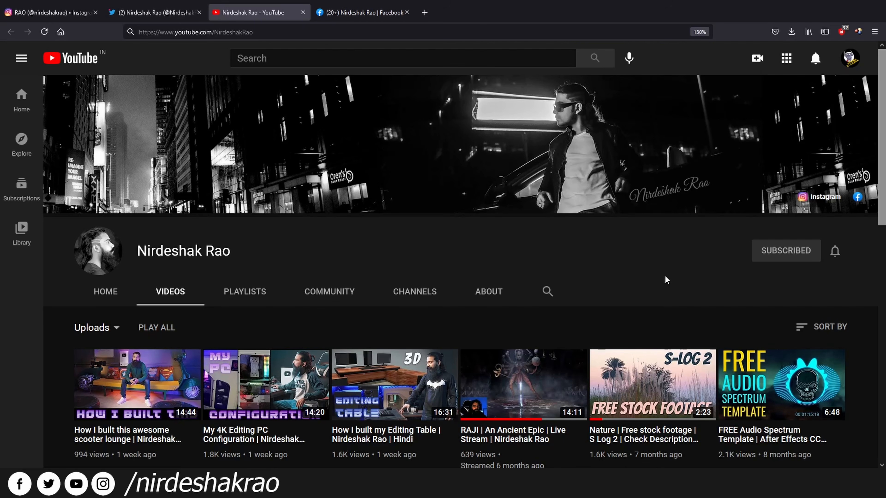
mouse_move(632, 369)
click(335, 12)
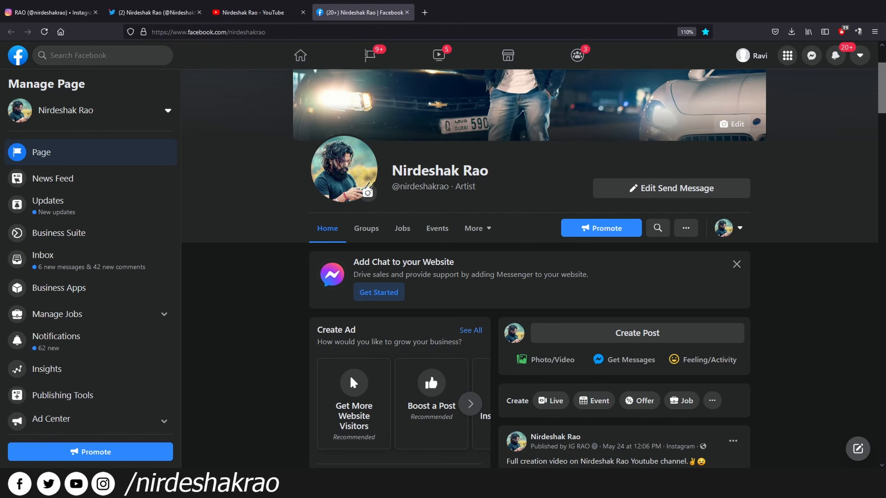
click(74, 14)
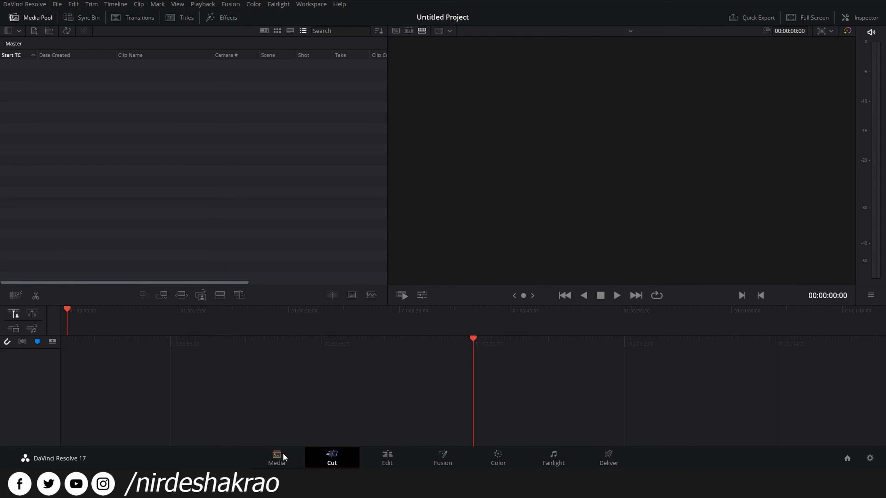
- On the Media page, browse the STOCK_FOOTAGE favorite as thumbnails and open the Harley Davidson Stock folder
click(276, 456)
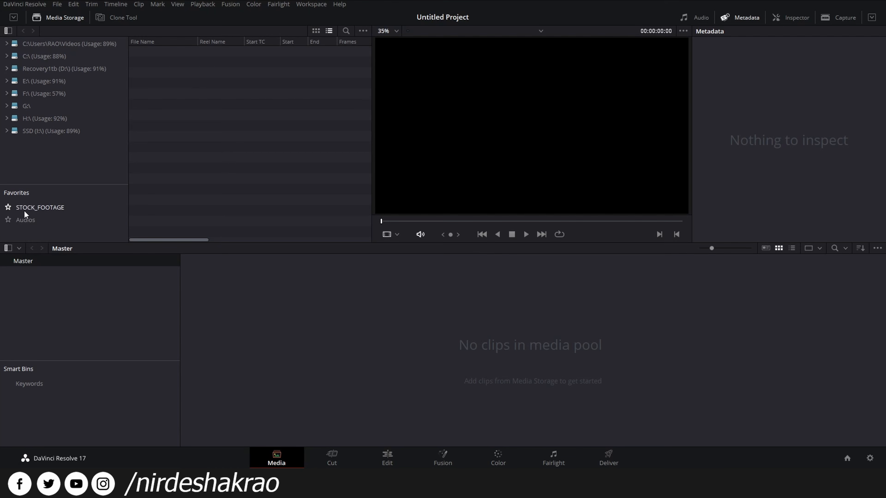
click(52, 207)
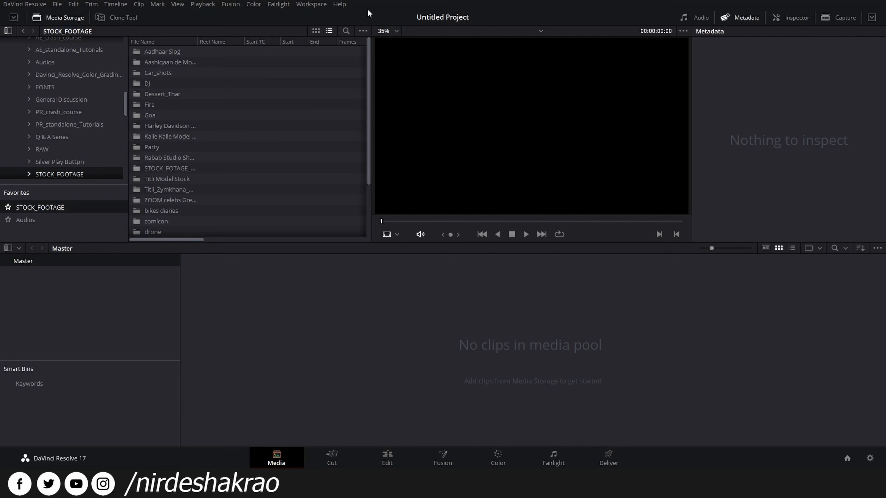
click(315, 31)
scroll(335, 138, down, 2)
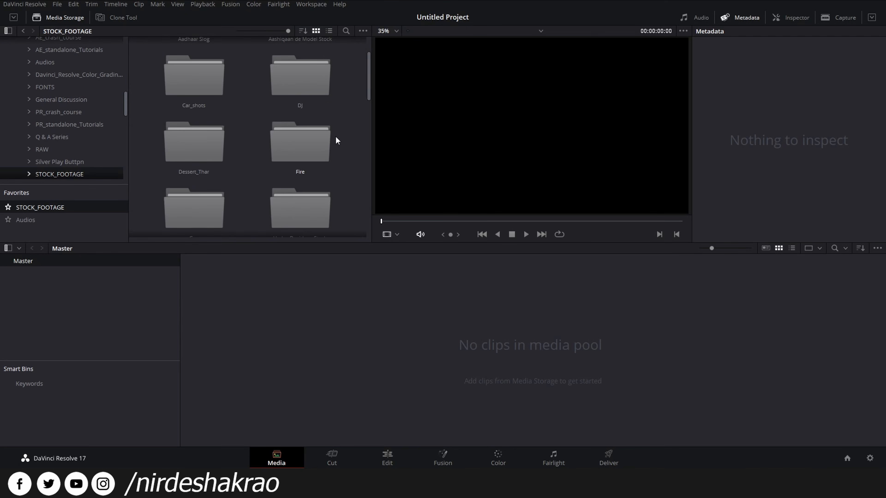
scroll(335, 138, down, 2)
double_click(303, 152)
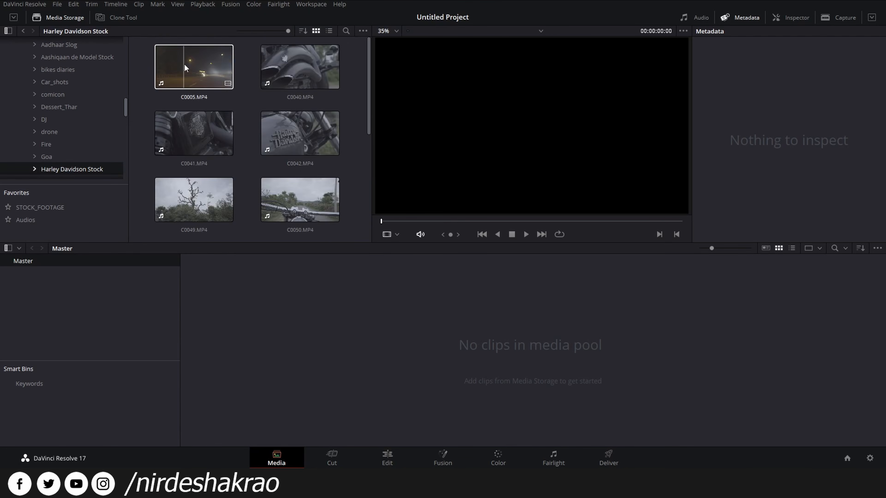
- Select the clips C0005.MP4, C0040.MP4, C0041.MP4, C0042.MP4 and C0049.MP4 in the Harley Davidson Stock folder
click(185, 64)
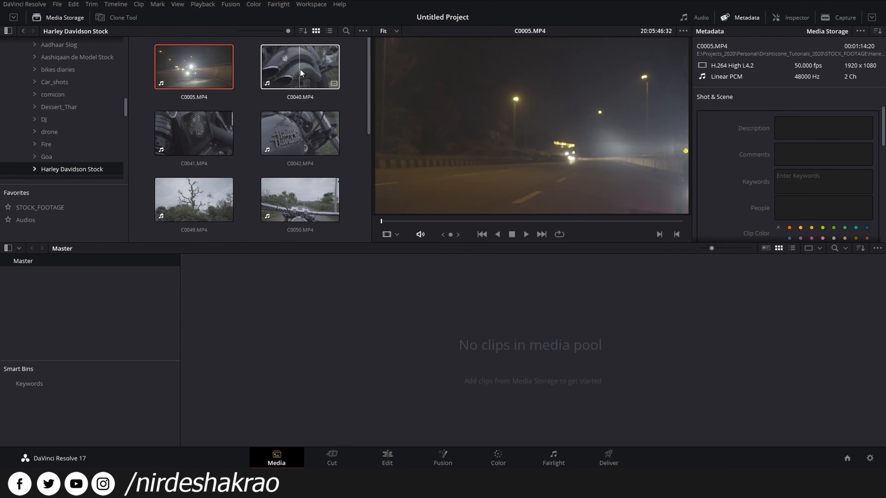
click(299, 68)
ctrl+click(189, 66)
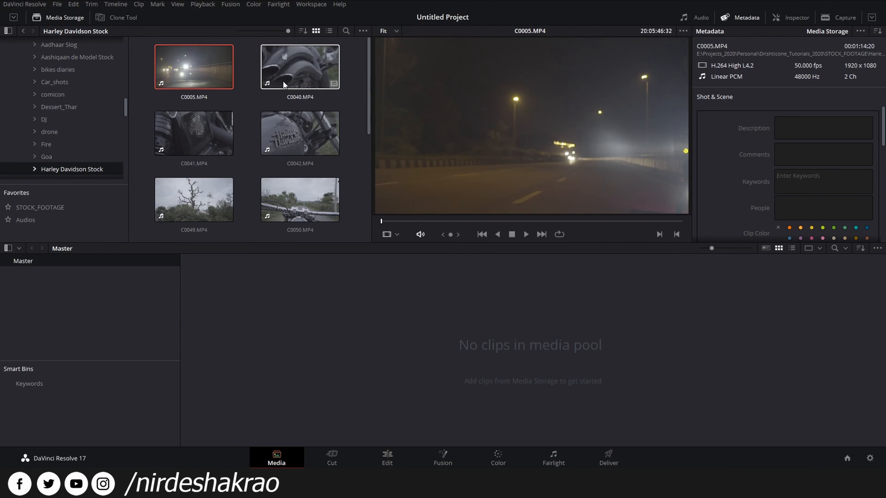
ctrl+click(286, 122)
ctrl+click(213, 129)
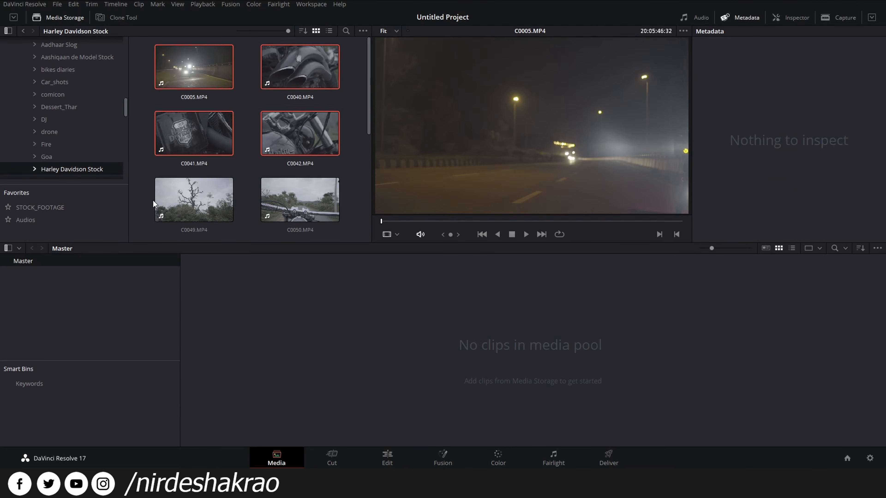
ctrl+click(195, 201)
- Try importing the selected clips without changing the project frame rate, check the timeline frame rate in the project settings, and undo the import
drag(200, 199, 274, 320)
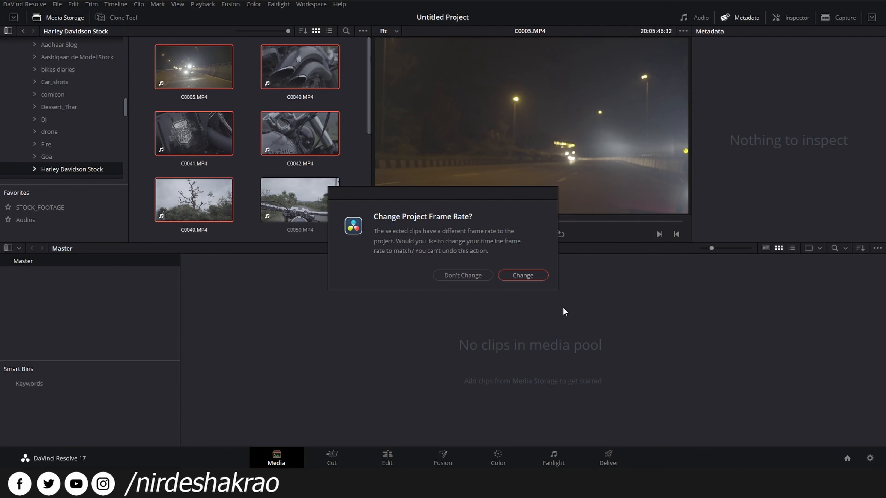
key(Return)
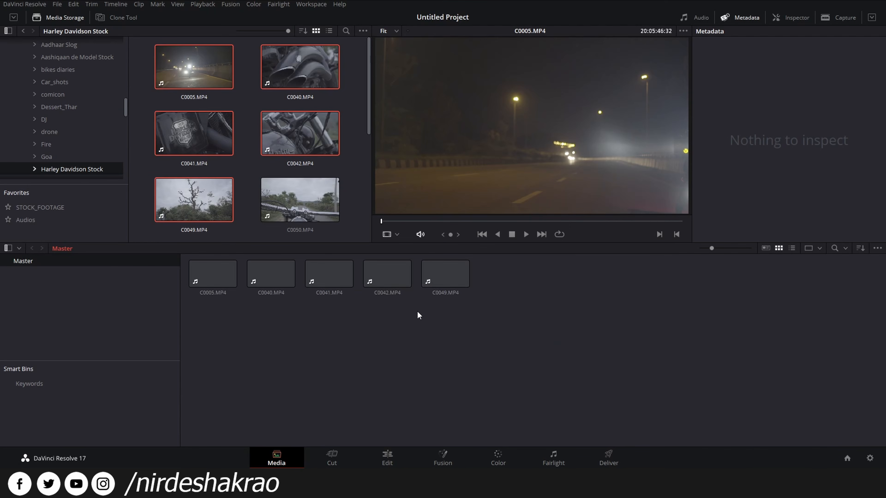
click(870, 459)
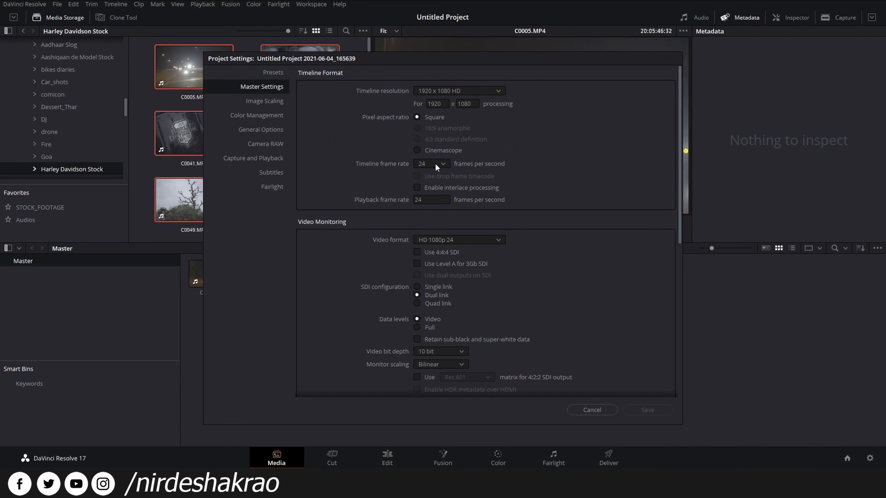
click(595, 410)
key(ctrl+z)
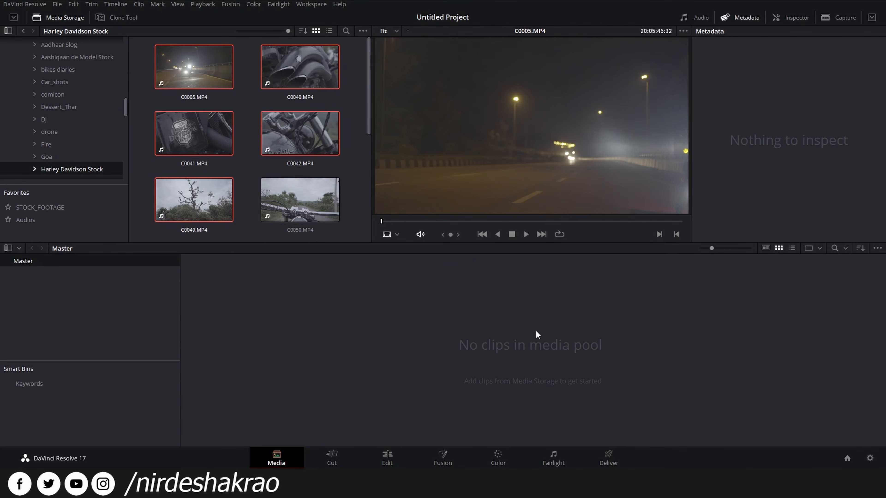
- Import the five selected clips into the media pool, changing the project frame rate to match, and check the timeline frame rate in the project settings
drag(205, 151, 293, 316)
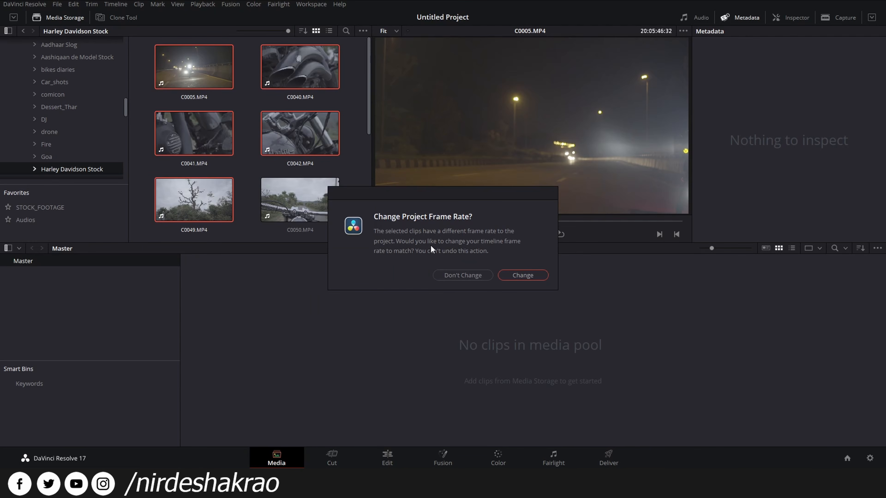
click(529, 277)
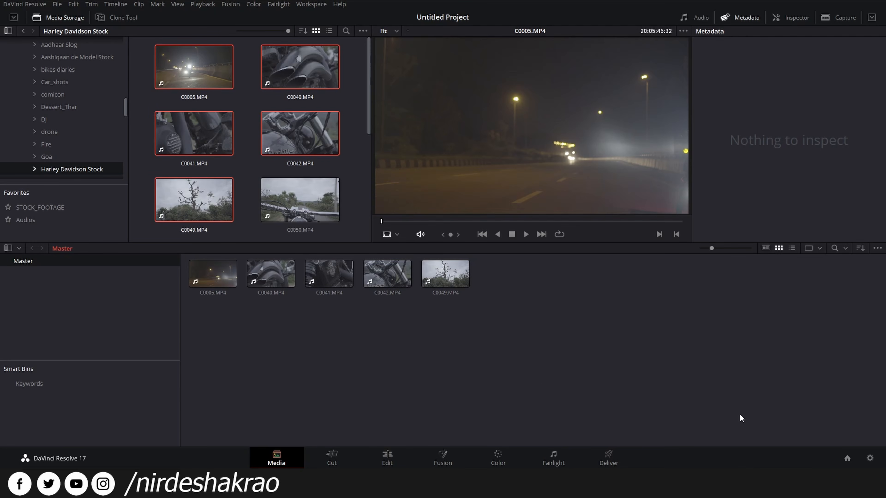
click(869, 458)
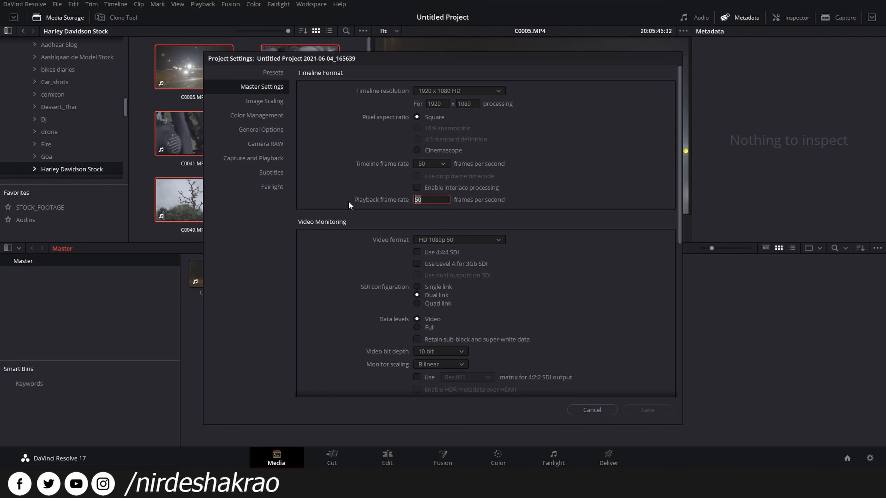
drag(555, 65, 414, 97)
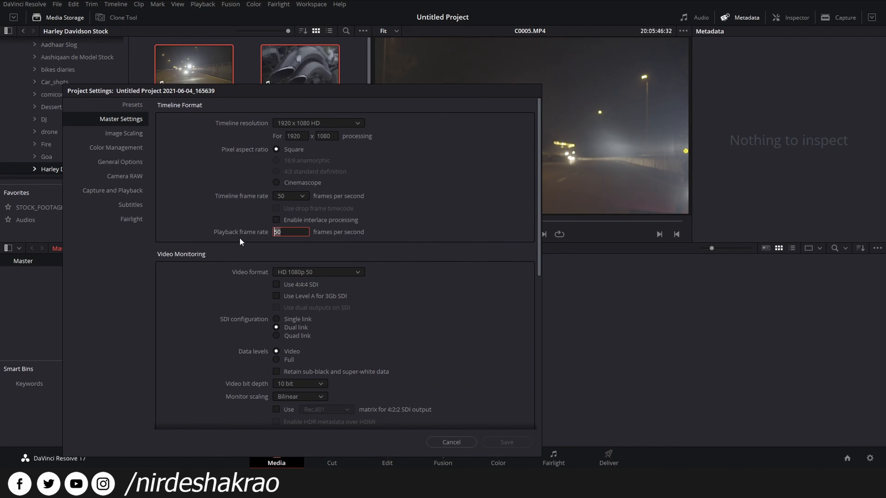
drag(382, 97, 466, 80)
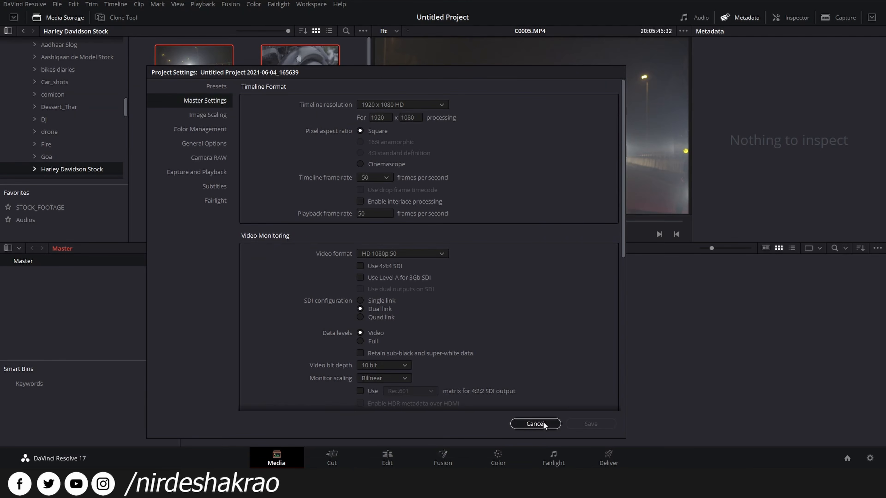
click(382, 176)
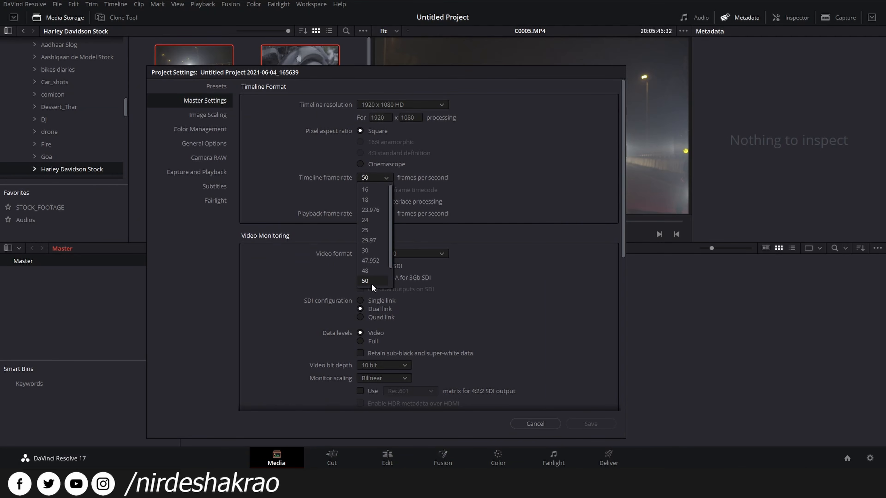
click(529, 427)
click(529, 427)
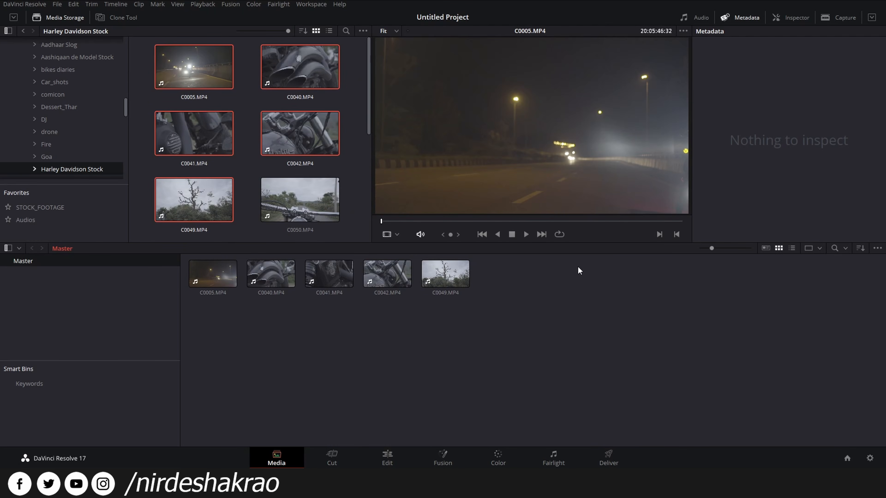
- Preview the imported media pool clips one by one in the viewer, looking at different moments of the footage
drag(489, 325, 212, 282)
click(439, 368)
click(228, 276)
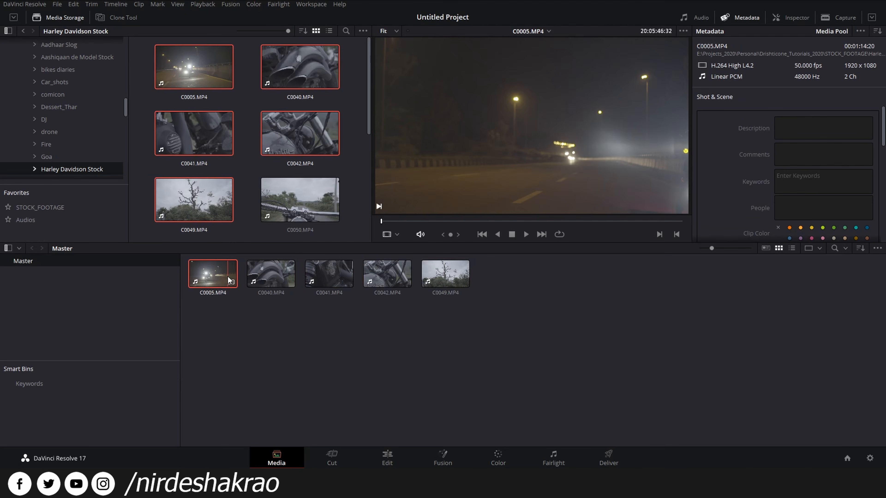
click(266, 272)
click(329, 269)
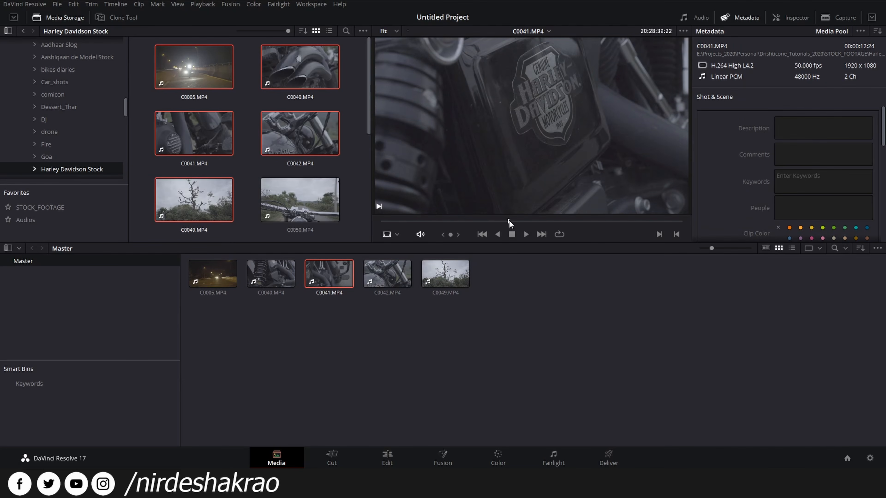
click(501, 221)
click(213, 274)
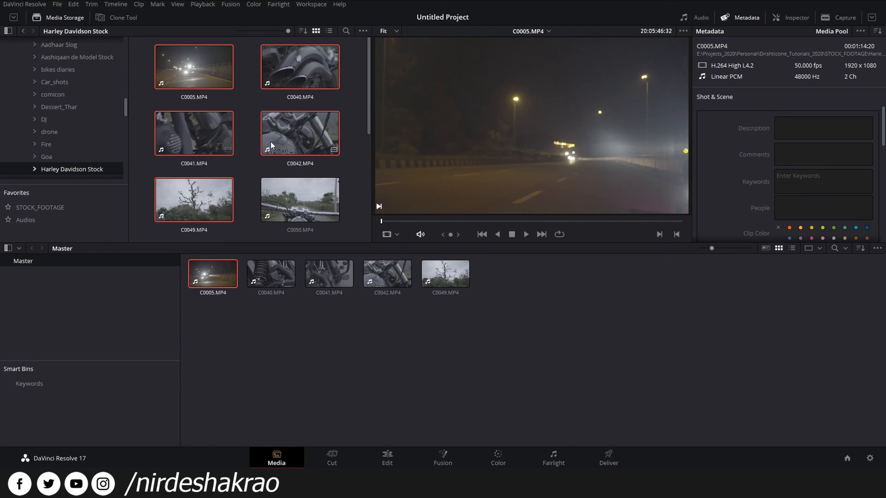
click(485, 221)
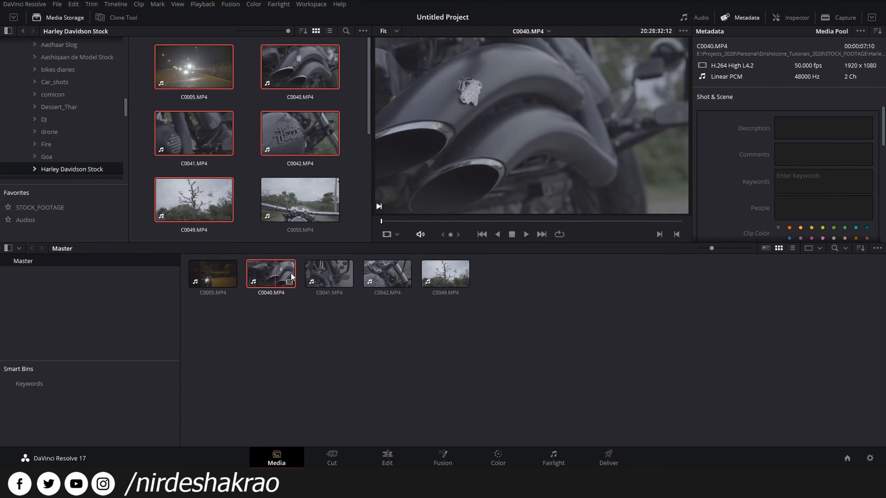
click(387, 278)
click(444, 277)
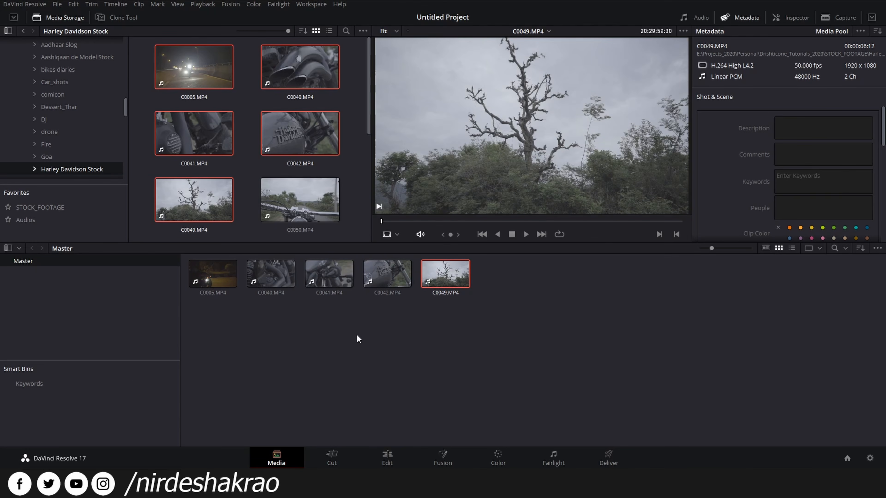
click(283, 281)
click(373, 281)
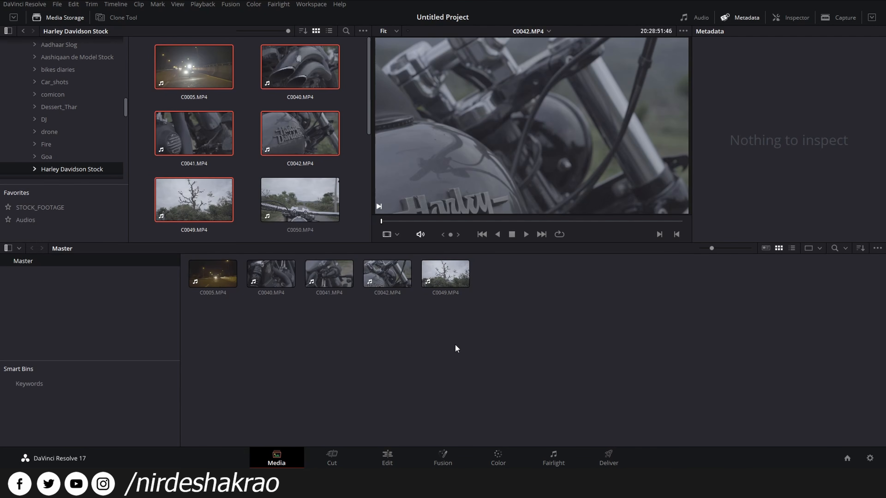
- Examine the Inspector settings of the media pool clip C0005.MP4, expanding the Inspector to full height and collapsing it again
click(222, 279)
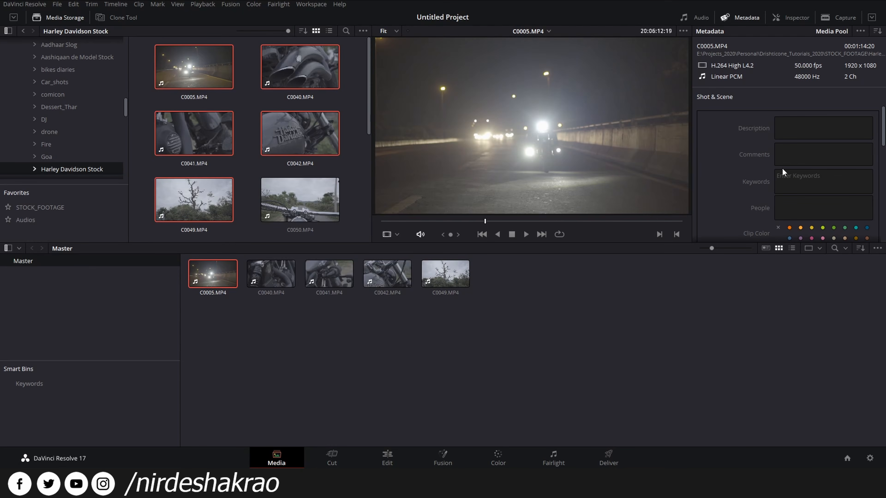
click(790, 20)
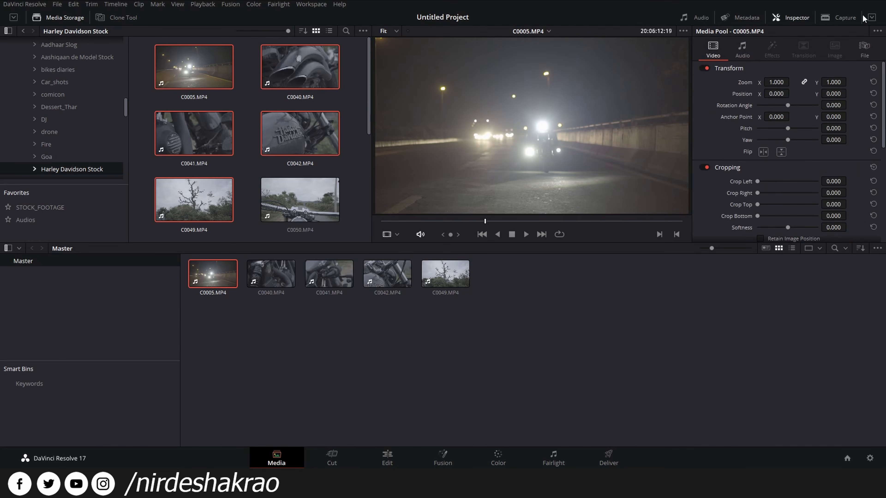
click(872, 17)
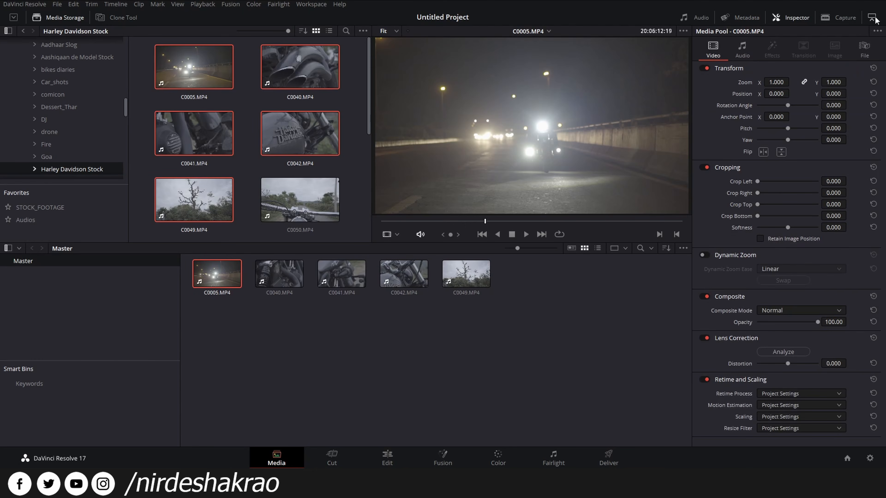
click(871, 17)
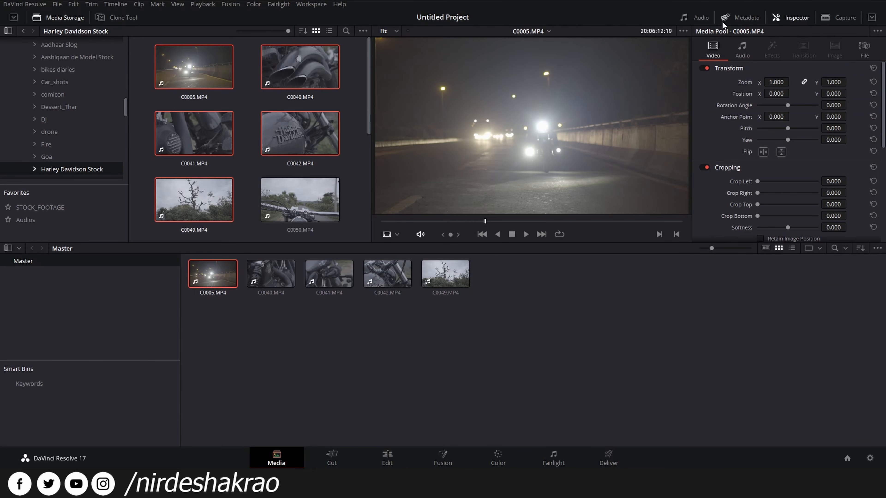
- Look through the Shot & Scene metadata of C0005.MP4 and display its Clip Details group
click(747, 19)
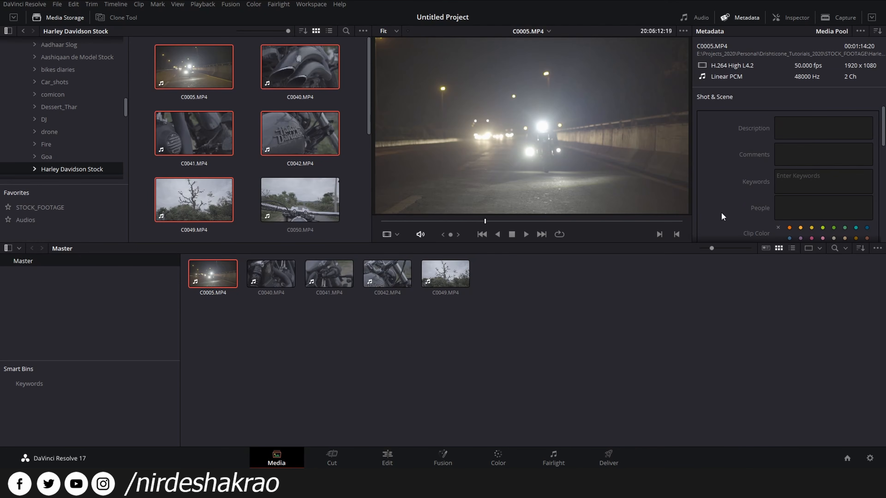
scroll(813, 155, down, 2)
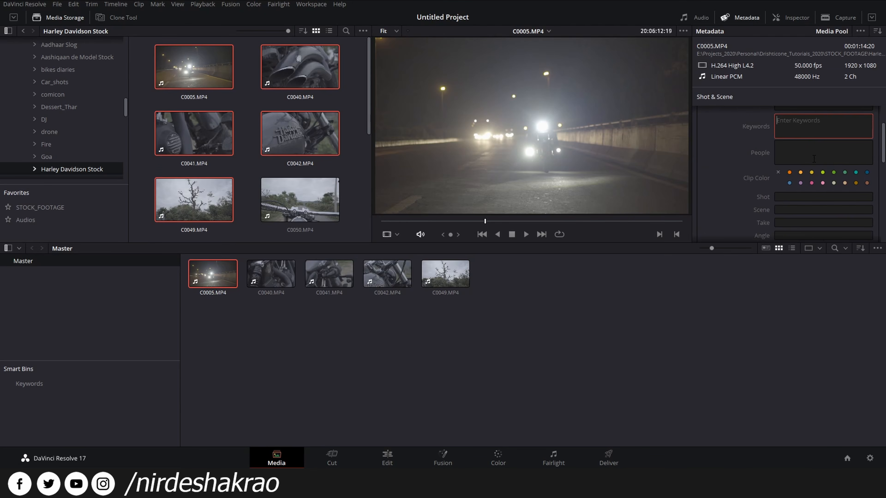
scroll(771, 179, up, 2)
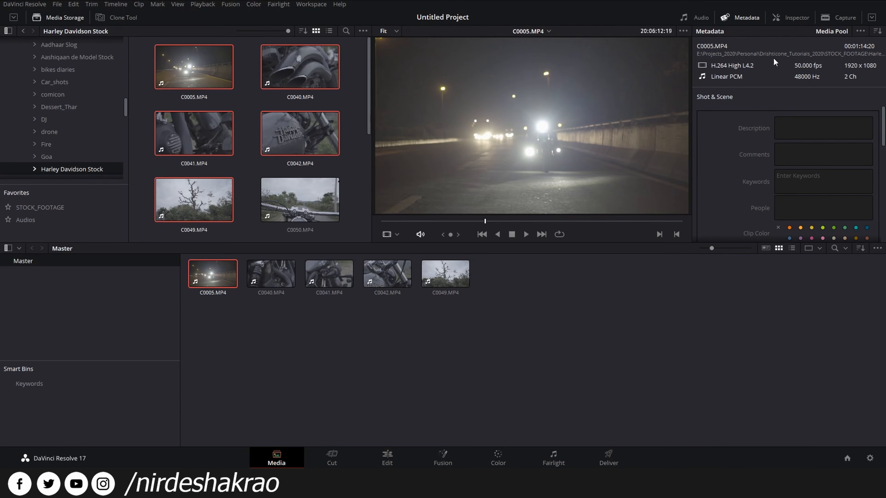
click(878, 31)
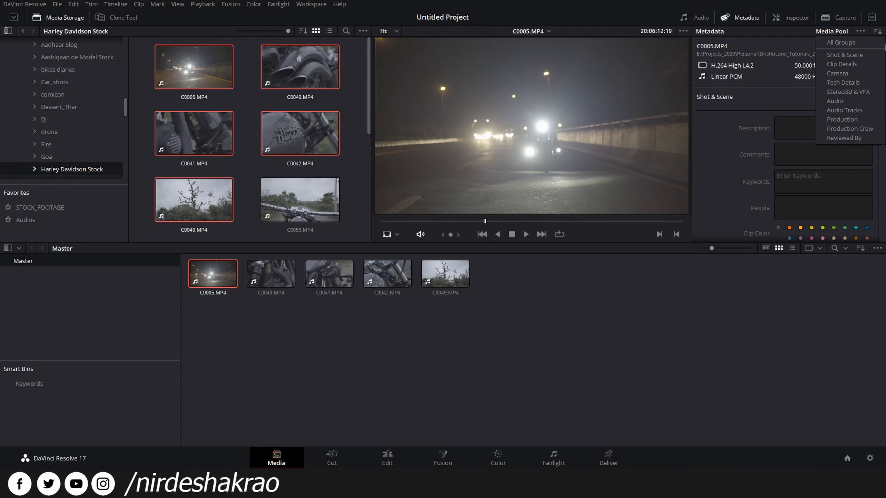
click(853, 64)
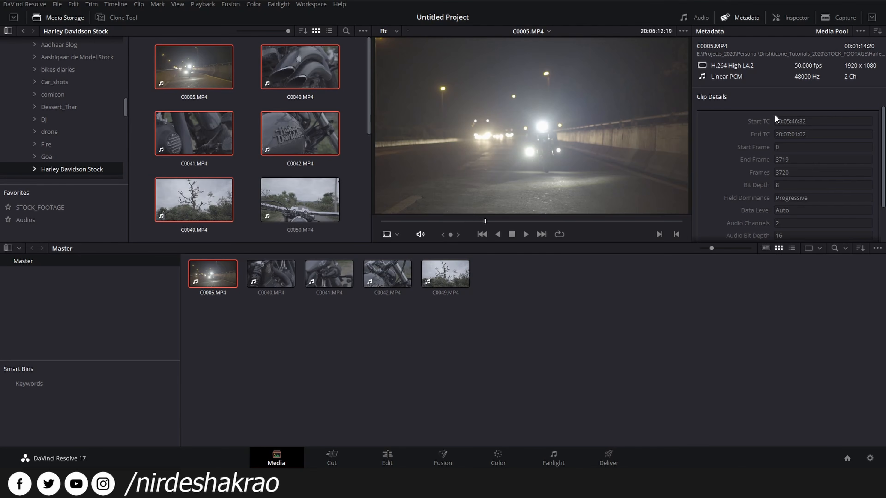
- Show the Shot & Scene metadata of C0005.MP4 and set its Day / Night field to Night
click(878, 32)
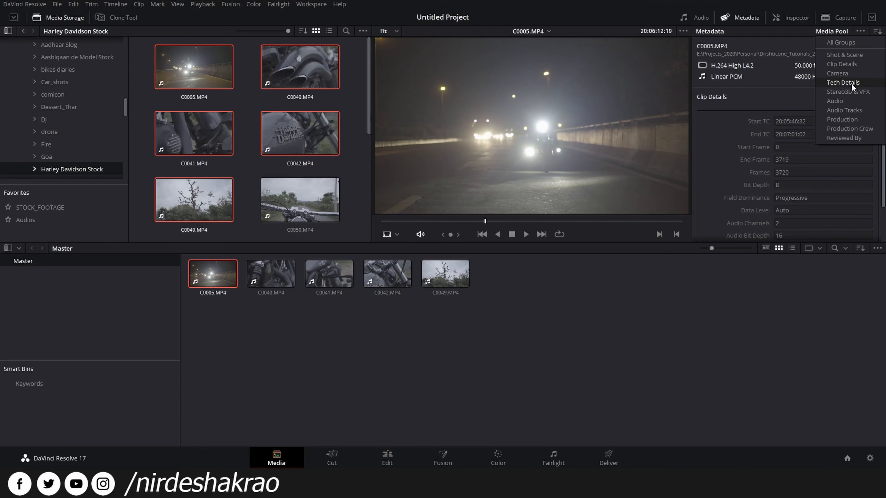
click(851, 53)
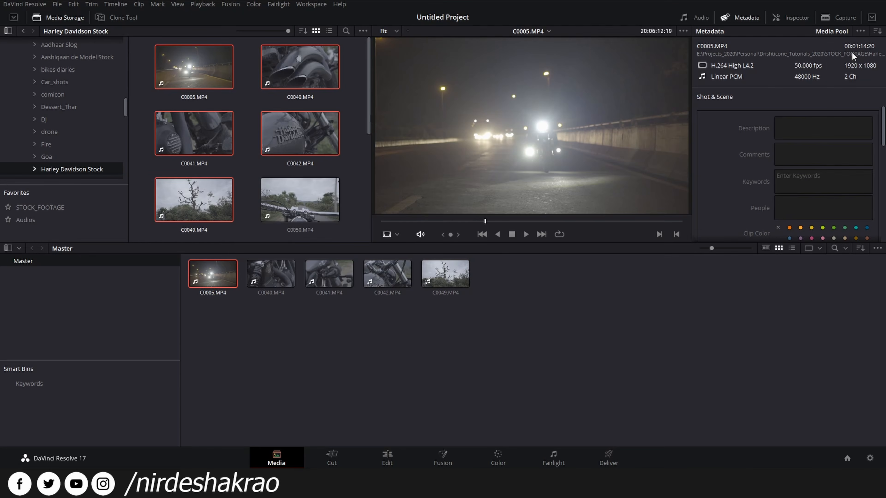
scroll(775, 153, down, 4)
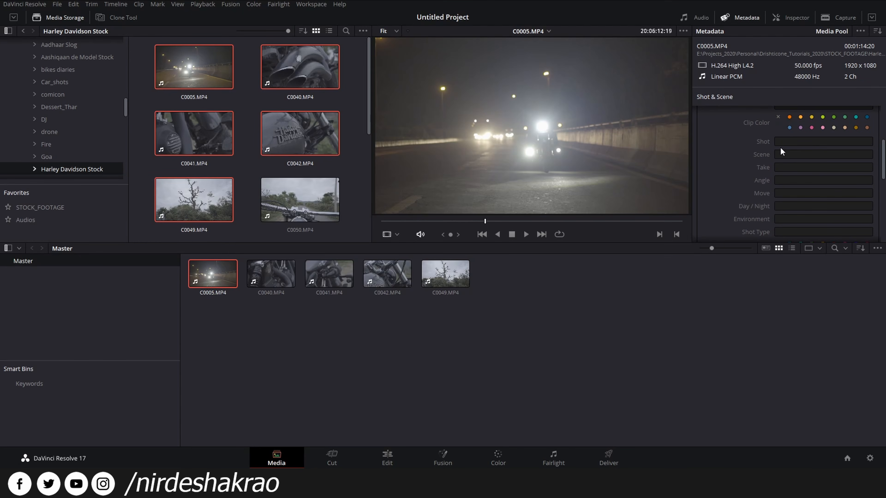
scroll(793, 178, down, 1)
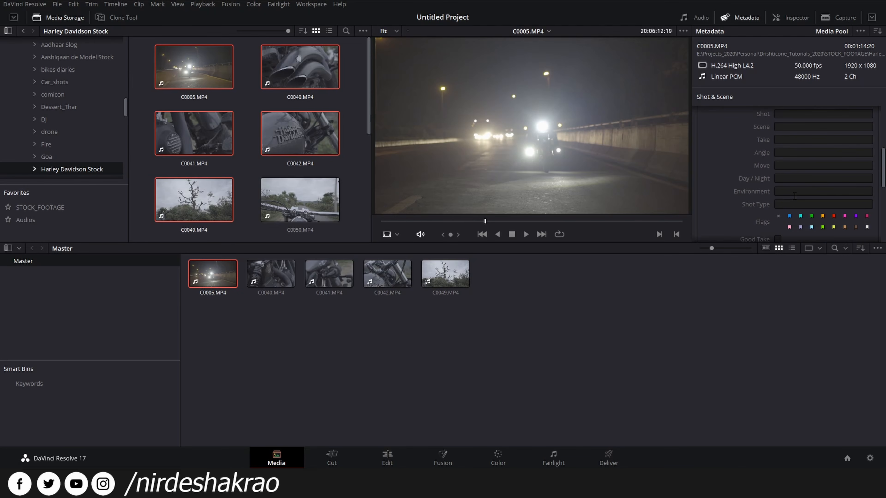
scroll(808, 178, up, 1)
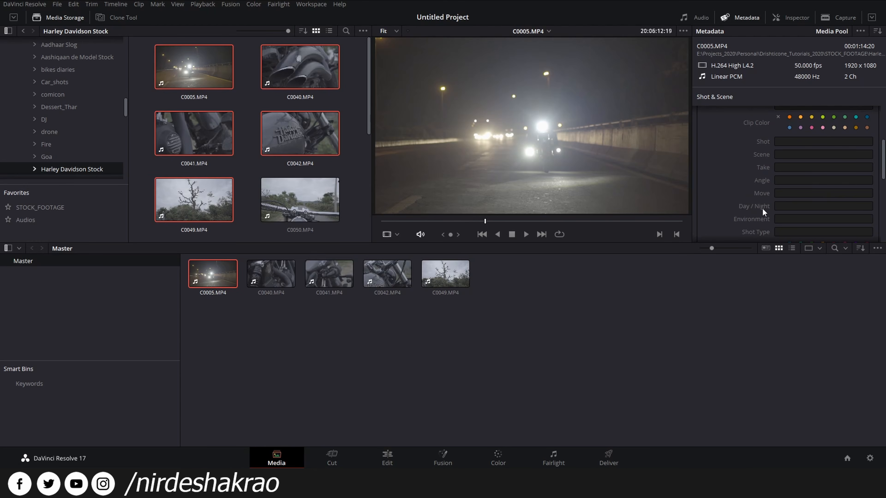
click(796, 206)
text(Night)
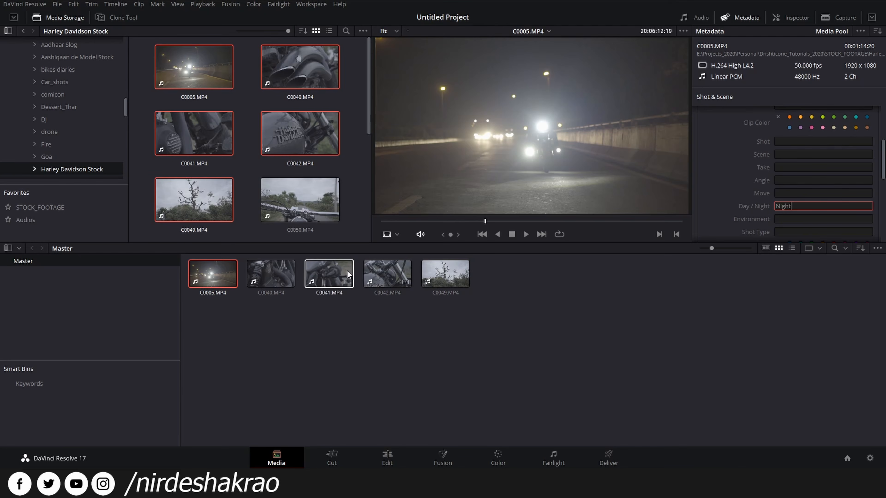
- Set the Day / Night metadata of clips C0040.MP4 and C0041.MP4 to Day
click(284, 278)
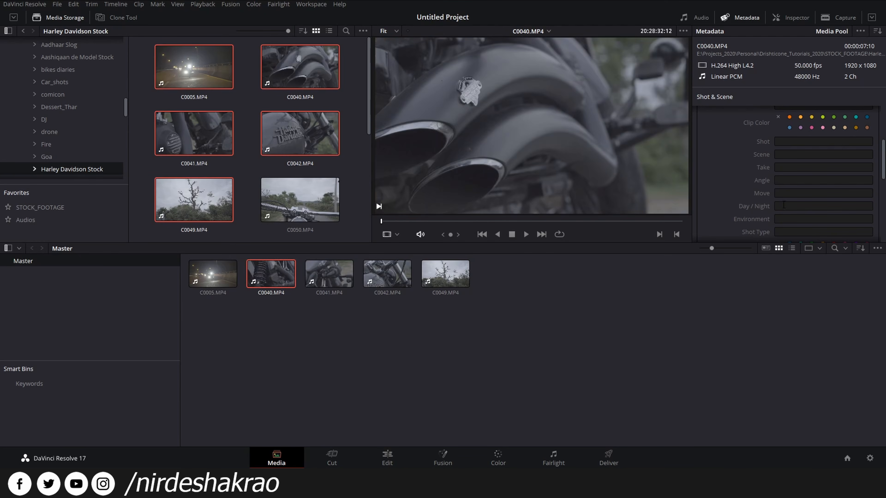
click(787, 205)
text(Day)
click(333, 275)
click(827, 206)
text(Day)
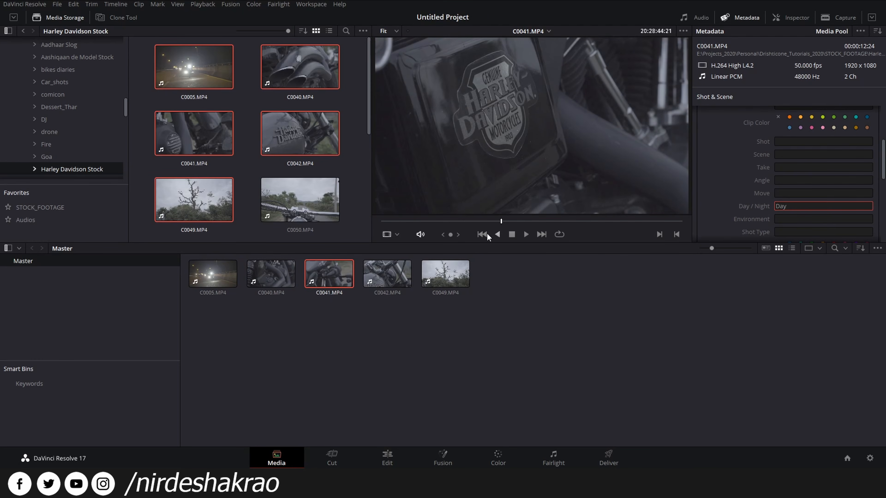
- Set the Day / Night metadata of C0042.MP4 and C0049.MP4 to Day, and check the field on all four day clips
click(387, 274)
click(793, 208)
text(Day)
click(445, 274)
click(815, 208)
text(Day)
click(272, 268)
click(330, 274)
click(385, 278)
click(453, 278)
- Set the Shot Type metadata of C0005.MP4 to Wide and that of C0040.MP4 to Close
click(213, 274)
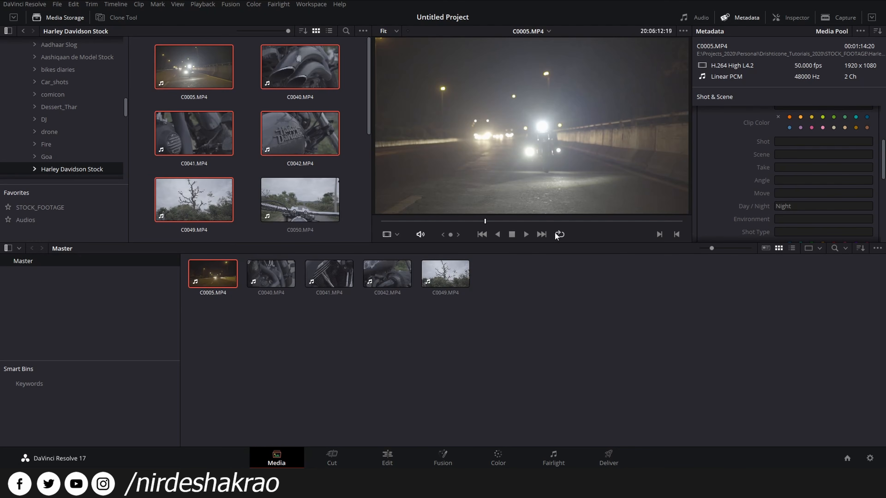
scroll(782, 159, down, 2)
click(796, 203)
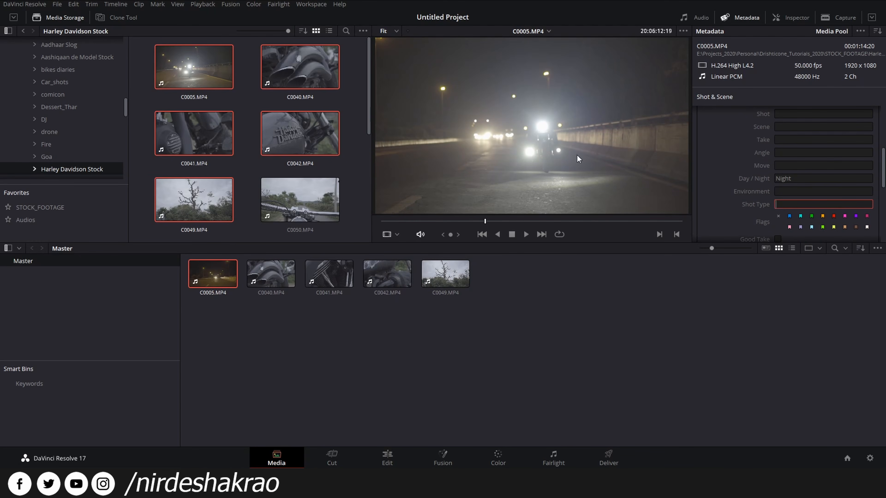
text(Wide)
click(274, 278)
click(795, 204)
text(Close)
- Set the Shot Type metadata of clips C0041.MP4 and C0042.MP4 to Close
click(329, 274)
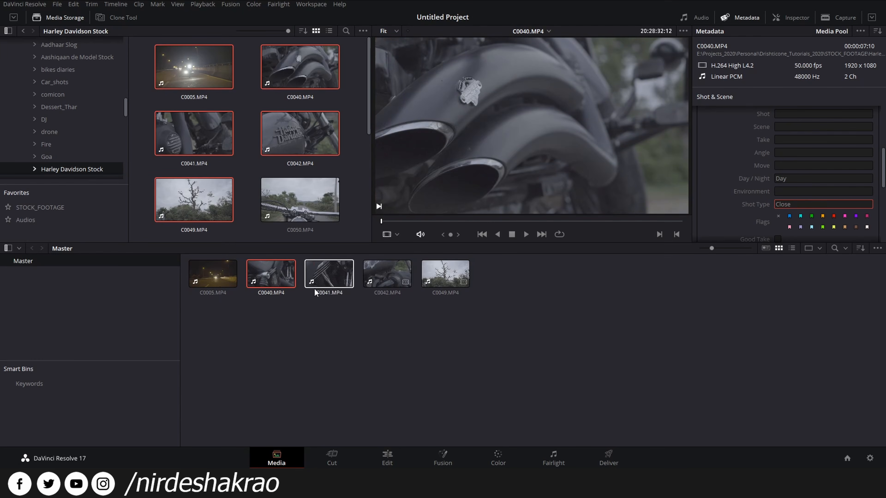
click(801, 204)
text(Close)
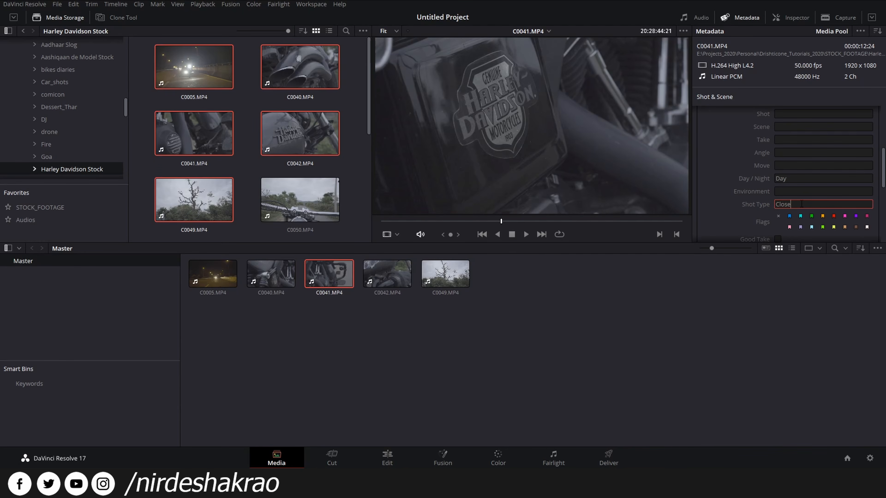
click(388, 274)
click(822, 205)
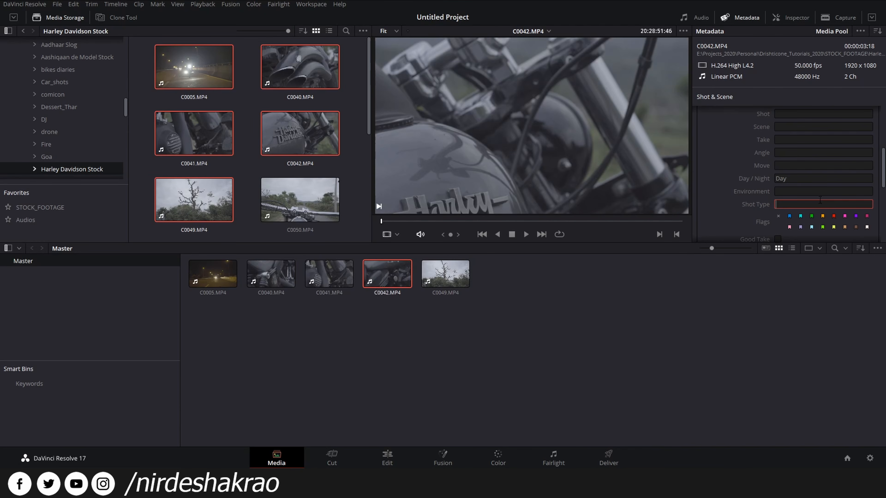
text(Close)
- Set the Shot Type metadata of the tree clip C0049.MP4 to Wide
click(460, 270)
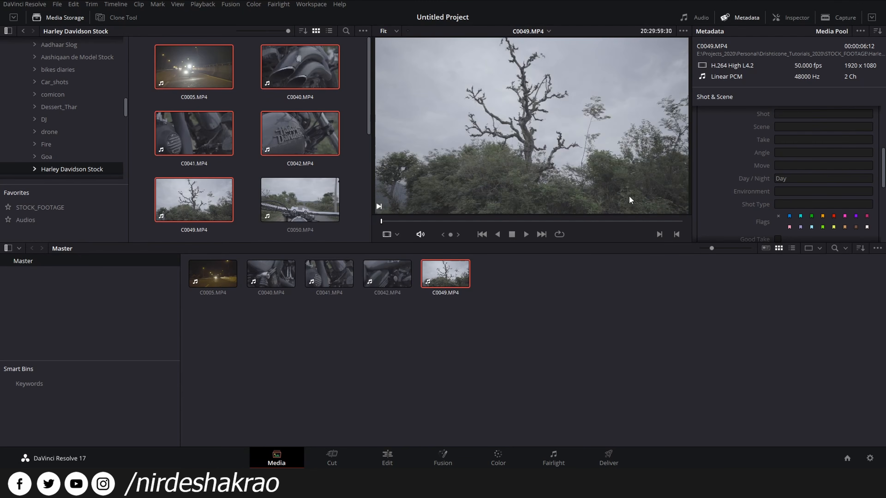
click(790, 204)
text(Wide)
click(807, 179)
click(806, 200)
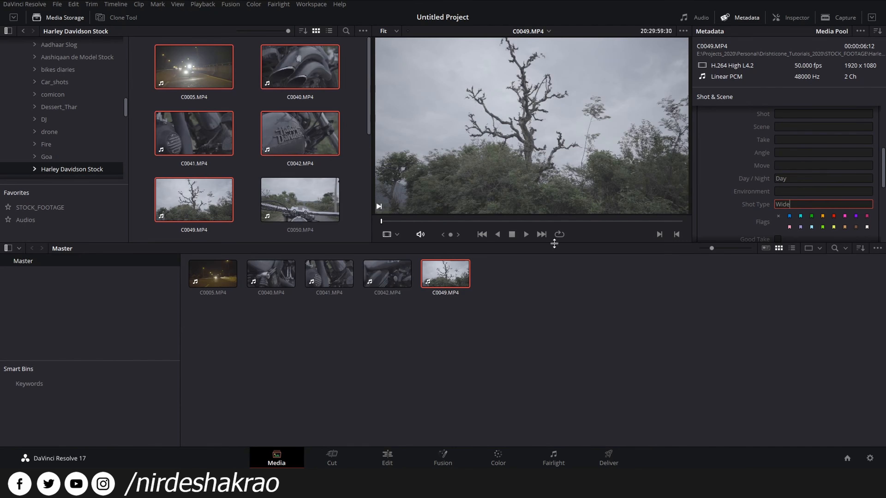
- Review the Day / Night and Shot Type metadata of the media pool clips one by one
click(387, 274)
click(229, 279)
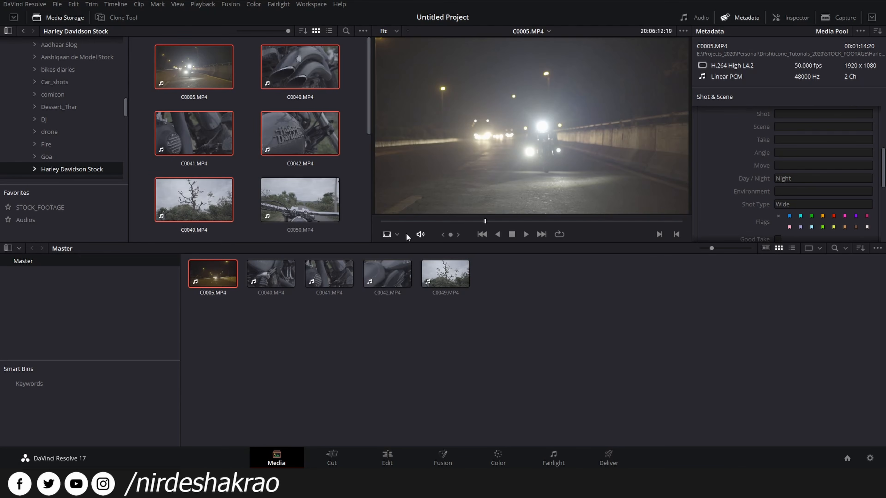
click(283, 266)
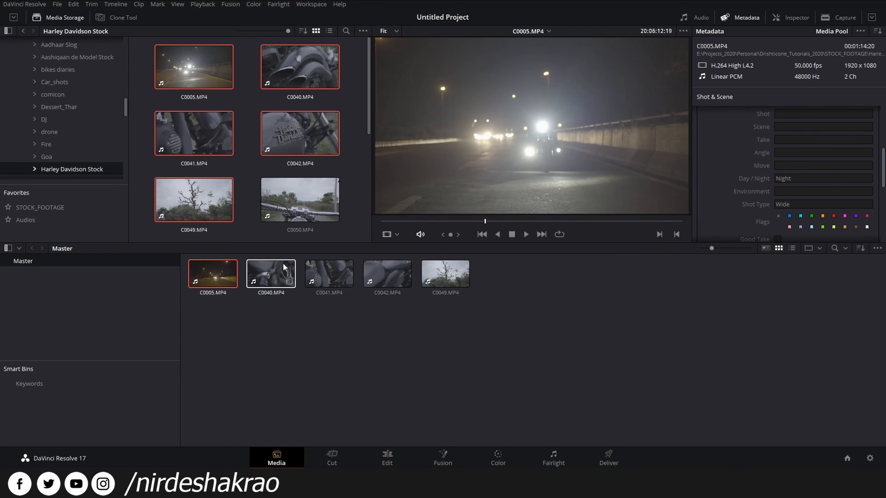
click(348, 272)
click(401, 274)
click(423, 275)
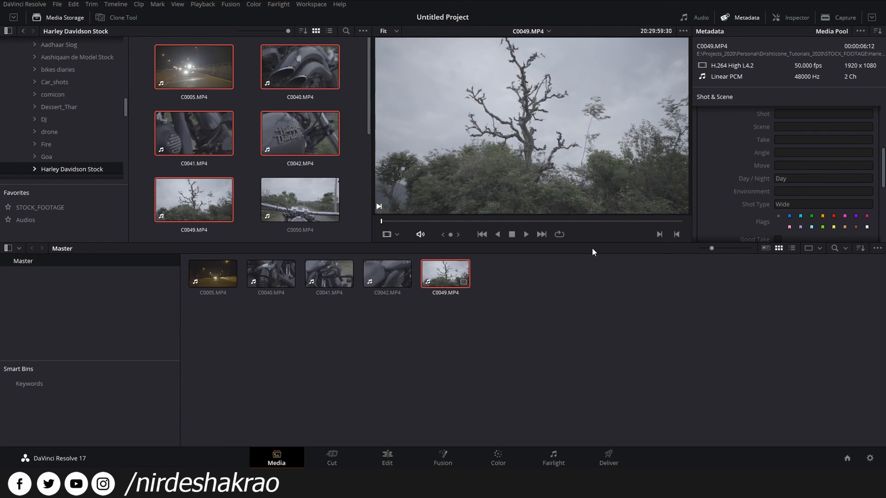
click(342, 278)
click(443, 276)
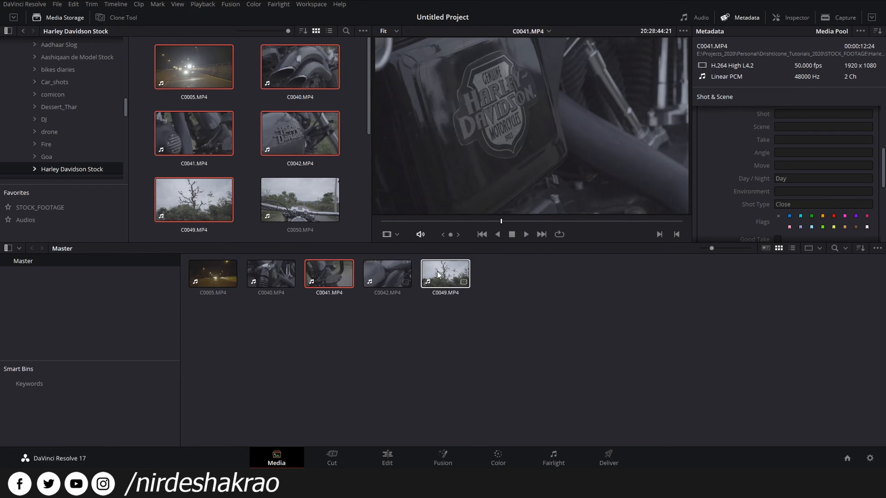
click(214, 276)
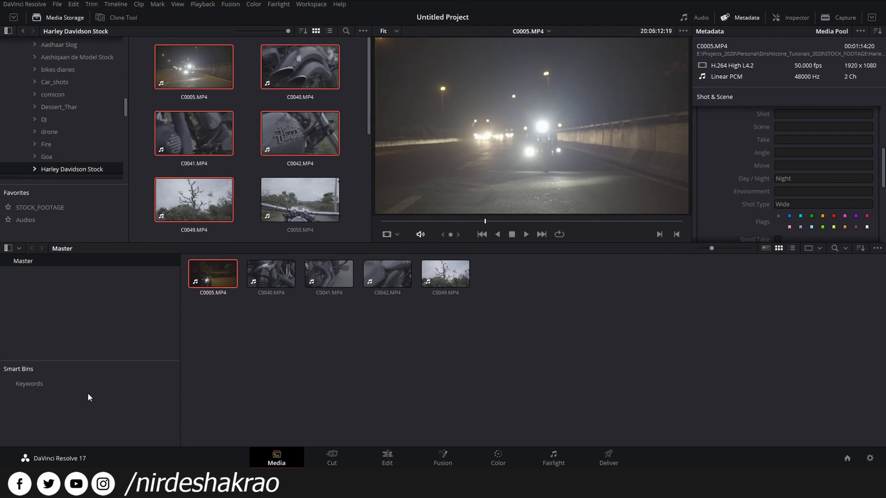
- Start a new smart bin and name it Night Shots
right_click(103, 393)
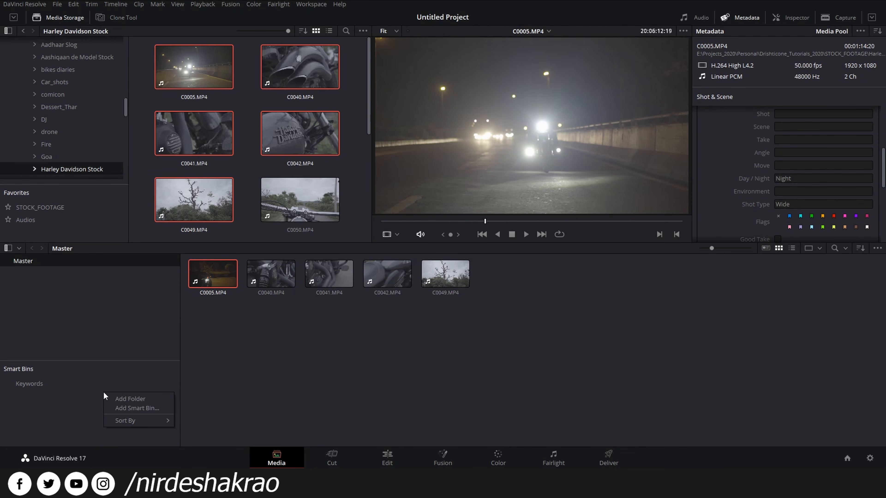
click(157, 408)
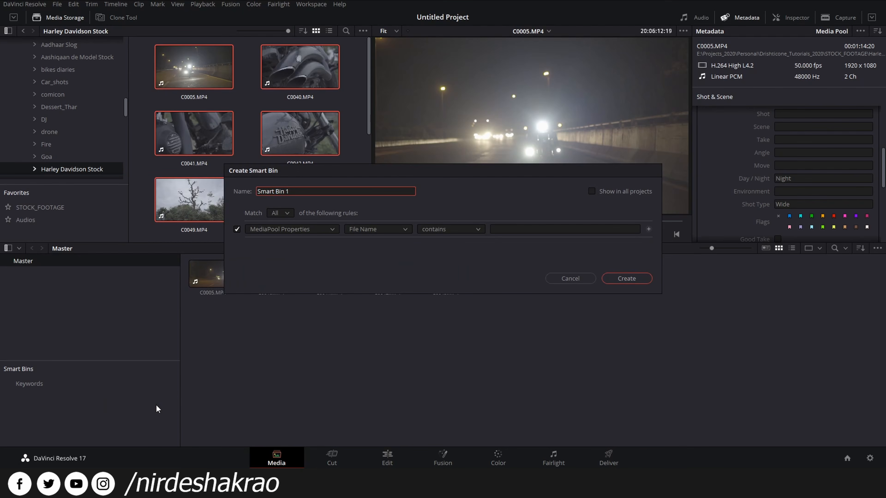
drag(302, 191, 222, 198)
text(Night Shots)
- Set the Night Shots rule to Metadata - Shot & Scene, Day / Night contains Night, and create the smart bin
click(336, 229)
click(336, 230)
click(336, 229)
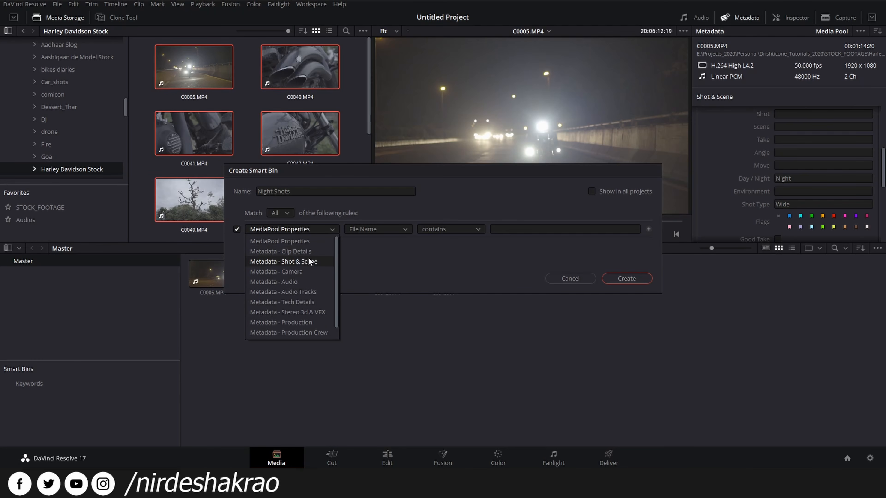
click(321, 263)
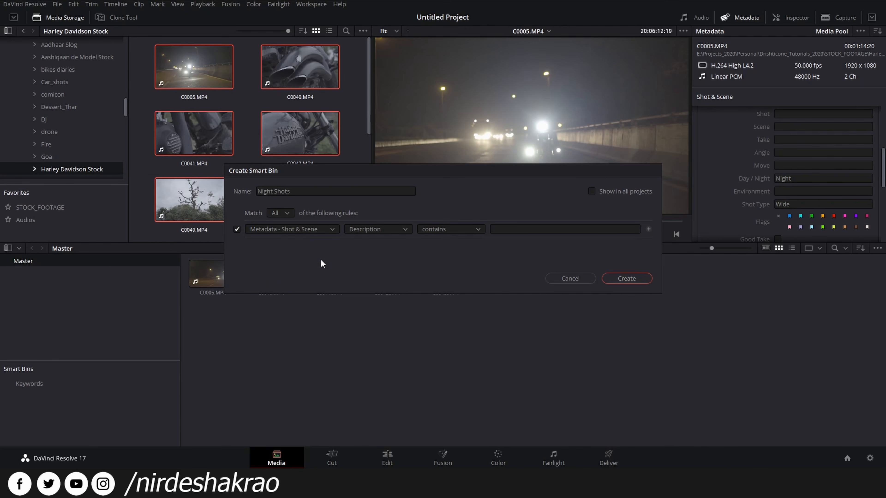
click(404, 230)
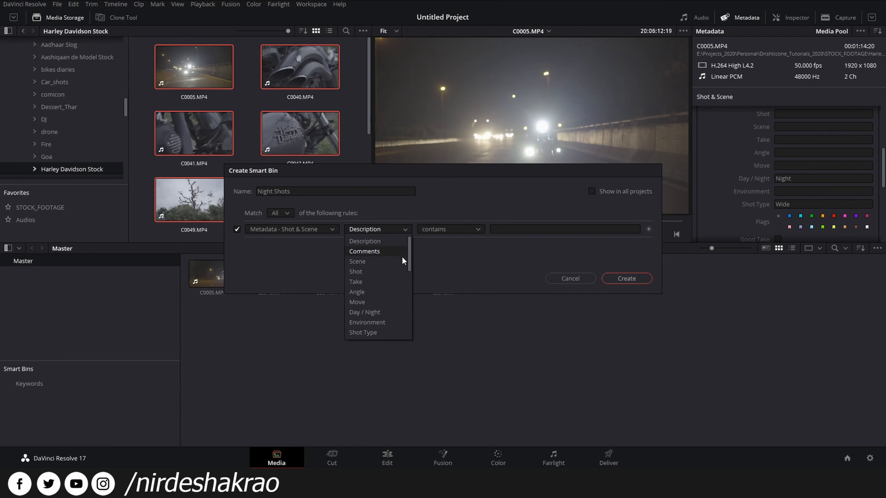
click(375, 313)
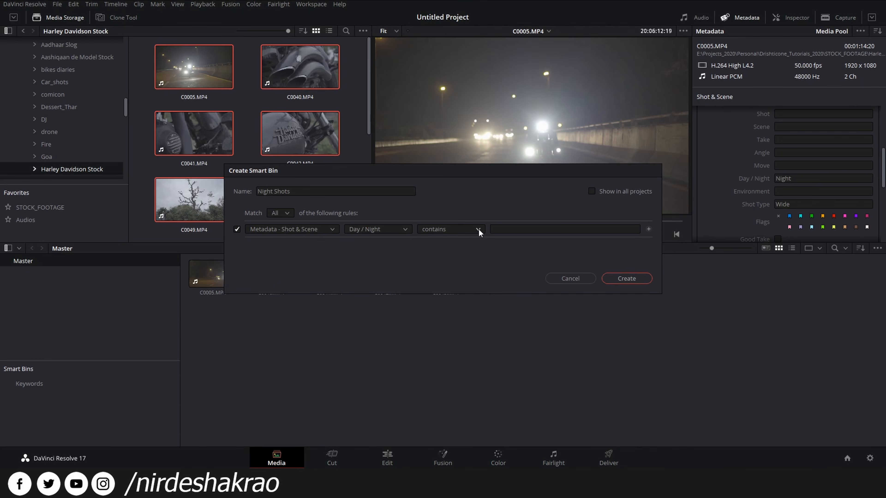
click(518, 228)
text(Night)
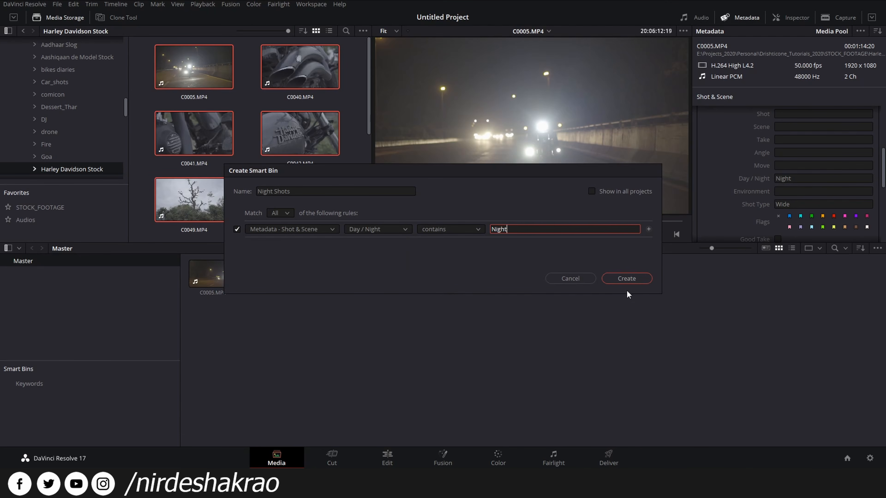
click(626, 277)
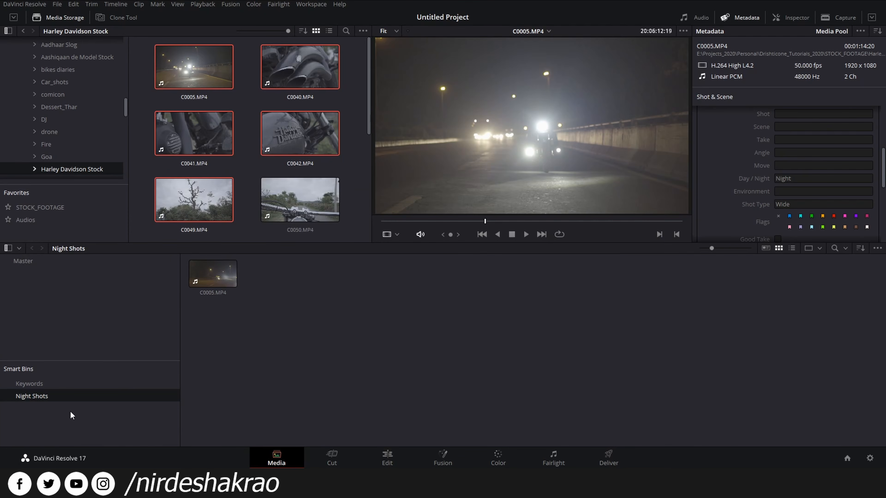
- Start another smart bin and name it Day Shots
right_click(110, 409)
click(144, 426)
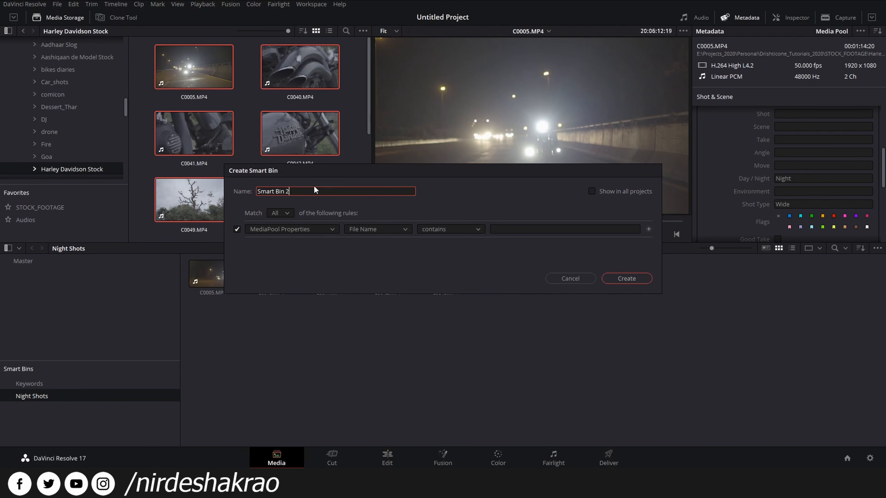
key(ctrl+a)
text(Day Shots)
- Set the Day Shots rule to Metadata - Shot & Scene, Day / Night contains Day, and create the smart bin
click(317, 229)
click(317, 261)
click(395, 231)
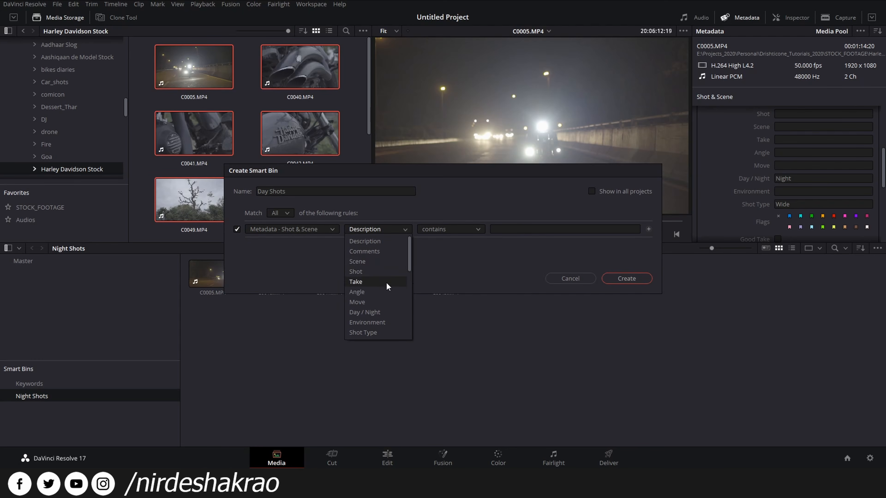
click(380, 312)
click(464, 227)
click(464, 227)
click(528, 229)
text(Day)
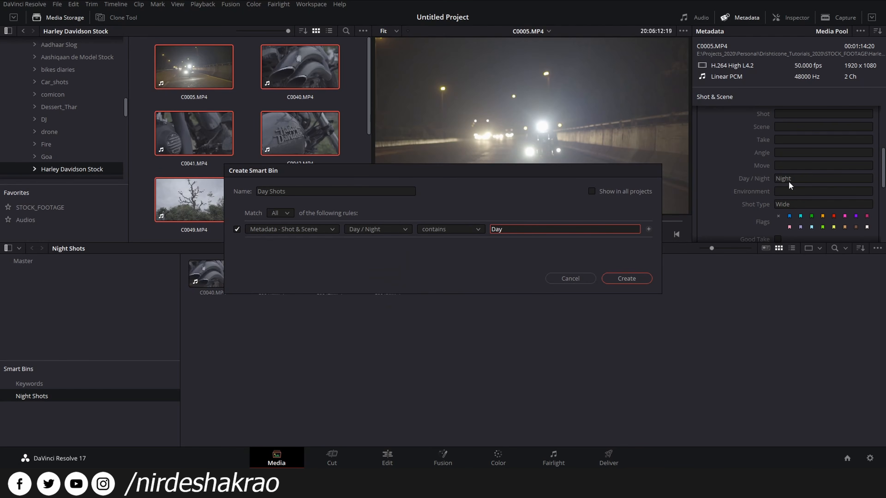
click(629, 279)
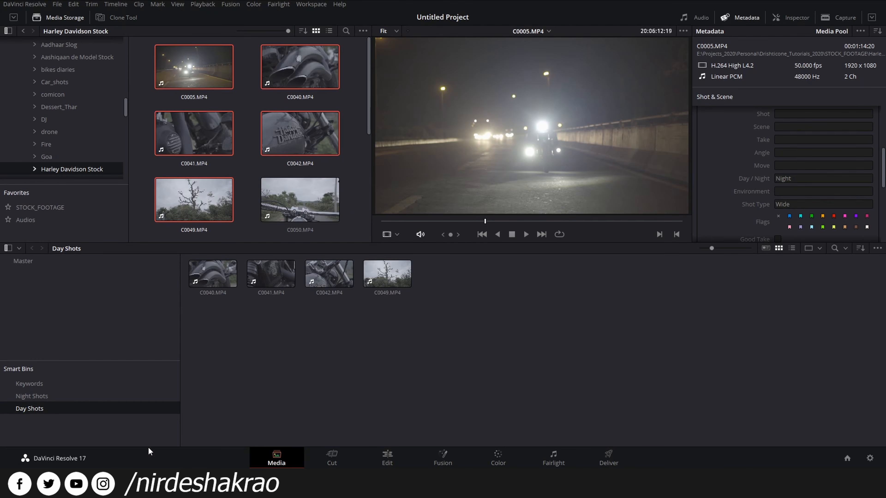
- Start a new smart bin and name it Wide Shots
right_click(145, 439)
click(182, 454)
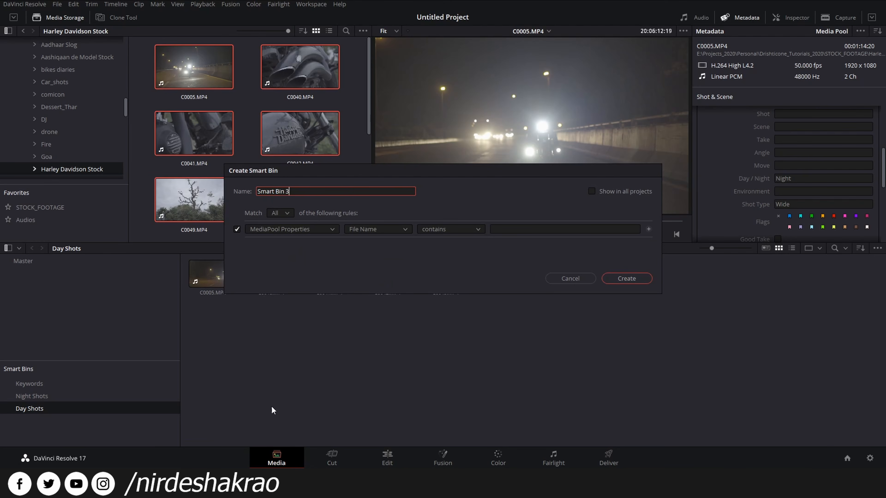
click(302, 191)
text(Wide Shots)
- Set the Wide Shots rule to Metadata - Shot & Scene, Shot Type contains Wide, and create the smart bin
click(325, 232)
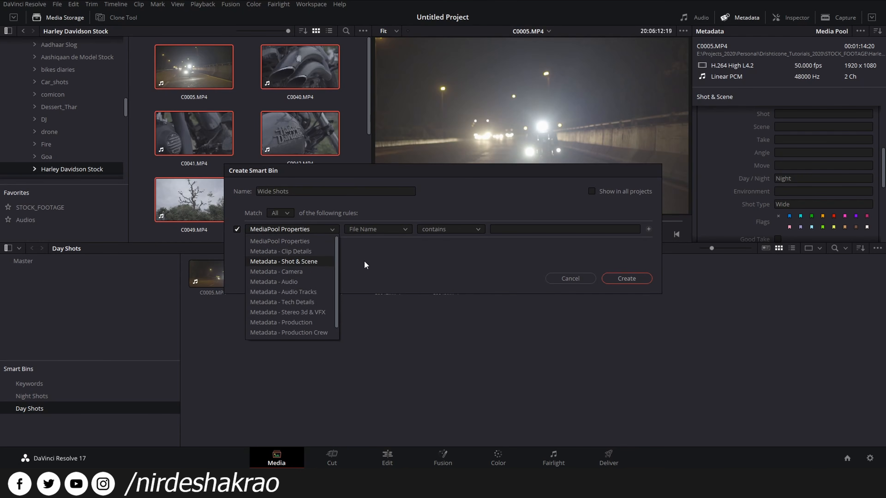
scroll(327, 279, down, 1)
scroll(326, 260, up, 1)
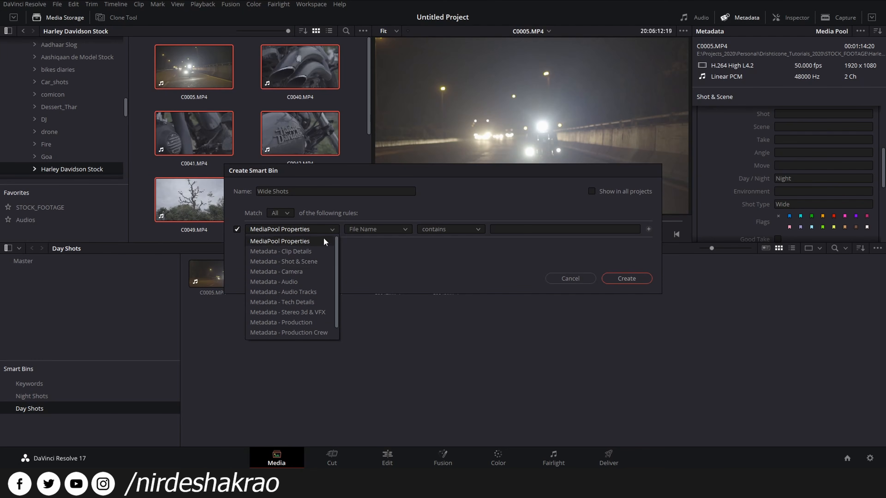
click(305, 262)
click(380, 230)
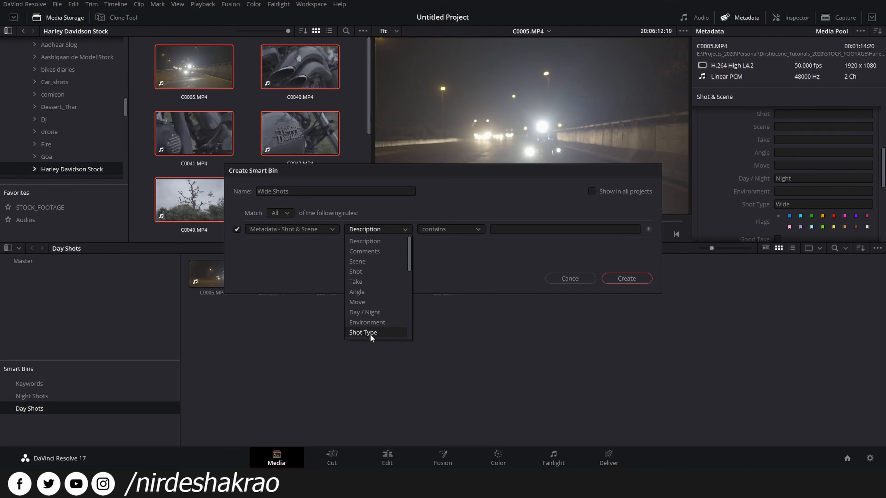
click(381, 333)
click(533, 230)
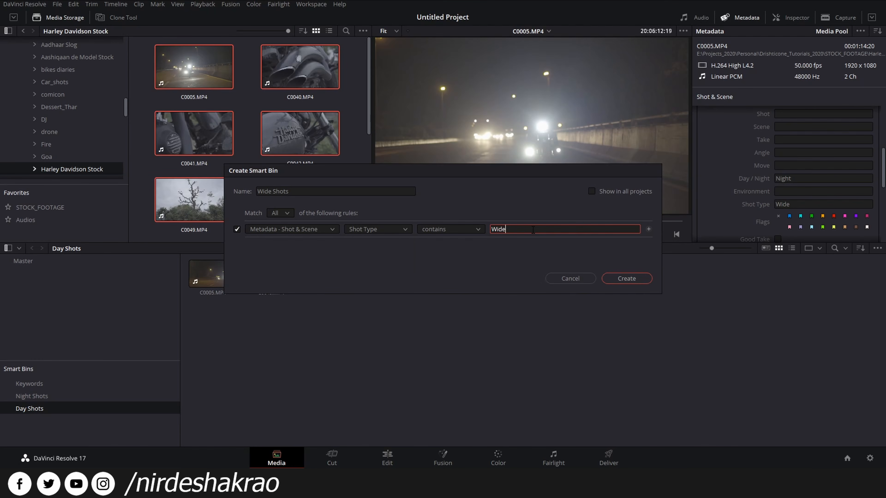
click(624, 279)
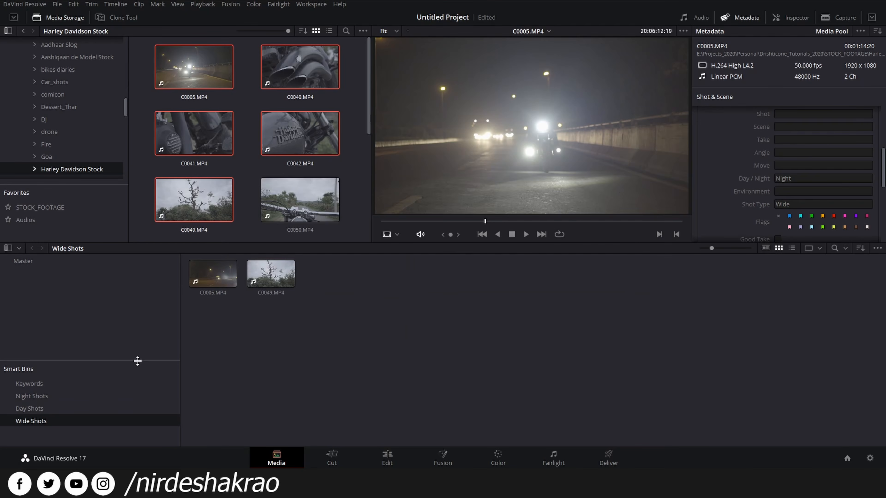
- Make the Smart Bins area taller, start another smart bin and name it Closeup Shots
drag(139, 360, 130, 309)
right_click(118, 384)
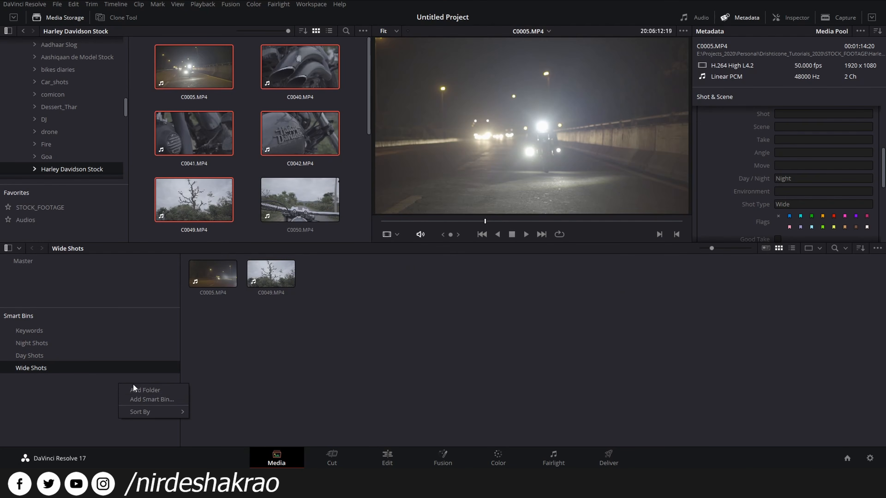
click(156, 404)
drag(298, 188, 228, 199)
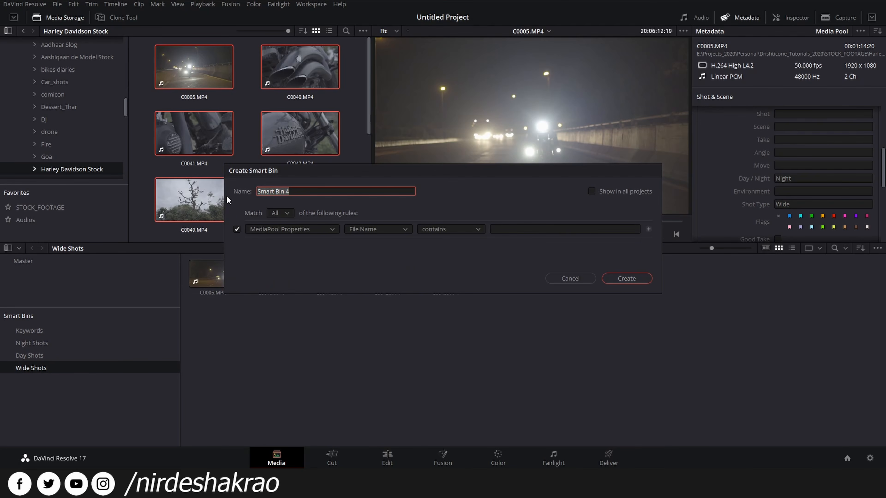
text(Closeup Shots)
- Set the Closeup Shots rule to Metadata - Shot & Scene, Shot Type contains Close, and create the smart bin
click(313, 230)
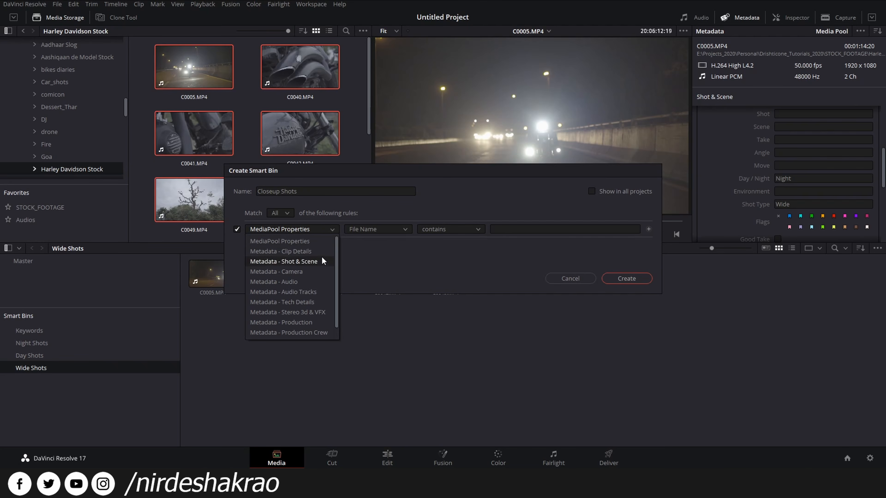
click(325, 266)
click(401, 230)
click(376, 334)
click(515, 229)
text(Close)
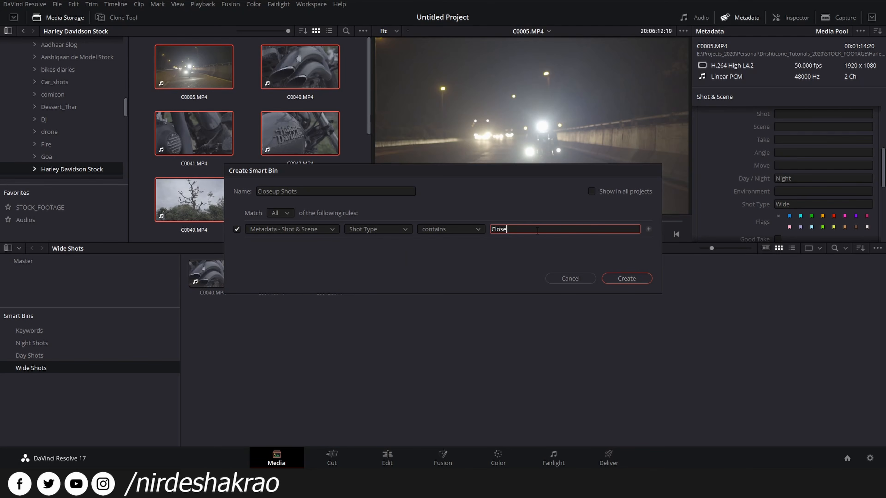
drag(507, 229, 478, 233)
click(260, 191)
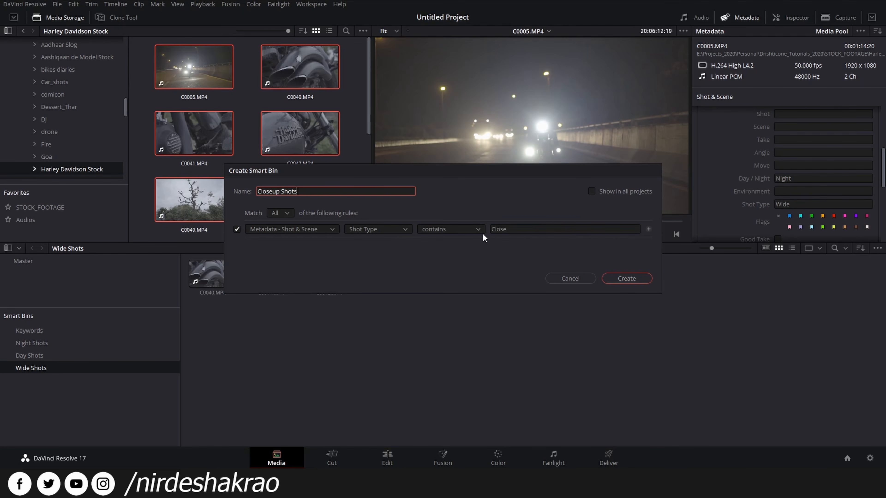
click(629, 279)
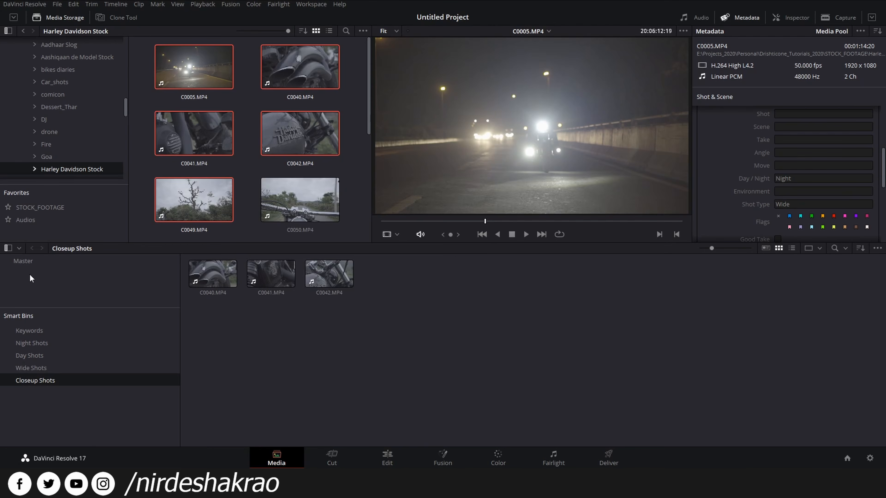
- Review the imported clips in the Master bin, checking the metadata of C0005.MP4 and C0040.MP4
click(22, 261)
drag(509, 329, 231, 265)
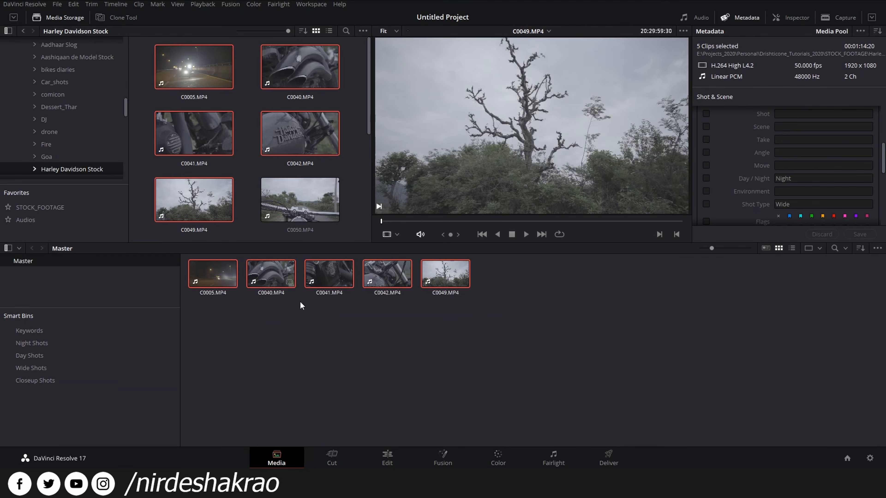
click(228, 311)
click(212, 274)
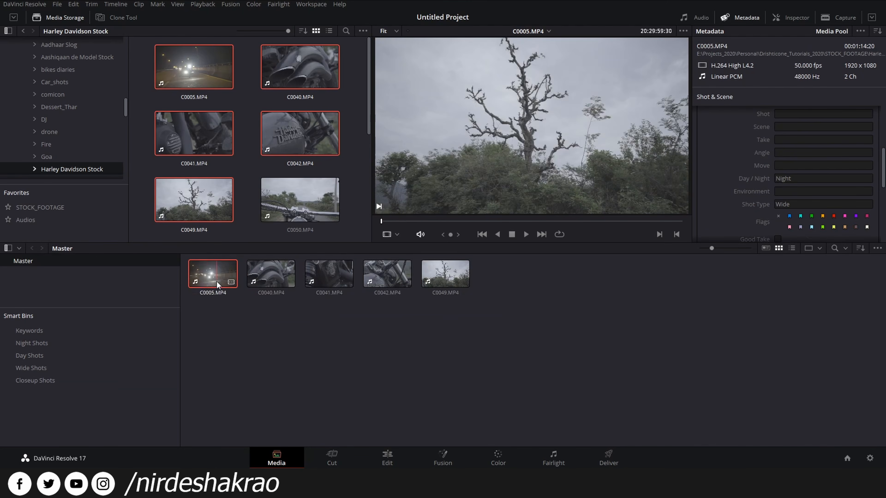
click(271, 273)
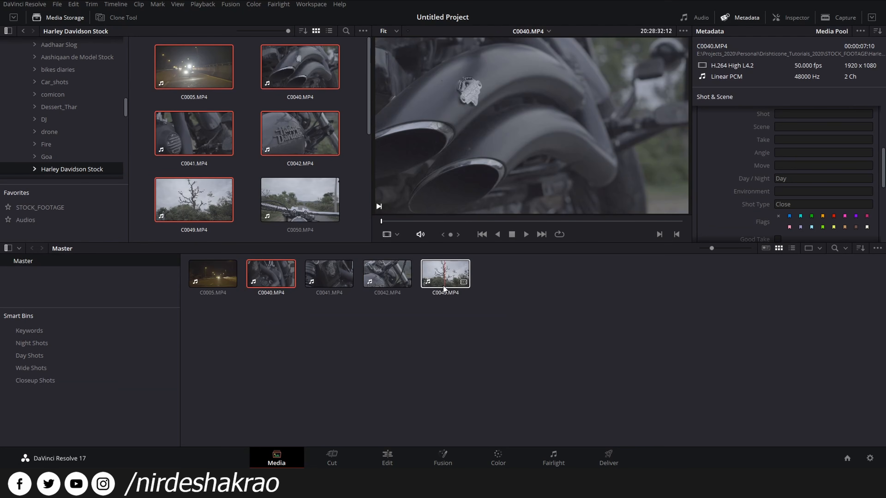
click(320, 329)
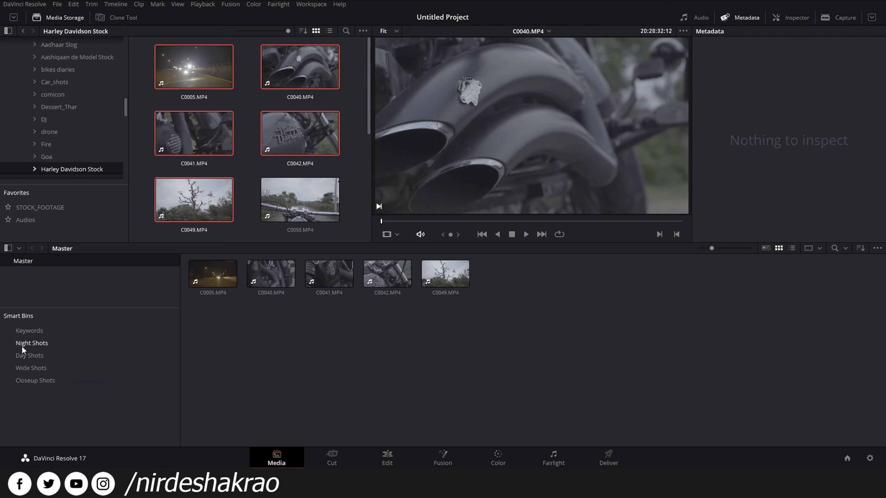
- Enlarge the media pool thumbnails to the maximum while checking the clips in the Night Shots and Day Shots smart bins
click(32, 343)
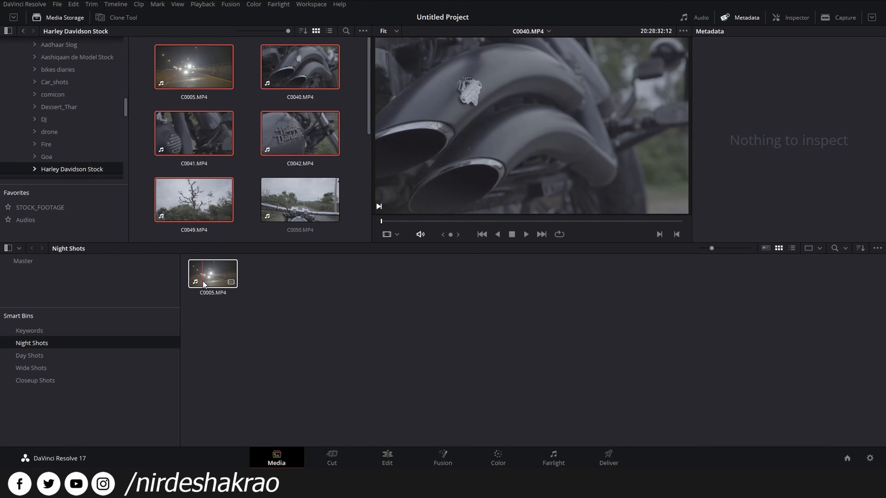
drag(717, 248, 751, 249)
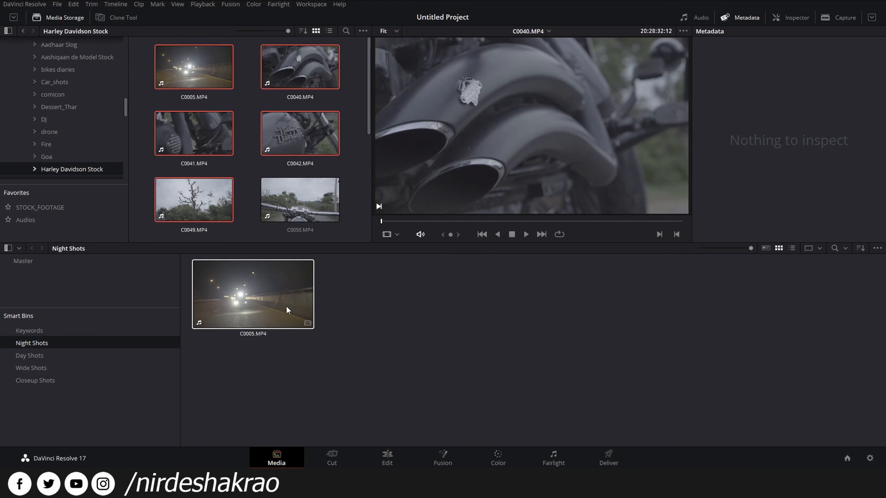
click(49, 356)
drag(753, 375, 266, 305)
click(336, 356)
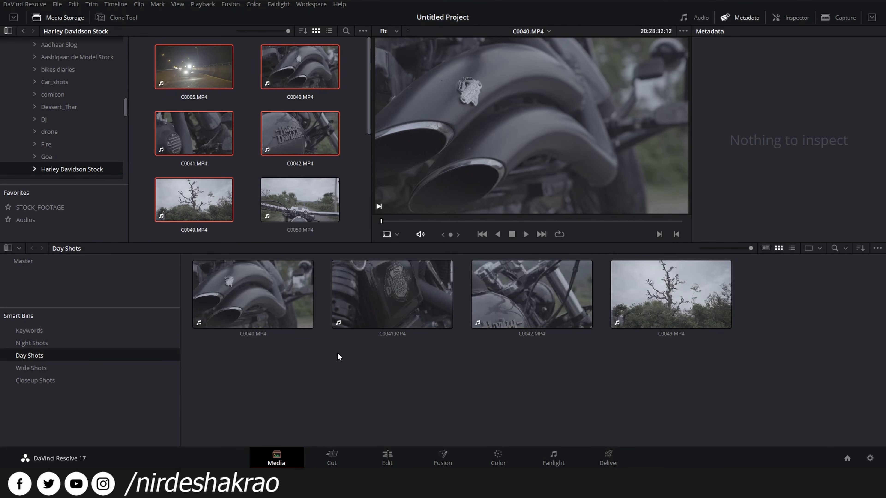
- Examine the Wide Shots smart bin, checking the Day / Night and Shot Type metadata of C0049.MP4 and C0005.MP4
click(37, 371)
drag(442, 385, 258, 307)
click(277, 368)
click(262, 302)
click(379, 299)
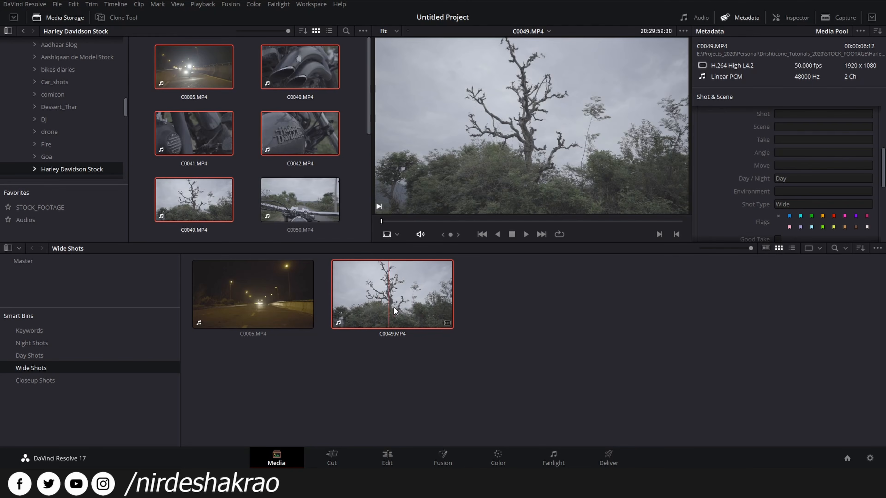
click(217, 294)
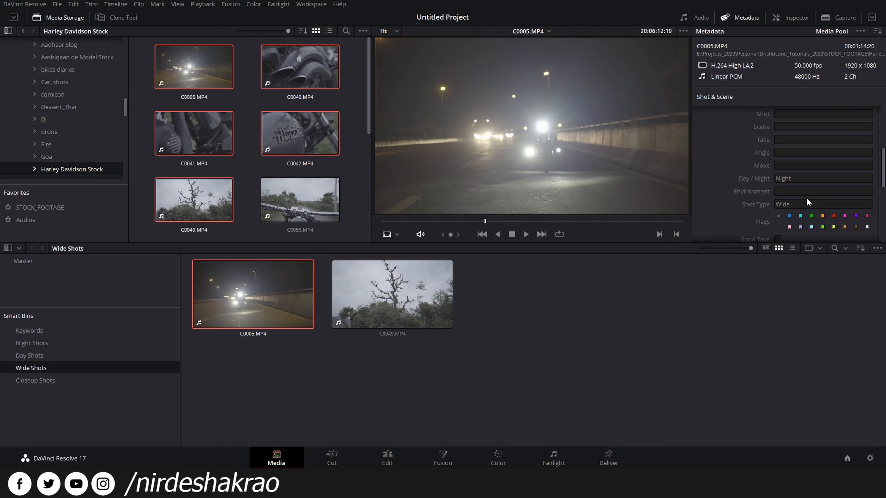
drag(455, 383, 245, 291)
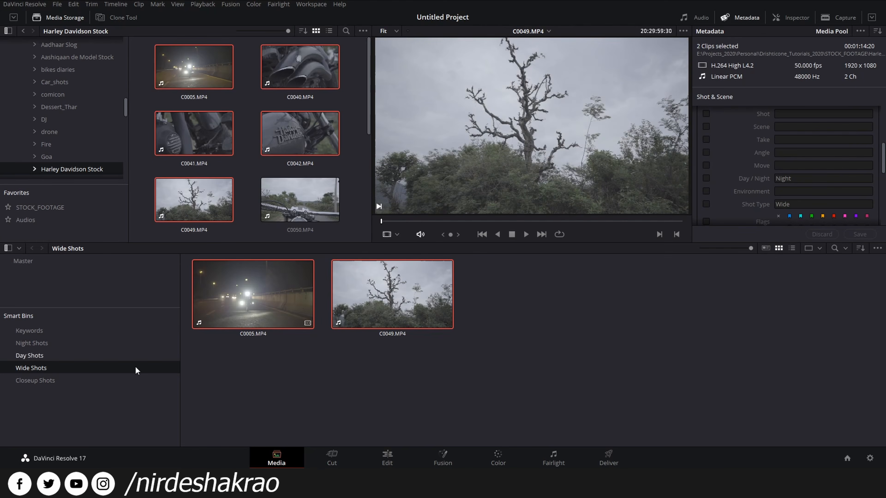
- Open the Closeup Shots smart bin and select all its clips to check their shared metadata
click(39, 380)
drag(587, 365, 255, 293)
click(714, 329)
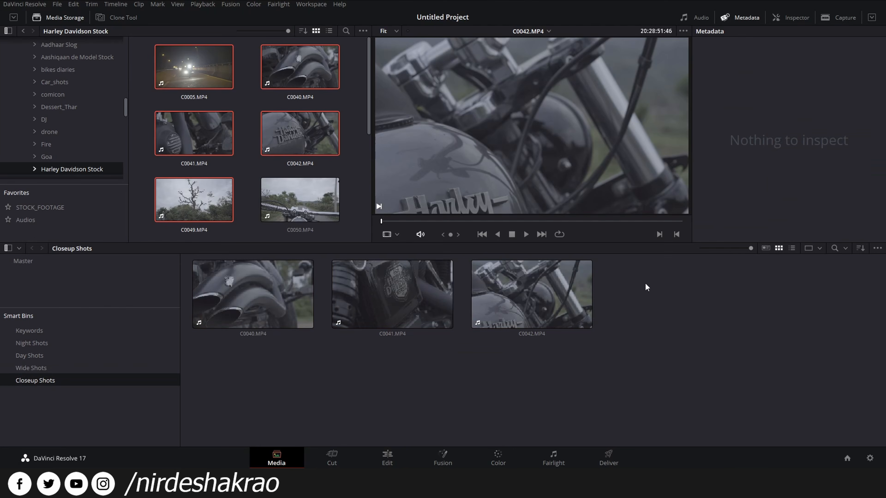
drag(665, 373, 247, 306)
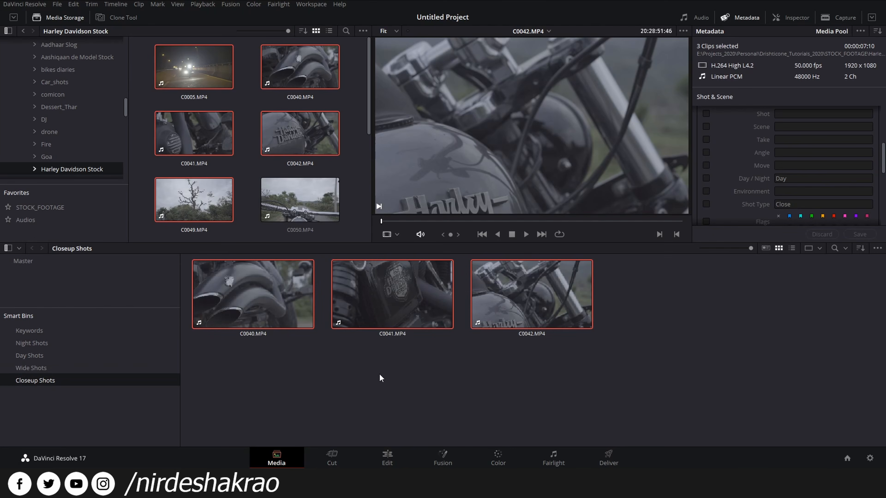
- Switch repeatedly between the Night, Day, Wide and Closeup Shots smart bins to compare how the clips are sorted
click(59, 369)
click(46, 356)
click(44, 346)
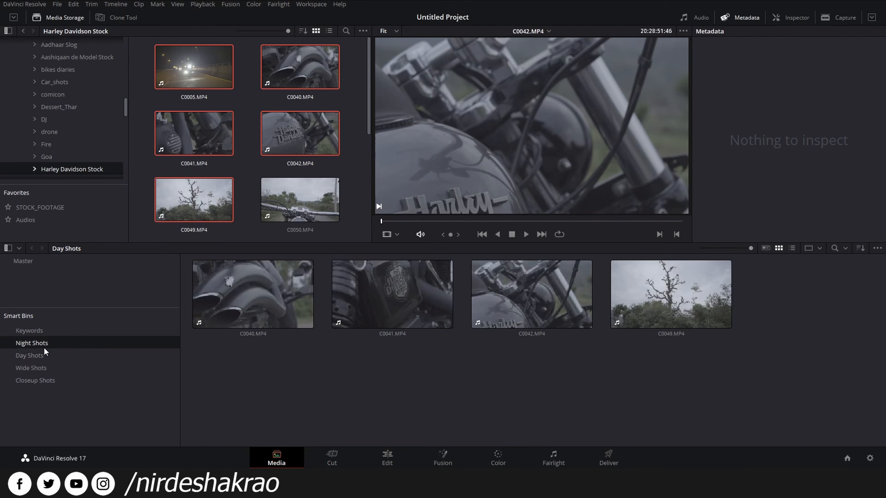
click(39, 353)
click(37, 356)
click(36, 376)
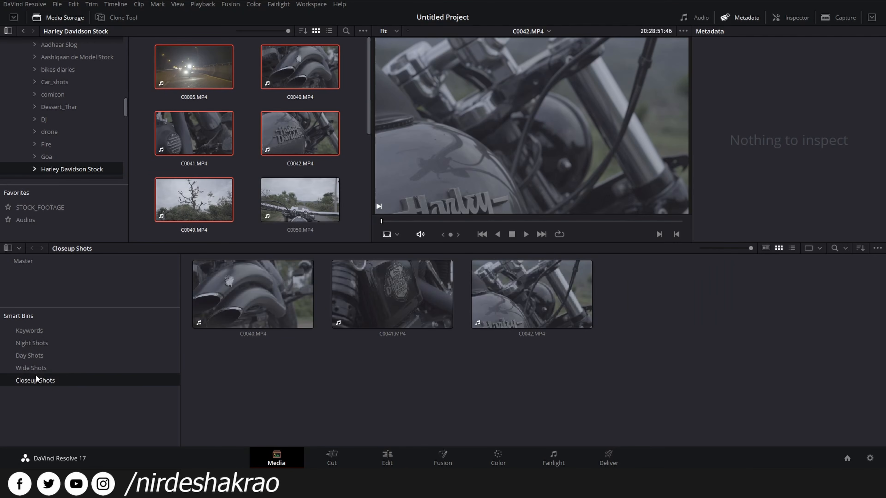
click(64, 368)
click(46, 357)
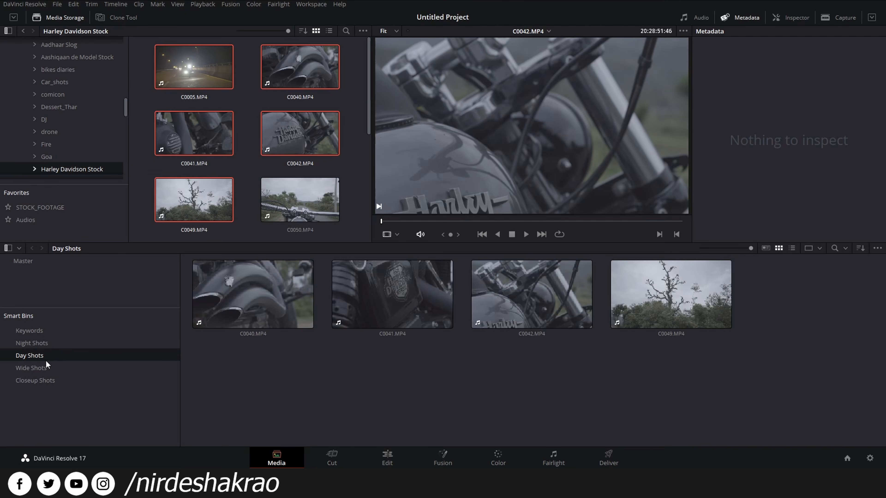
click(51, 345)
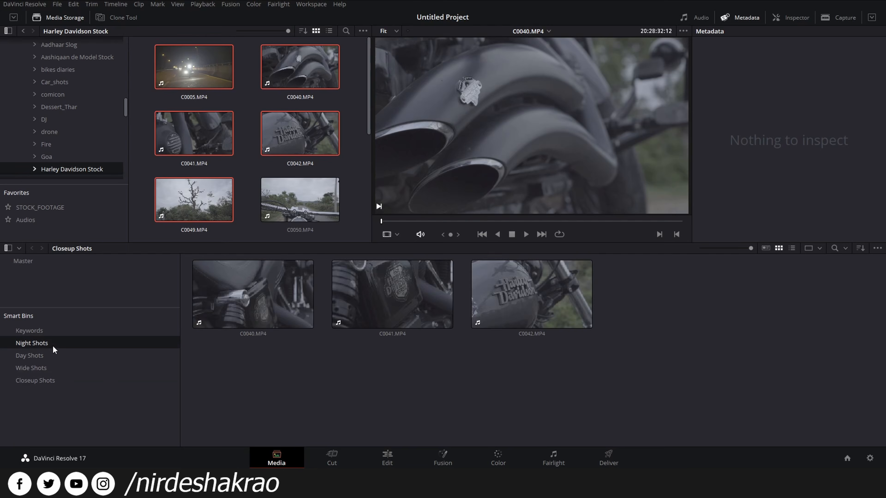
click(48, 357)
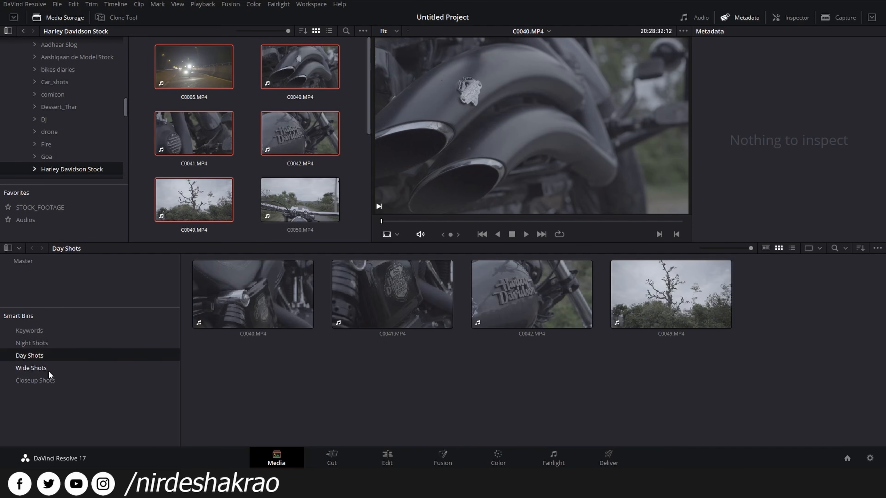
click(48, 369)
click(53, 381)
click(47, 368)
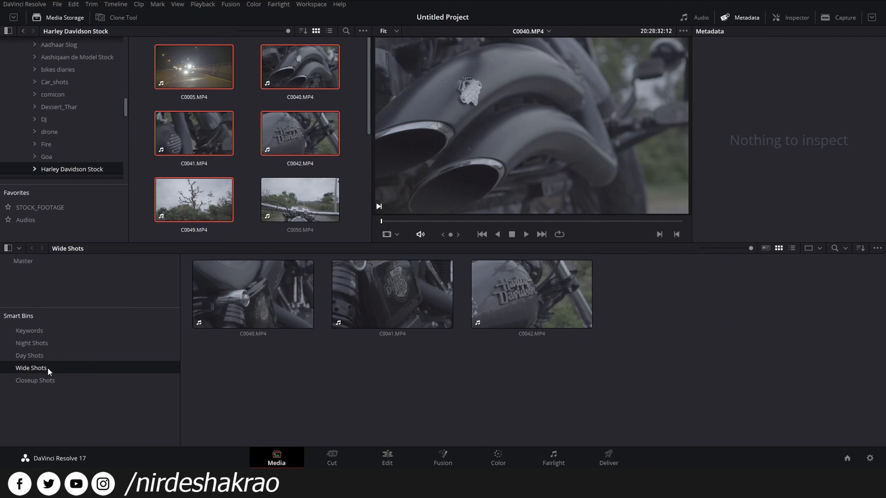
click(62, 353)
click(34, 343)
- Go through the Closeup, Wide, Day and Night Shots smart bins in turn, selecting all the clips in each
click(58, 383)
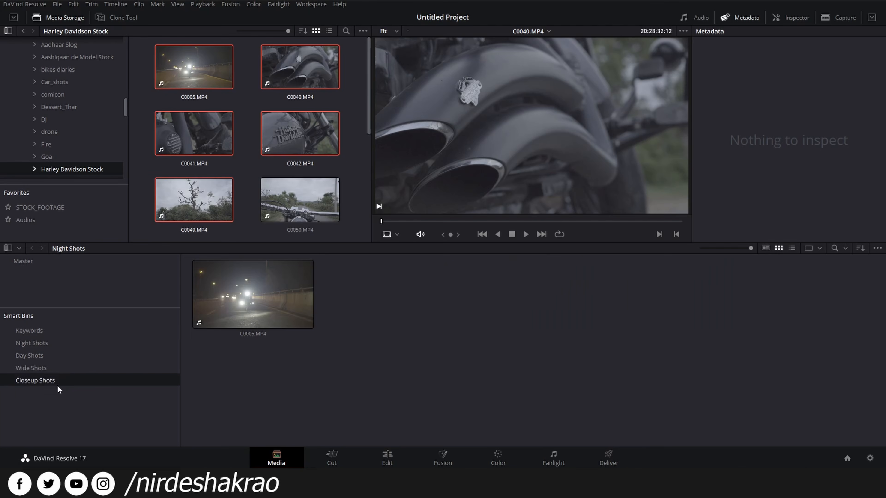
drag(645, 379, 215, 307)
click(589, 376)
drag(655, 370, 289, 293)
click(44, 368)
drag(597, 368, 242, 287)
click(44, 355)
drag(763, 364, 223, 283)
click(26, 345)
drag(599, 375, 191, 301)
- Compare the Wide Shots and Day Shots smart bins again, selecting all their clips to find those they share
click(83, 384)
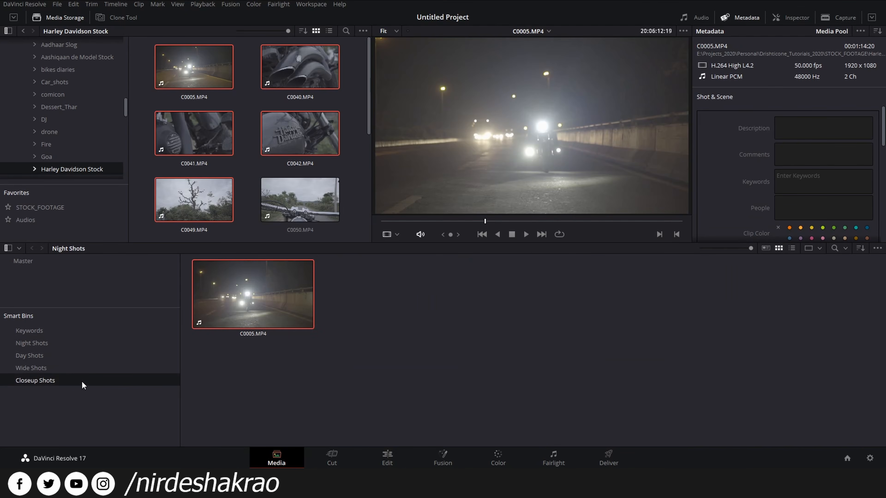
click(62, 371)
drag(466, 376, 254, 294)
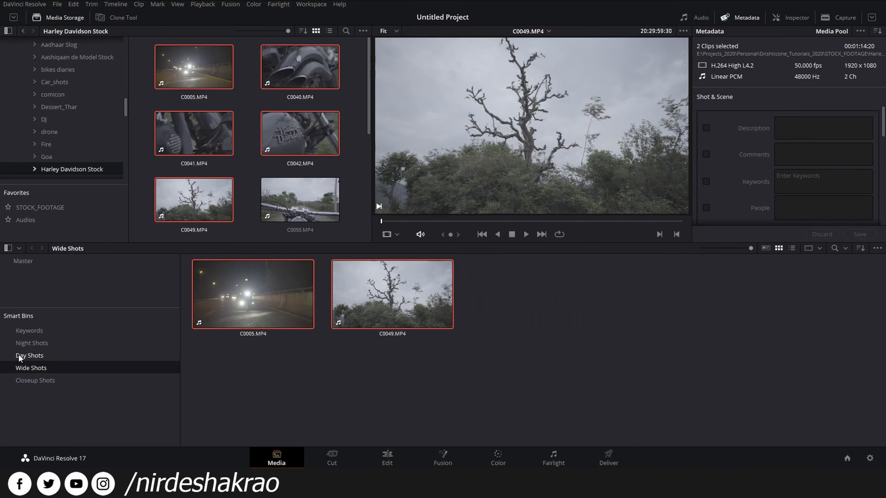
click(21, 356)
drag(750, 367, 267, 298)
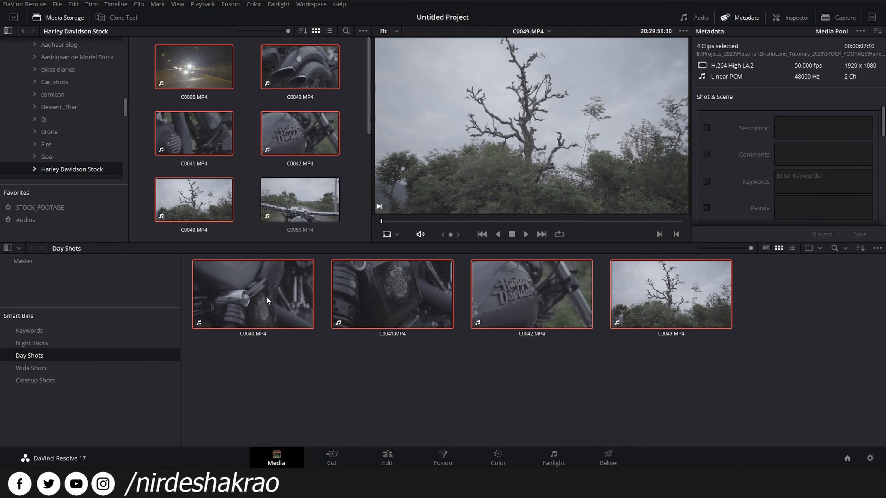
drag(751, 365, 200, 309)
click(43, 370)
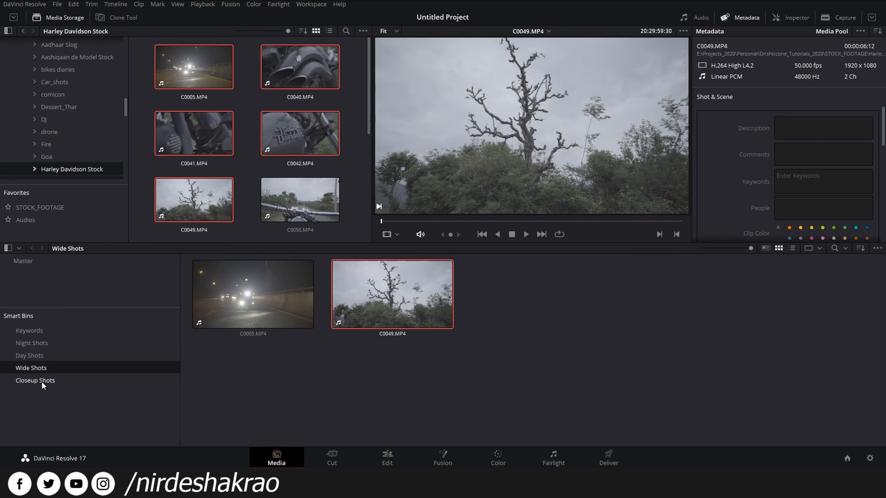
- Enlarge the bin list above the smart bins and open the Master bin, selecting all its clips for review
click(52, 380)
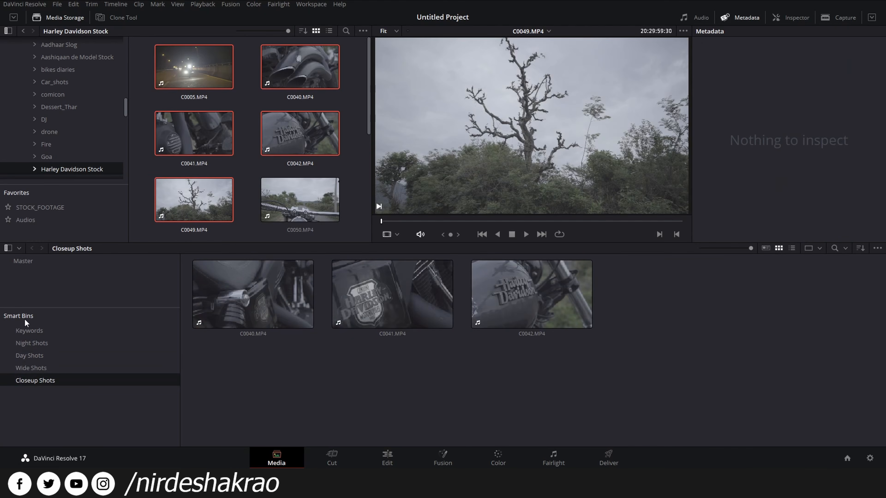
drag(47, 307, 56, 356)
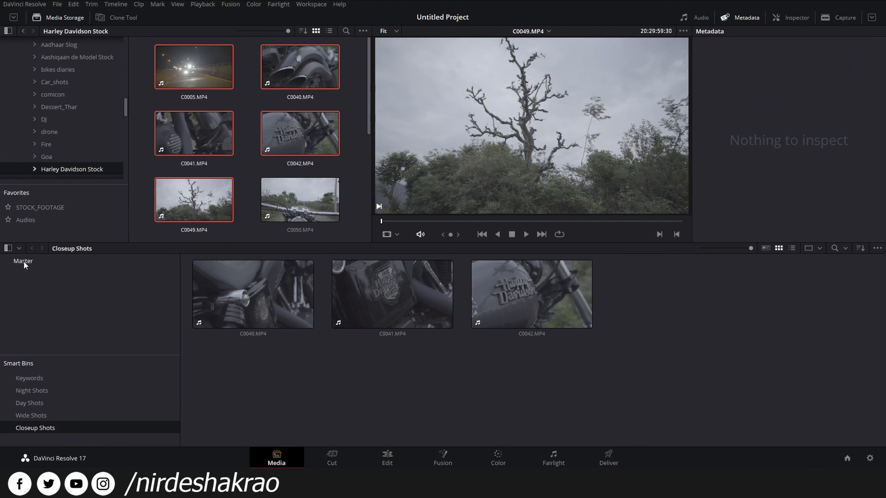
click(23, 261)
drag(875, 394, 235, 286)
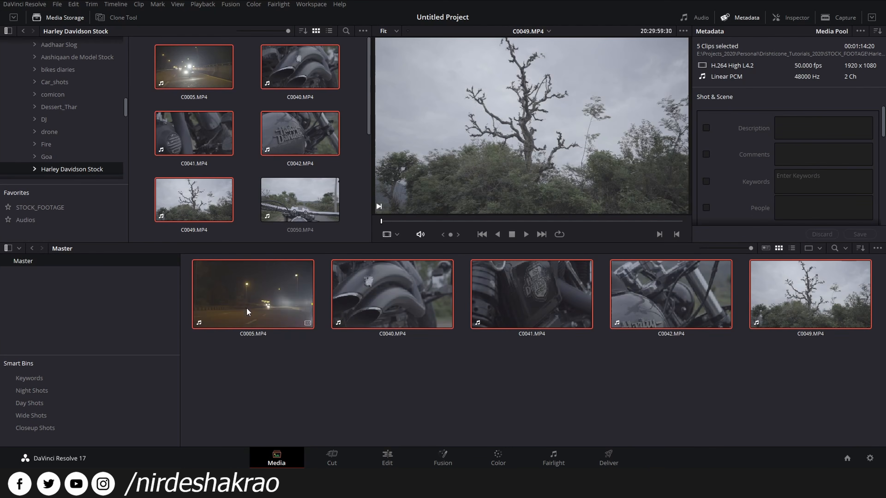
click(261, 374)
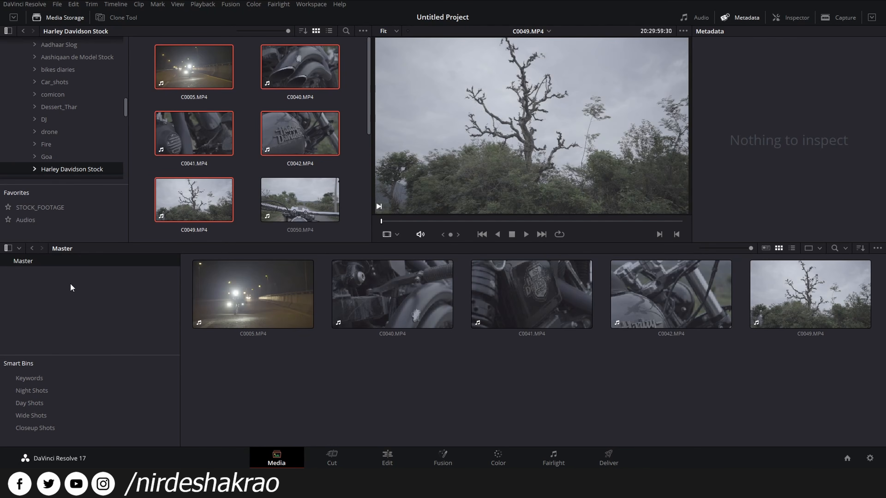
- Create a bin from clips C0040, C0041 and C0042 in the Master bin and name it close
drag(659, 363, 404, 280)
right_click(421, 286)
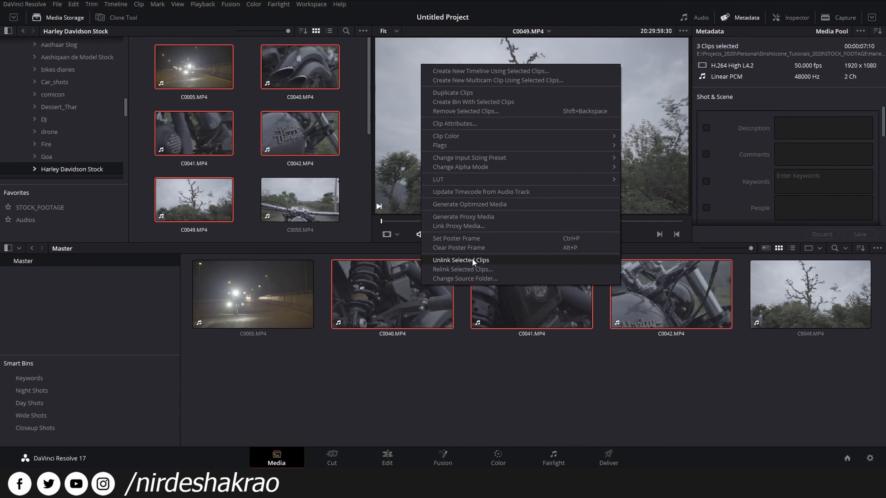
click(514, 104)
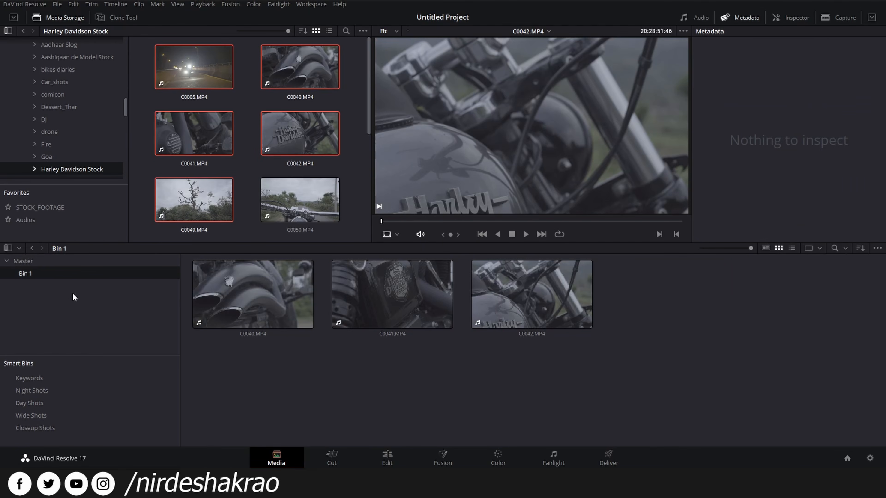
double_click(28, 274)
text(V)
key(Return)
- Create a bin from the remaining Master clips C0005 and C0049 and name it Scenes
click(33, 264)
drag(389, 378, 249, 279)
right_click(376, 283)
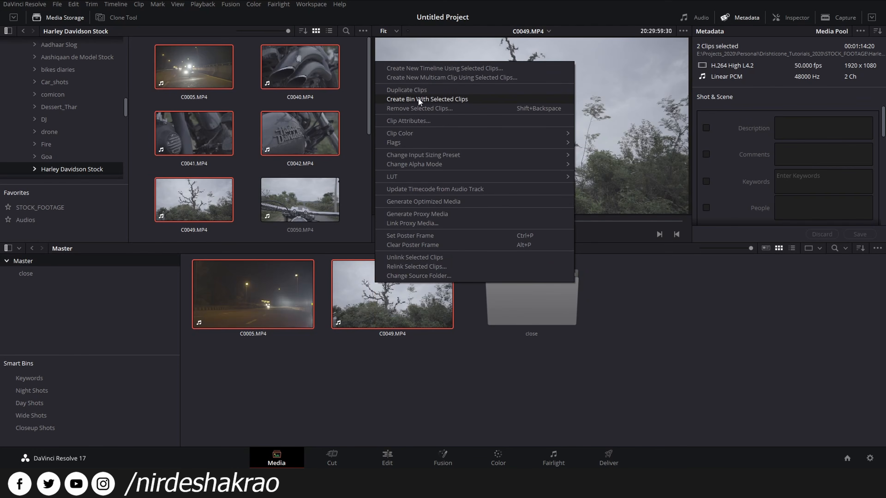
click(429, 98)
double_click(26, 285)
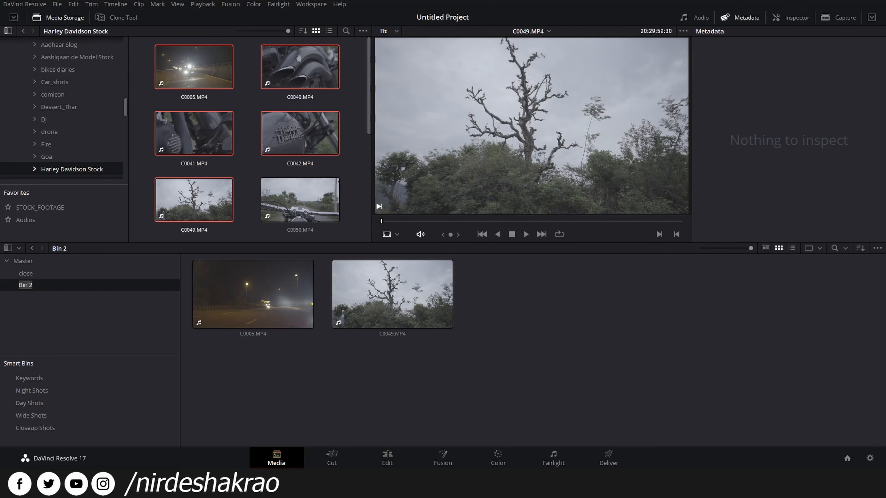
text(Sc)
key(Return)
- Go through the close, Scenes and Master bins to check how the clips are organised
click(48, 271)
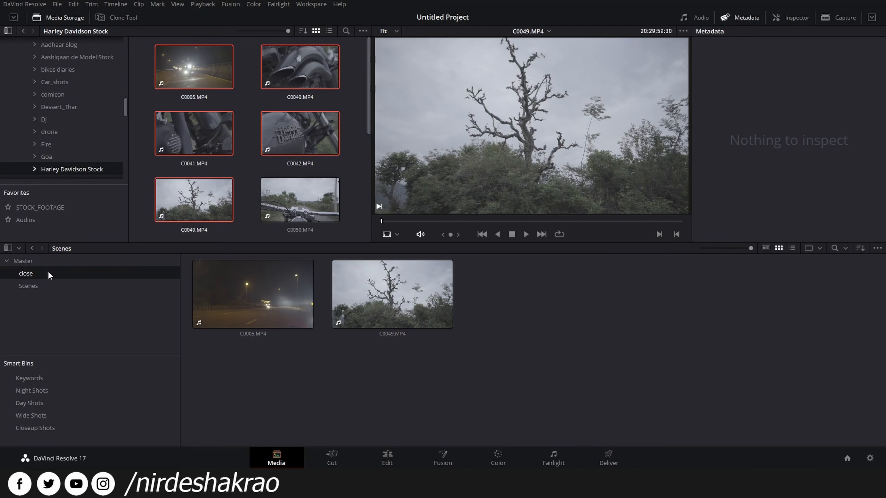
click(47, 286)
click(32, 264)
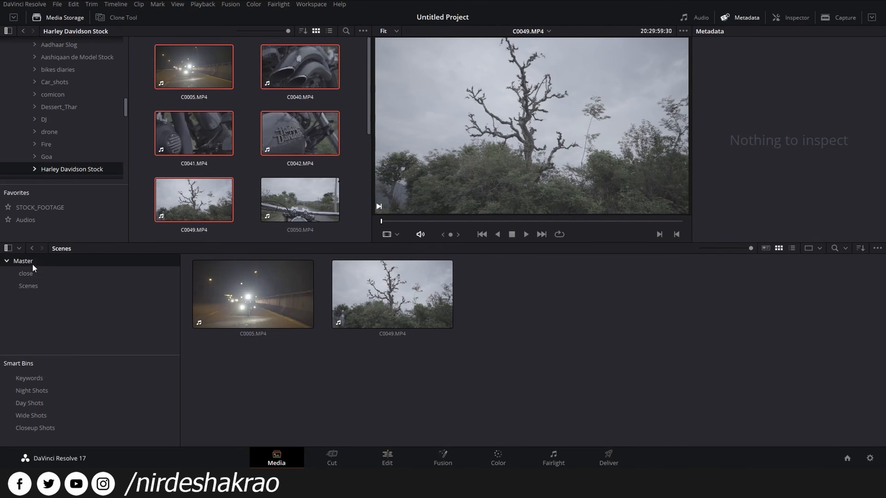
click(391, 311)
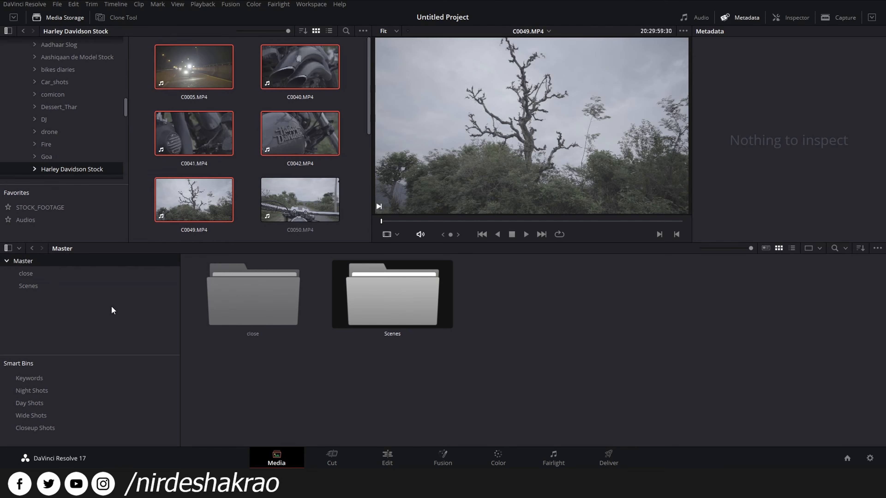
click(27, 285)
click(31, 275)
click(32, 281)
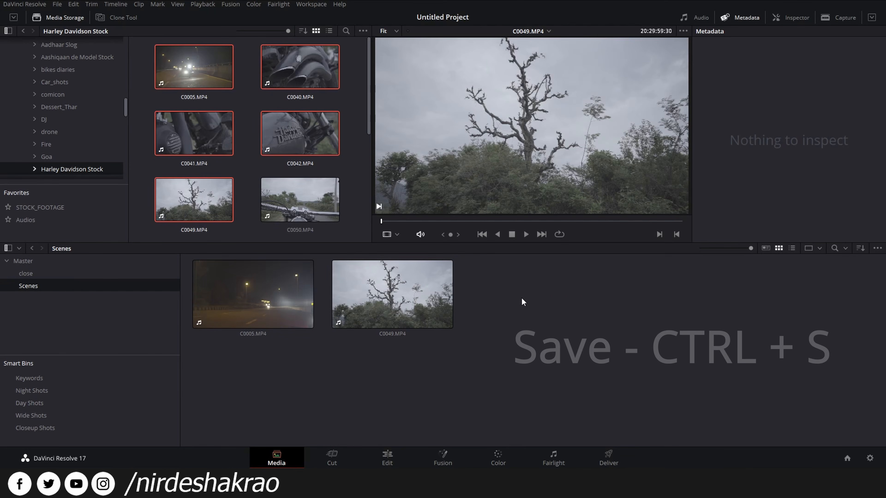
- Save the current project under the name class
key(ctrl+s)
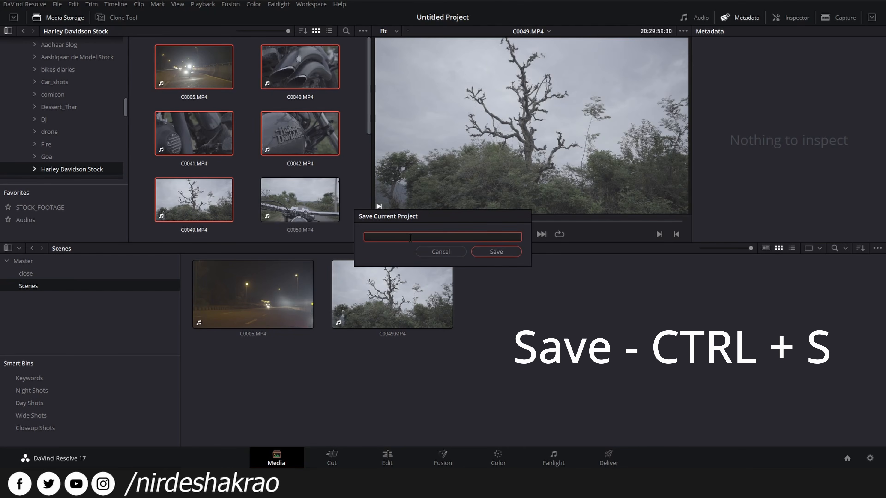
text(class)
key(Return)
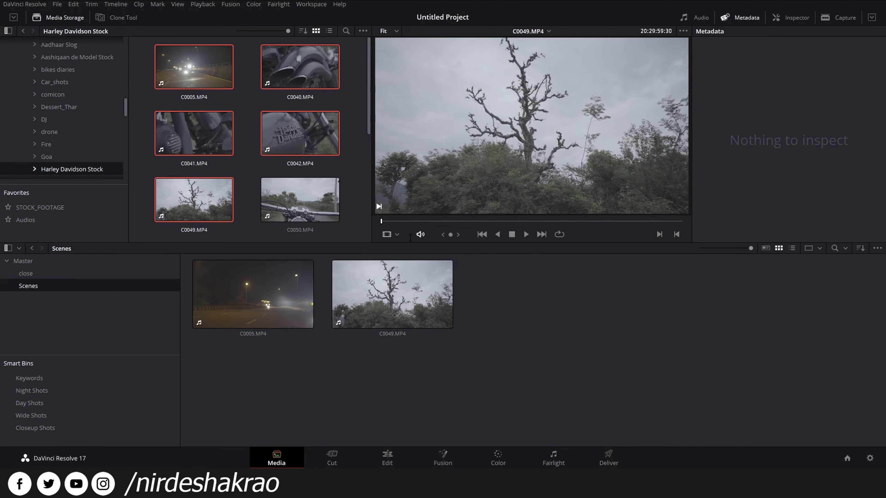
- Switch between the close and Scenes bins of the class project to review their clips
click(30, 274)
click(36, 286)
click(36, 276)
click(35, 285)
- Open the Intro Outro Resolve_02 project and browse its RAW and INTRO OUTRO RAW bins
click(847, 458)
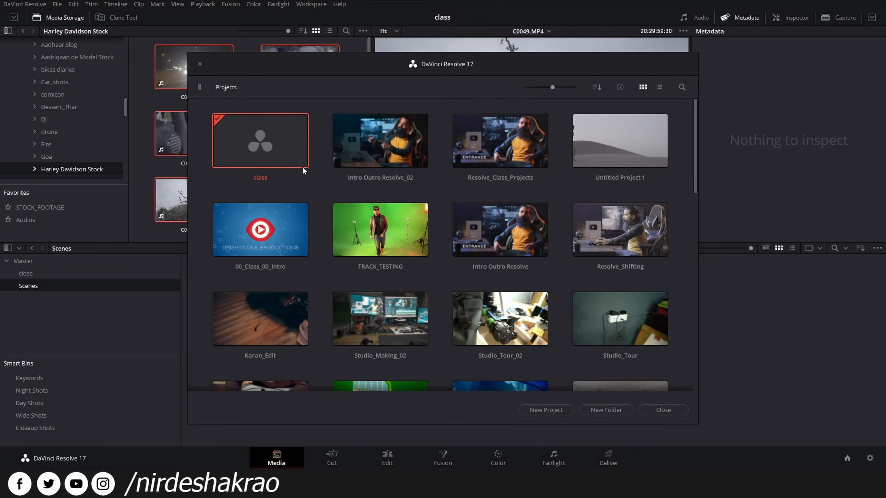
double_click(392, 143)
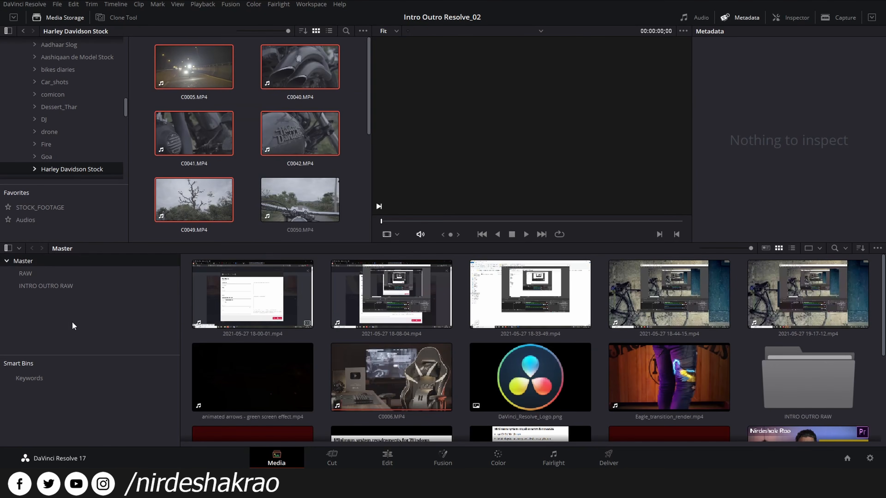
click(52, 286)
click(37, 273)
click(49, 286)
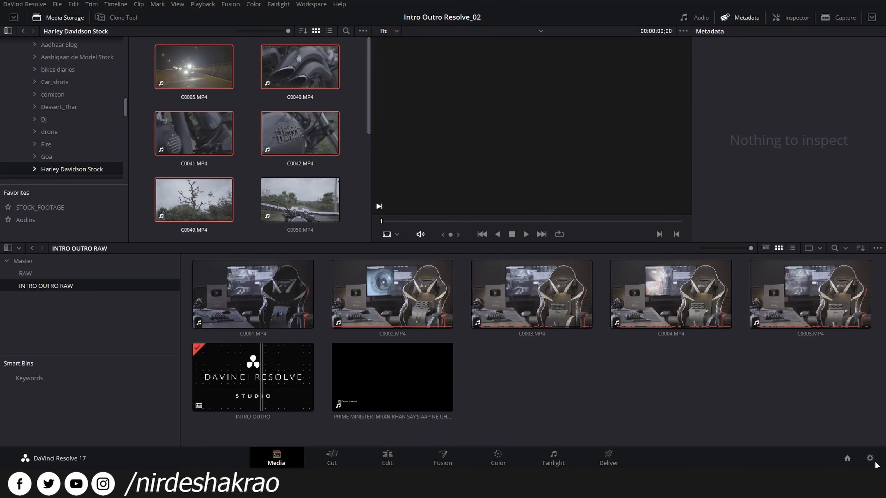
- Reopen the class project and view its close and Scenes bins
click(850, 462)
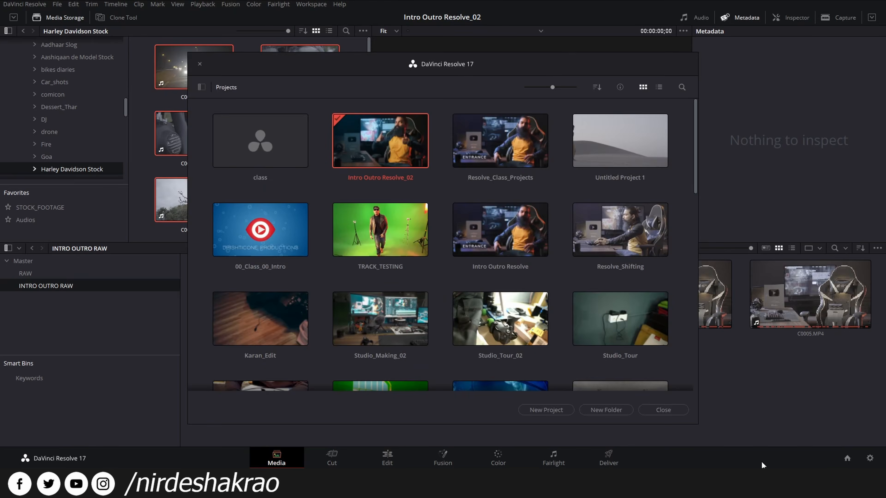
double_click(267, 143)
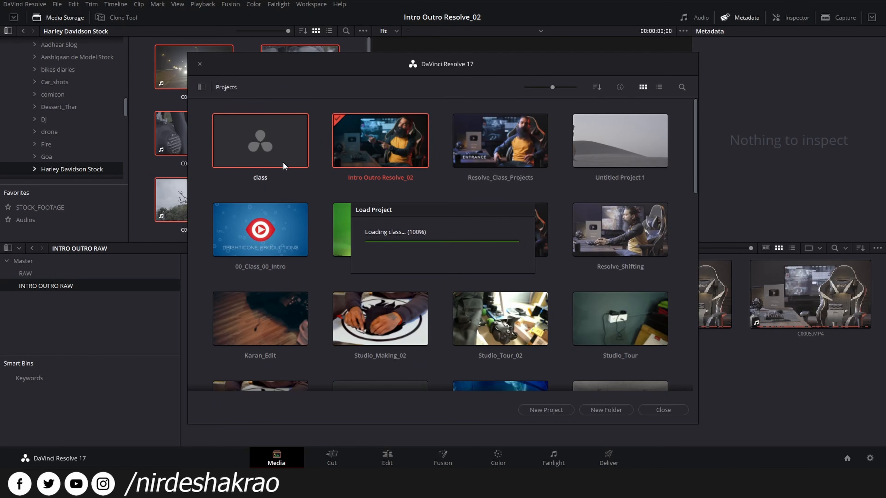
click(36, 272)
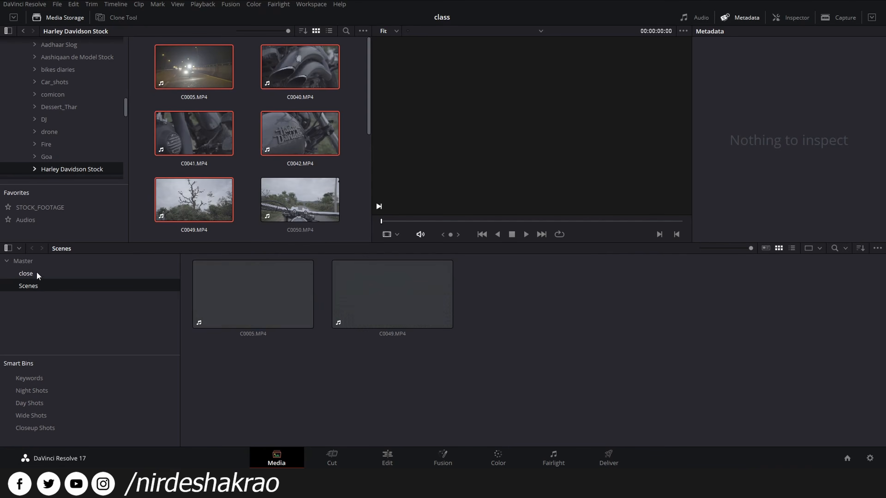
click(35, 286)
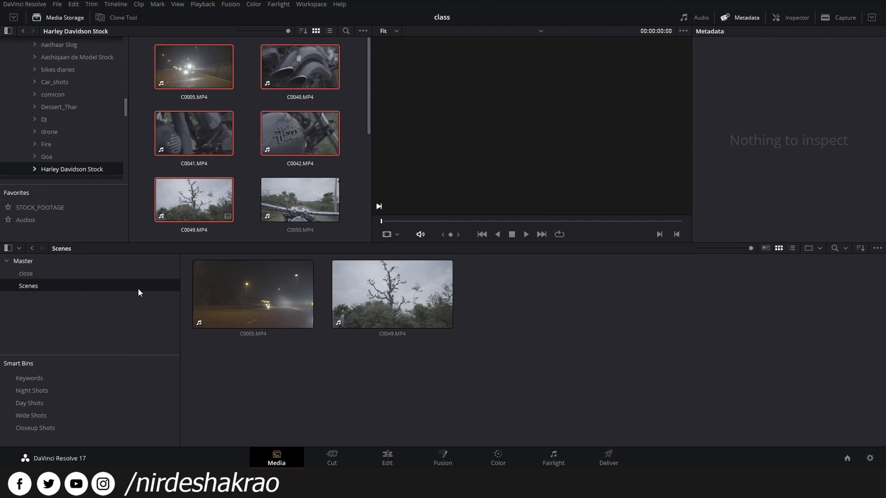
- Show the power bins in the media pool's bin list
click(273, 316)
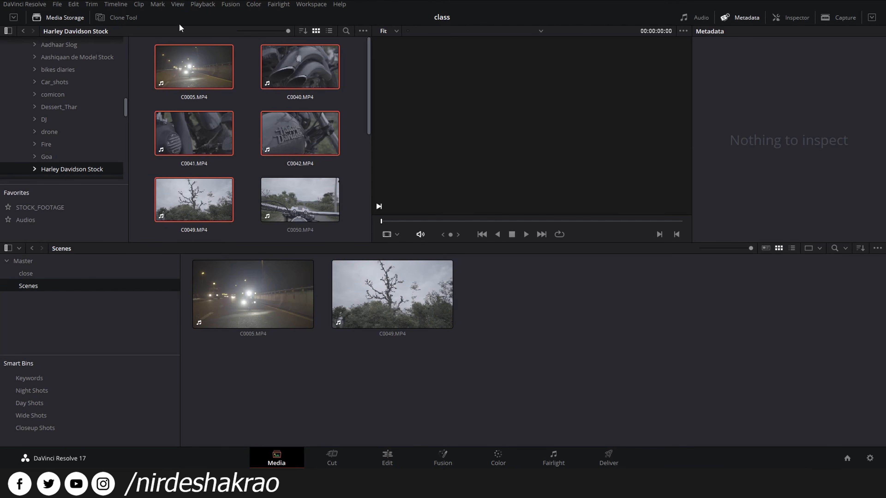
click(178, 4)
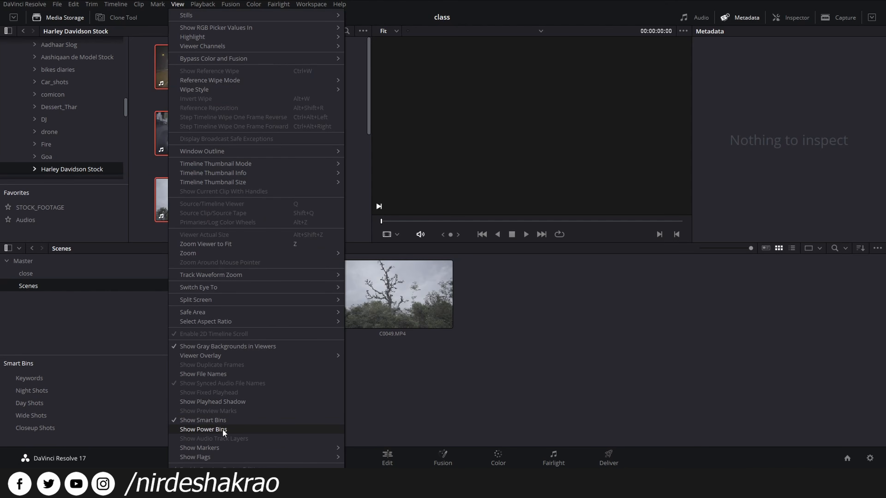
click(201, 430)
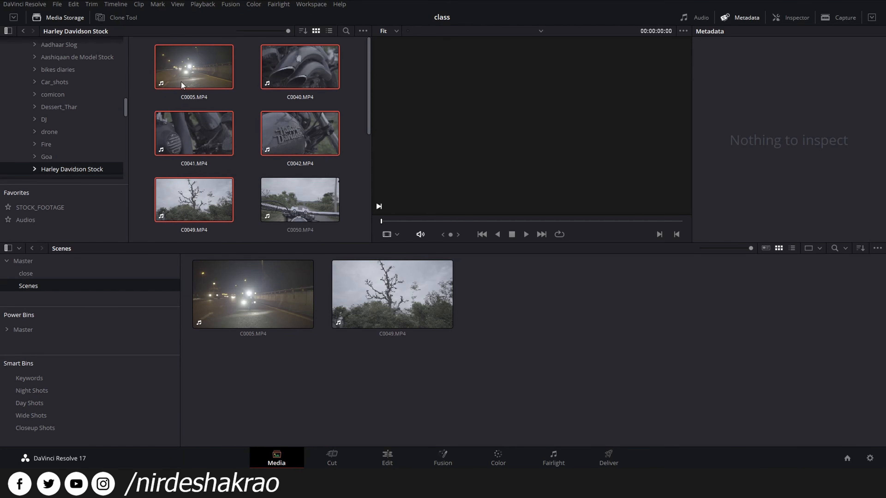
- Turn the display of smart bins off and back on
click(180, 5)
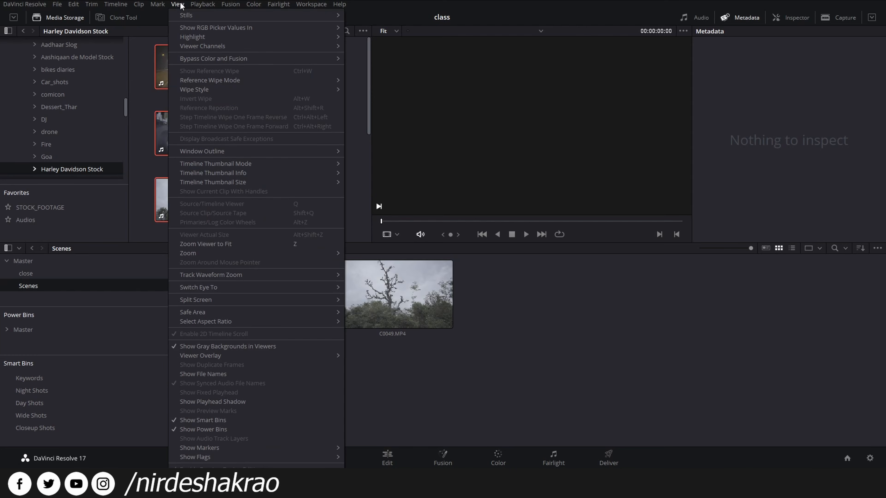
click(197, 423)
click(177, 4)
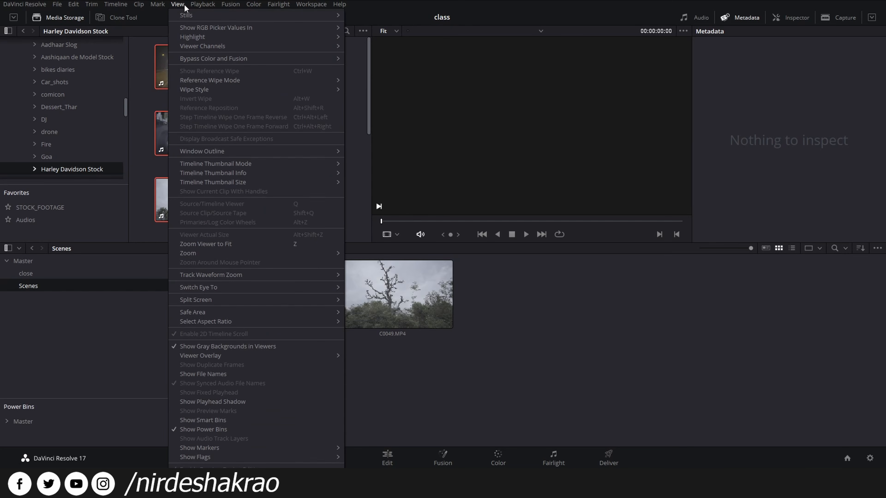
click(195, 420)
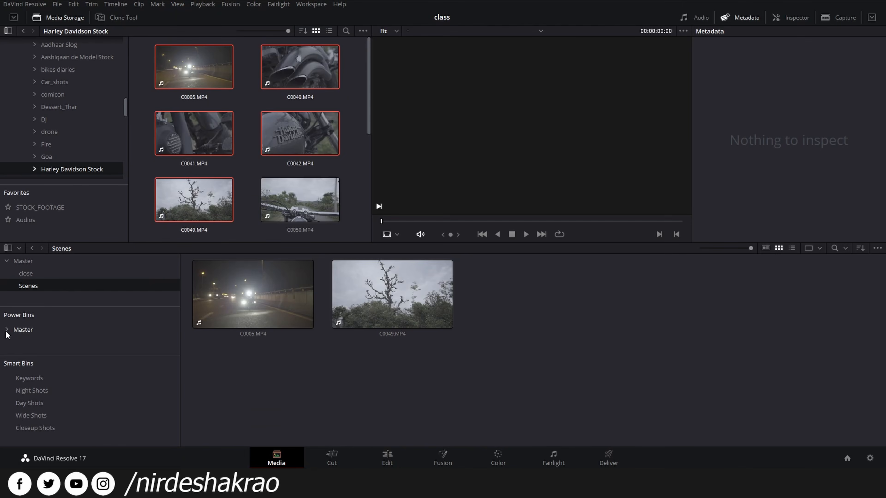
- Add the clip C0041.MP4 from the Harley Davidson Stock folder to the Master power bin and compare it with the project's own Master bin
click(101, 330)
drag(193, 126, 365, 335)
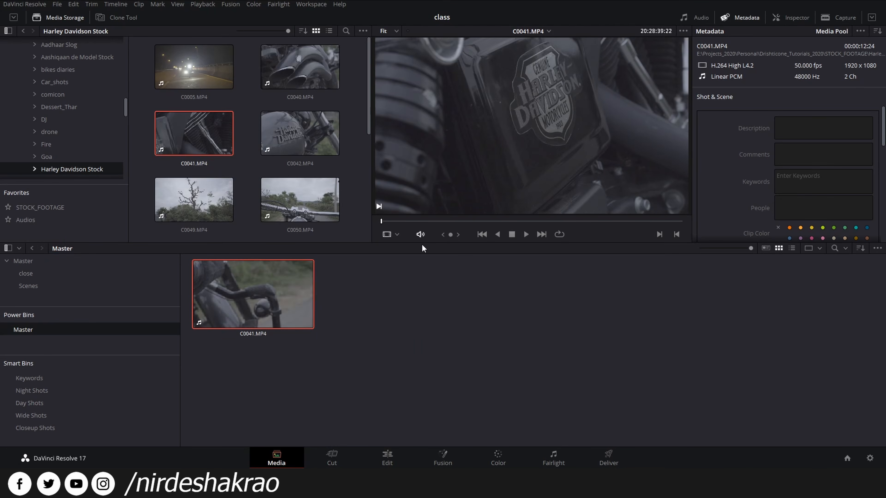
click(433, 257)
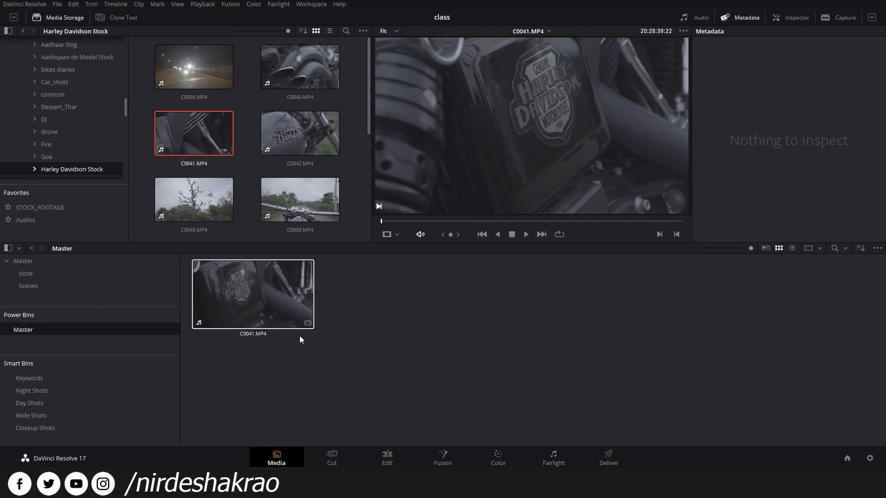
click(44, 262)
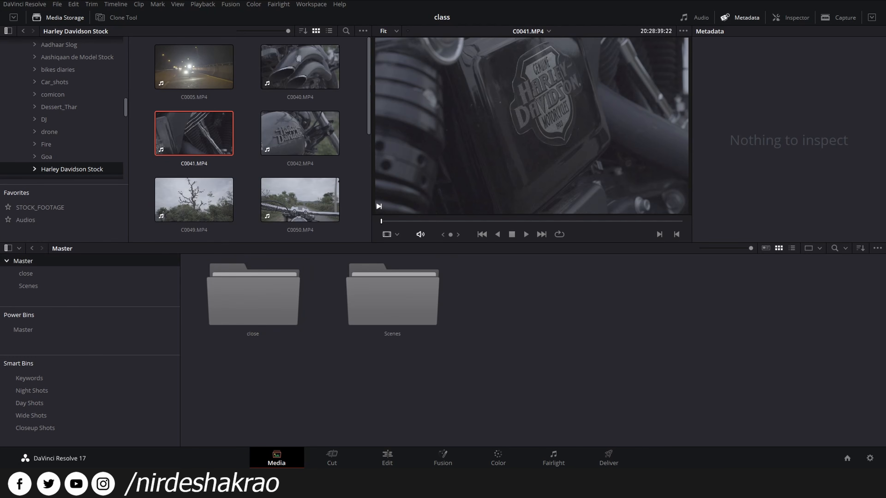
- Open the Intro Outro Resolve_02 project and check its Master power bin for the shared clip C0041.MP4
click(848, 460)
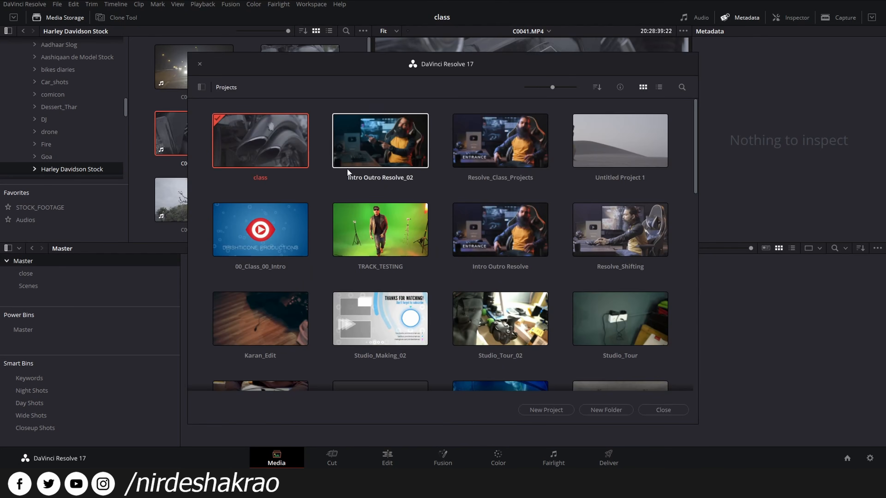
double_click(386, 157)
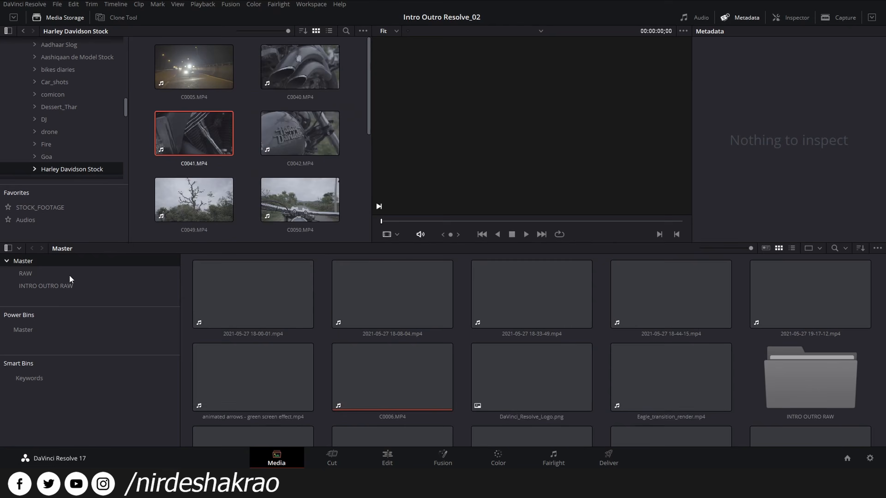
click(24, 331)
click(303, 308)
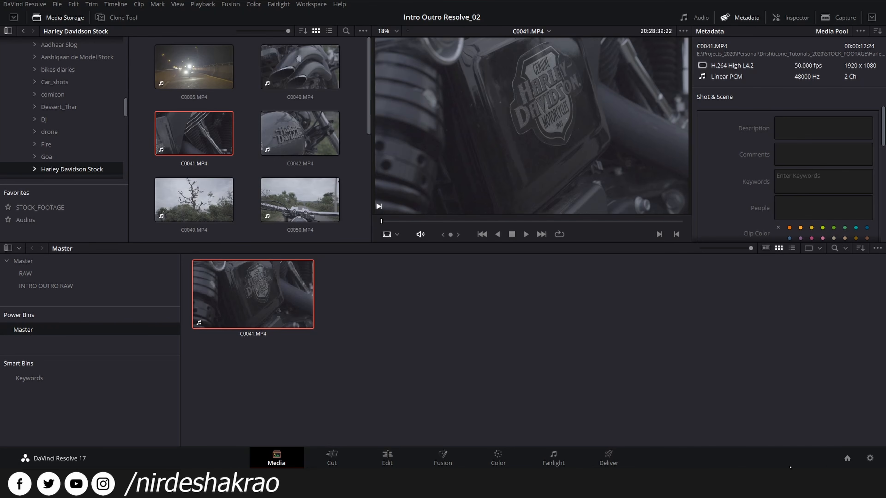
- Switch back to the class project from the project manager
click(848, 458)
click(262, 144)
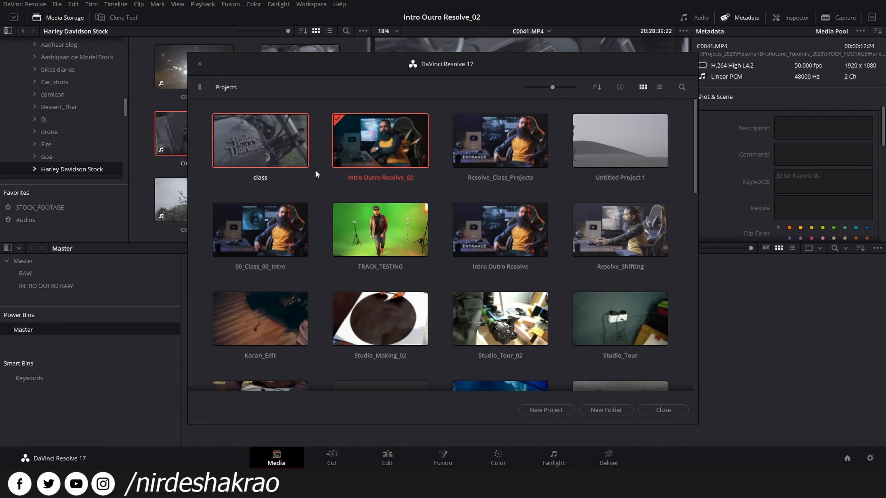
double_click(252, 139)
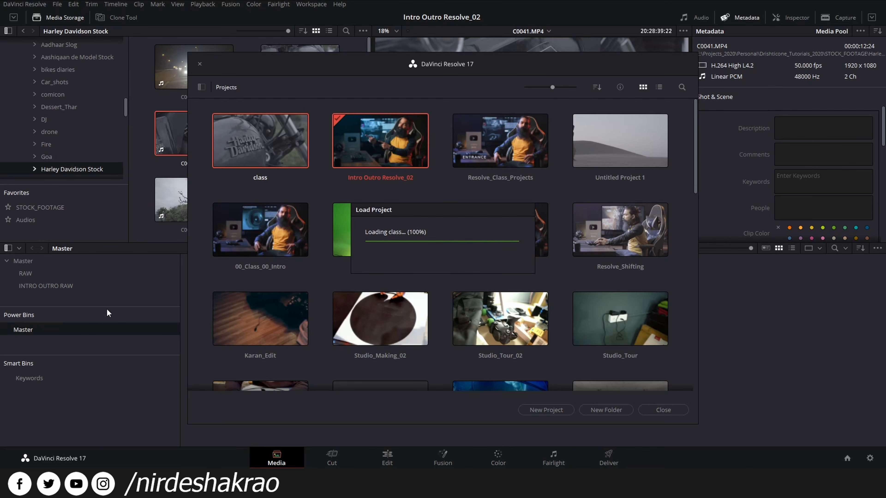
- Delete the clip C0041.MP4 from the Master power bin of the class project
click(65, 335)
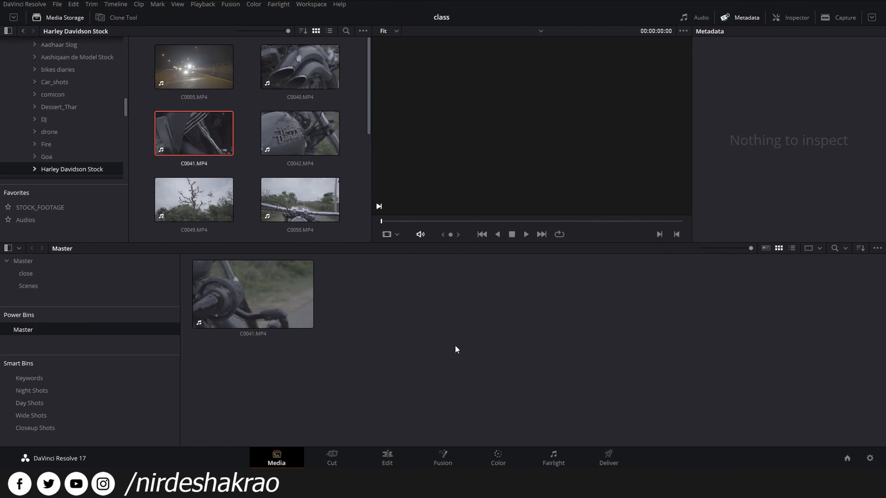
click(206, 277)
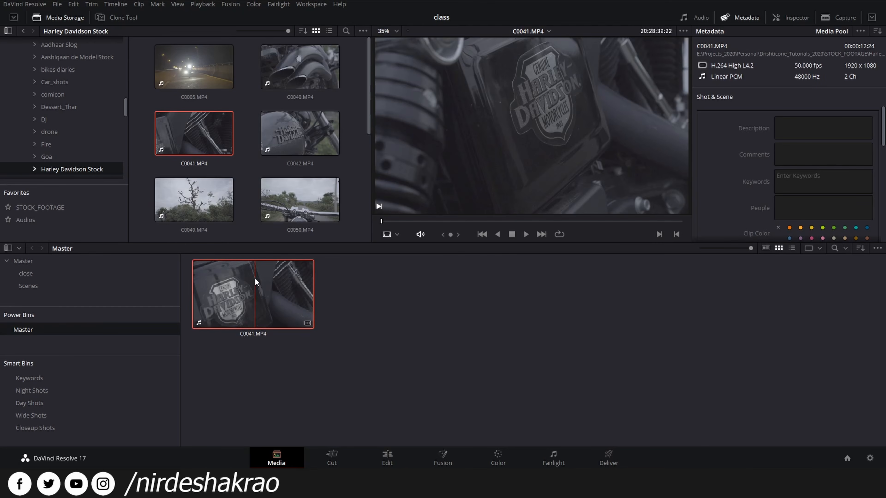
key(Delete)
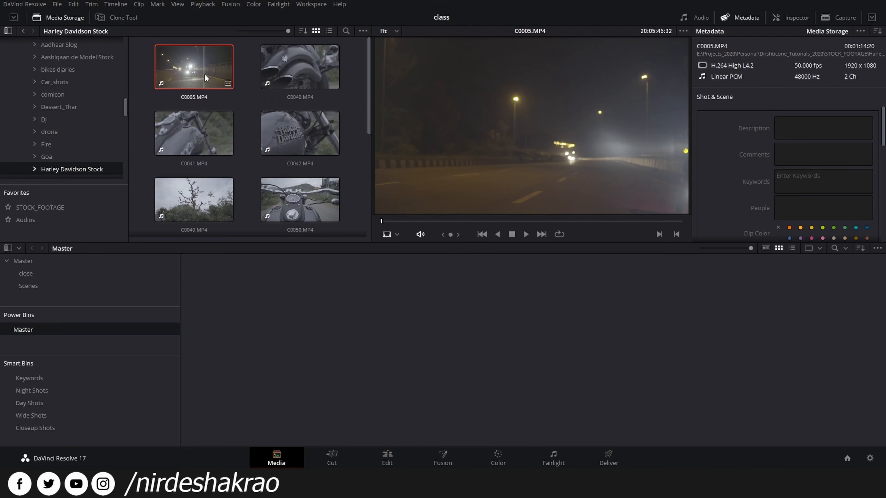
- Add the clips C0042.MP4, C0049.MP4 and C0120.MP4 from the Harley Davidson Stock folder to the Master power bin
click(302, 133)
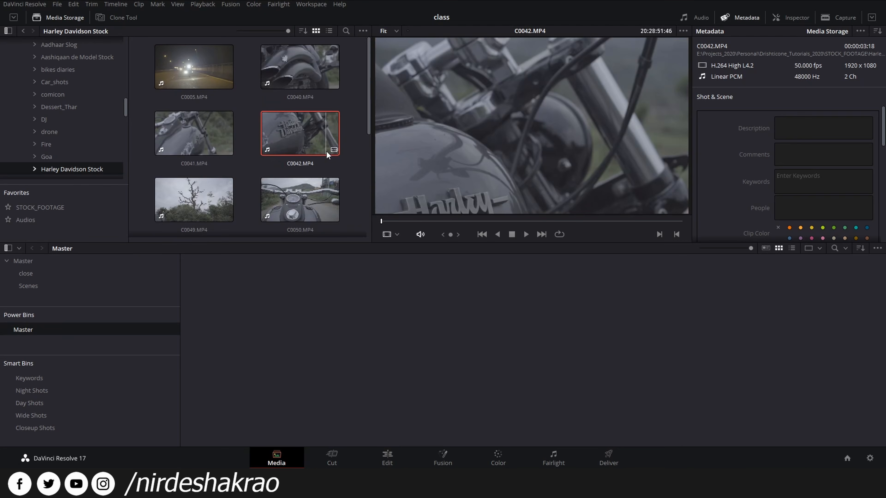
scroll(327, 153, down, 2)
ctrl+click(313, 201)
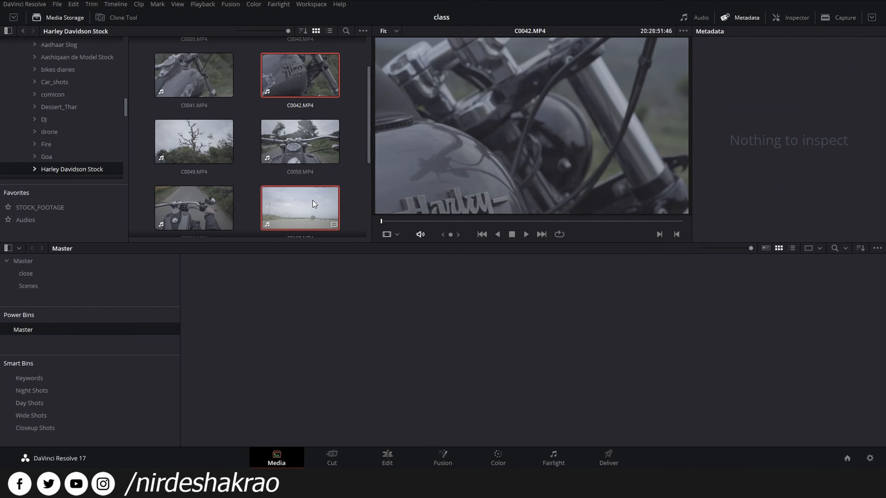
ctrl+click(204, 140)
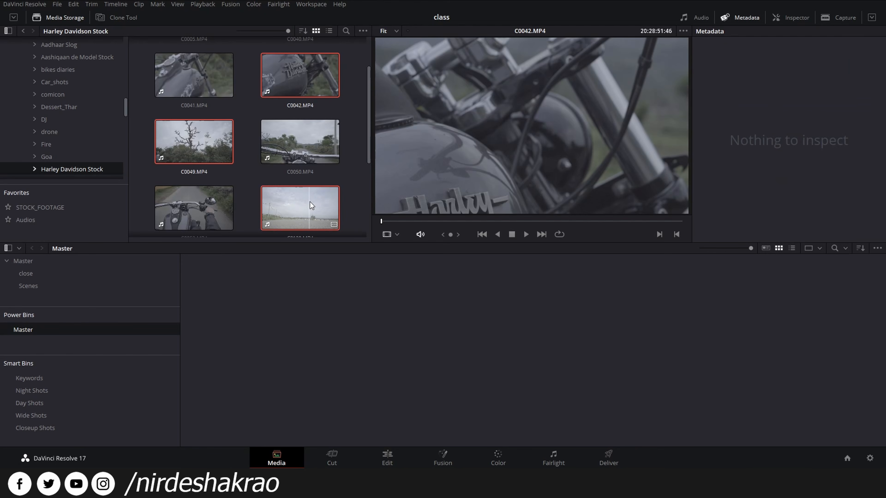
drag(310, 201, 354, 318)
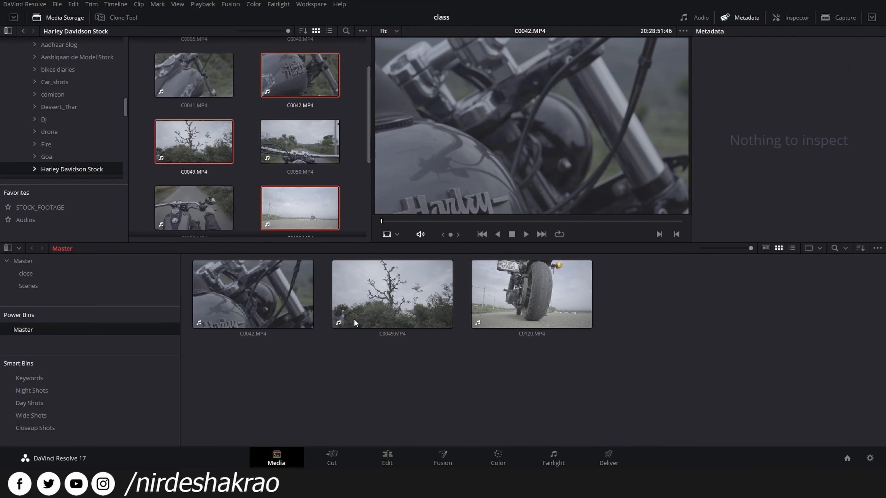
drag(626, 394, 236, 274)
click(597, 372)
- Set the project's timeline frame rate to 24 frames per second and check the saved value in the project settings
click(870, 459)
click(441, 166)
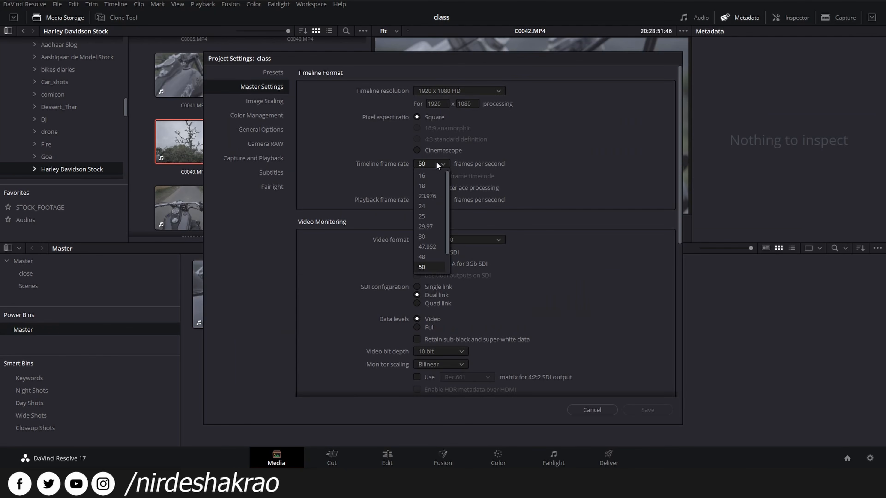
click(438, 205)
click(638, 409)
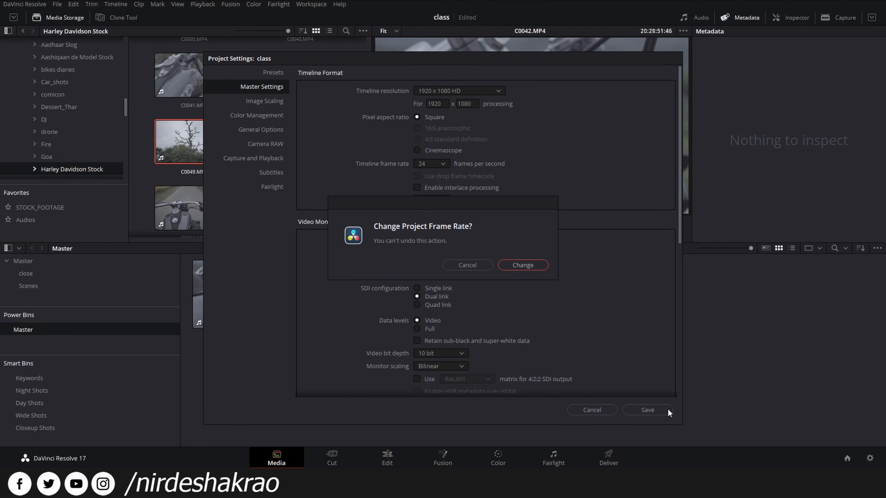
click(520, 265)
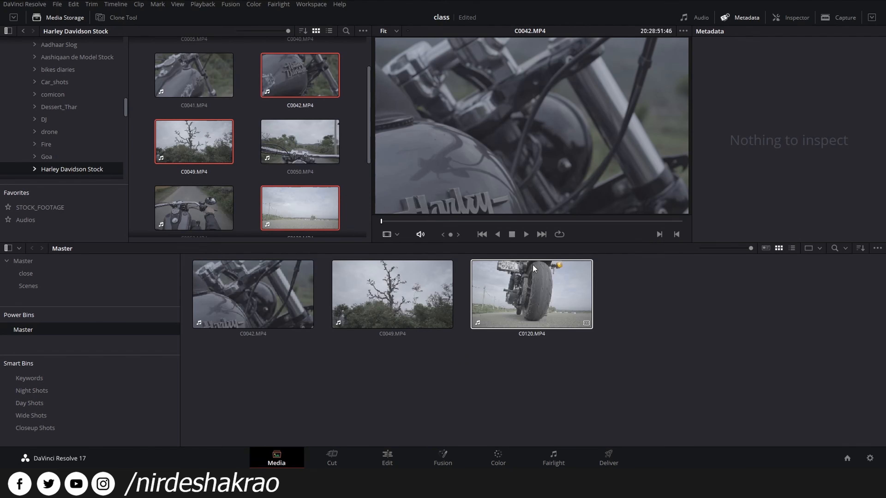
click(874, 461)
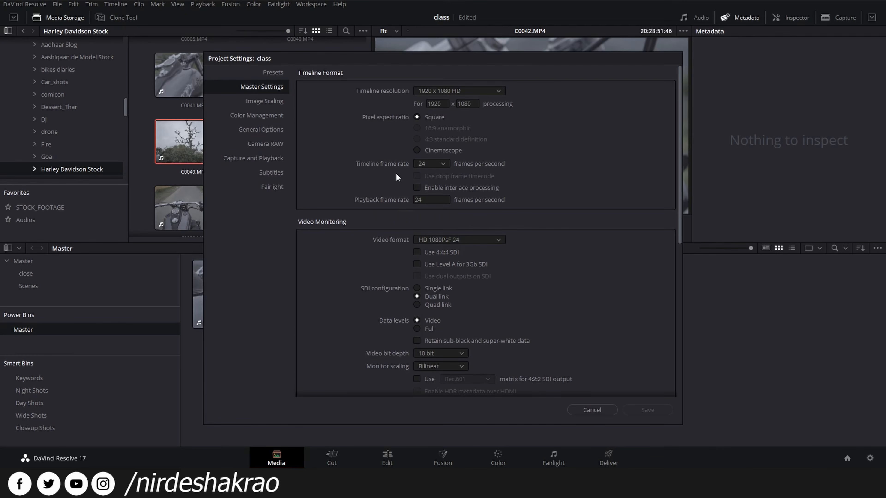
click(591, 412)
- Create a new timeline from the three clips in the Master power bin, using the project settings
drag(594, 384, 230, 268)
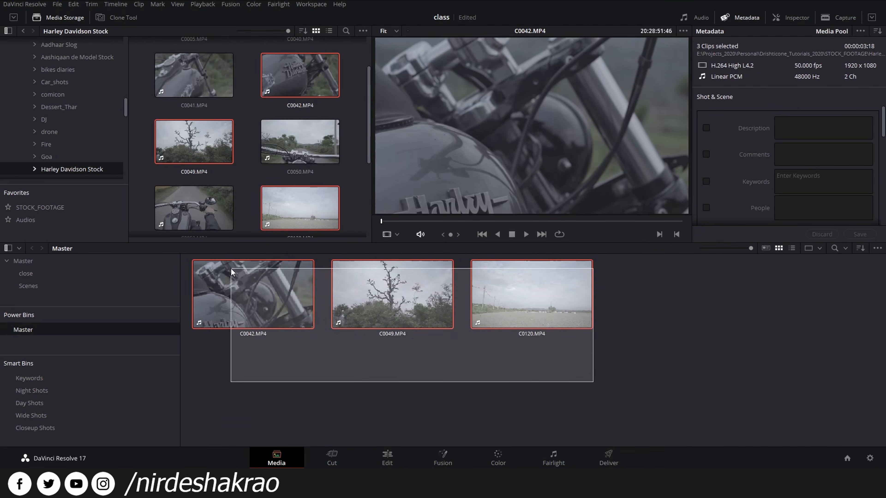
right_click(284, 277)
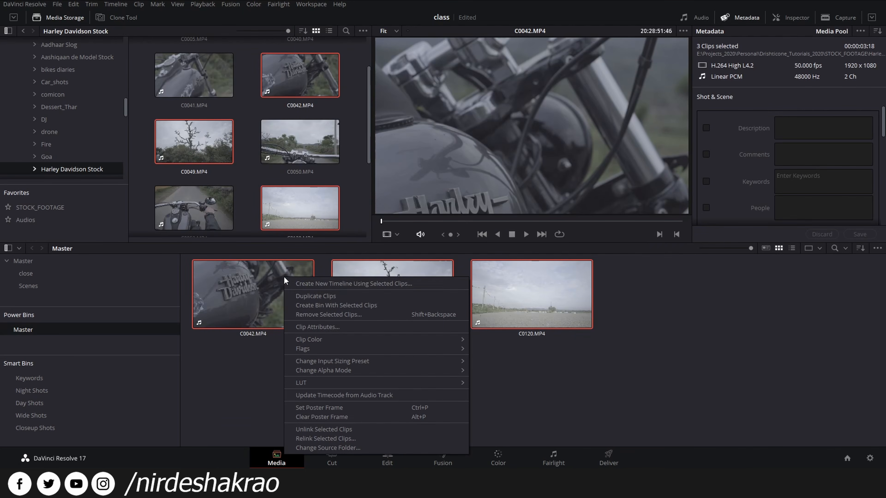
click(341, 284)
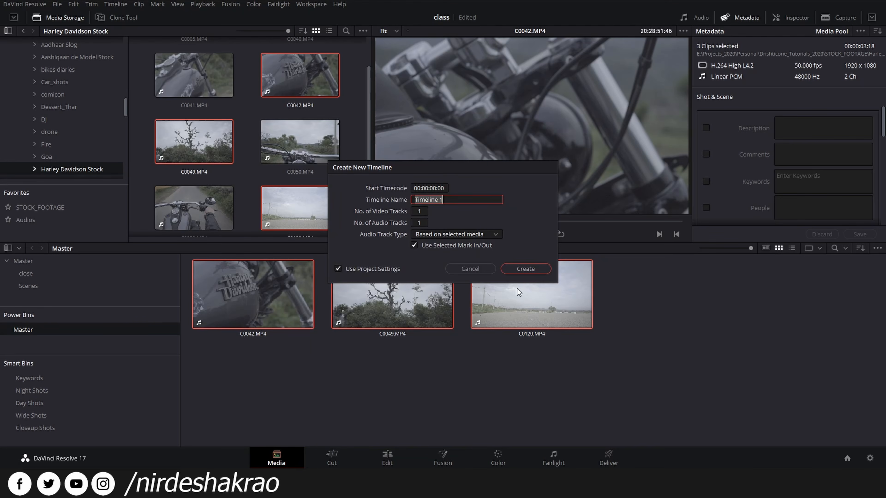
click(525, 269)
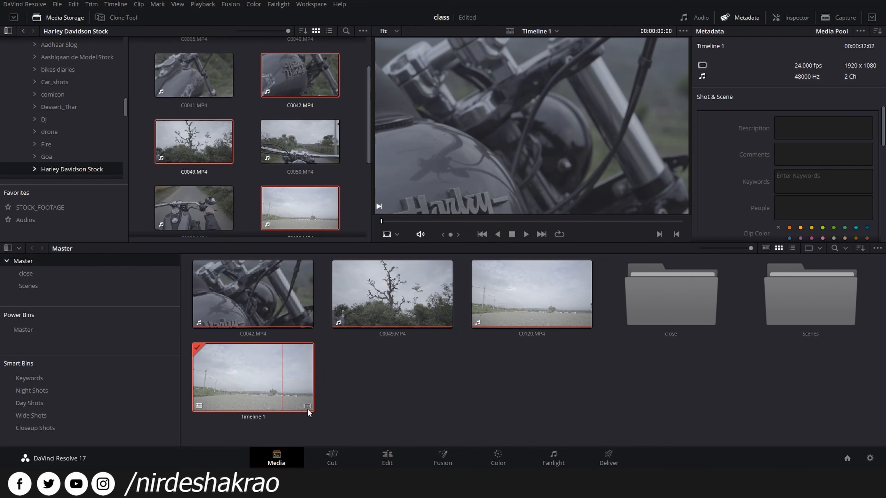
- Open the new timeline on the Edit page and inspect the timeline frame rate in the project settings
click(387, 458)
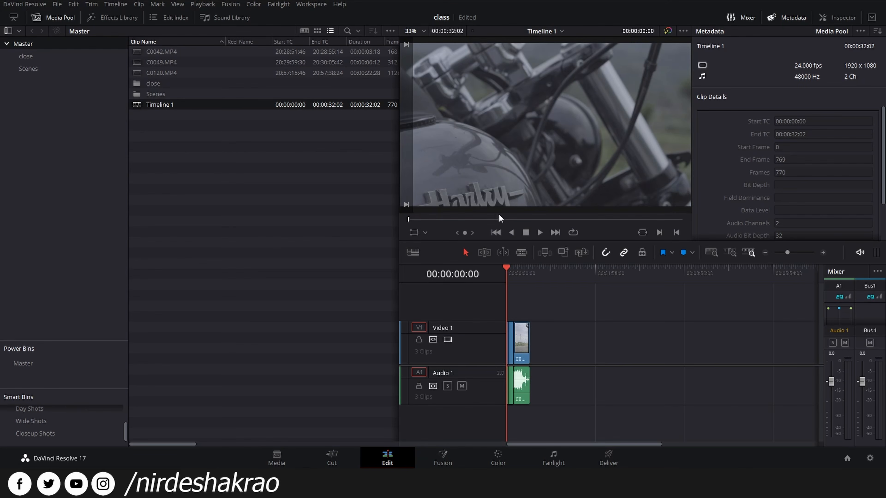
scroll(537, 335, up, 2)
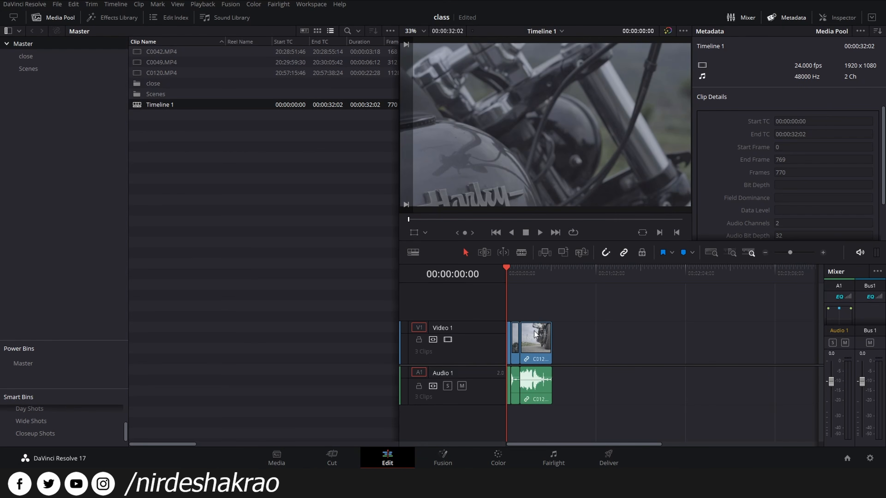
scroll(535, 335, up, 3)
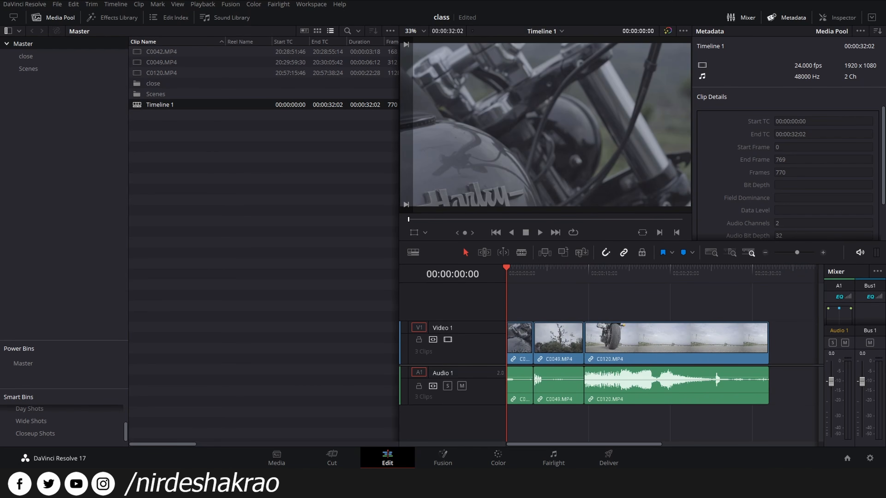
click(870, 458)
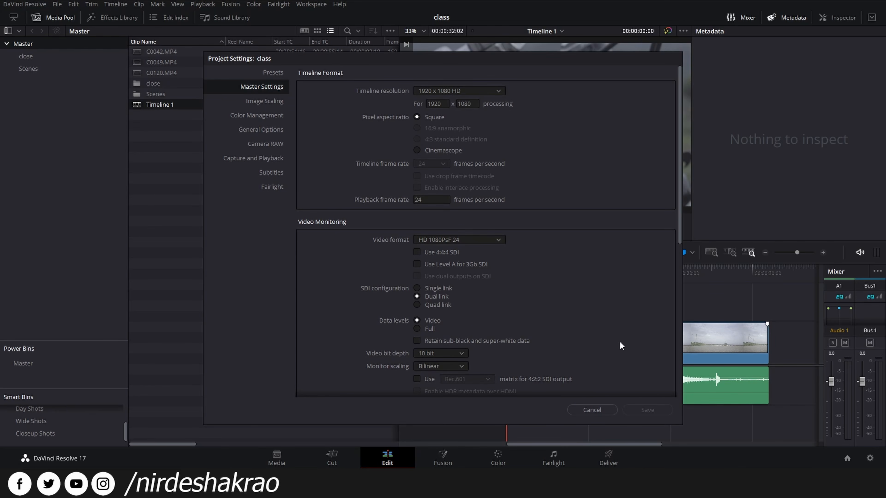
click(597, 410)
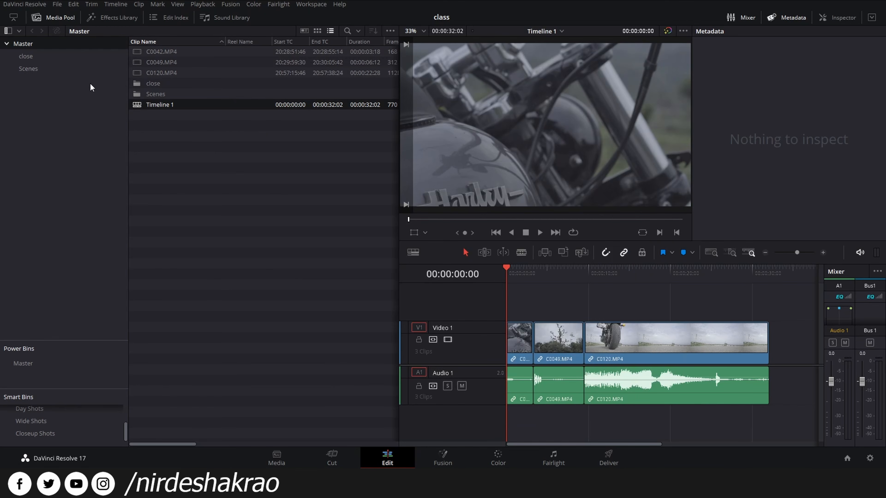
- Show the media pool clips in metadata view and hide the clip metadata display to get the source and timeline viewers side by side
click(303, 32)
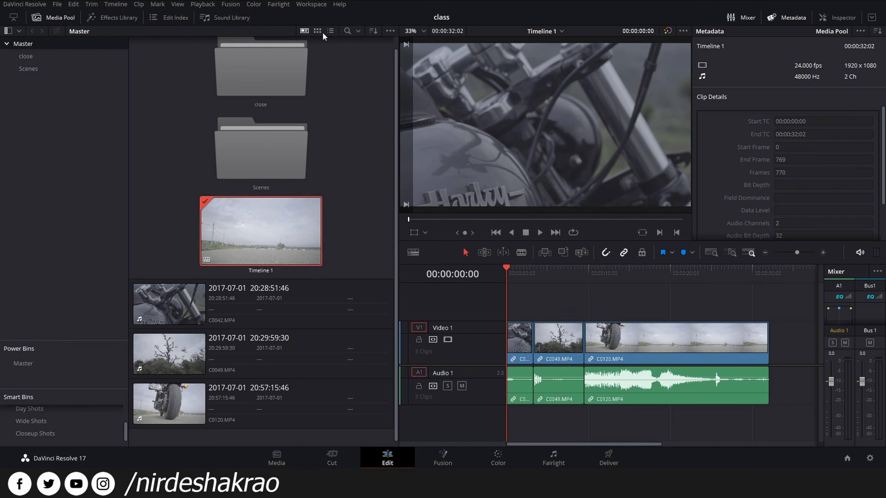
click(841, 16)
click(841, 16)
click(841, 16)
click(841, 17)
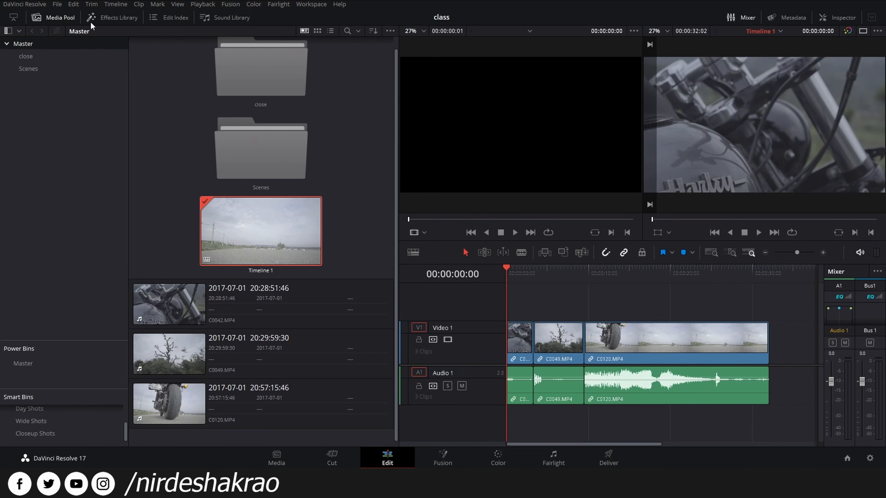
- Hide the media pool and enlarge the two viewers above the timeline
click(58, 18)
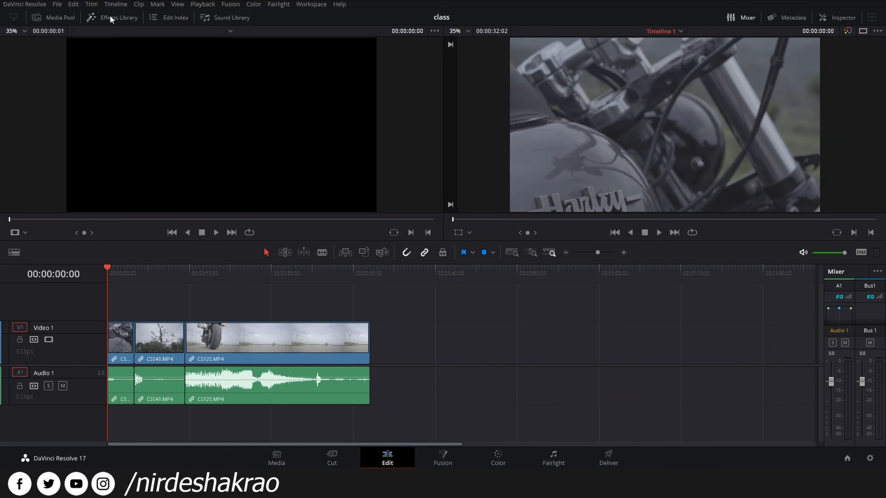
drag(317, 242, 331, 285)
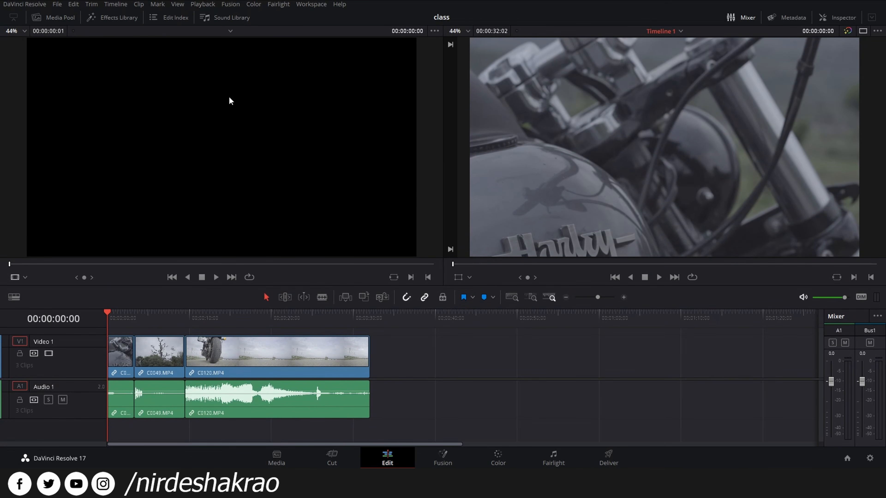
- Load the timeline clips C0042.MP4 and C0049.MP4 in turn into the source viewer and scrub to about the middle of C0049.MP4
click(118, 356)
double_click(118, 357)
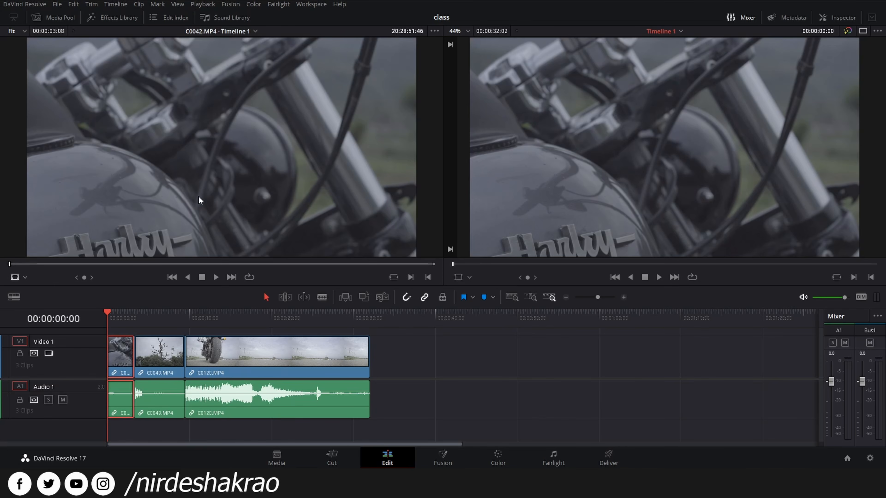
double_click(161, 344)
click(193, 264)
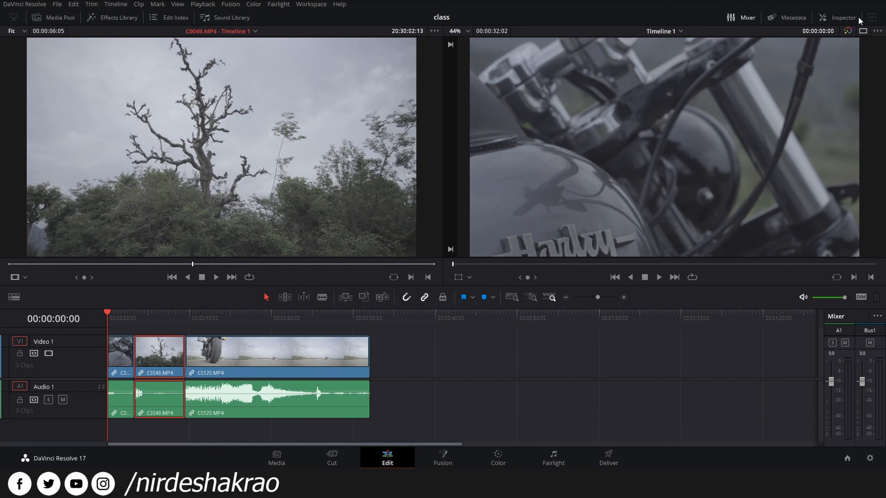
- Switch the dual viewers to a single timeline viewer and make it larger
click(863, 31)
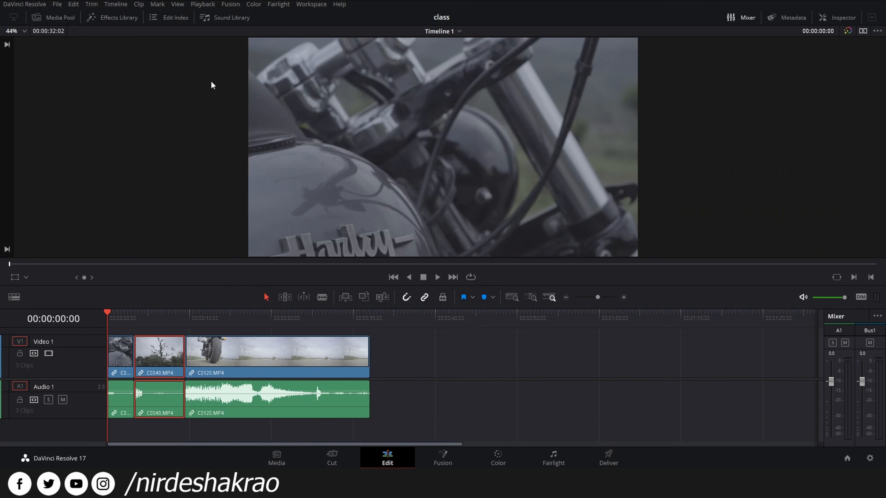
click(863, 31)
click(863, 32)
drag(146, 308, 154, 331)
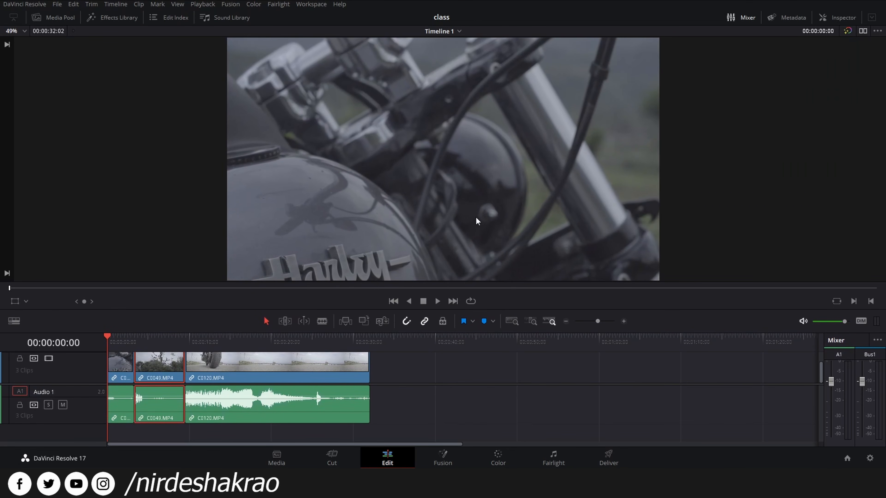
- Move the playhead to 00:00:07:18 in the clip C0049.MP4 and preview that frame in full screen
drag(156, 346, 171, 344)
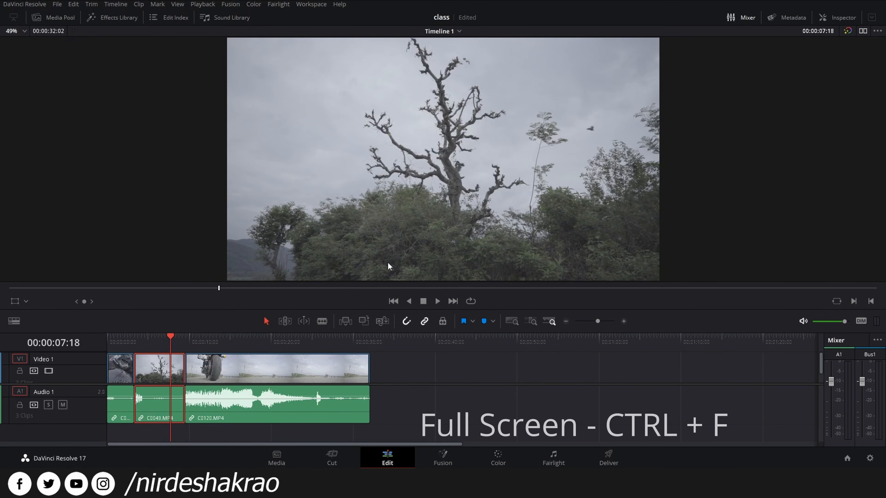
key(ctrl+f)
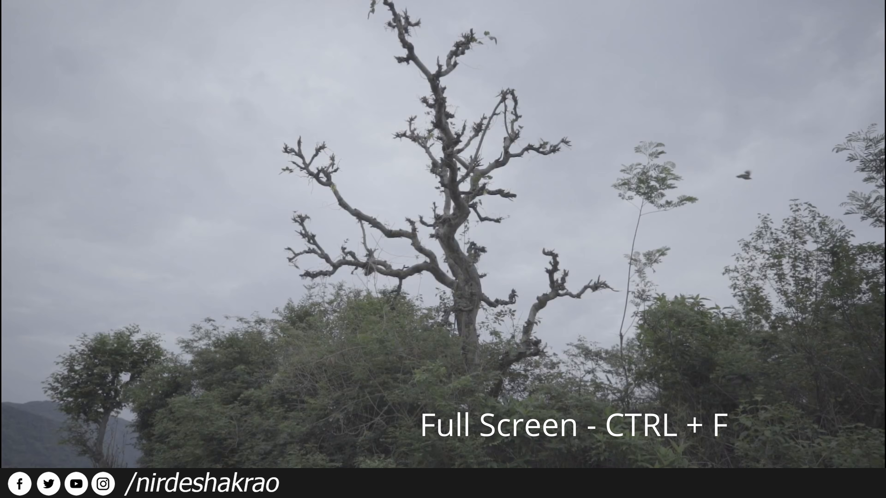
key(ctrl+f)
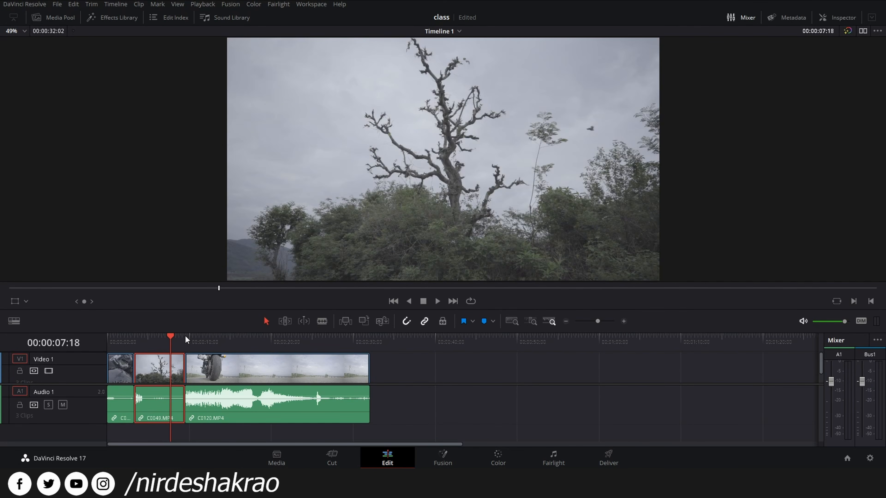
- Play the timeline in full screen with the sound muted and scrub back and forth through the clip C0120.MP4
key(ctrl+f)
key(space)
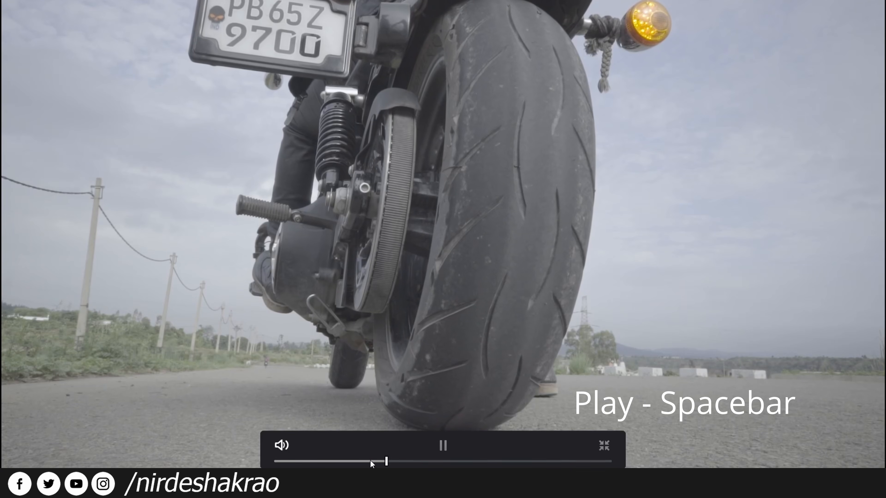
click(282, 444)
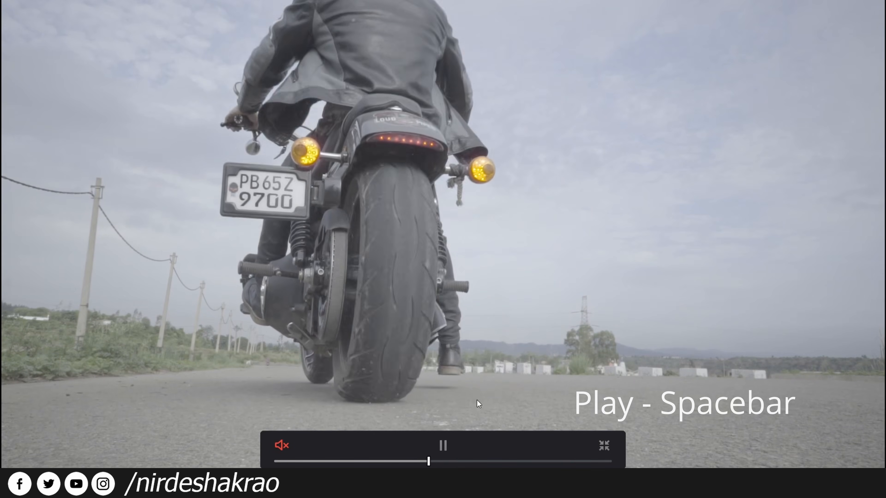
drag(445, 462, 315, 461)
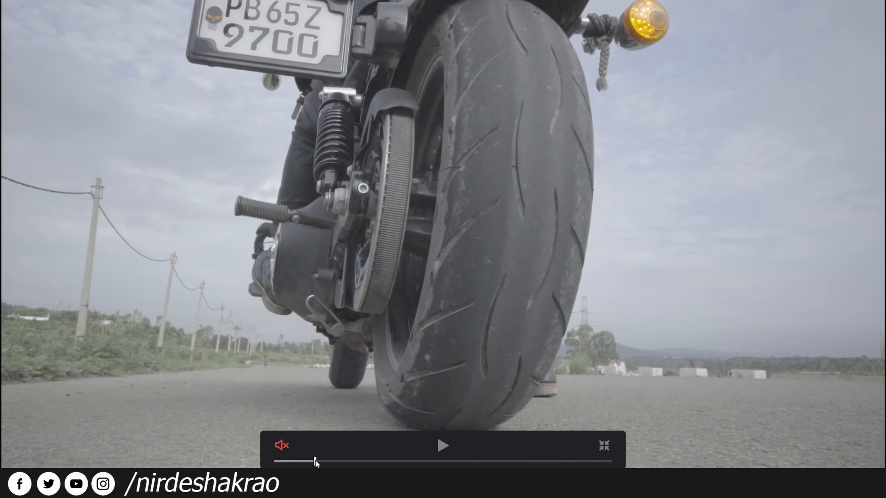
click(440, 444)
drag(481, 461, 490, 461)
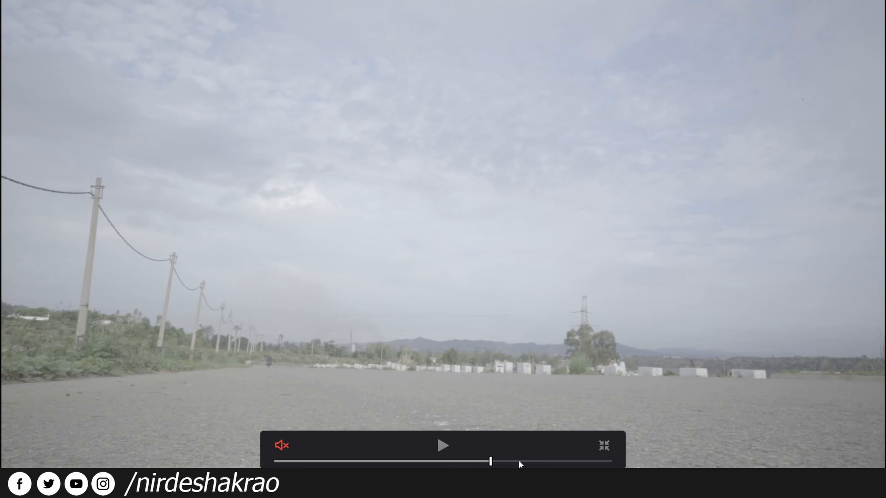
- Leave the full-screen preview, toggle it on and off once more, and move the playhead to 00:00:18:23
click(604, 447)
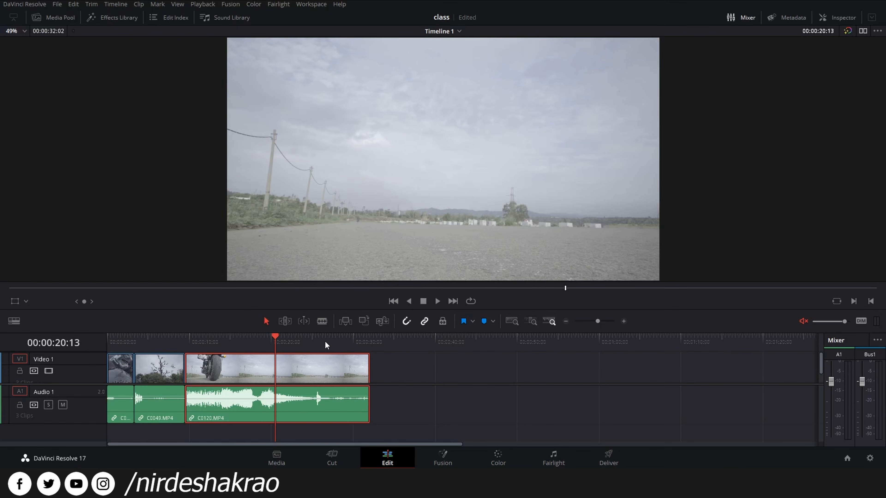
drag(280, 335, 281, 339)
key(ctrl+f)
key(ctrl+f)
drag(276, 344, 262, 343)
click(464, 398)
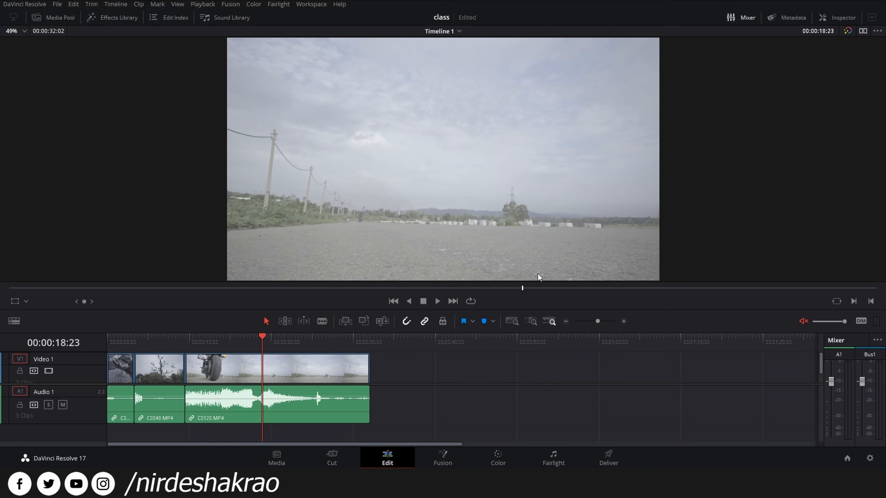
- Scrub the timeline back to the start of C0049.MP4, then forward to 00:00:13:01 in C0120.MP4
drag(227, 344, 135, 360)
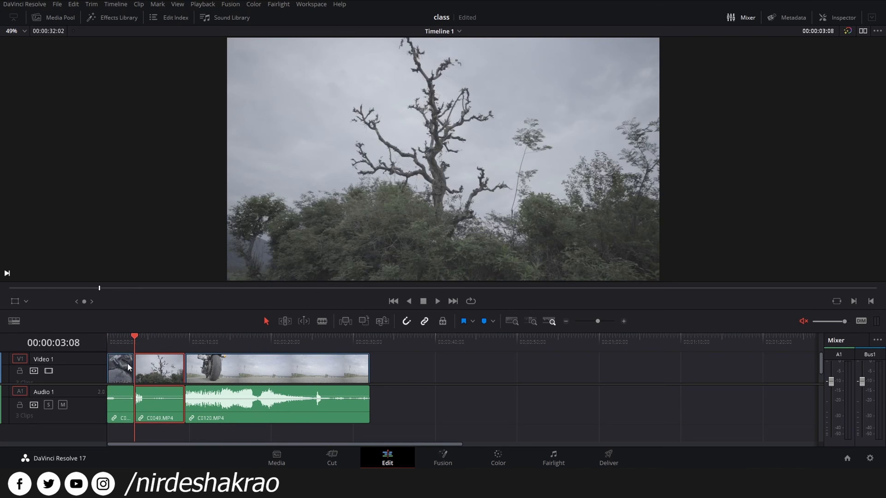
click(412, 372)
drag(194, 351, 287, 343)
click(214, 342)
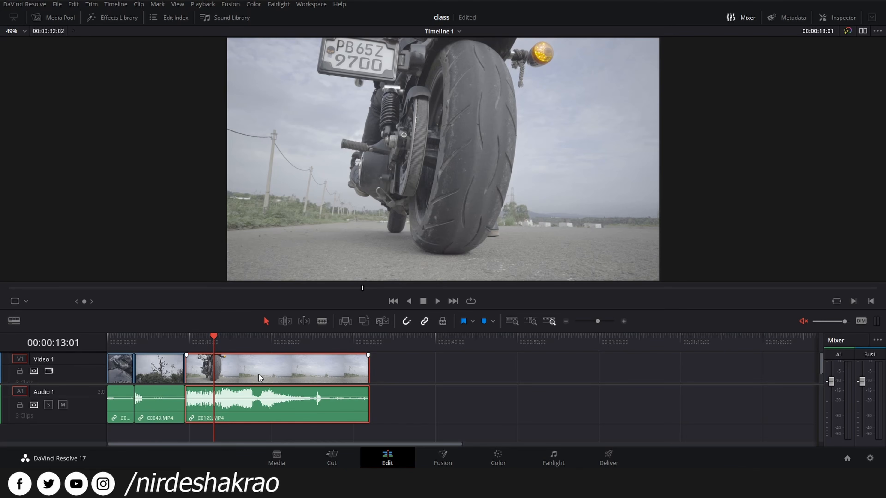
- Delete all the clips from the timeline and return the playhead to 00:00:00:00
key(Delete)
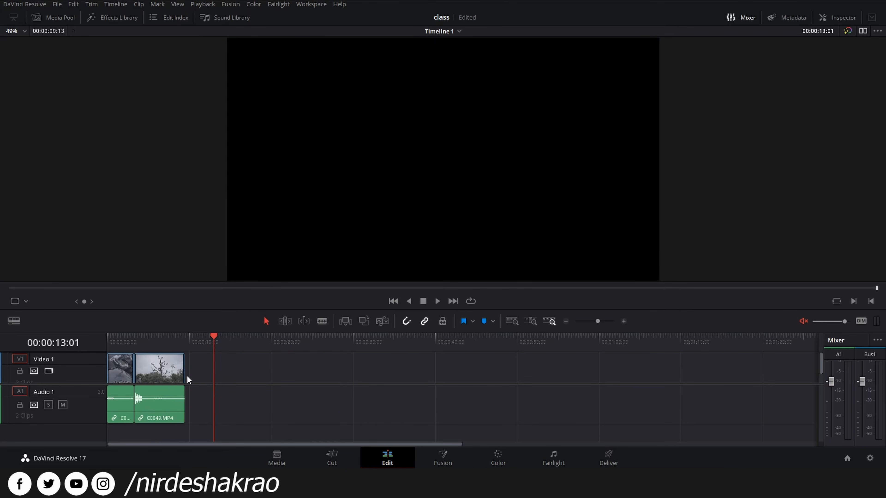
drag(286, 363, 90, 413)
key(Delete)
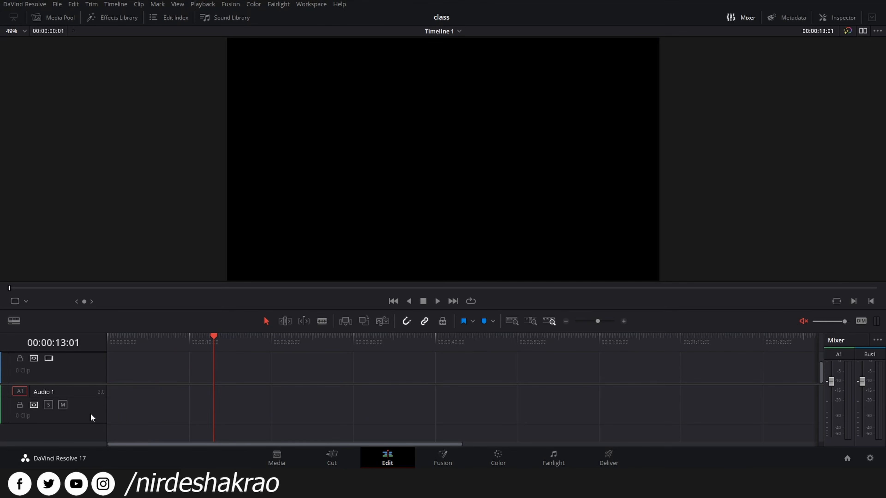
drag(192, 347, 103, 349)
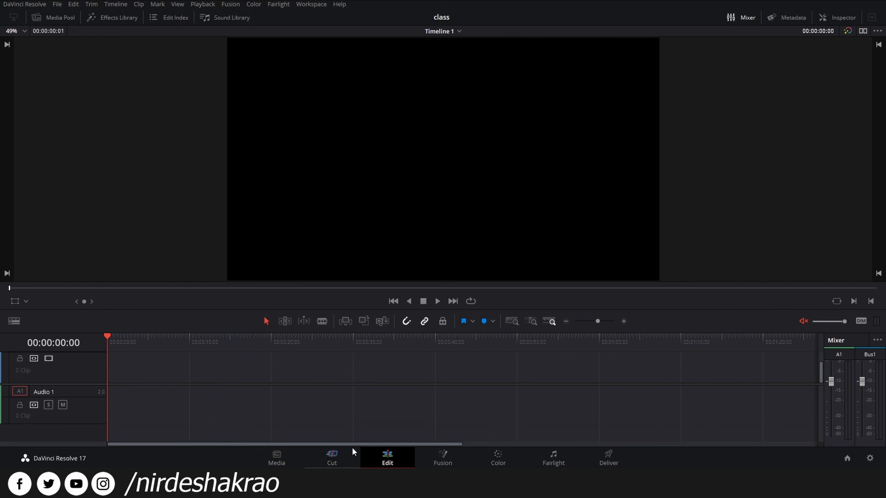
- Show the media pool and hide its bin list
click(59, 17)
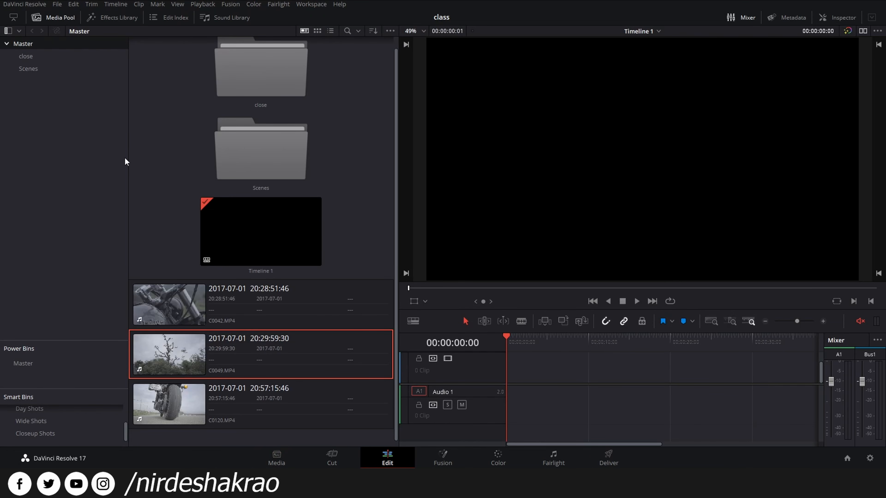
click(7, 31)
click(7, 31)
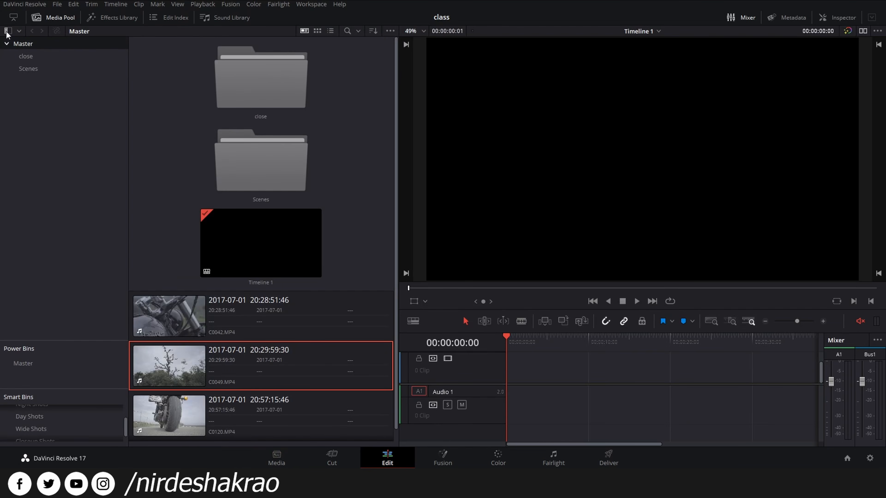
click(8, 32)
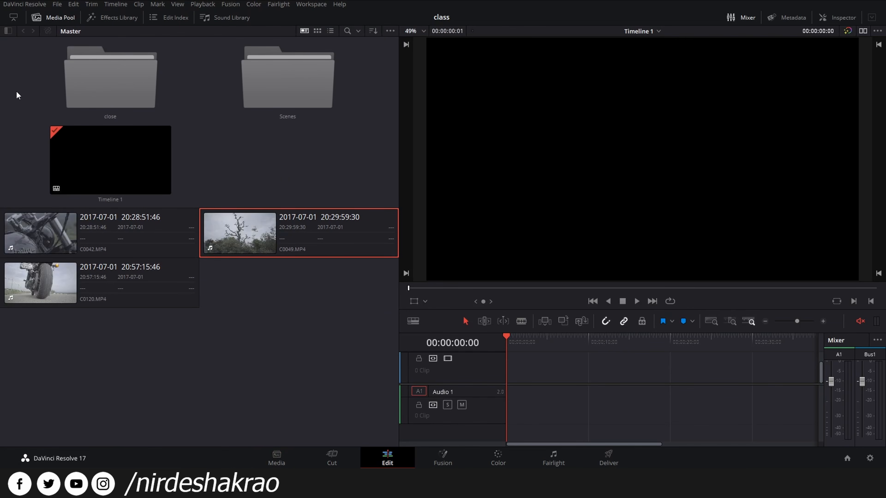
- Shrink the media pool to half height, narrow it, and make the timeline area slightly taller
click(13, 17)
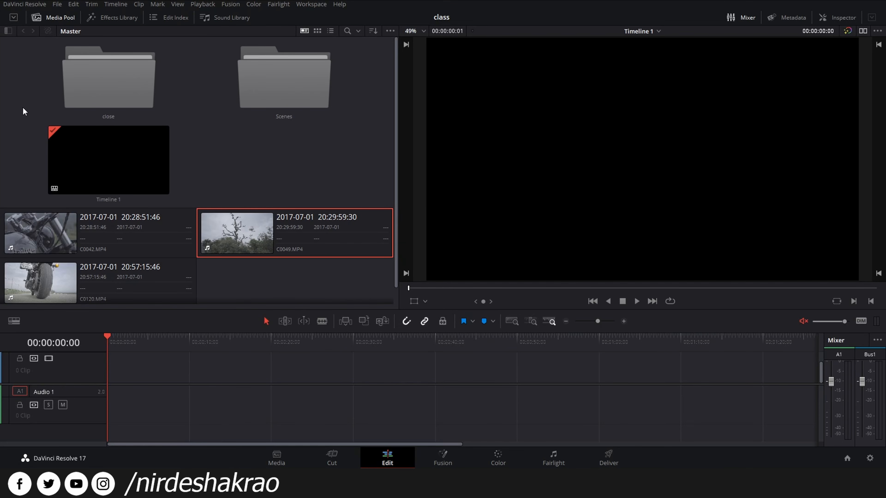
click(13, 17)
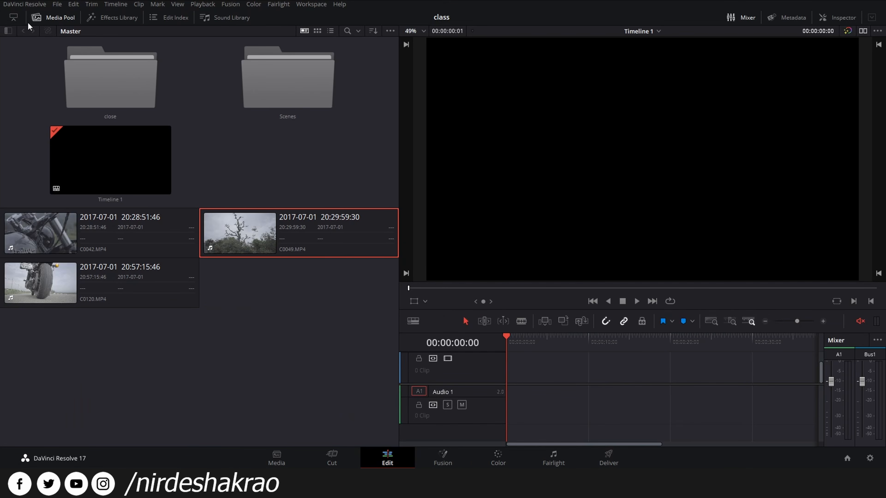
click(14, 18)
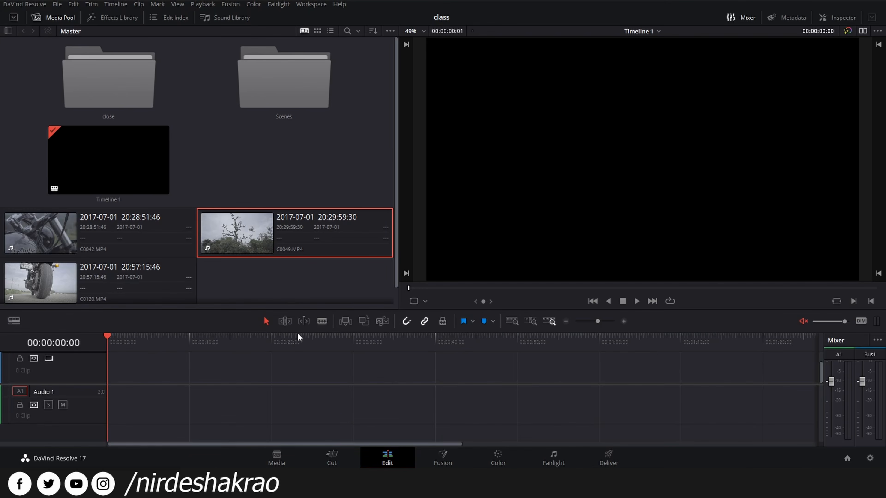
drag(396, 155, 236, 148)
mouse_move(239, 330)
mouse_down()
mouse_move(240, 302)
mouse_move(240, 318)
mouse_up()
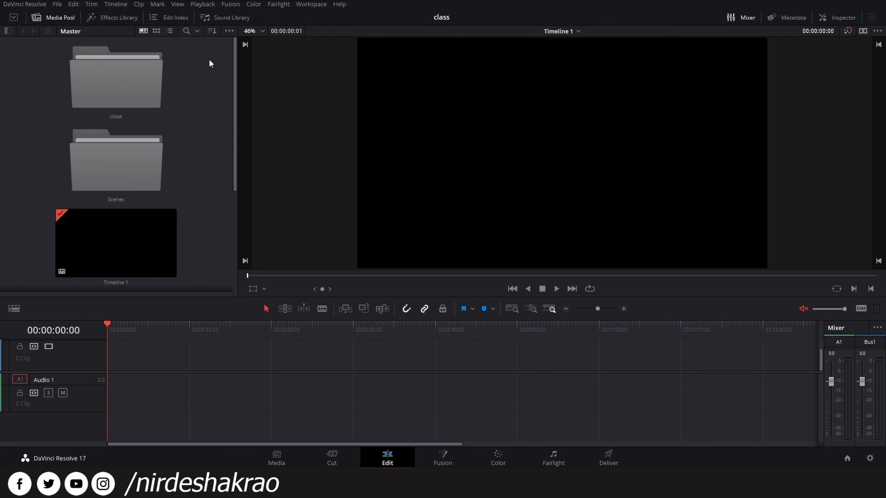
- Display the media pool items as thumbnails, sized so that two fit in each row
scroll(152, 105, down, 5)
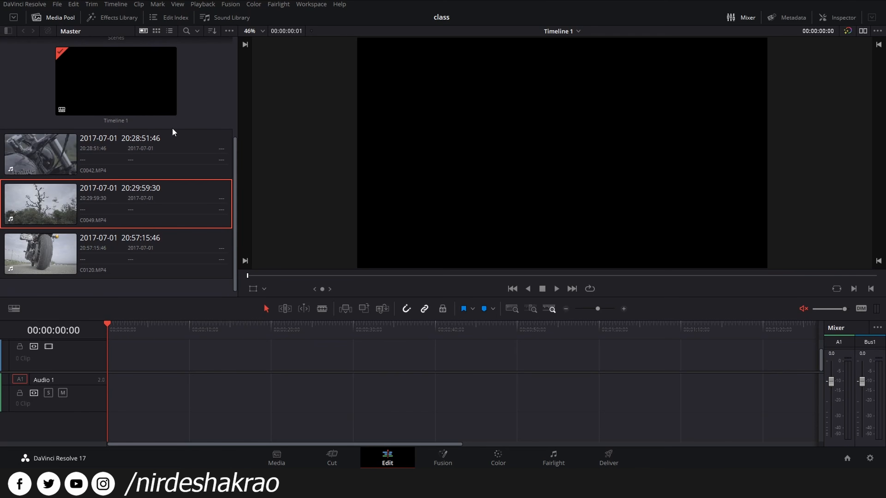
click(156, 31)
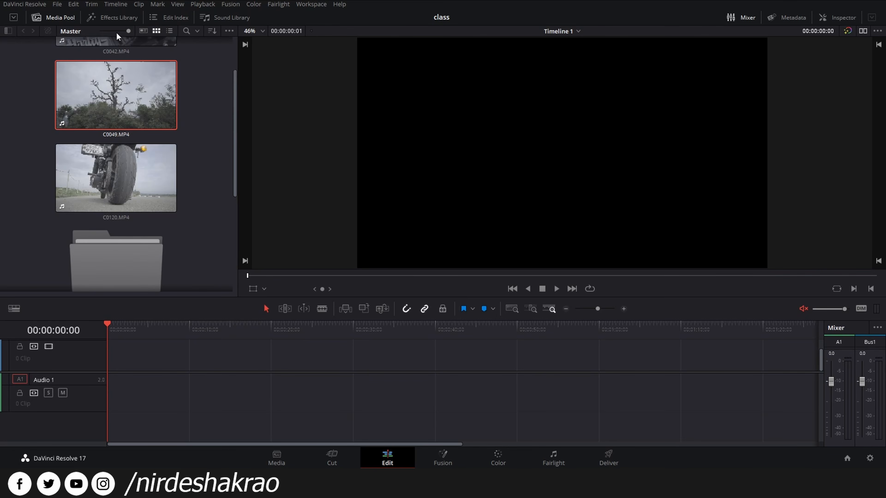
drag(126, 32, 113, 31)
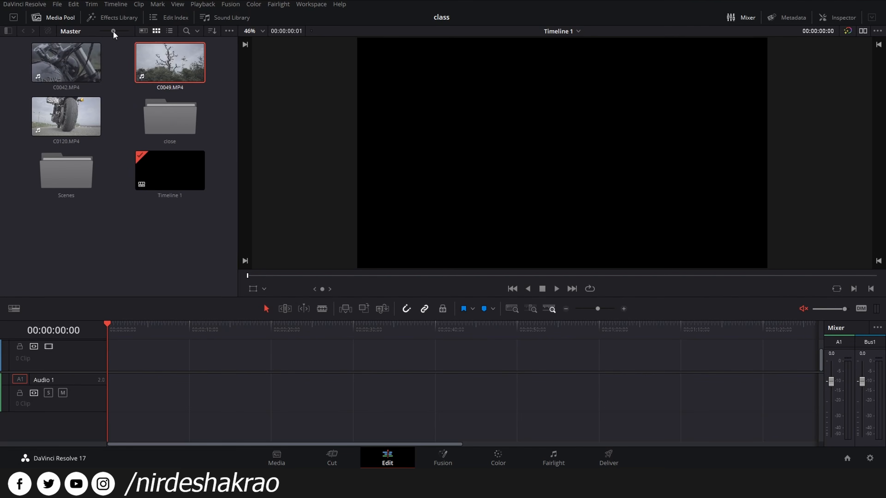
mouse_move(113, 31)
mouse_down()
mouse_move(130, 32)
mouse_move(95, 30)
mouse_move(122, 36)
mouse_up()
click(184, 264)
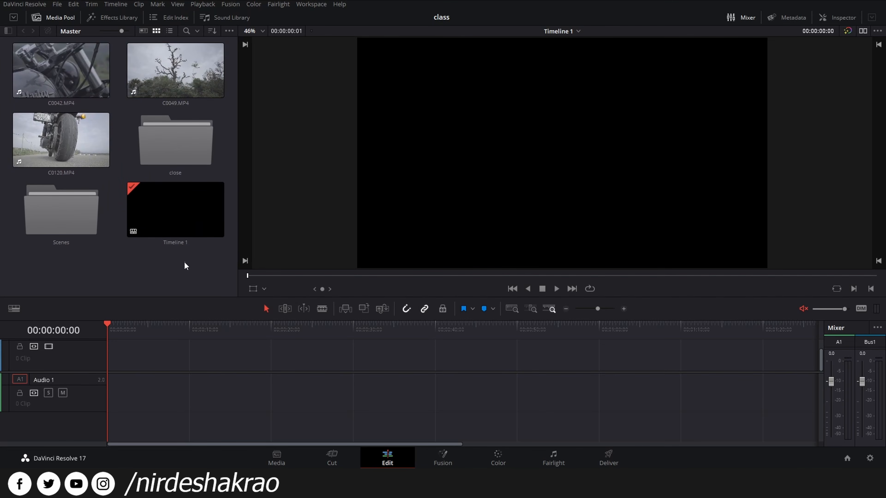
- Load C0120.MP4 into the viewer and mark its in point at 20:57:20:03 and out point at 20:57:27:42
click(46, 152)
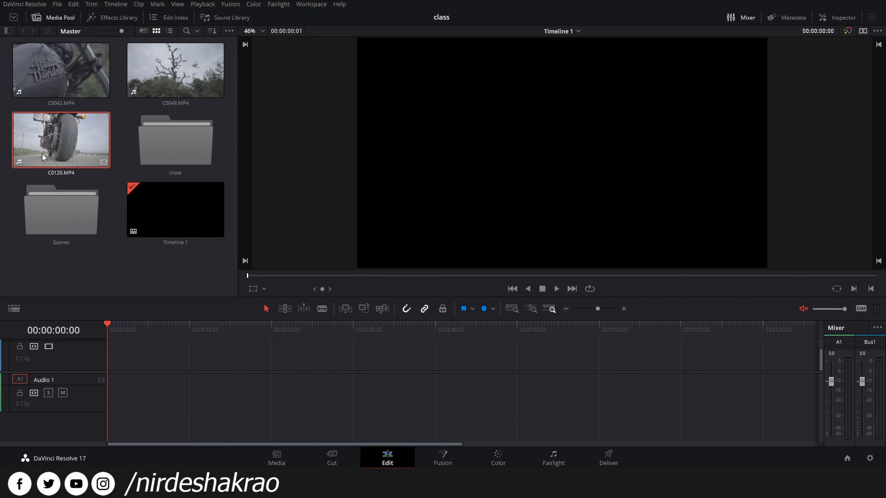
double_click(85, 160)
drag(263, 278, 363, 285)
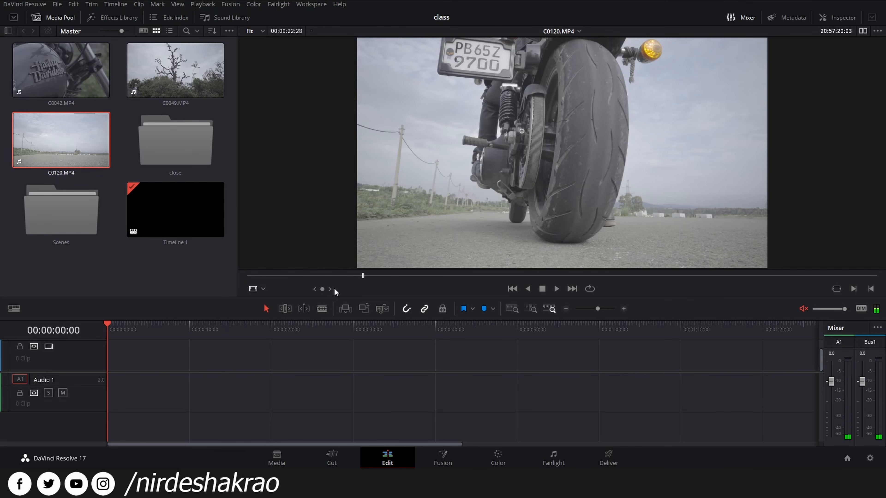
key(i)
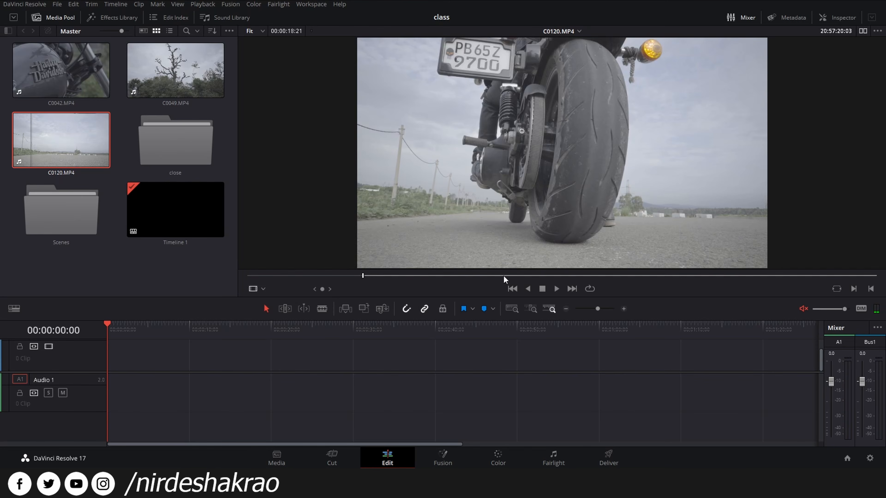
click(580, 276)
key(o)
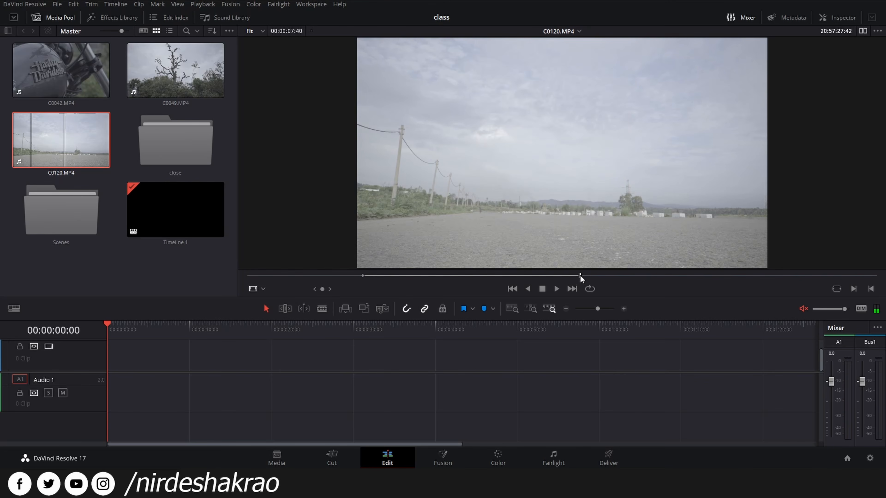
- Extend the in and out points of C0120.MP4 back to the start and end of the clip
key(End)
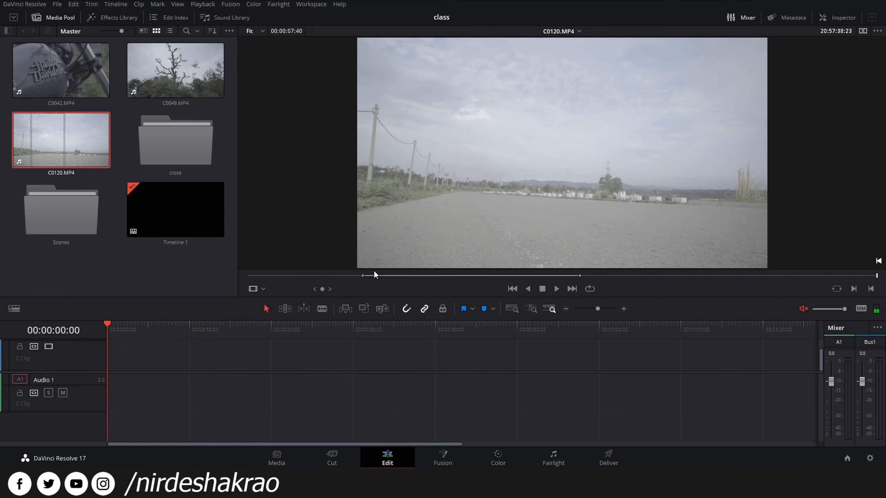
drag(362, 275, 138, 277)
drag(577, 276, 877, 275)
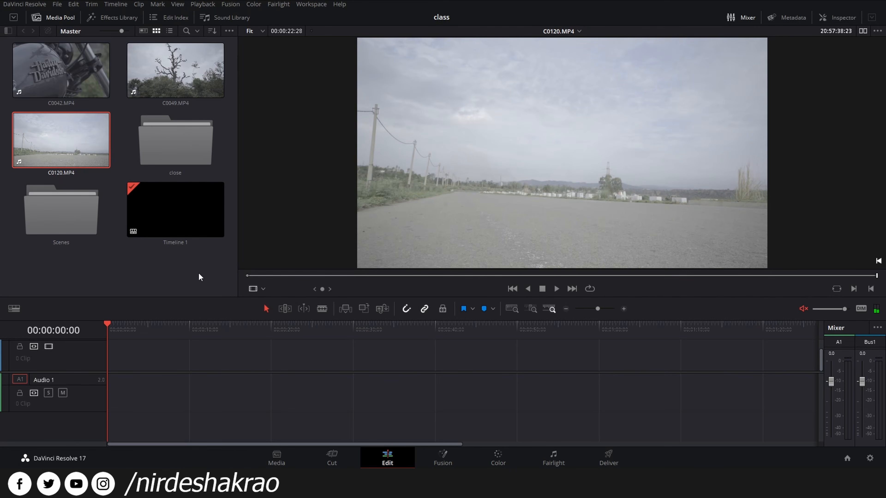
- Enlarge the thumbnails and mark in and out points directly on the C0120.MP4 thumbnail, keeping a section of 00:00:04:38
drag(122, 30, 139, 34)
scroll(144, 136, down, 2)
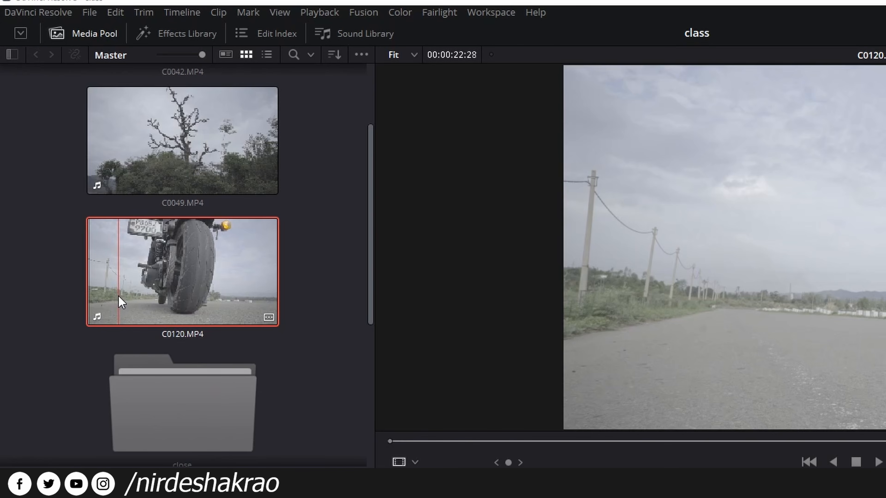
key(i)
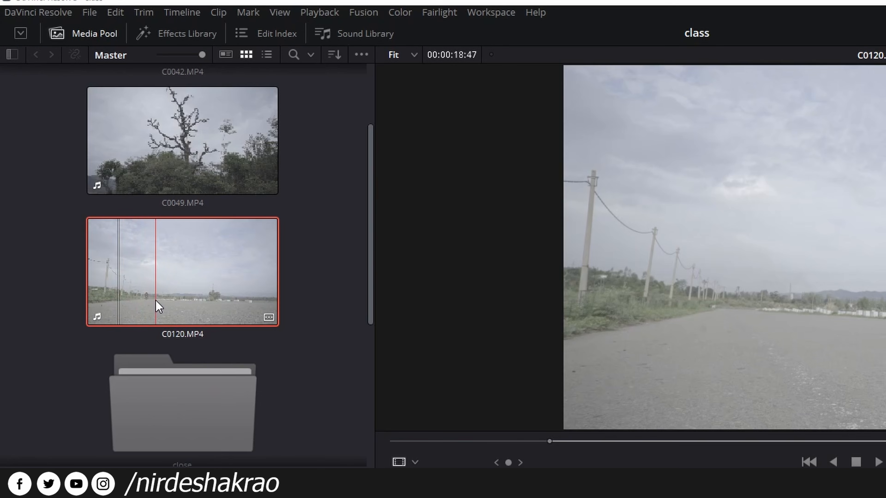
key(o)
key(o)
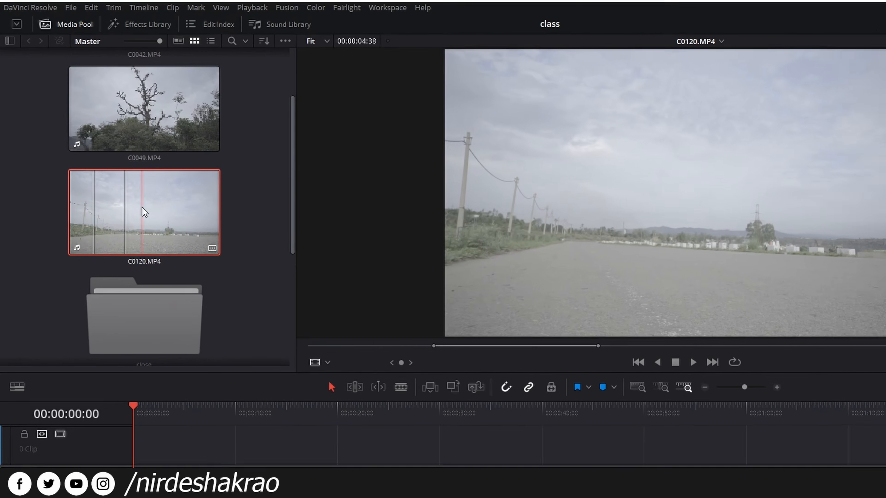
- Place the marked section of C0120.MP4 at the start of the timeline, play it and return the playhead to the start
drag(182, 280, 183, 497)
drag(122, 370, 111, 372)
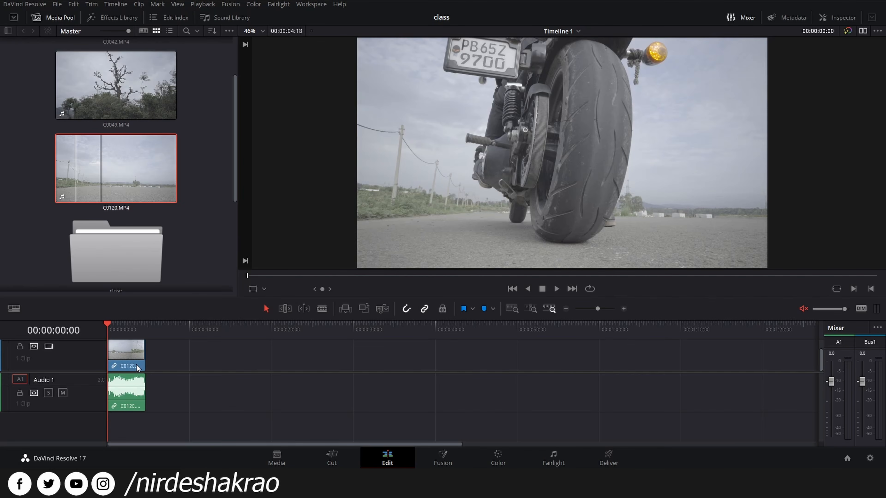
click(136, 364)
key(space)
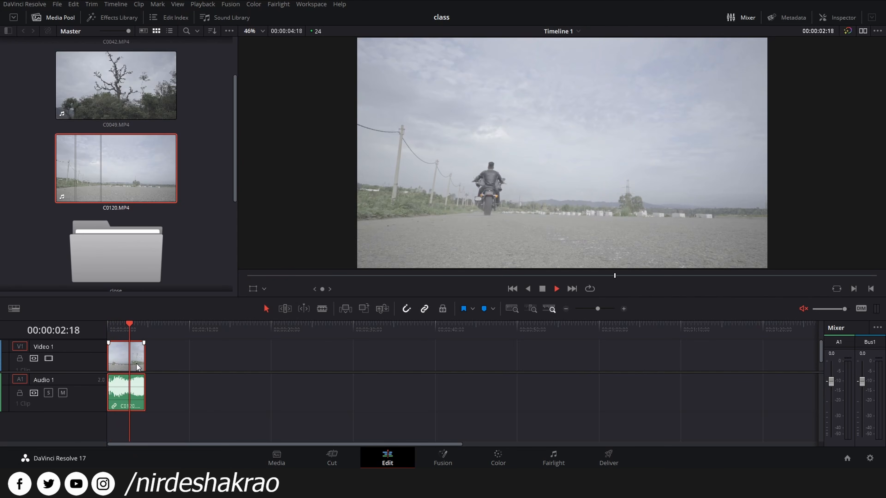
key(space)
drag(132, 332, 58, 336)
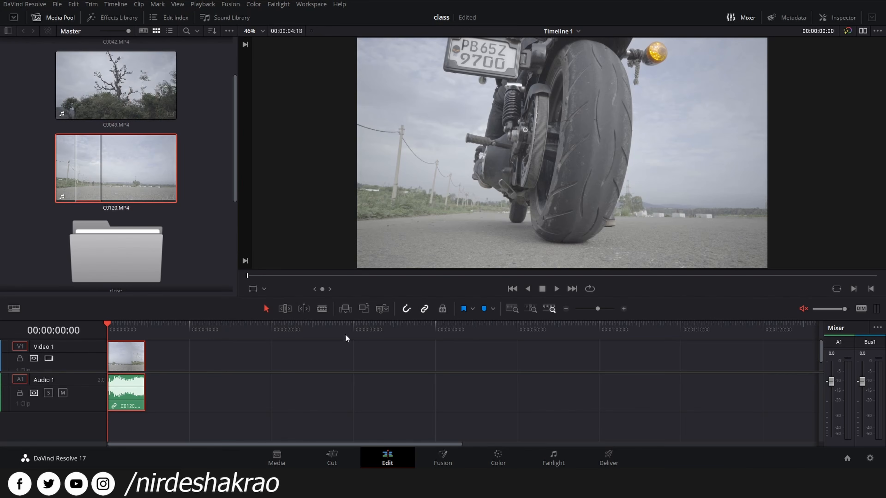
- Add C0042.MP4 from the media pool to the timeline with the Append at End edit
scroll(220, 195, up, 2)
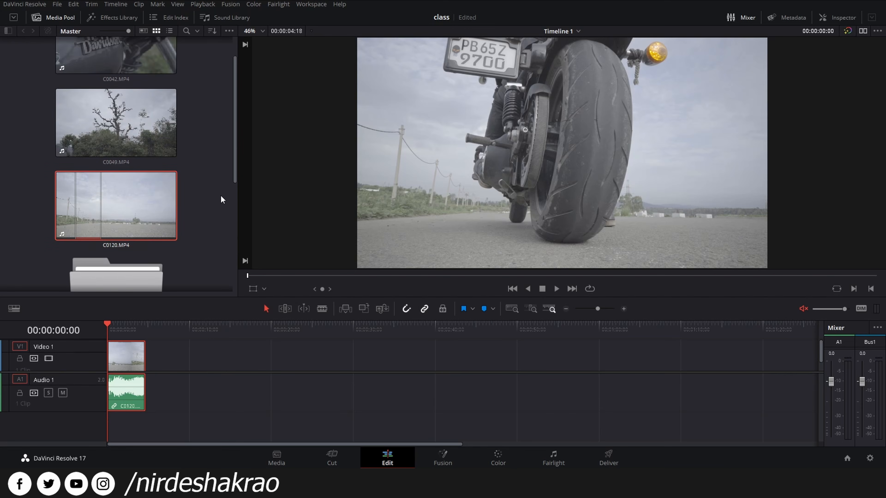
click(113, 84)
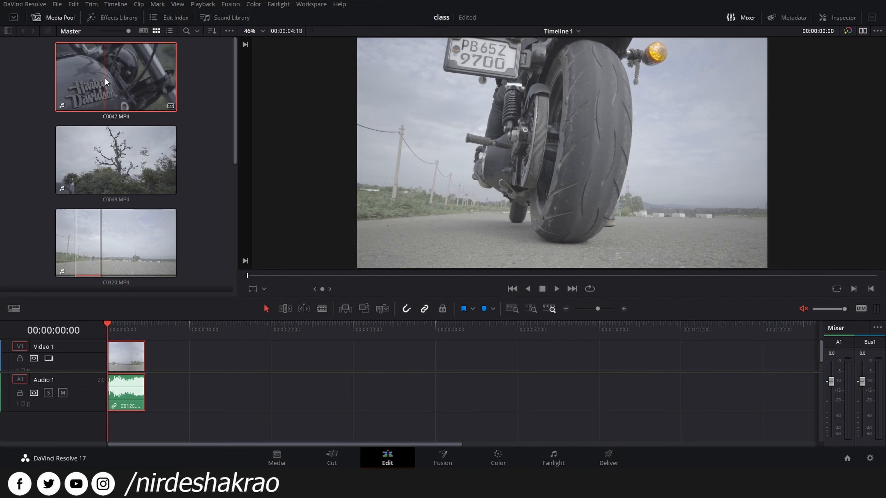
drag(106, 78, 604, 89)
drag(737, 95, 772, 76)
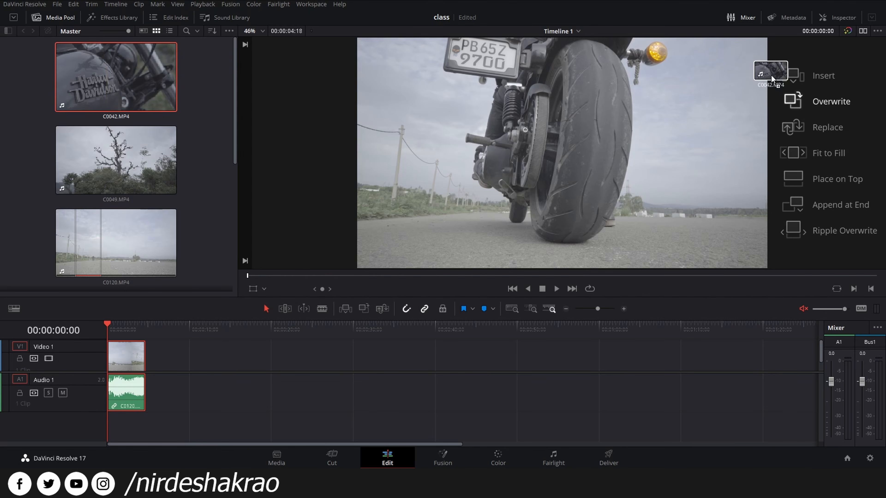
drag(736, 200, 818, 204)
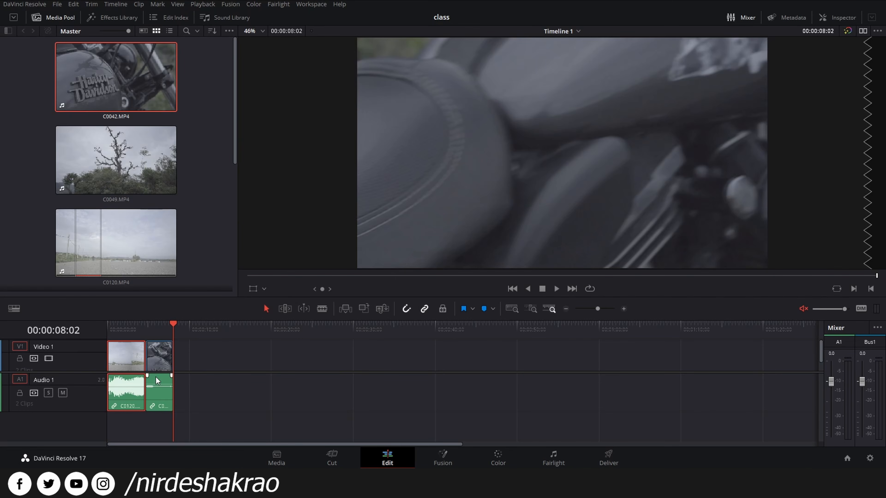
scroll(173, 252, down, 1)
scroll(172, 251, up, 1)
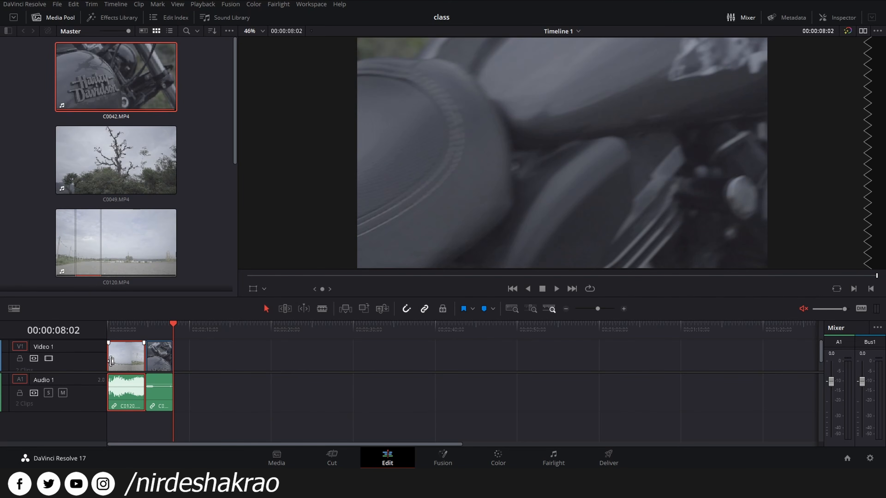
- Add C0049.MP4 from the media pool to the end of the timeline with the Append at End edit
drag(318, 373, 316, 377)
click(118, 325)
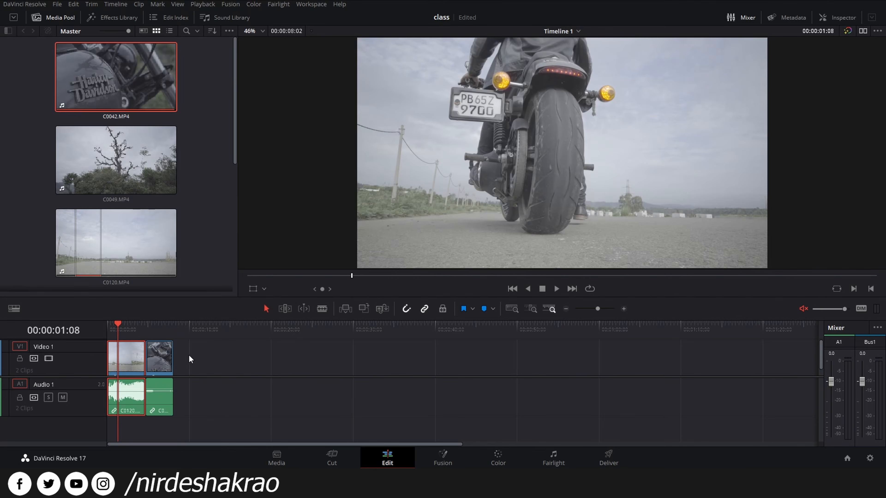
scroll(190, 351, up, 5)
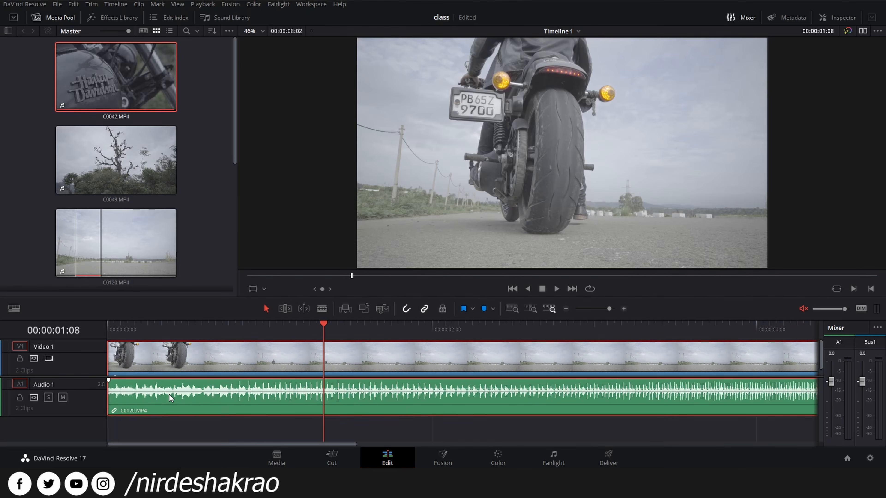
click(111, 170)
drag(111, 170, 825, 207)
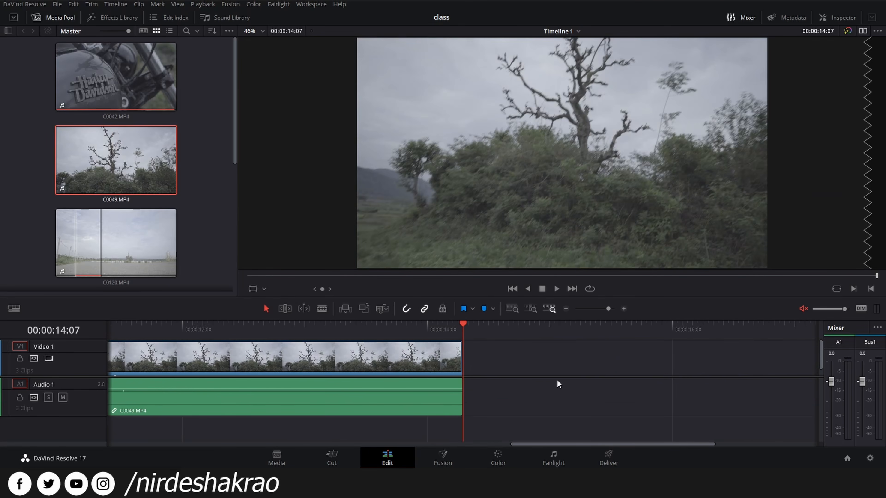
scroll(524, 381, down, 5)
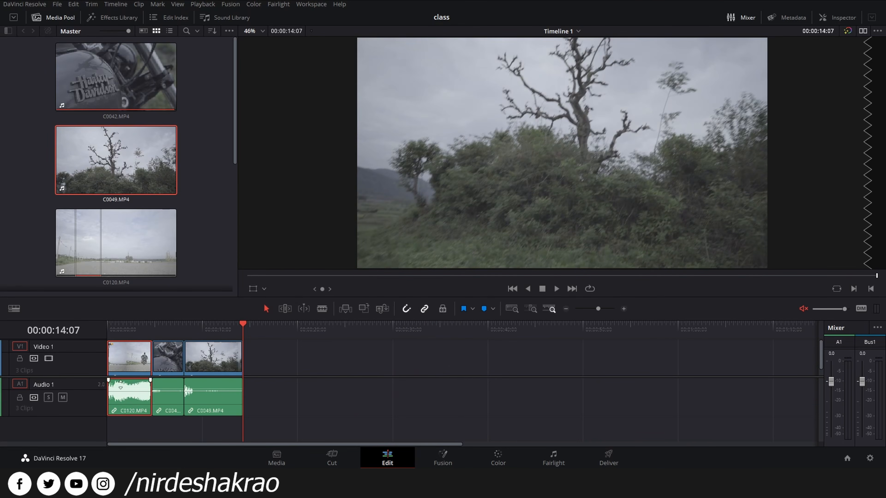
- Shift C0120.MP4 later on the timeline so it overwrites the start of C0042.MP4, and undo the move
click(153, 363)
drag(120, 363, 129, 363)
click(170, 364)
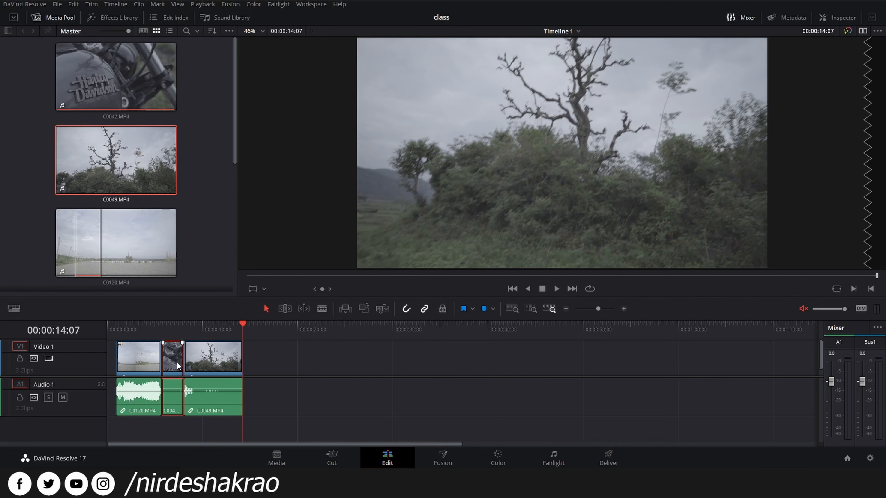
key(ctrl+z)
- Delete C0049.MP4 from the end of the timeline and move the playhead to 00:00:04:18
click(220, 360)
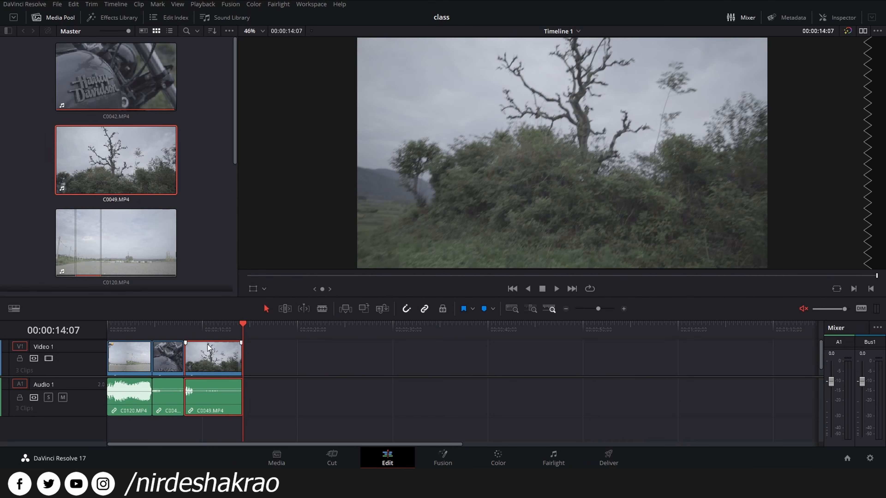
key(Delete)
drag(174, 329, 159, 329)
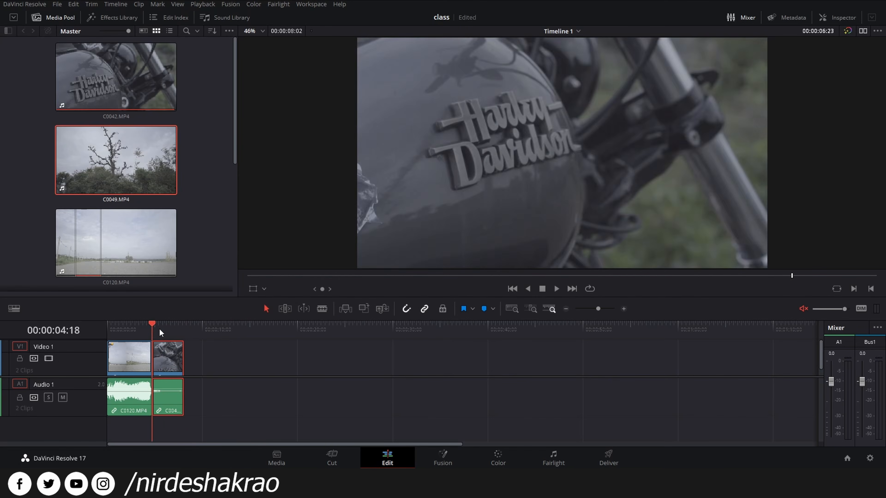
- Insert C0049.MP4 into C0120.MP4 at 00:00:02:06 with the Insert edit, review the split and undo it
scroll(174, 372, up, 4)
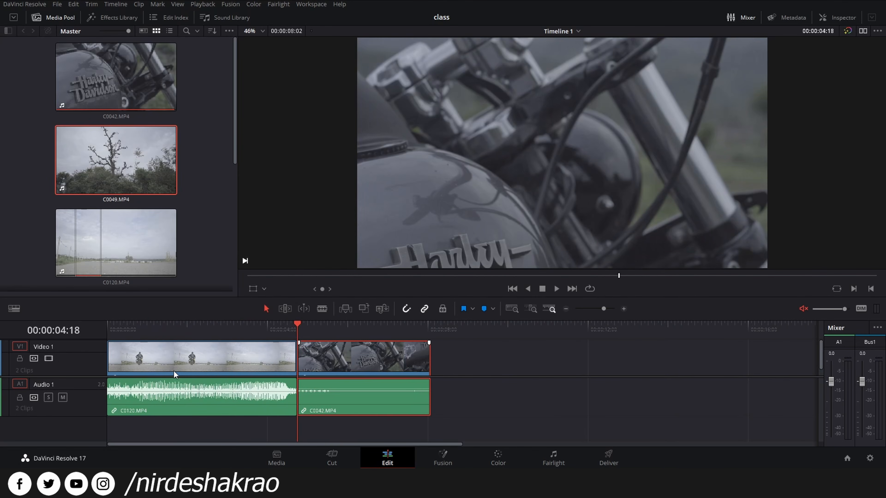
drag(205, 331, 197, 329)
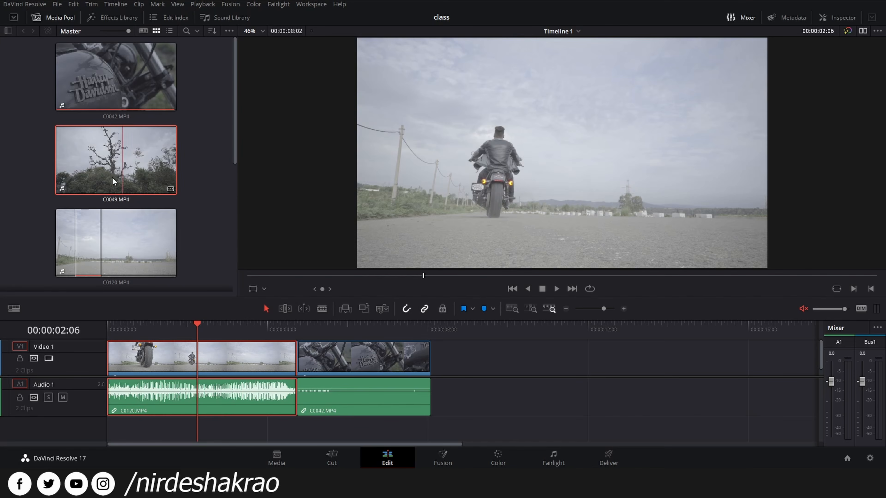
drag(115, 153, 835, 83)
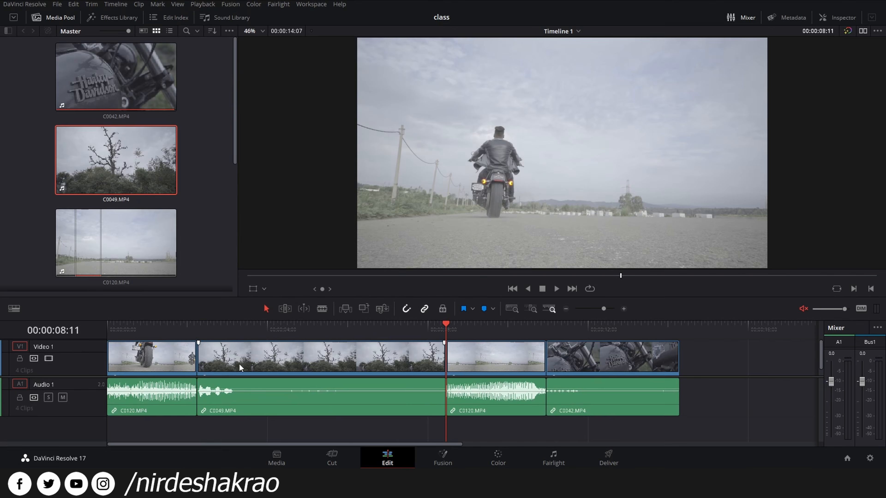
click(279, 340)
drag(272, 329, 419, 331)
key(ctrl+z)
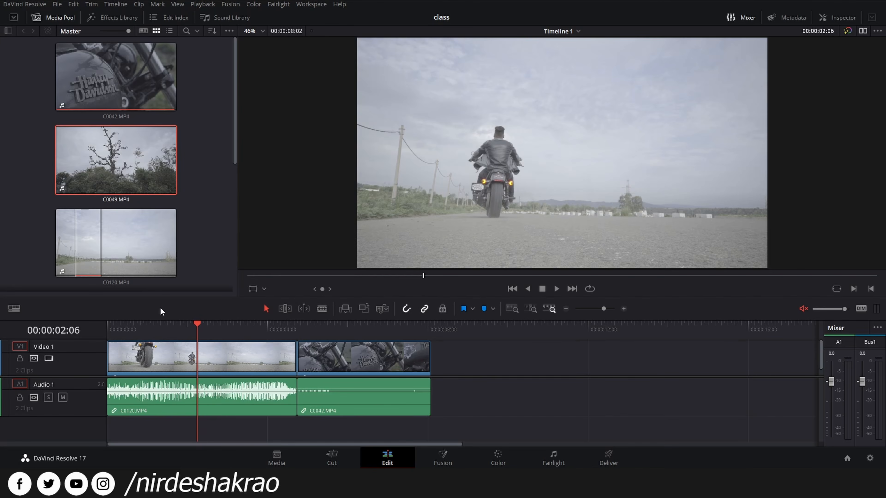
- Enlarge the timeline area and increase the height of the Video 1 track
drag(259, 297, 264, 267)
drag(84, 347, 85, 385)
- Add C0049.MP4 above C0120.MP4 at 00:00:02:06 with the Place on Top edit, scrub over the start and undo it
drag(133, 154, 716, 86)
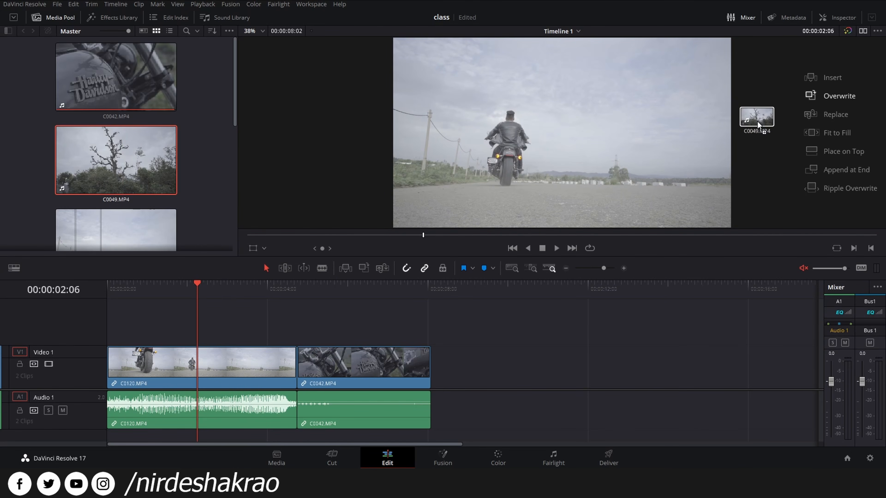
drag(772, 127, 842, 149)
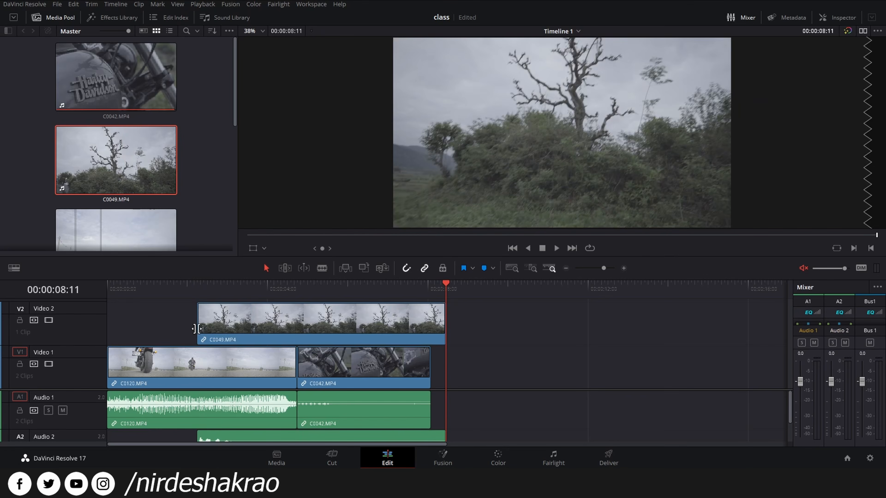
drag(192, 290, 212, 294)
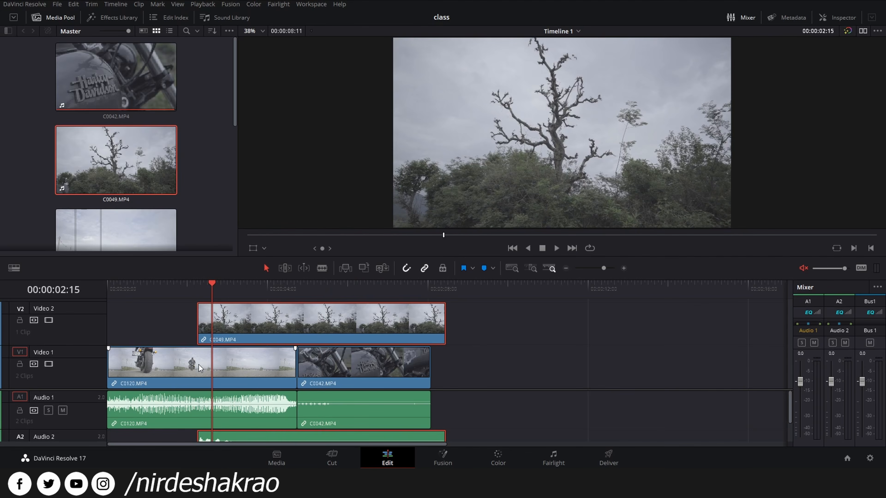
key(ctrl+z)
- Replace the rest of C0120.MP4 from 00:00:02:05 with C0049.MP4 using the Replace edit, scrub through it and undo it
drag(195, 285, 195, 289)
drag(137, 161, 556, 136)
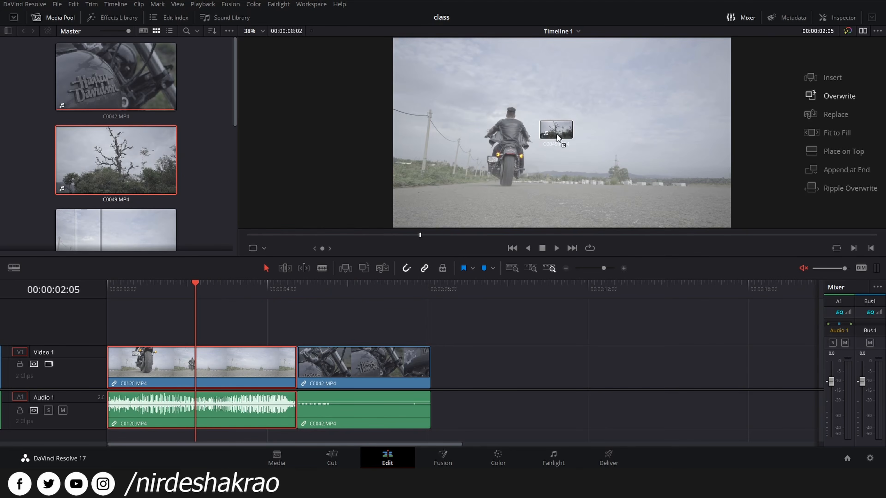
drag(774, 109, 847, 110)
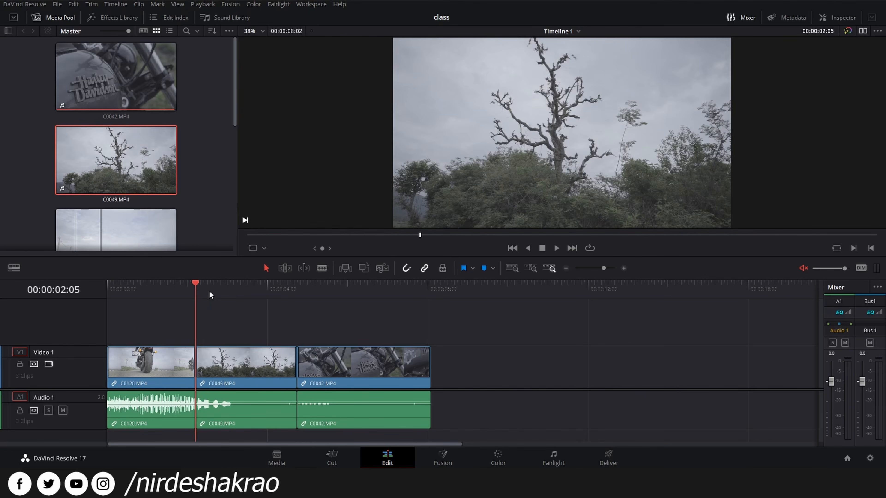
drag(200, 290, 249, 296)
key(ctrl+z)
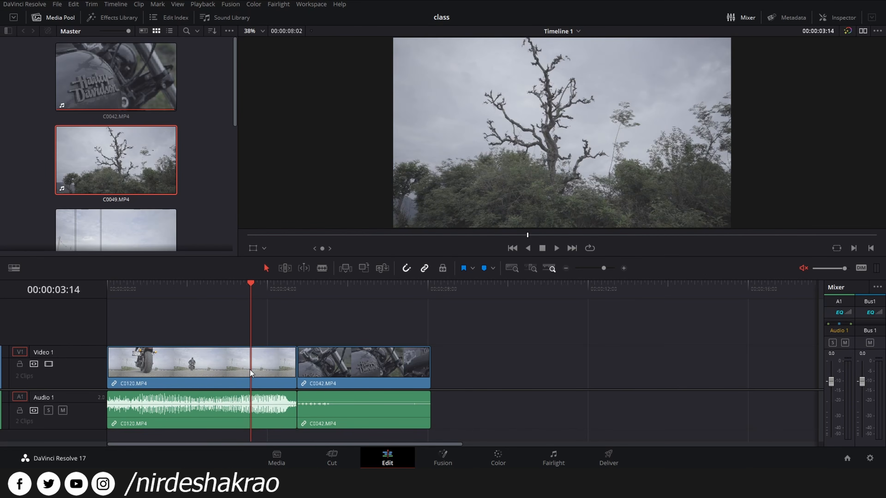
- With the playhead at 00:00:02:00, apply C0049.MP4 over C0120.MP4 with the Fit to Fill edit and undo it
click(187, 285)
drag(143, 157, 578, 121)
drag(790, 143, 830, 132)
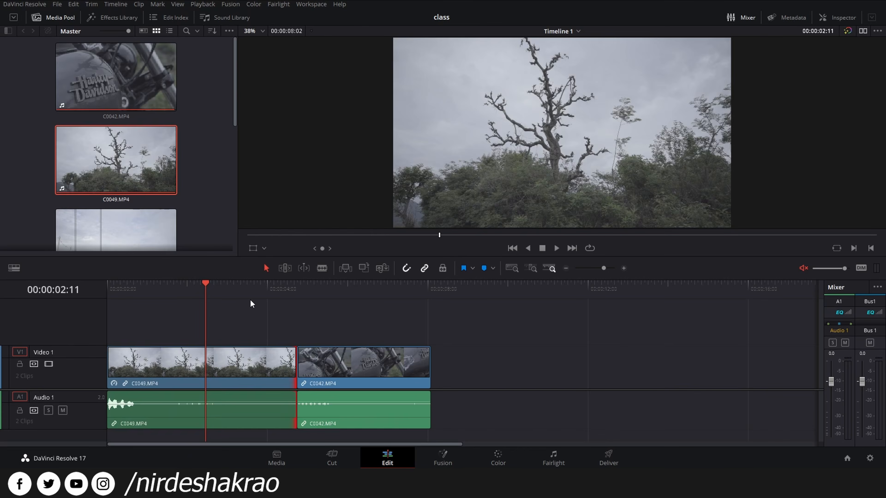
key(ctrl+z)
- Apply C0049.MP4 over C0120.MP4 with the Ripple Overwrite edit, inspect the clip on the timeline and undo the edit
drag(116, 159, 842, 189)
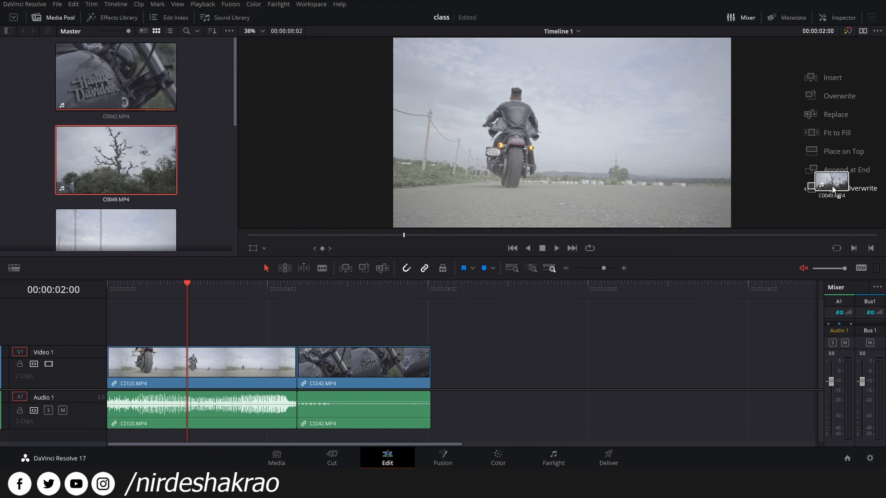
drag(832, 186, 832, 187)
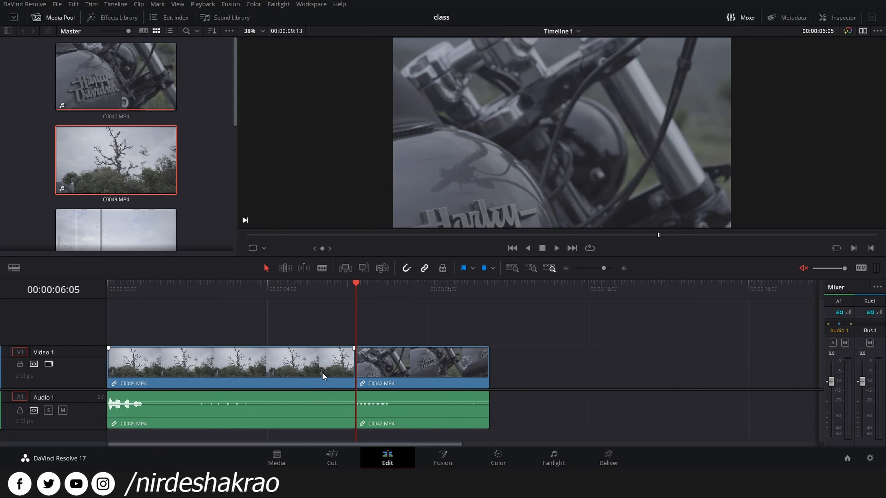
click(317, 367)
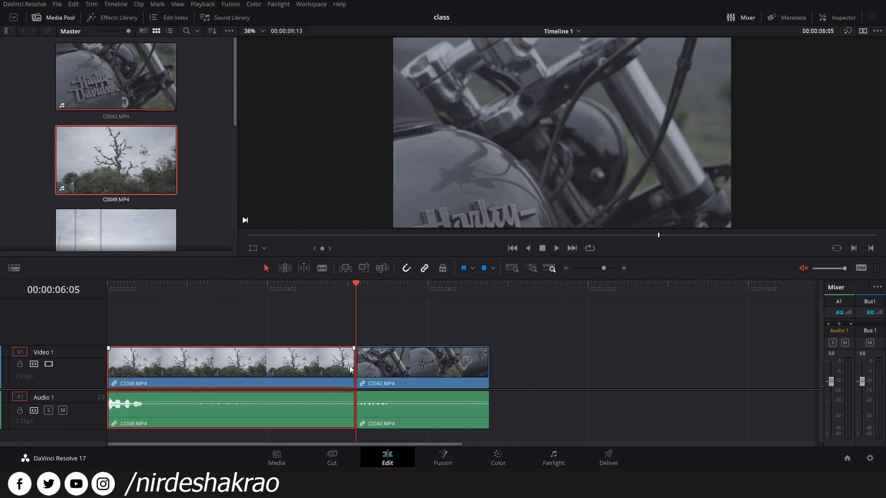
click(737, 348)
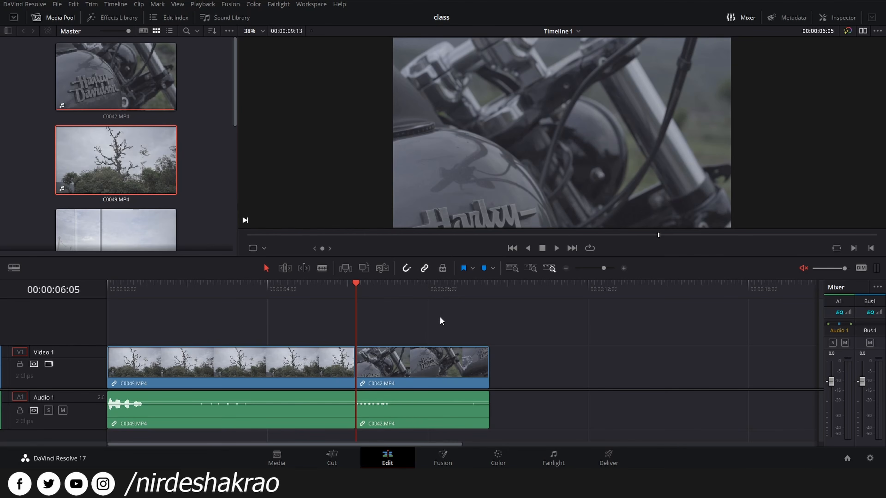
key(ctrl+z)
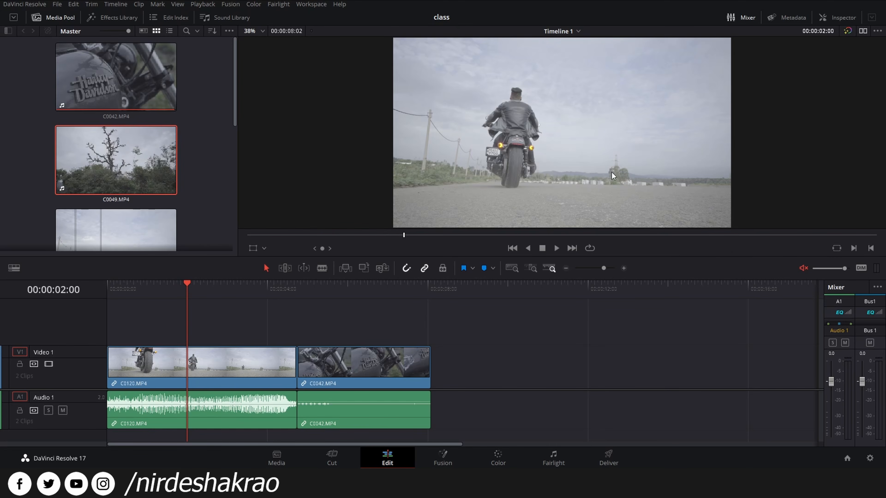
- Try inserting C0049.MP4 into the timeline at 00:00:02:00, in the middle of C0120.MP4, and undo the edit
click(346, 269)
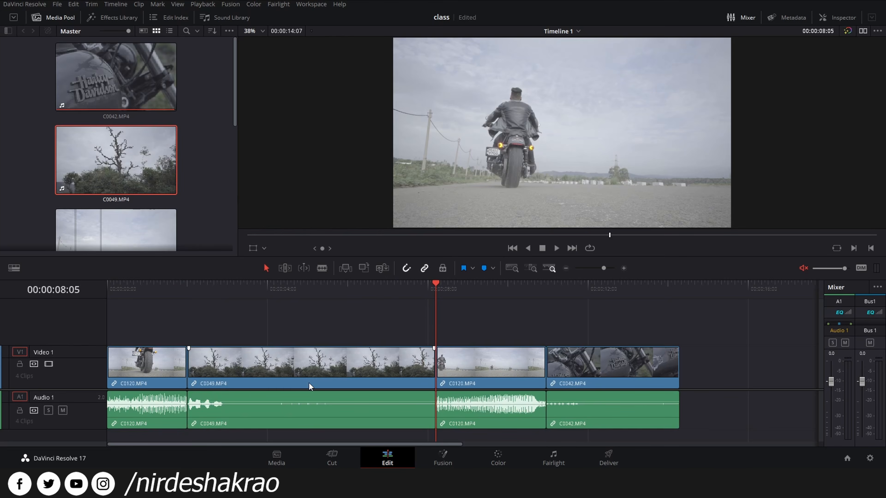
key(ctrl+z)
drag(171, 189, 870, 77)
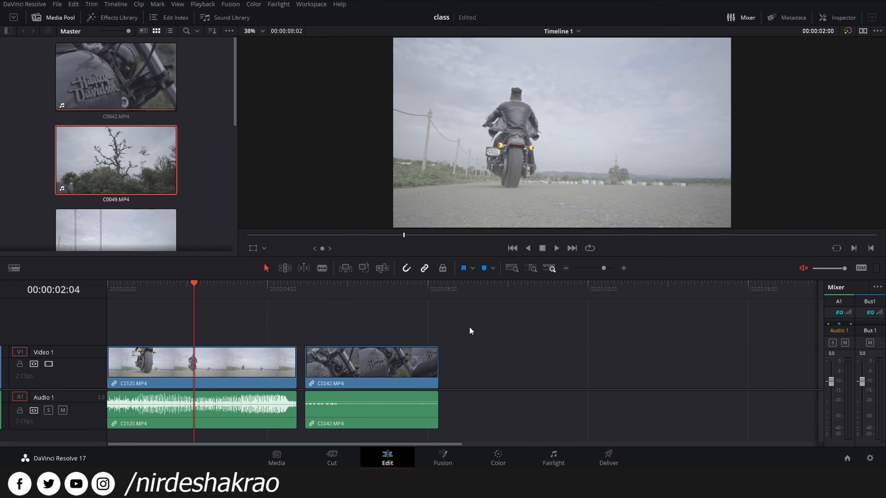
key(ctrl+z)
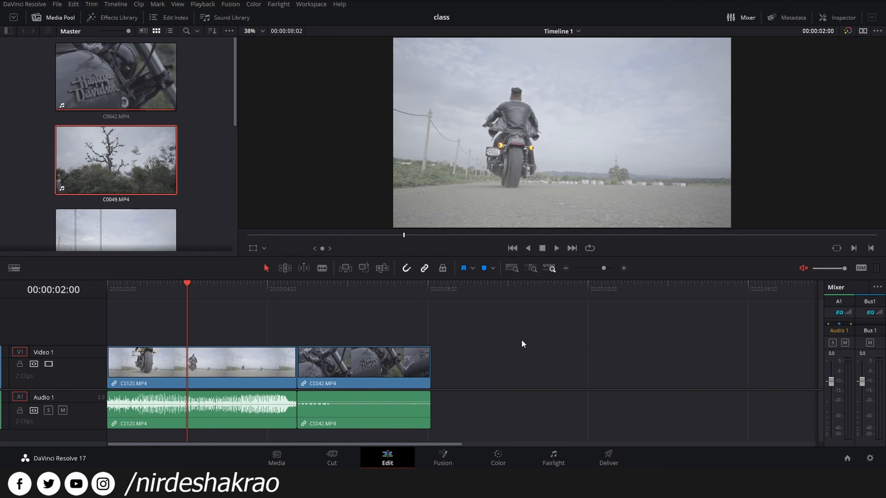
- Move the playhead back and forth over C0120.MP4 and C0042.MP4 to examine how the clip selection reacts
drag(259, 290, 328, 303)
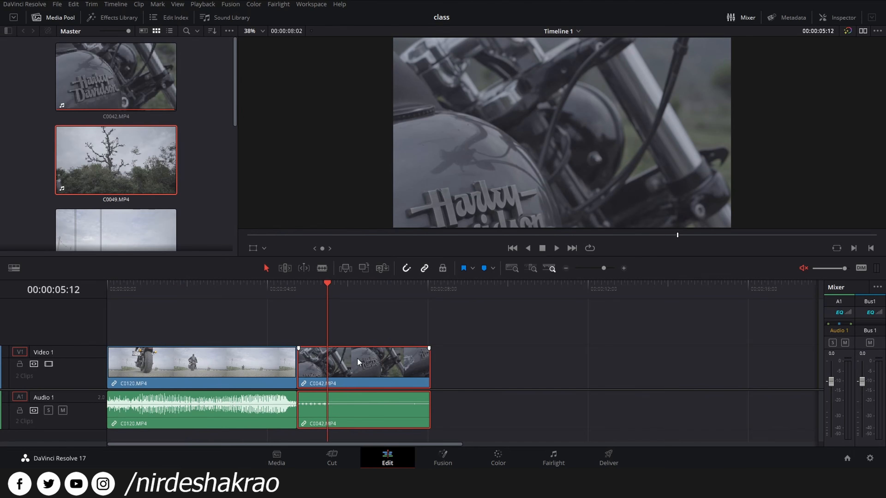
click(224, 292)
drag(224, 292, 332, 291)
click(181, 294)
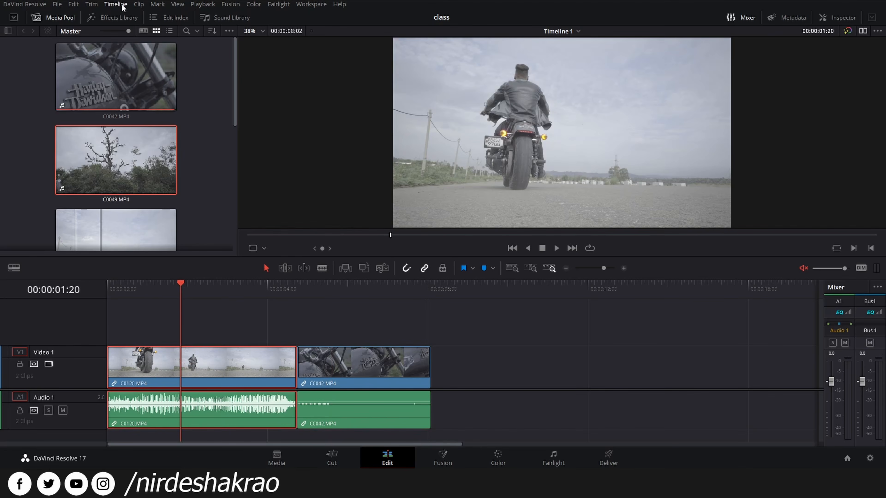
- Turn off Selection Follows Playhead and move the playhead over the clips
click(116, 4)
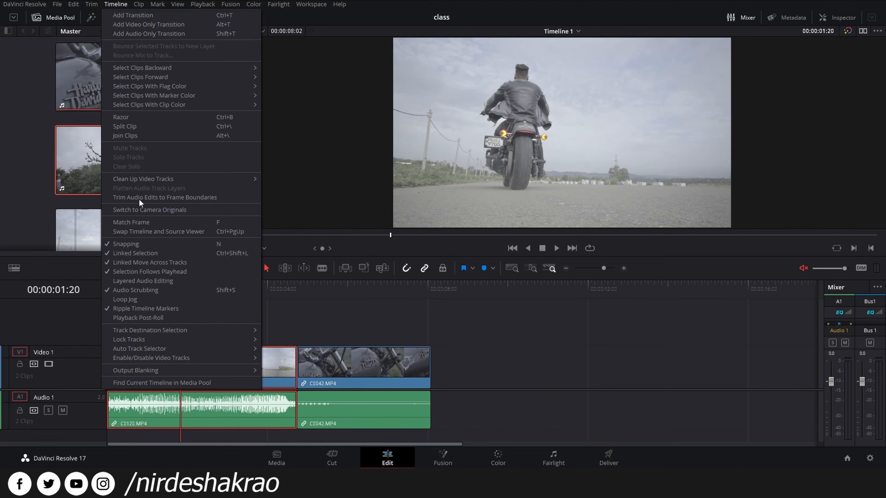
click(190, 272)
click(307, 289)
drag(312, 297, 379, 299)
- Append C0049.MP4 from the media pool to the timeline directly after C0042.MP4 and scrub through it
drag(119, 151, 446, 366)
drag(393, 279, 443, 287)
drag(522, 304, 546, 305)
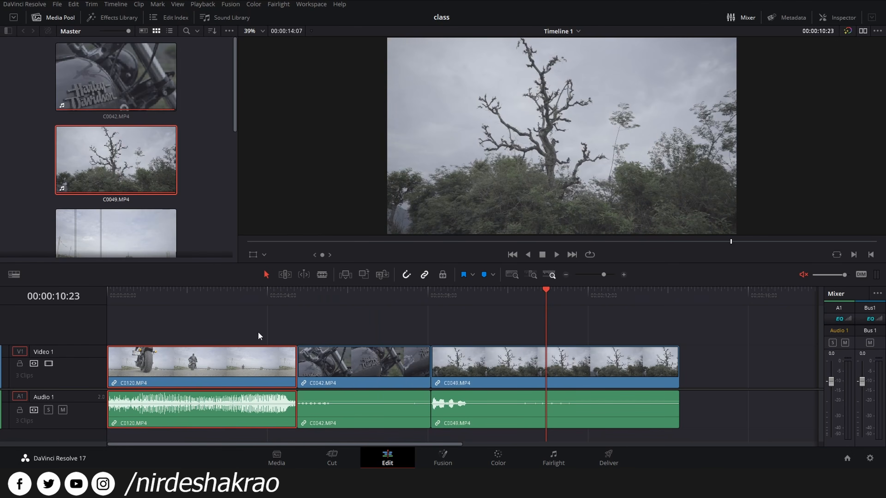
drag(469, 304, 403, 305)
scroll(577, 341, up, 10)
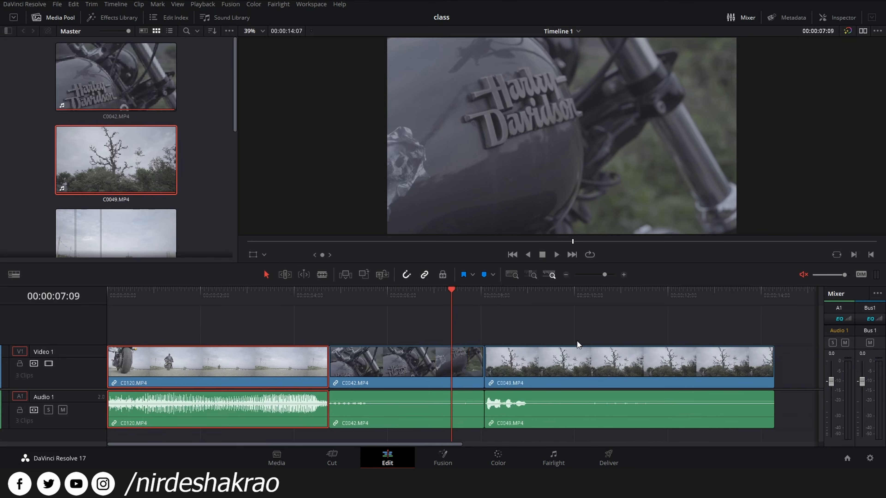
drag(455, 444, 566, 445)
click(708, 305)
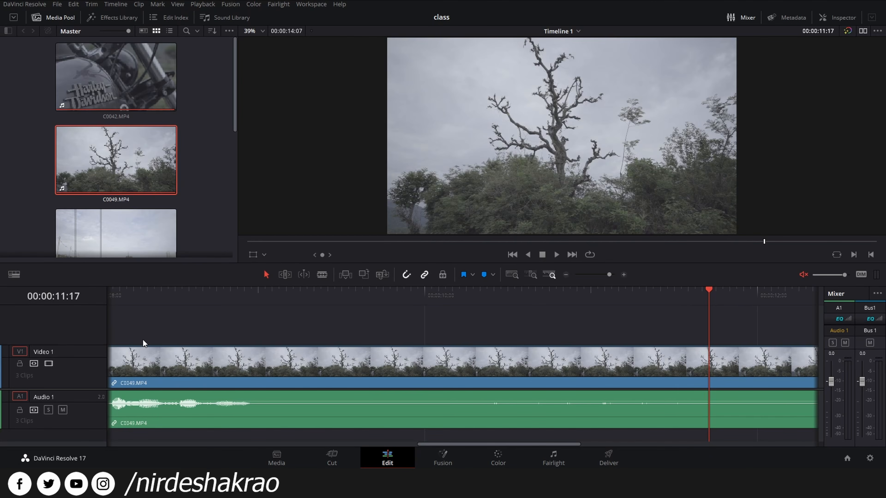
scroll(209, 338, down, 15)
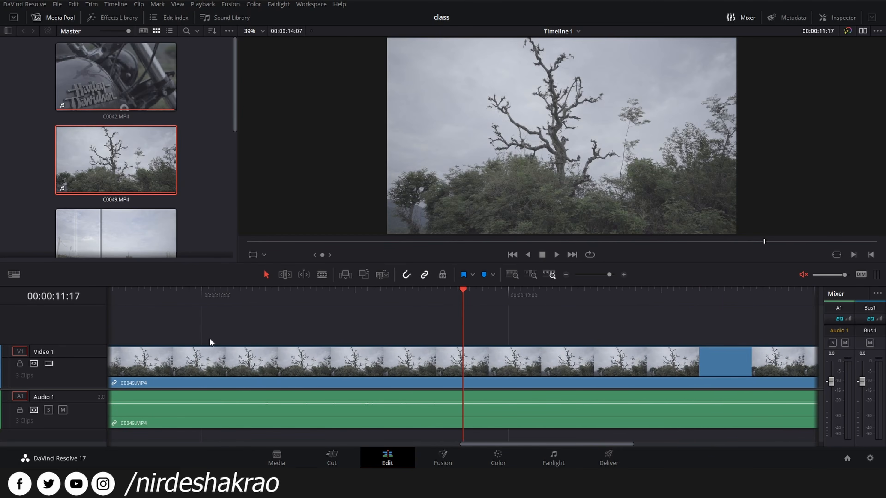
scroll(209, 338, down, 2)
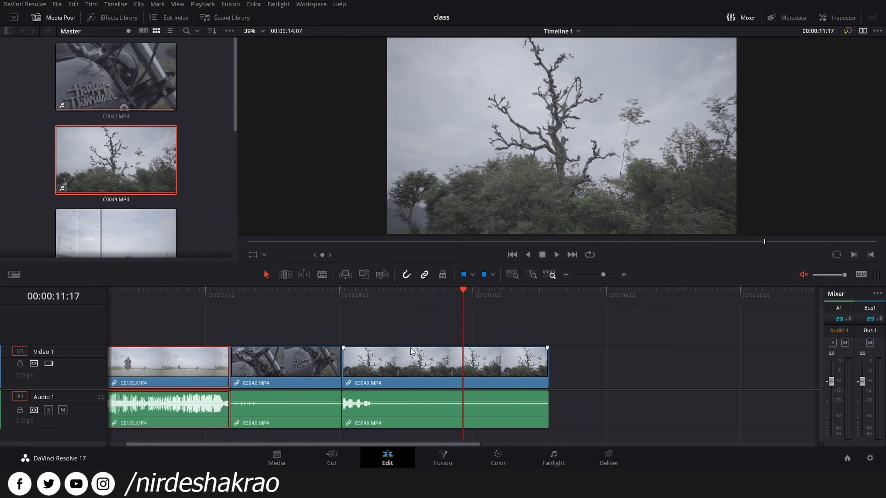
- Place the playhead inside C0049.MP4 at 00:00:11:06 and turn on Selection Follows Playhead
drag(462, 296, 448, 297)
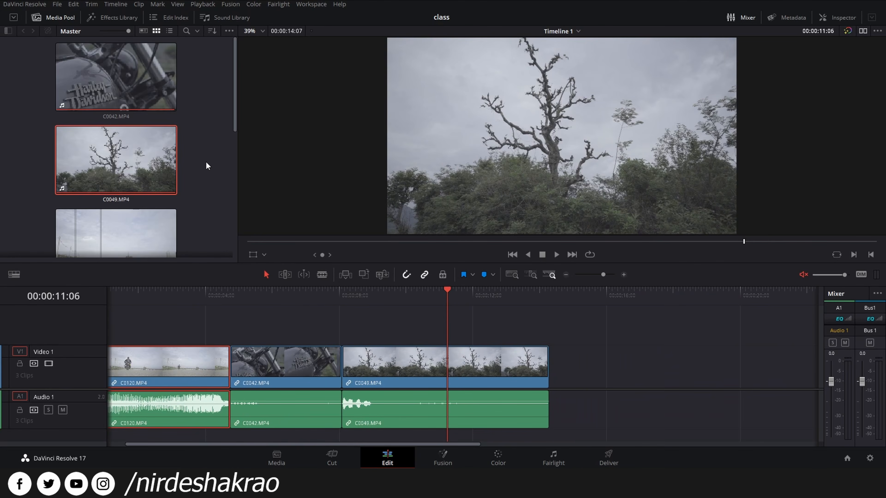
click(115, 4)
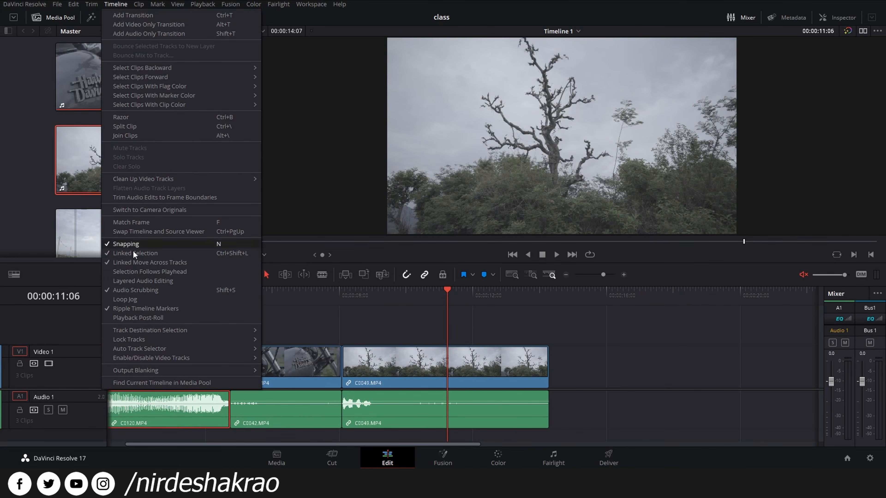
click(172, 272)
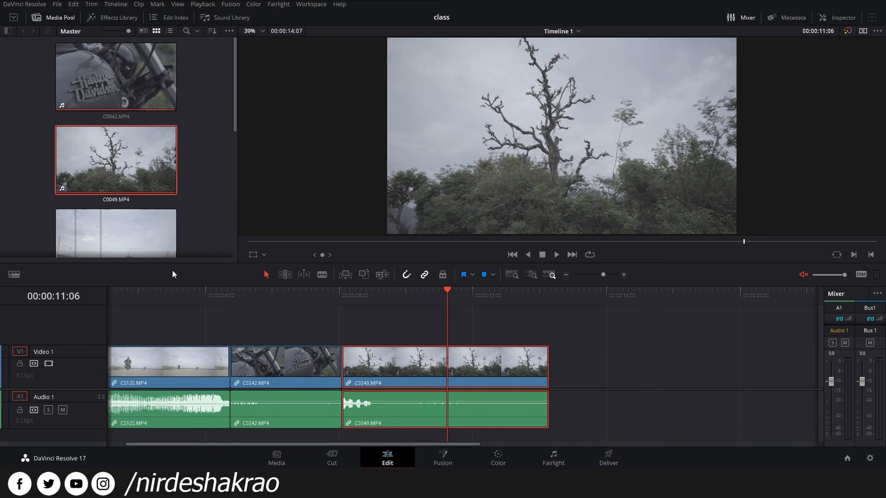
- Move the playhead repeatedly across all three timeline clips to examine which clip gets selected at each position
click(269, 294)
click(184, 304)
click(403, 297)
click(309, 293)
click(428, 305)
click(474, 307)
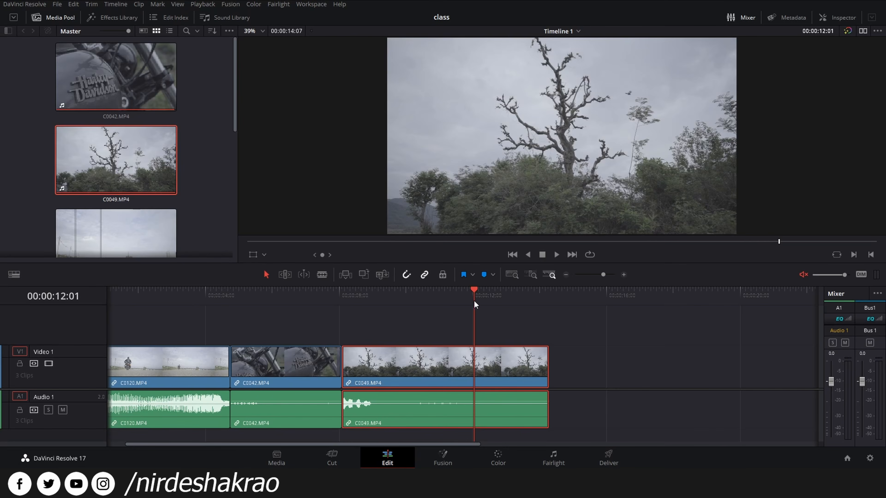
click(292, 296)
click(211, 295)
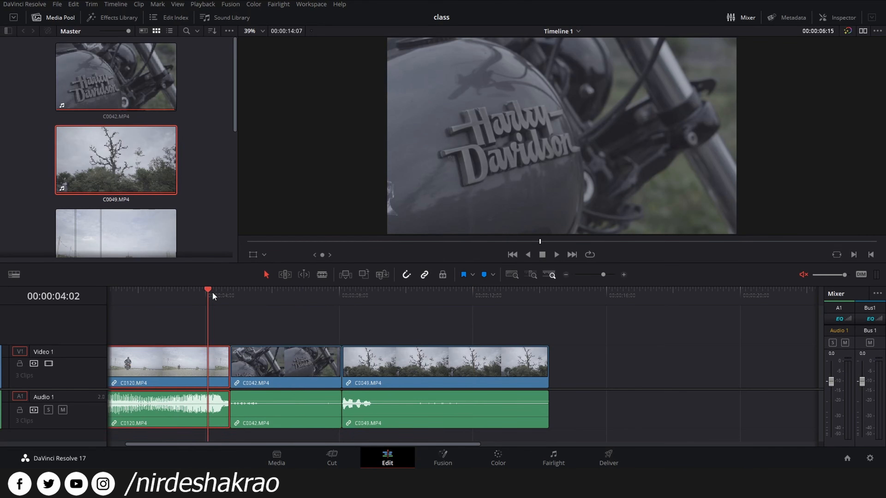
click(451, 296)
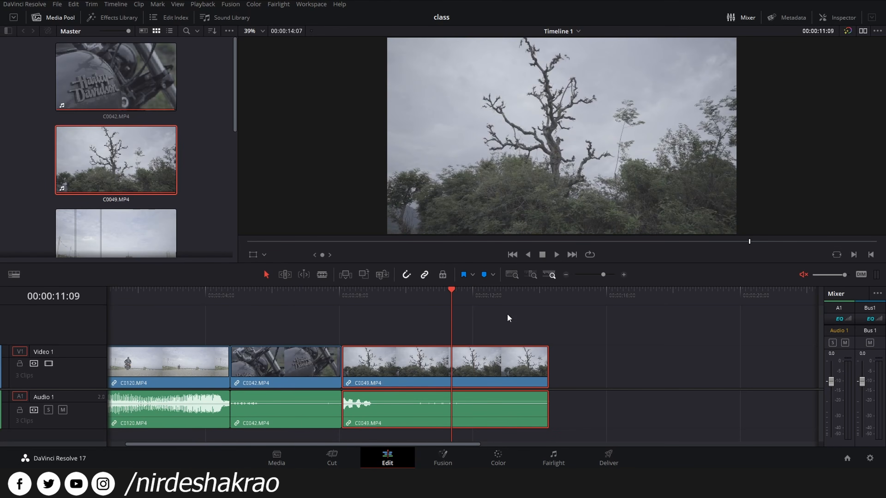
- Compare selecting timeline clips directly with moving the playhead through them
click(163, 366)
click(154, 300)
click(309, 298)
click(432, 299)
drag(432, 299, 492, 321)
click(280, 366)
click(179, 372)
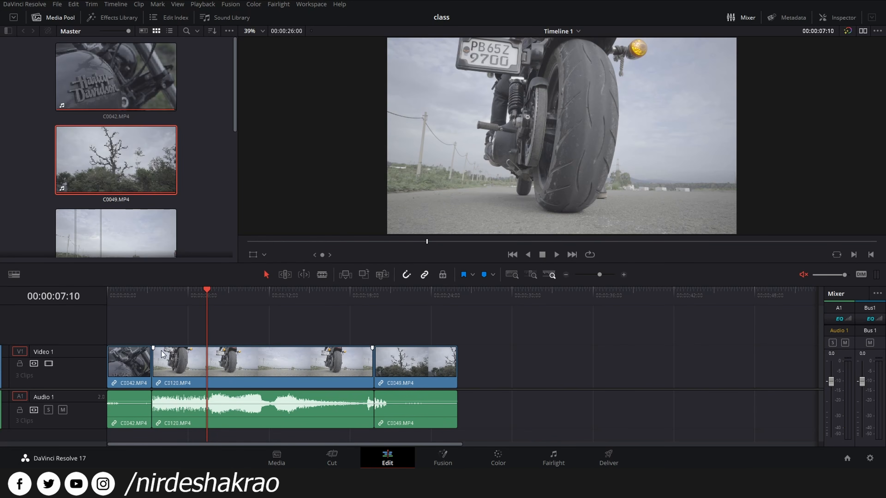
- Cut the C0120.MP4 clip at the playhead position 00:00:07:10 with the Blade tool
drag(540, 326, 167, 332)
click(191, 369)
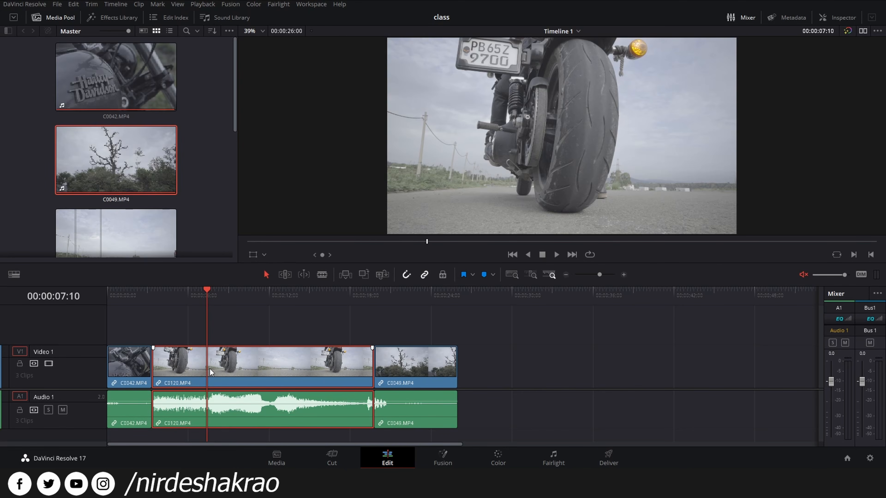
click(321, 275)
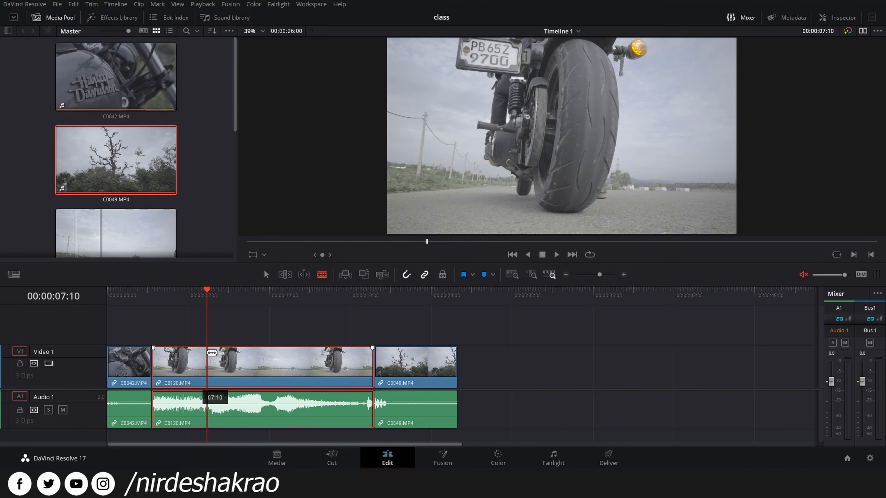
click(209, 354)
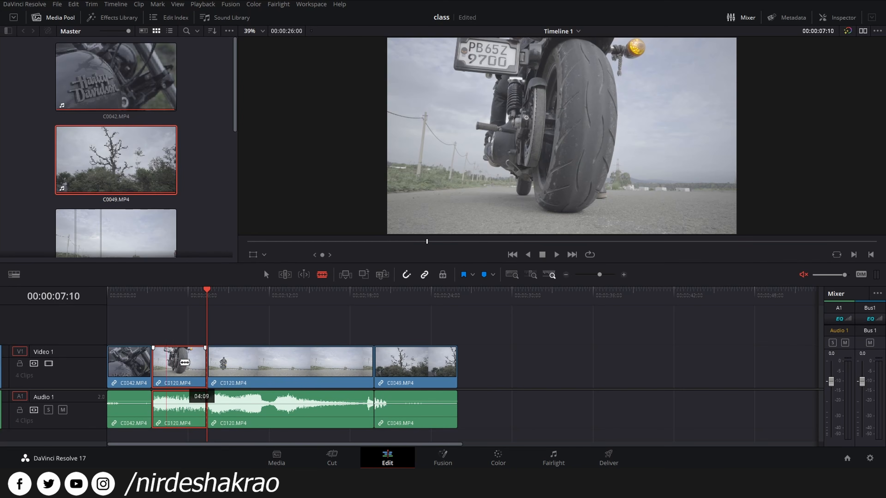
- Undo a trial second cut midway through the first C0120.MP4 piece and save the project
click(180, 366)
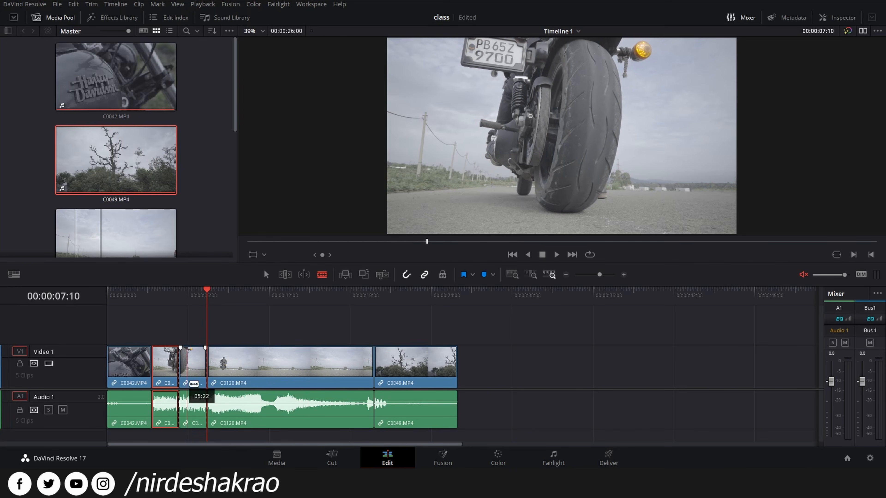
key(ctrl+z)
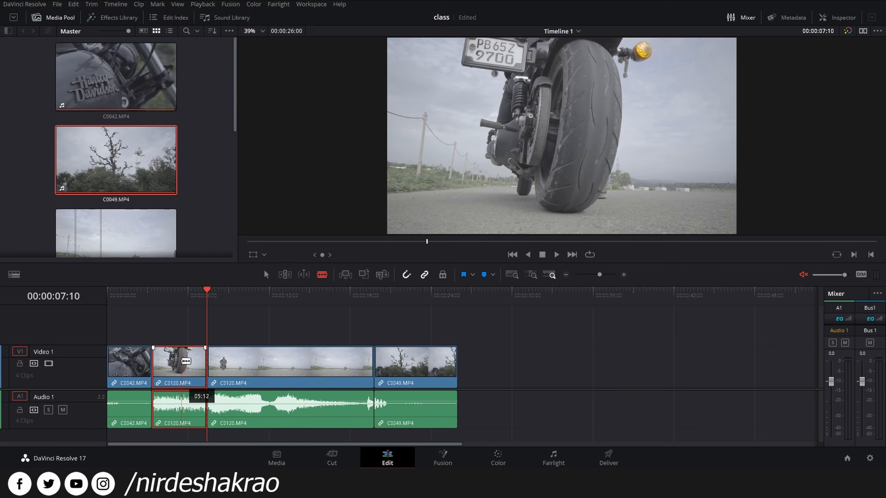
key(ctrl+s)
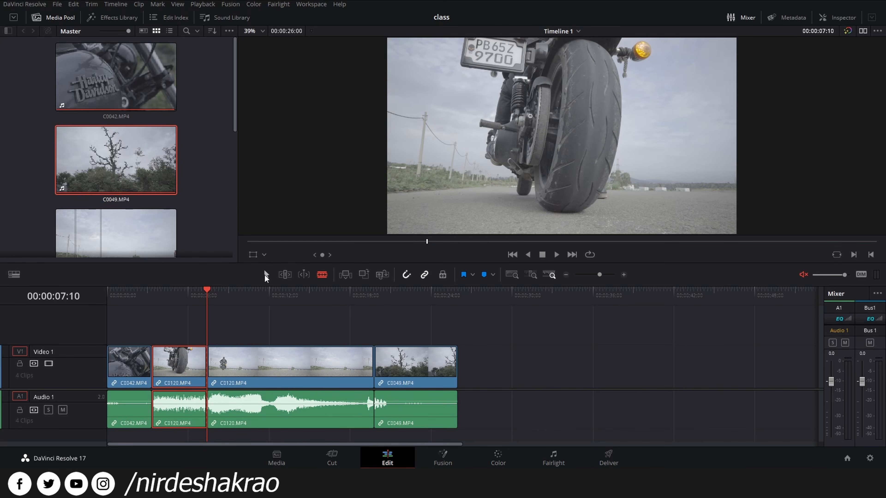
- Use the Selection tool to try ripple deleting the first C0120.MP4 piece, and undo the deletion
click(265, 274)
click(246, 365)
click(387, 363)
click(197, 363)
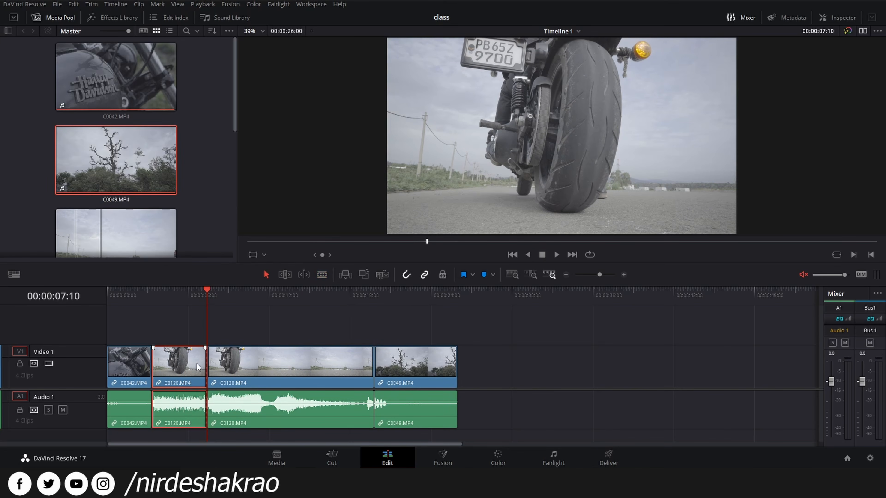
key(Delete)
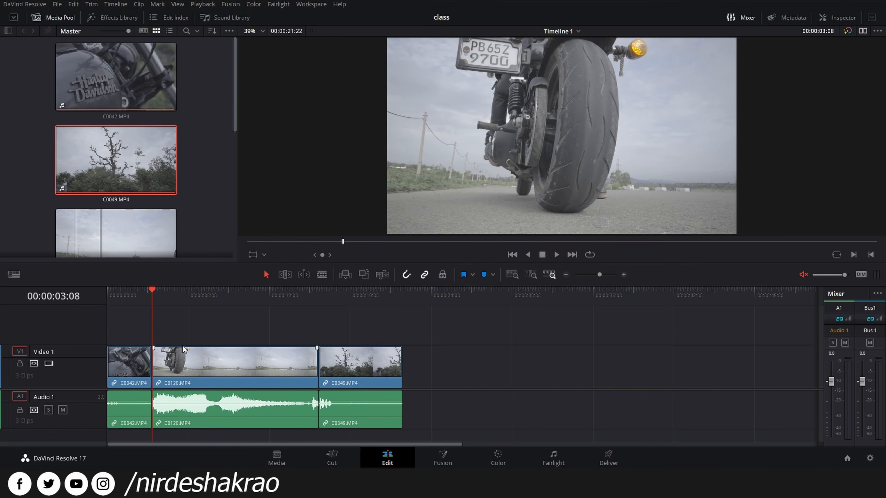
key(ctrl+z)
- Ripple delete the short C0120.MP4 piece before the playhead once more and undo it again
click(177, 368)
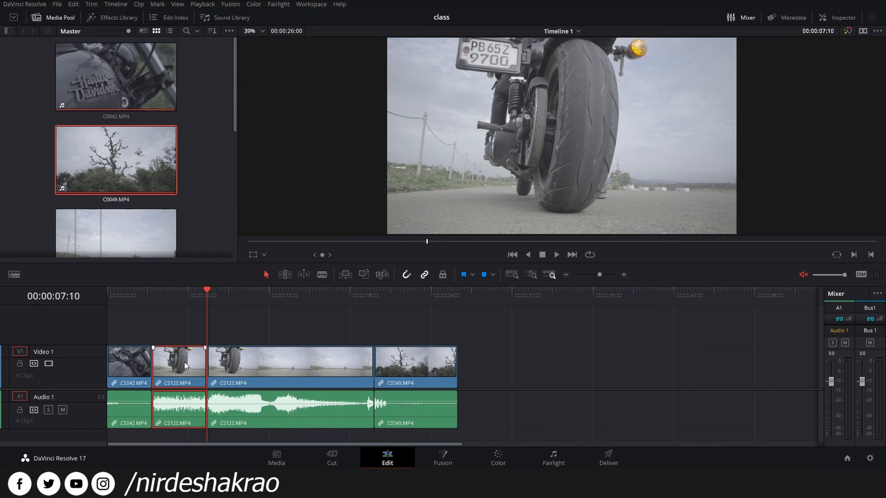
key(Delete)
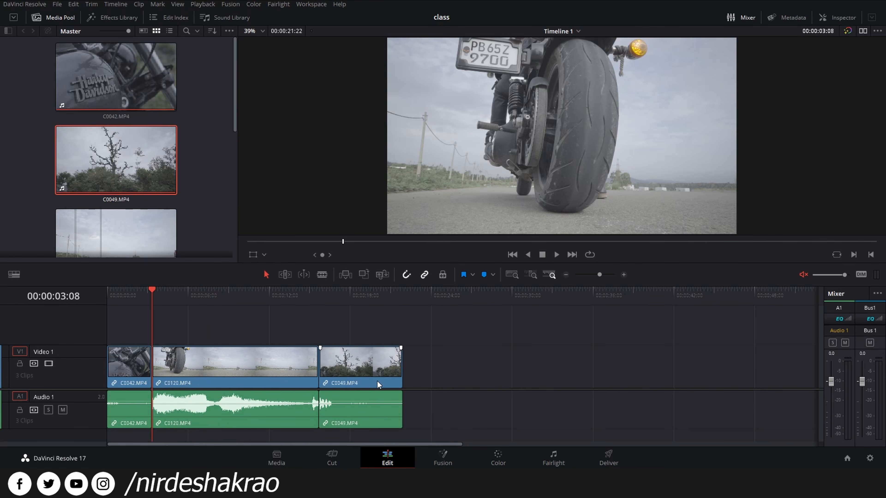
key(ctrl+z)
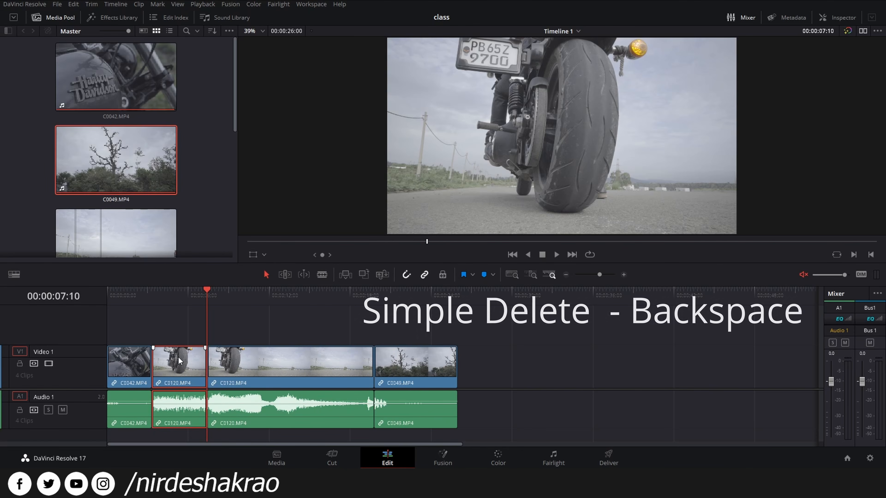
- Delete the first C0120.MP4 piece leaving a gap, close that gap, and undo both deletions
key(BackSpace)
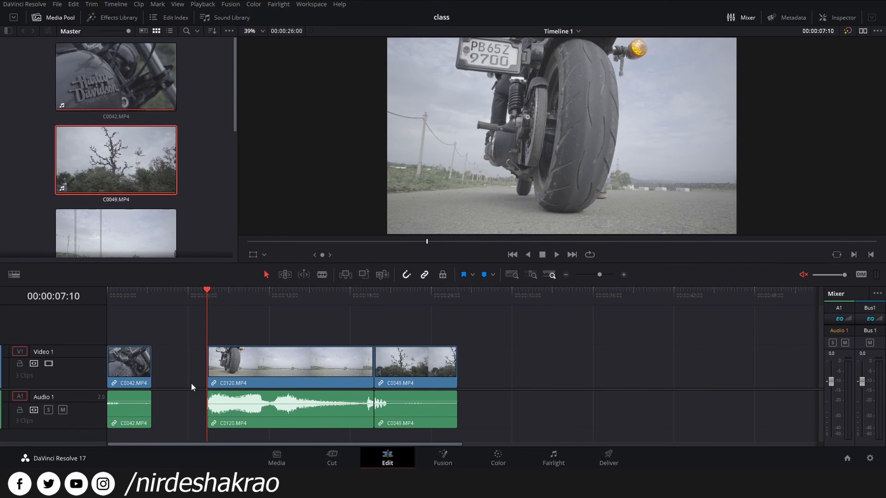
click(181, 362)
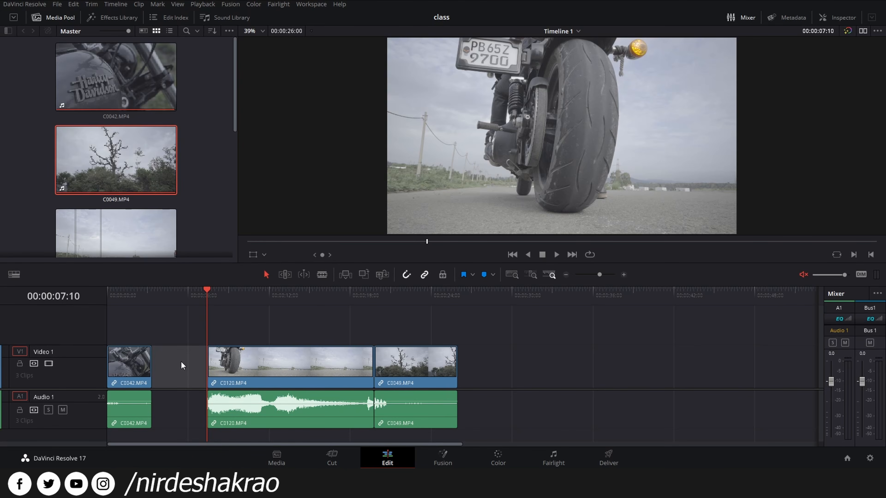
key(BackSpace)
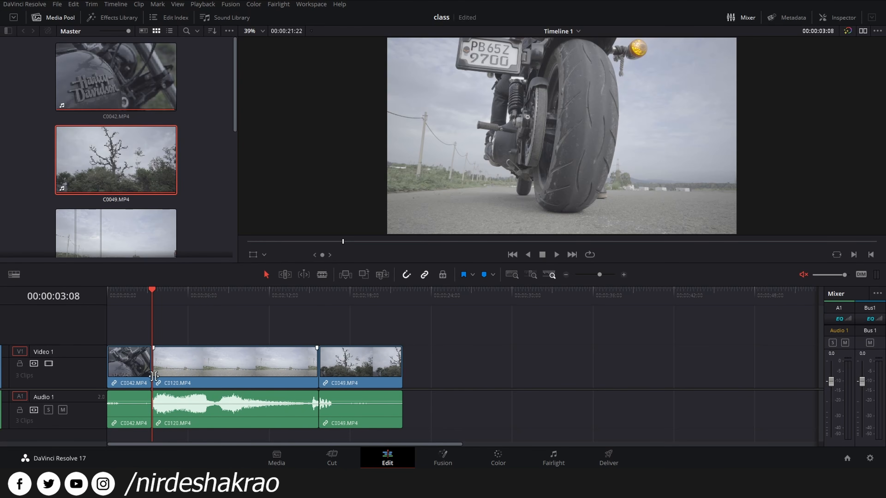
key(ctrl+z)
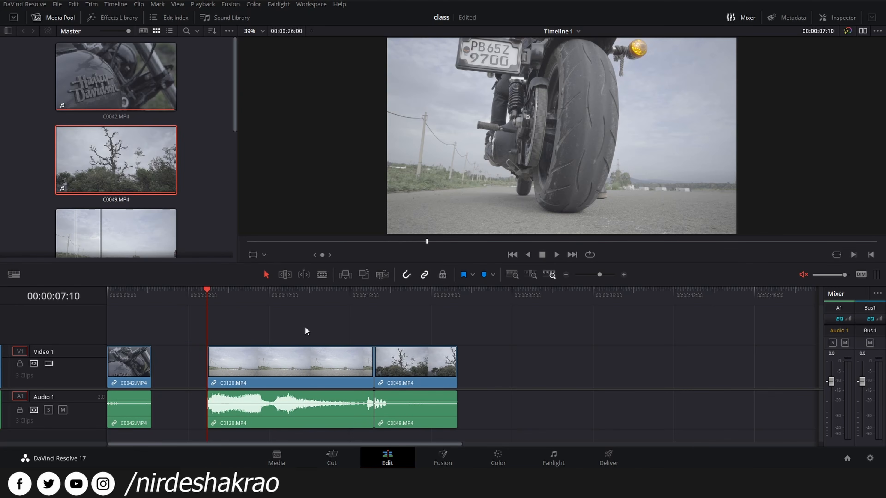
key(ctrl+z)
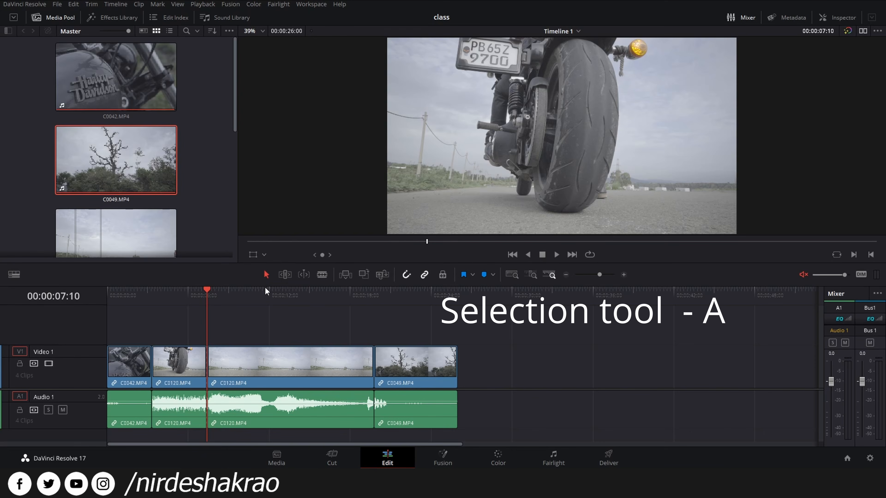
- Blade the longer C0120.MP4 piece near its end, select the resulting short piece, and undo the cut
click(320, 276)
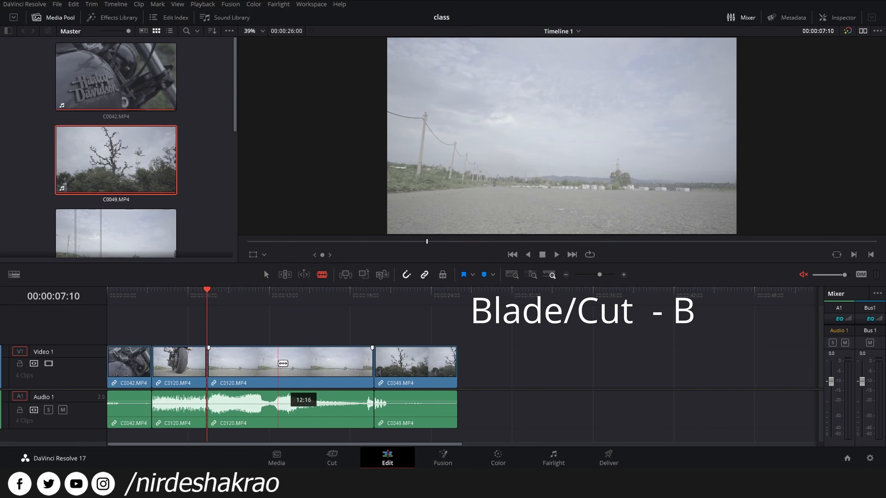
click(329, 358)
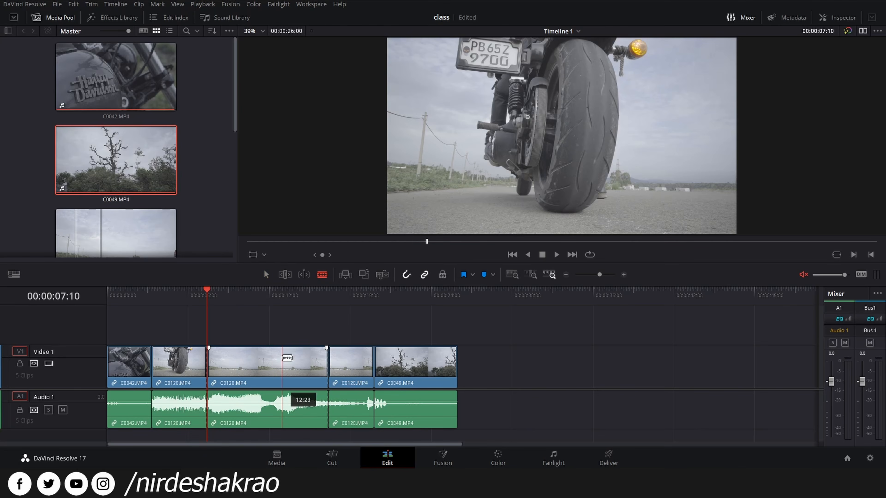
key(a)
click(357, 363)
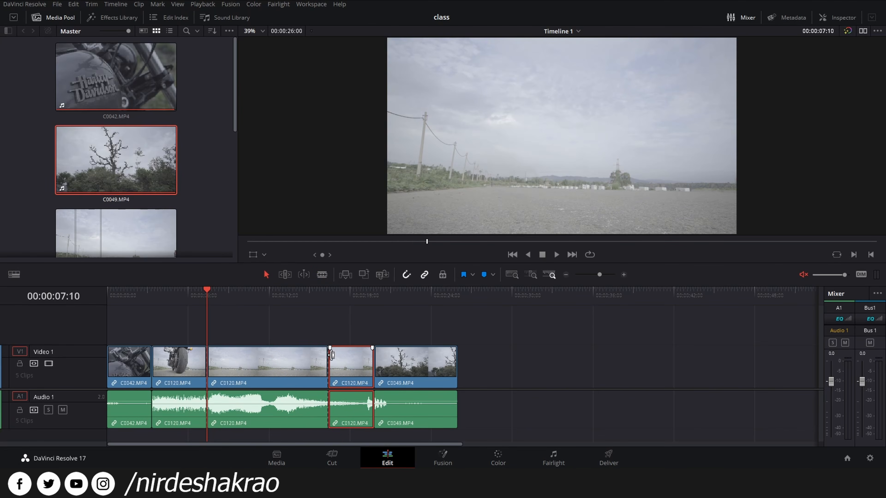
key(ctrl+z)
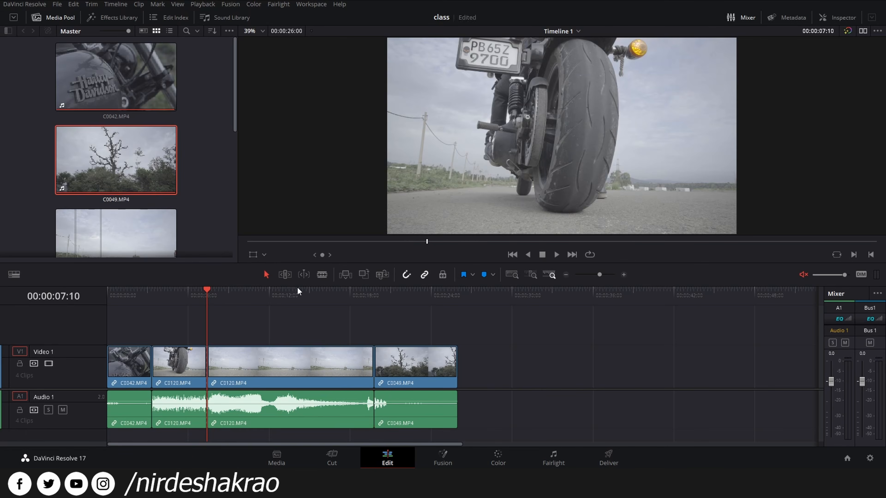
- Redo the blade cut in C0120.MP4 at 00:00:07:10, ripple delete the part before it, and undo both the deletion and the cut
key(ctrl+s)
key(ctrl+z)
drag(200, 297, 207, 314)
click(322, 275)
click(207, 362)
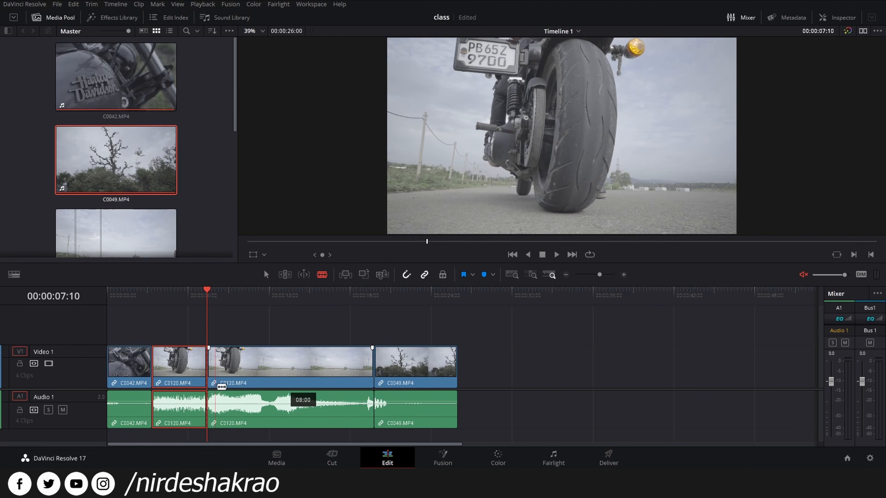
key(a)
key(ctrl+s)
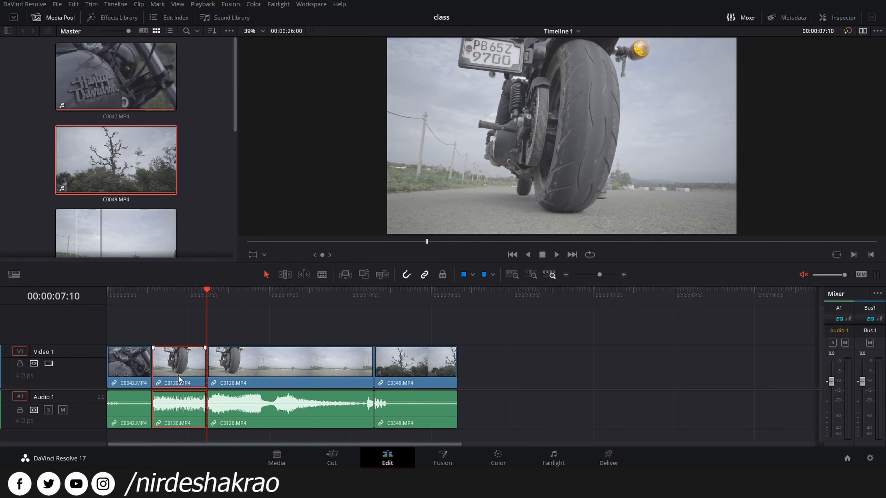
key(Delete)
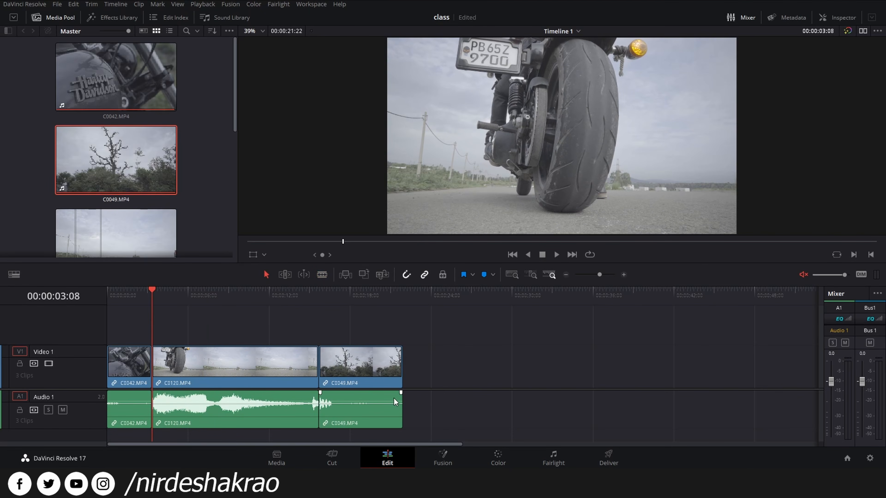
key(ctrl+z)
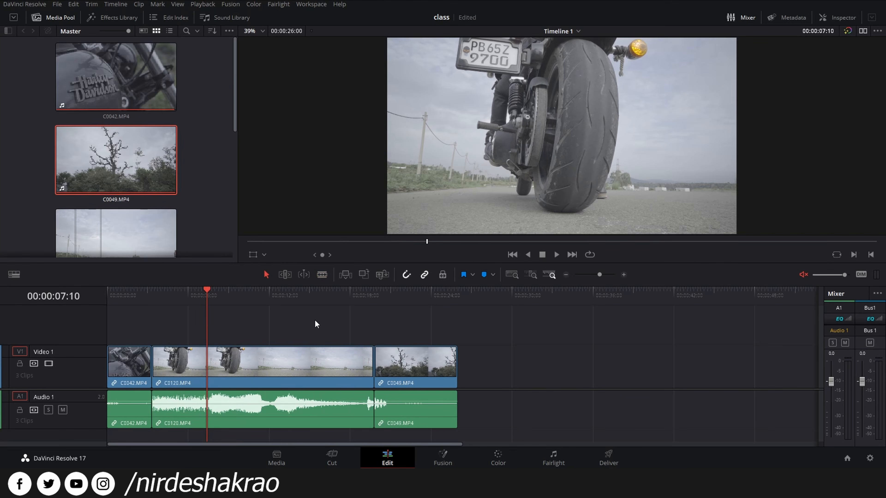
- Trim and ripple the start of C0120.MP4 at 00:00:07:12, and trim and ripple its end at 00:00:07:19
mouse_move(206, 304)
mouse_down()
mouse_move(195, 296)
mouse_move(208, 310)
mouse_up()
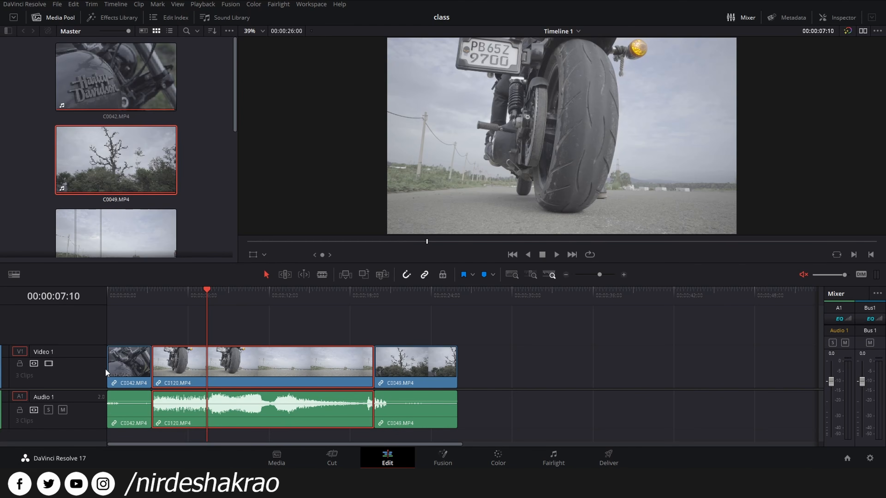
drag(206, 296, 208, 292)
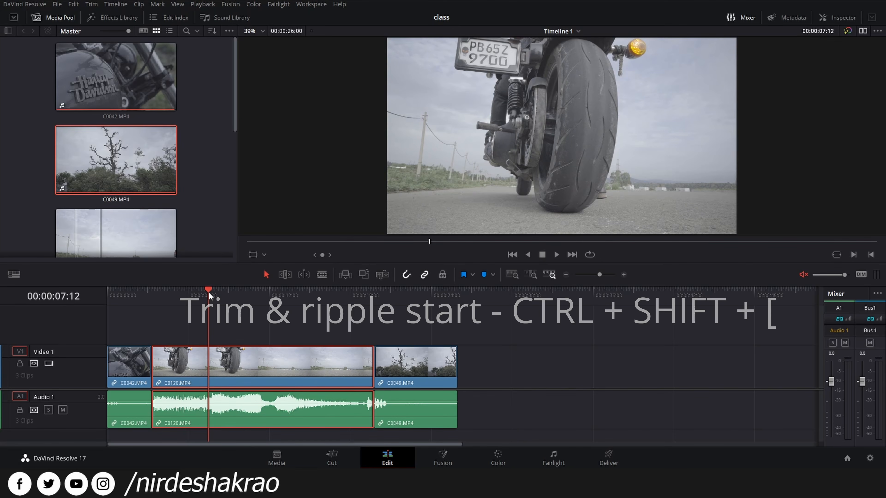
key(ctrl+shift+bracketleft)
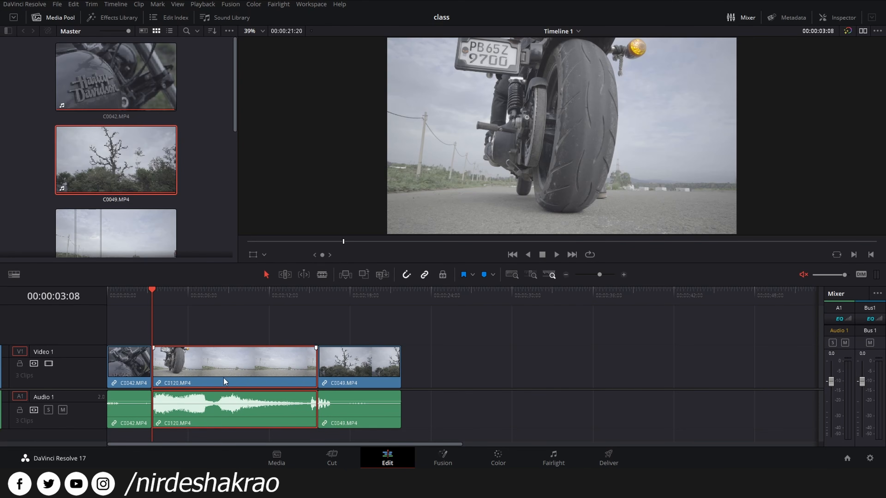
drag(159, 291, 212, 318)
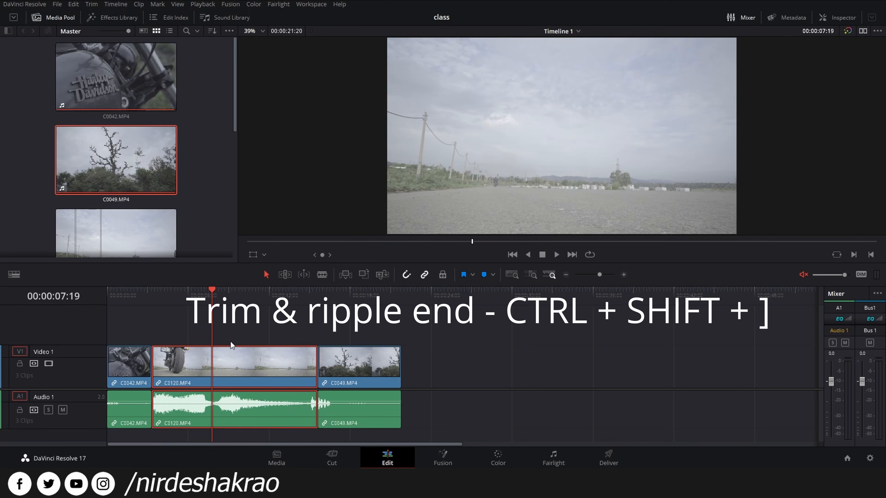
key(ctrl+shift+bracketright)
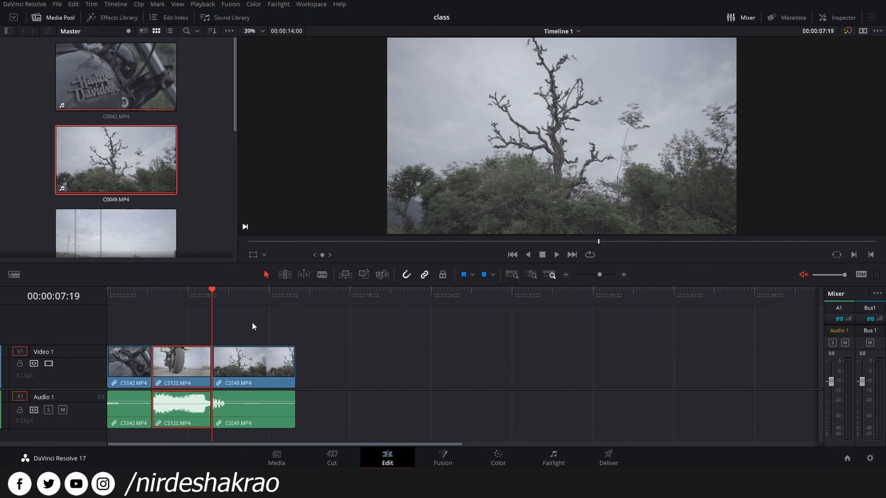
- Park the playhead at 00:00:09:22 on C0049.MP4 and compare the timeline's Full Extent, Detail and Custom zoom modes
drag(209, 295, 226, 307)
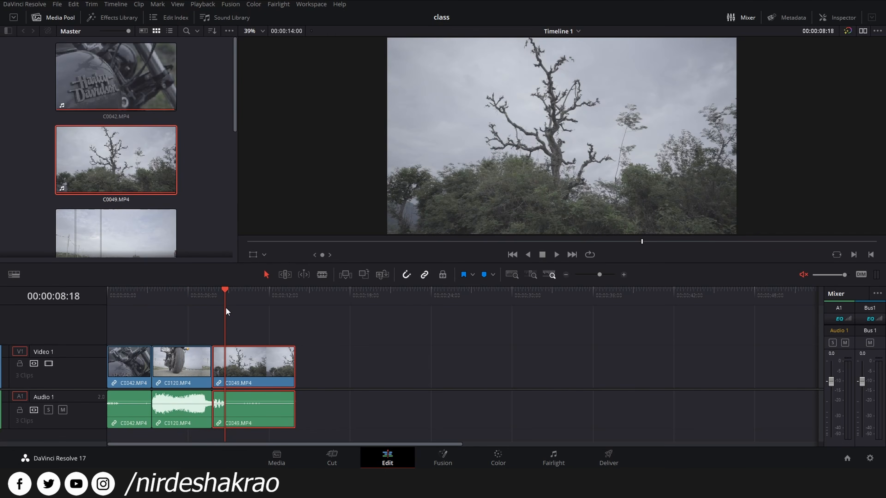
click(286, 326)
drag(125, 308, 241, 309)
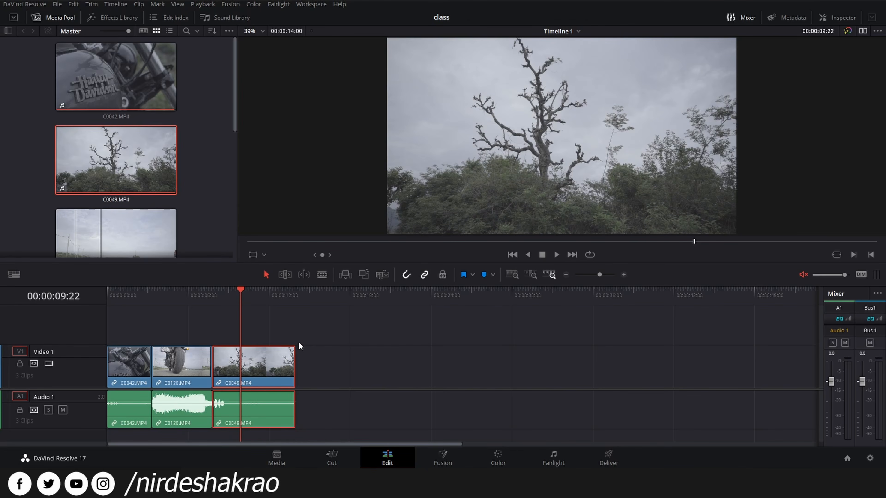
scroll(300, 346, down, 6)
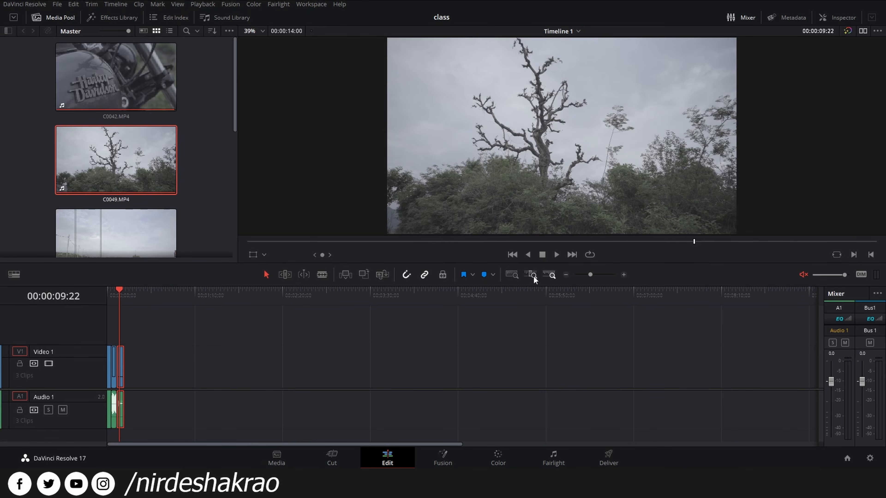
click(512, 275)
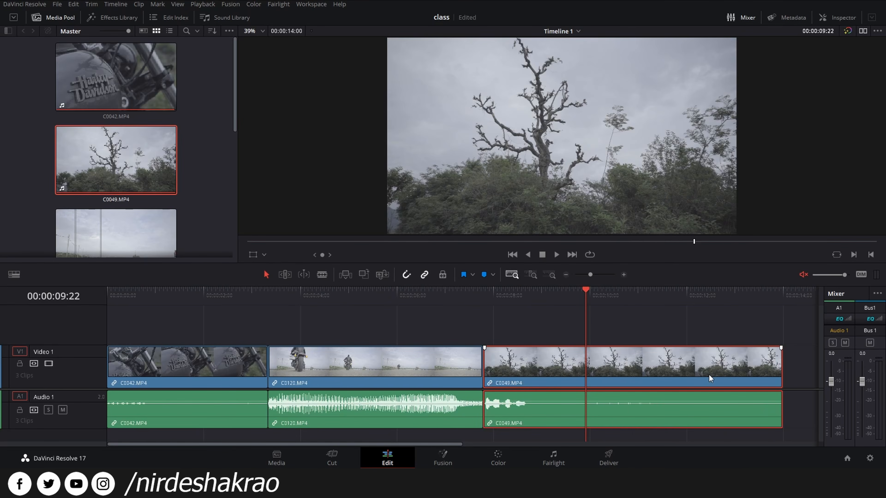
click(533, 275)
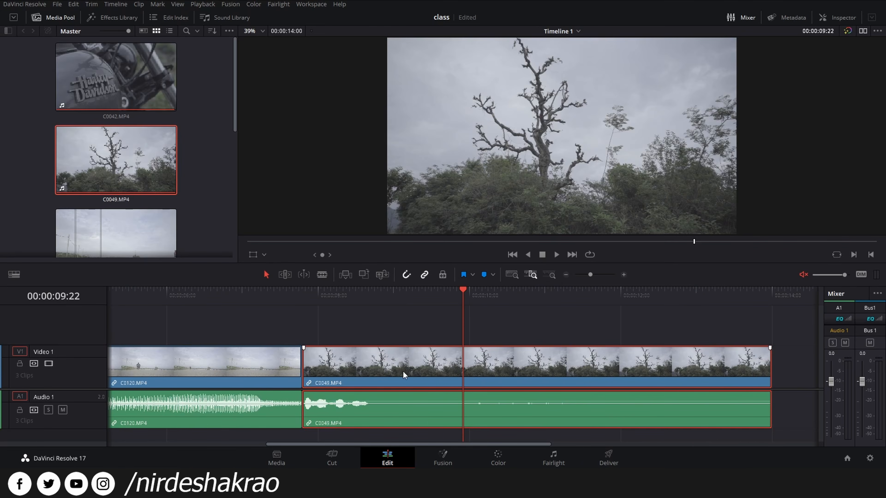
click(549, 275)
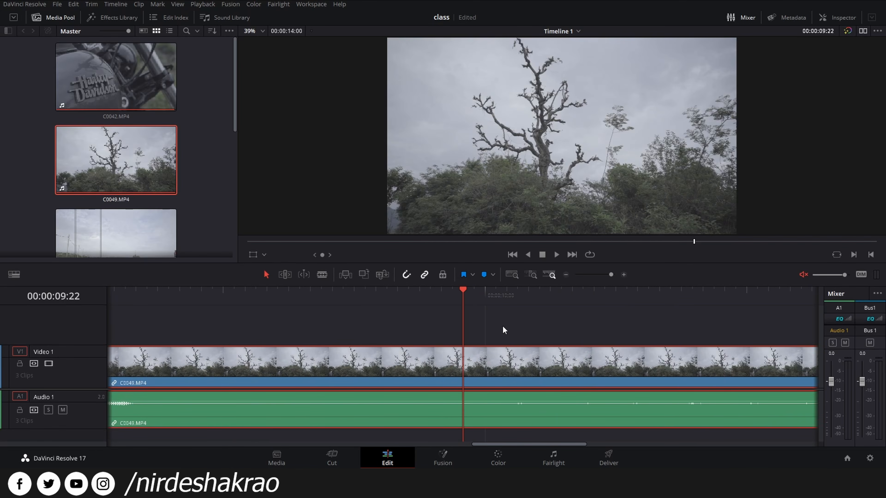
- Zoom the timeline out and back in around the playhead on C0049.MP4
scroll(503, 327, down, 3)
scroll(502, 327, down, 10)
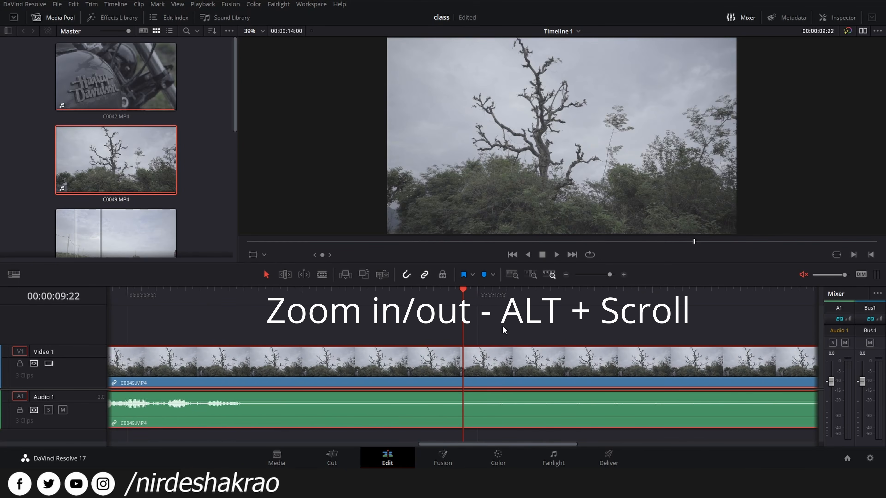
scroll(503, 330, up, 10)
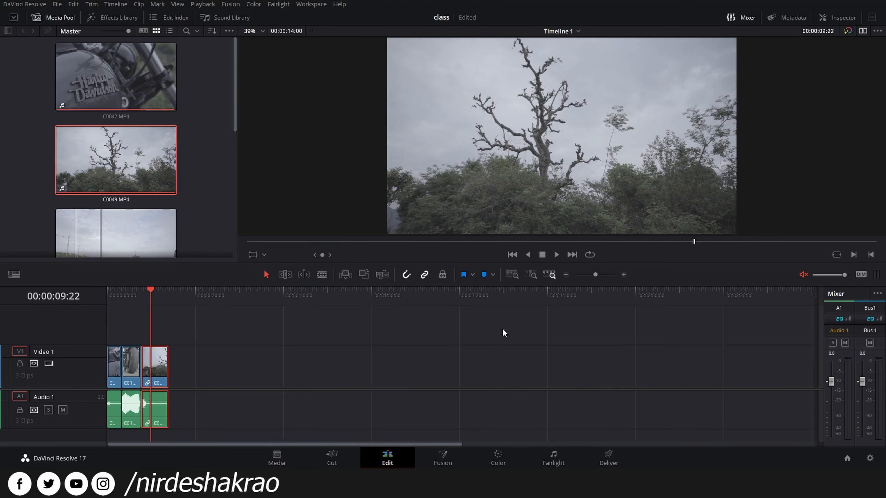
scroll(503, 335, up, 3)
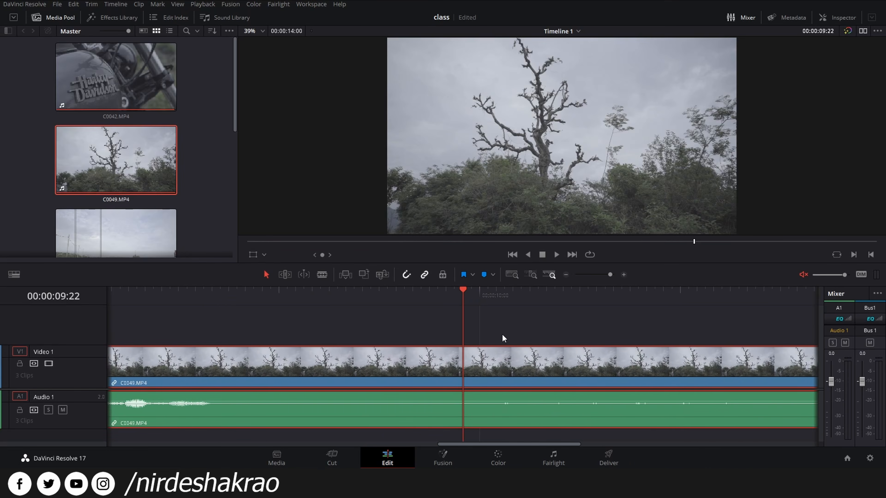
scroll(502, 335, up, 2)
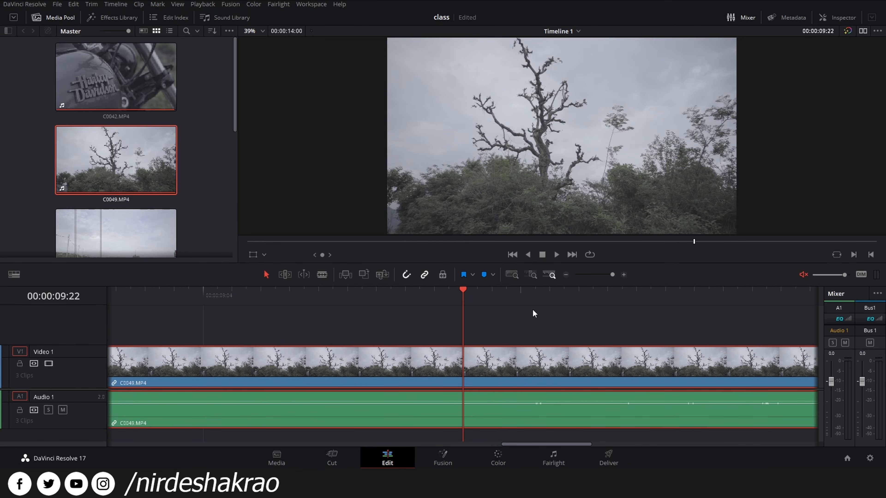
- Switch again through Full Extent, Detail and Custom zoom, and return the timeline to Full Extent zoom
click(513, 273)
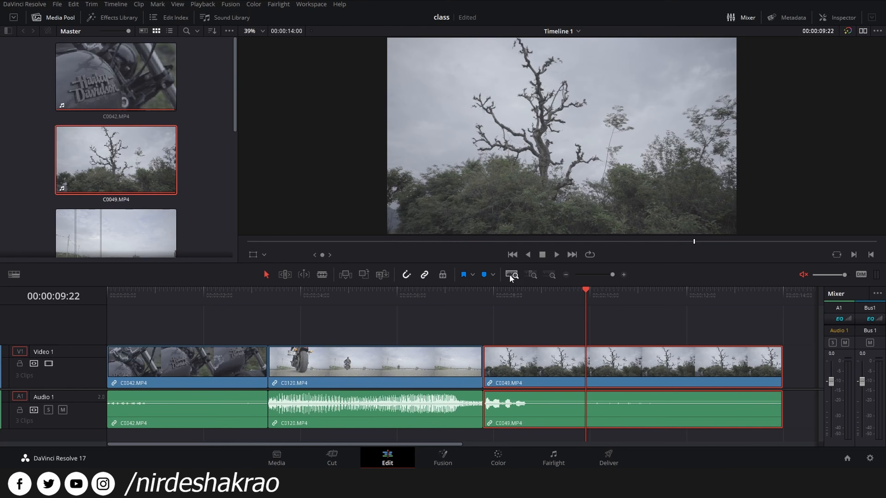
click(531, 275)
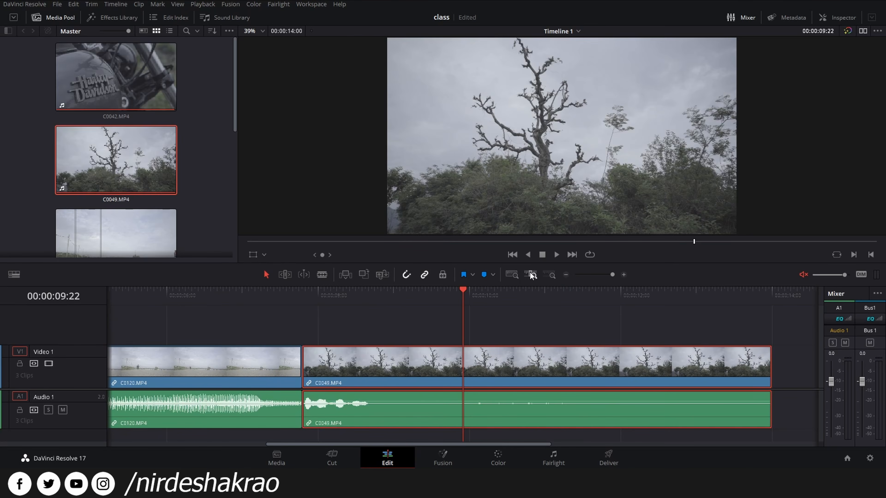
click(550, 275)
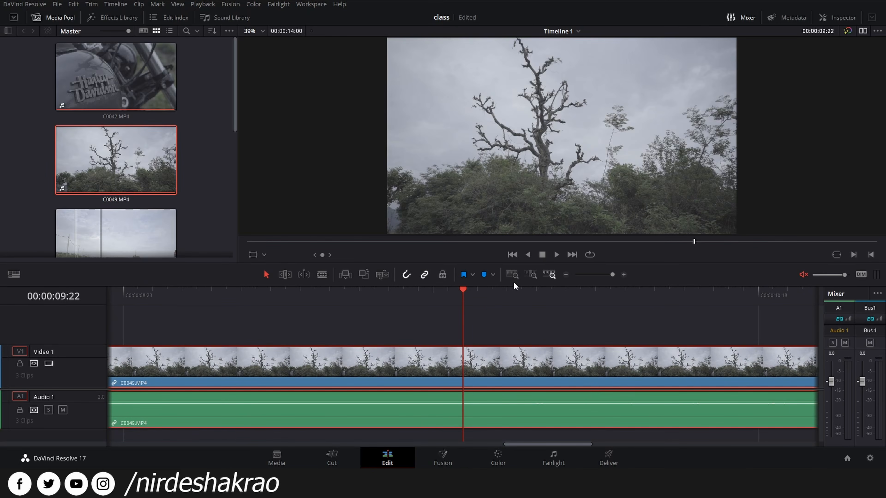
click(512, 274)
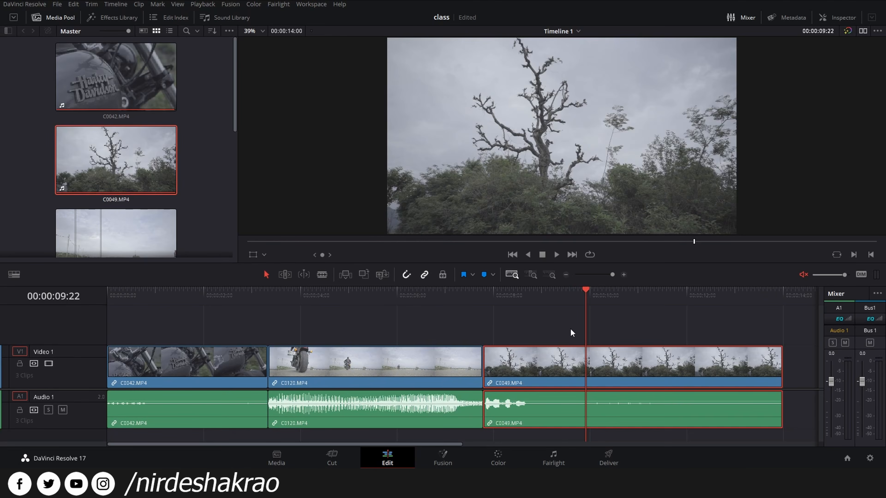
scroll(570, 334, down, 2)
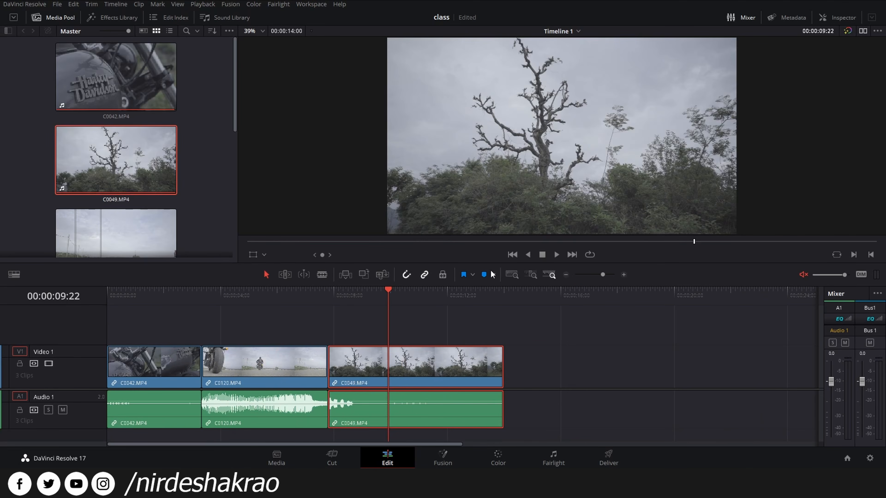
click(512, 274)
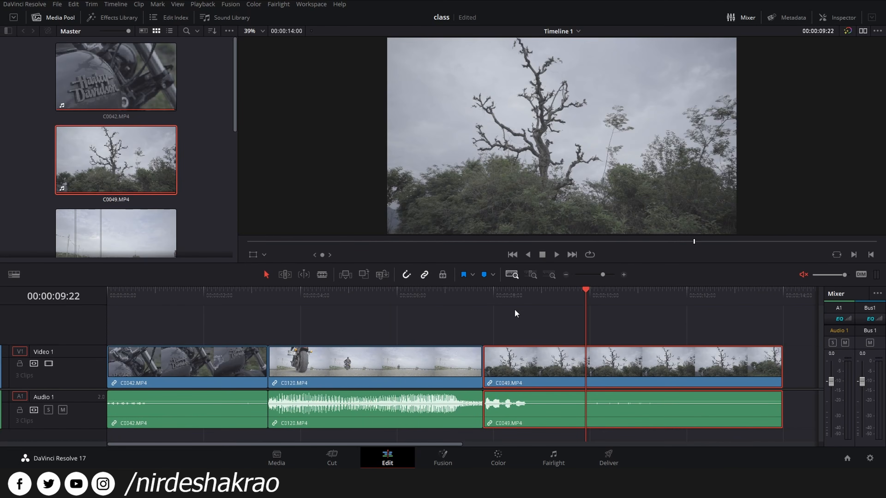
- Set a custom timeline zoom that keeps all three clips in view, and mute the audio monitoring
mouse_move(602, 275)
mouse_down()
mouse_move(613, 278)
mouse_move(604, 277)
mouse_up()
click(622, 276)
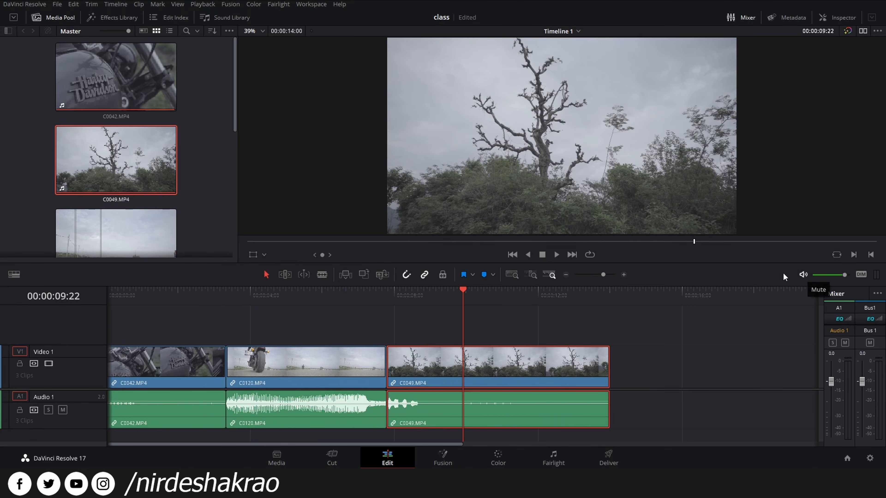
click(805, 274)
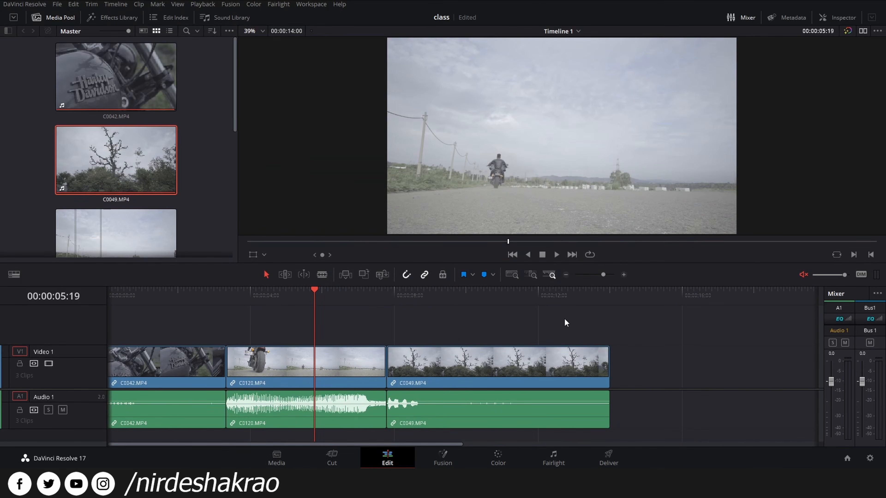
- Delete all three clips from Timeline 1 and place the marked part of C0120.MP4 at its start, with the playhead at 00:00:01:21
drag(509, 323, 161, 394)
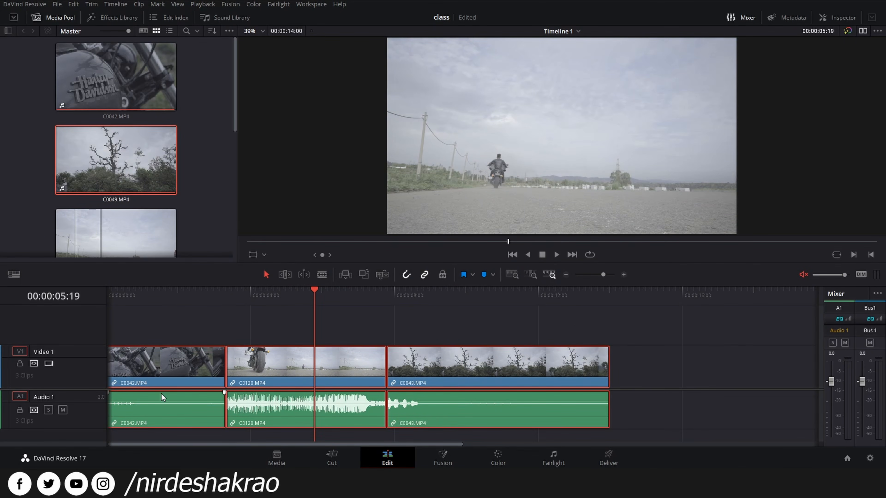
key(Delete)
scroll(130, 178, down, 2)
click(106, 175)
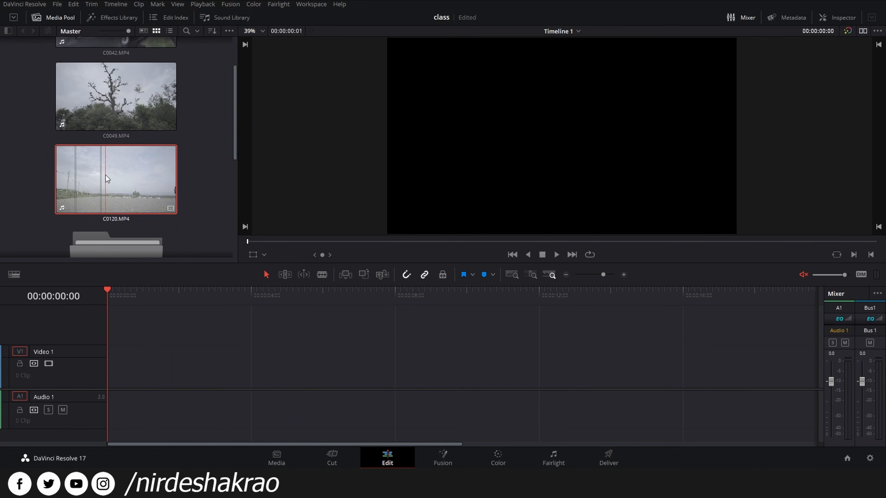
drag(91, 189, 186, 353)
drag(103, 204, 105, 377)
drag(167, 335, 175, 312)
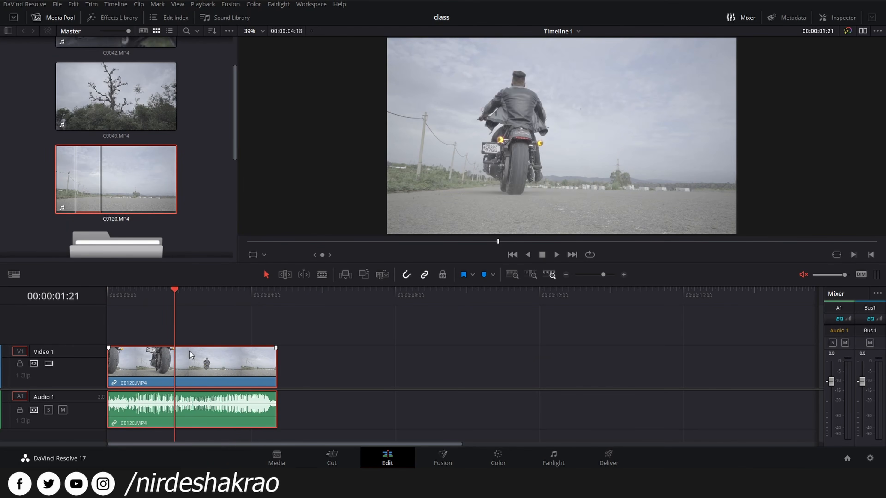
- Delete C0120.MP4 from the timeline and open its source clip in the viewer
key(Delete)
double_click(136, 162)
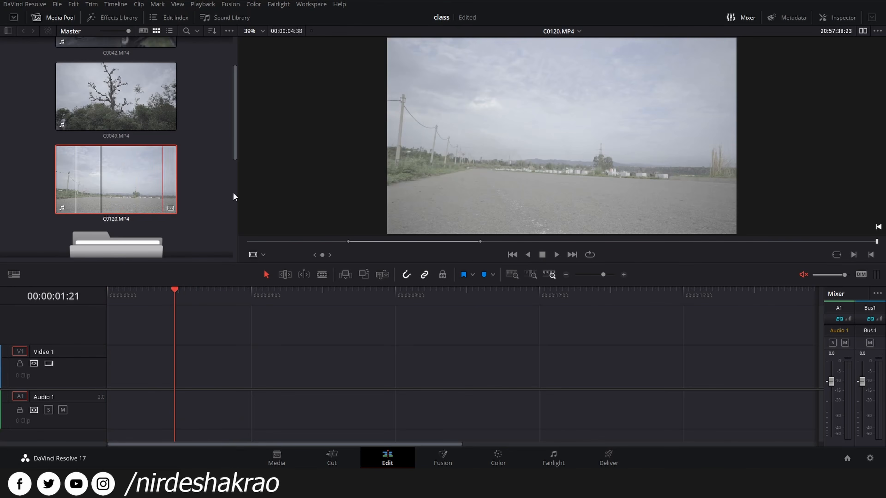
- Clear both the in and out points from the source clip C0120.MP4
key(alt+i)
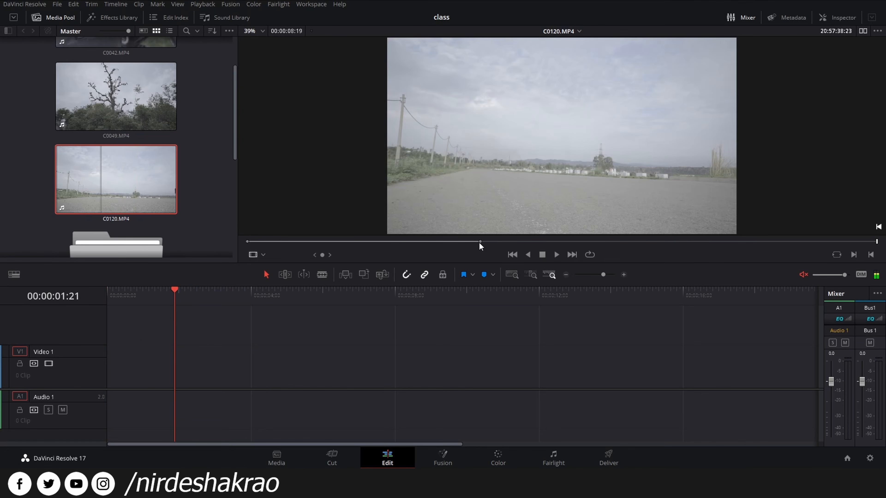
click(483, 241)
key(alt+o)
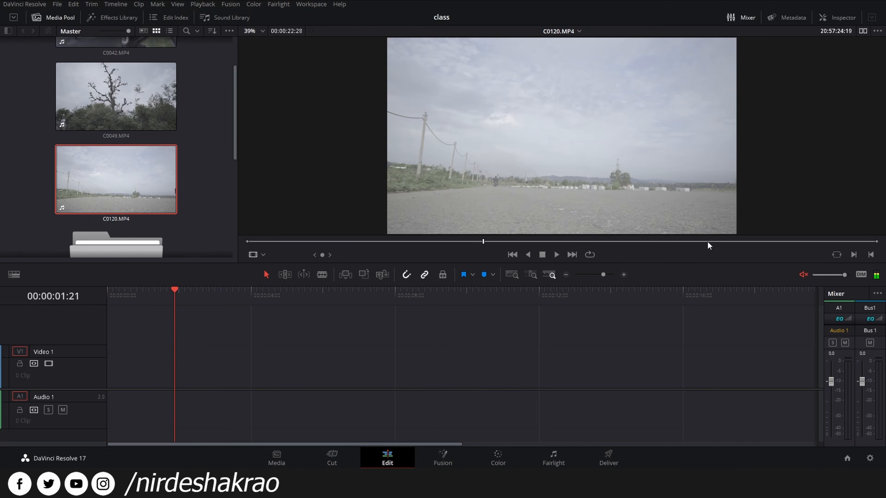
- Scrub through the full length of C0120.MP4 to examine which parts of the motorcycle shot are usable
click(297, 241)
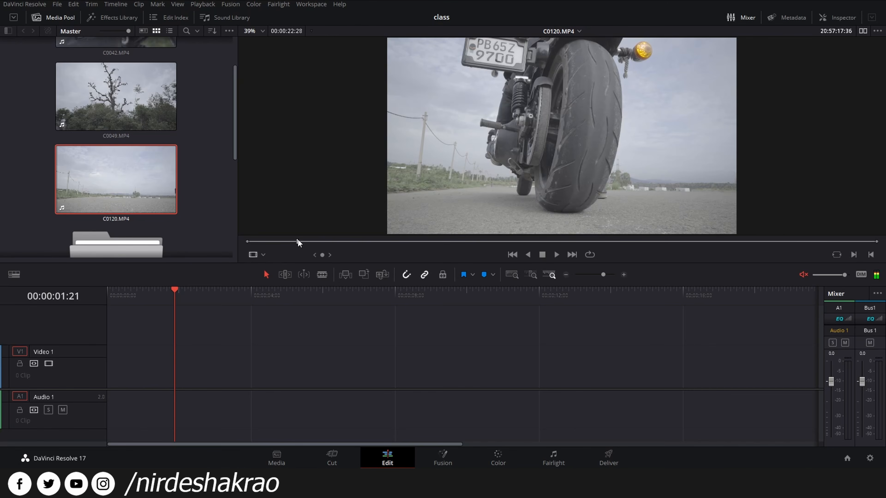
drag(299, 241, 328, 246)
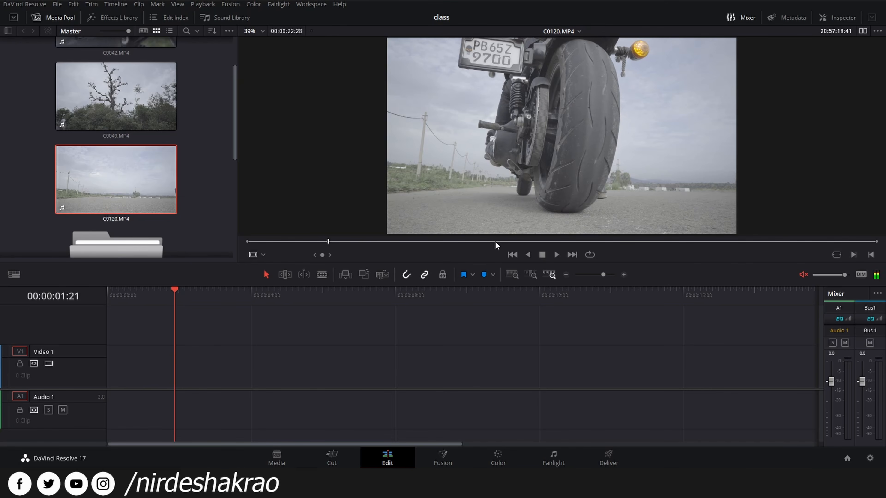
drag(504, 244, 775, 244)
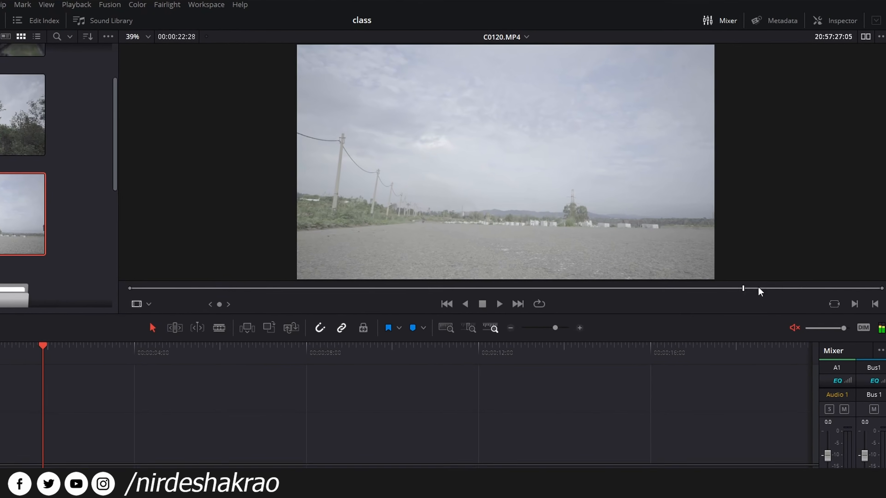
drag(759, 288, 882, 296)
drag(884, 341, 777, 347)
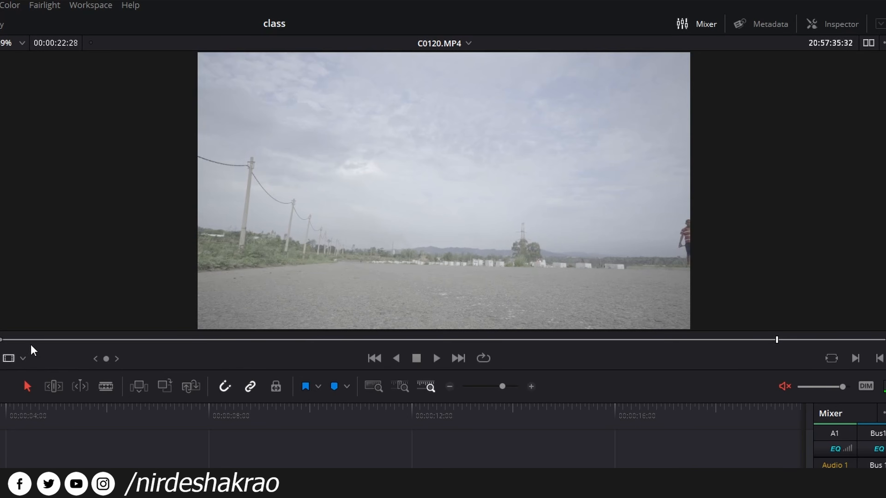
drag(2, 339, 115, 340)
drag(885, 339, 817, 339)
drag(589, 345, 398, 340)
drag(267, 340, 387, 340)
drag(115, 340, 1, 346)
drag(387, 341, 883, 341)
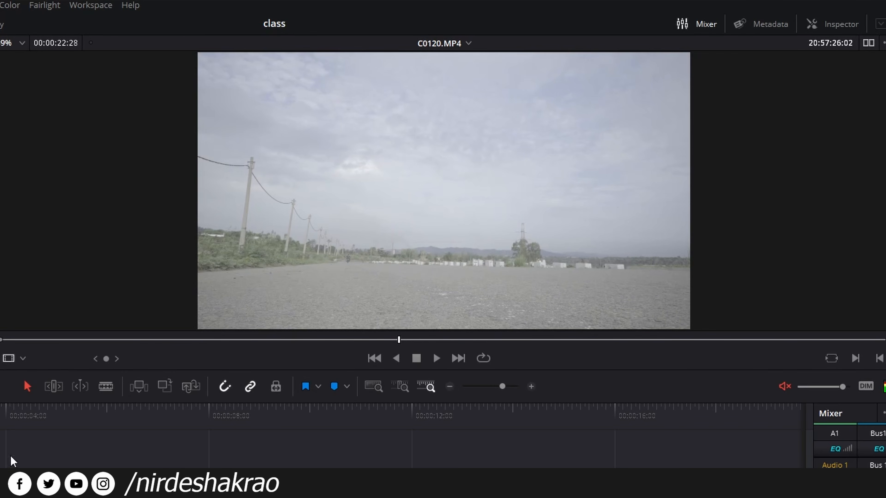
- Add a marker to C0120.MP4 at 20:57:20:39 and name it Begin
mouse_move(246, 168)
drag(76, 339, 193, 345)
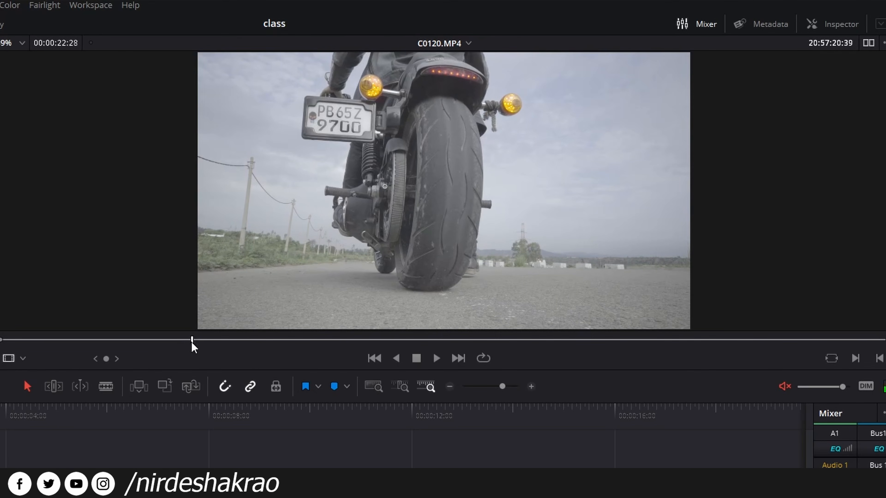
key(m)
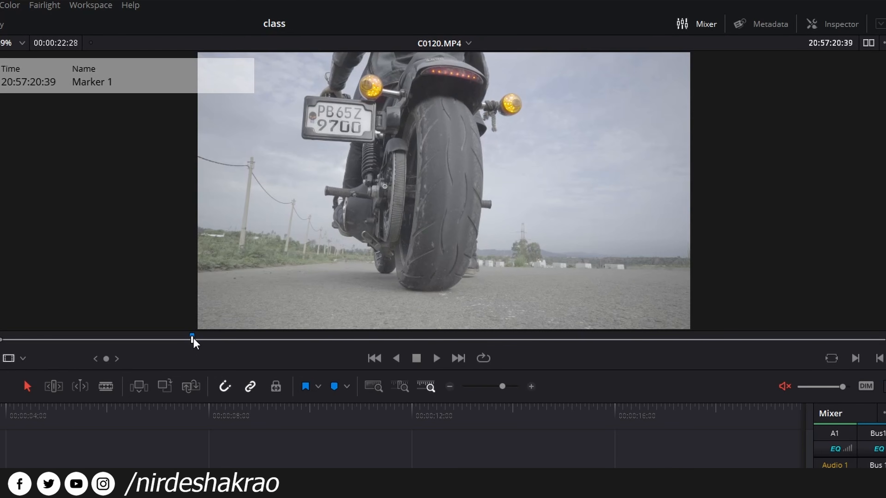
double_click(192, 338)
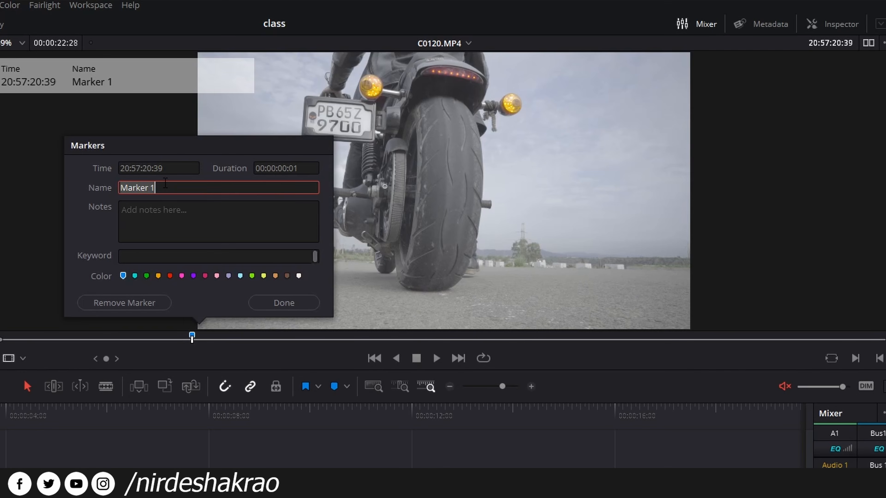
text(Begin)
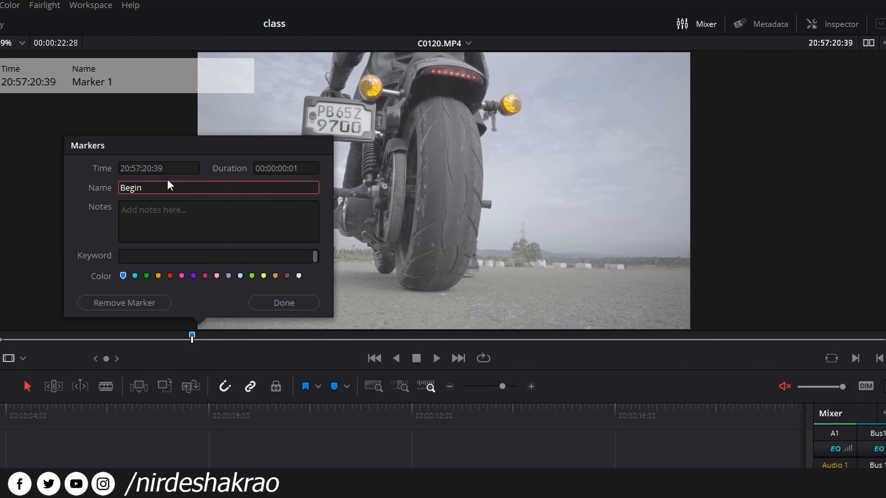
click(150, 223)
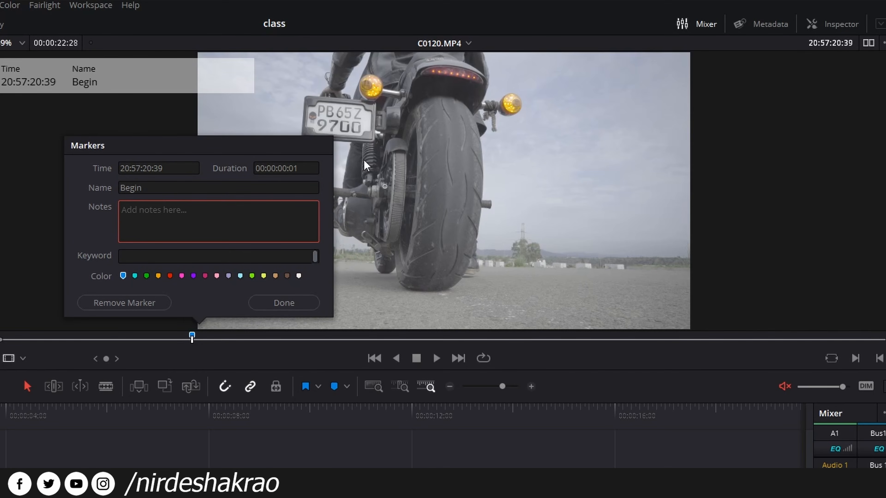
click(275, 303)
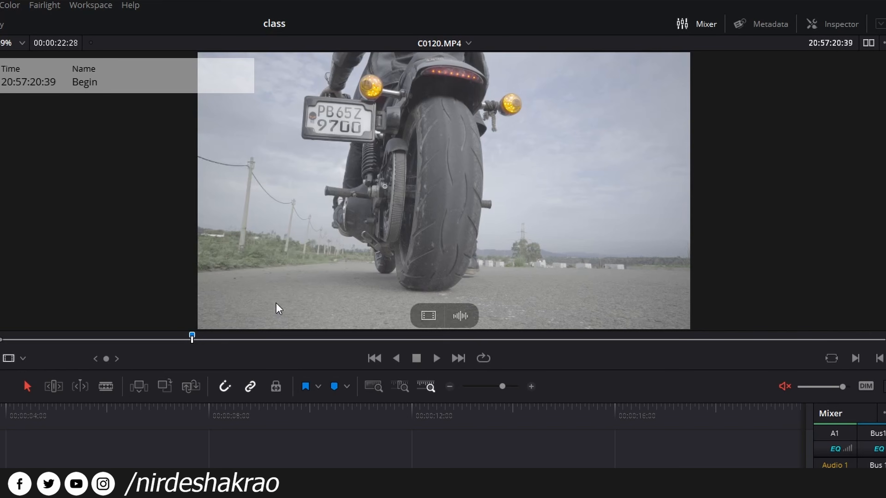
- Add two more markers to C0120.MP4 at 20:57:22:22 and 20:57:34:42, saving the project in between
mouse_move(289, 338)
mouse_down()
mouse_move(363, 351)
mouse_move(361, 343)
mouse_move(283, 341)
mouse_move(256, 329)
mouse_move(257, 340)
mouse_up()
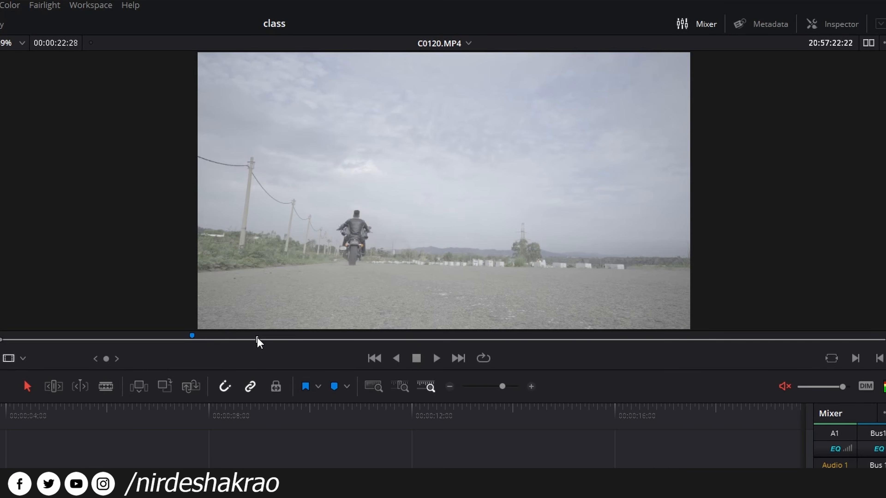
key(m)
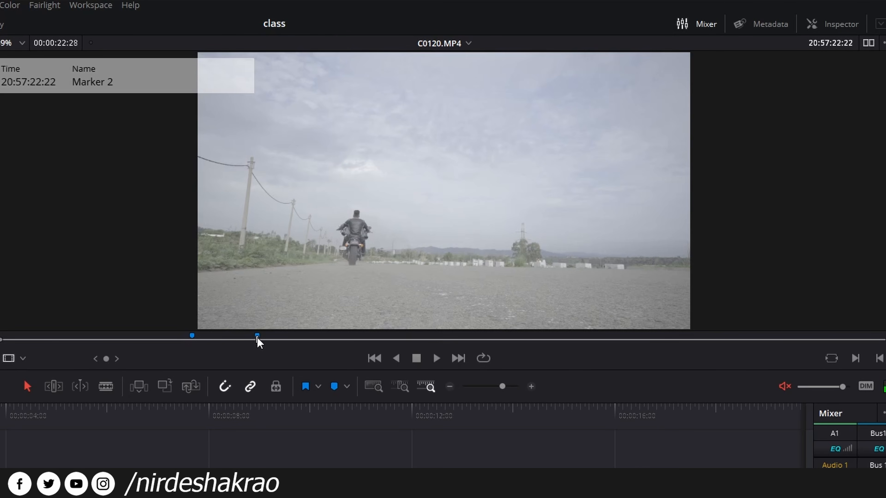
key(ctrl+s)
click(320, 339)
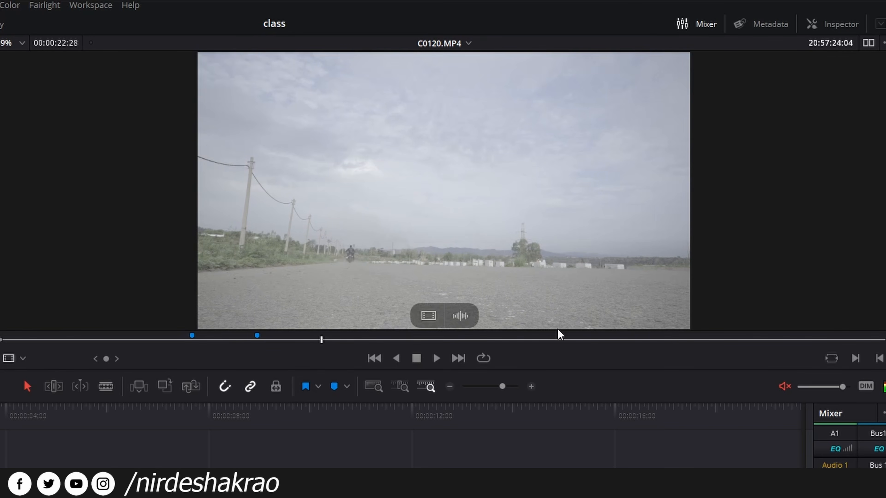
mouse_move(668, 338)
mouse_down()
mouse_move(802, 337)
mouse_move(745, 340)
mouse_up()
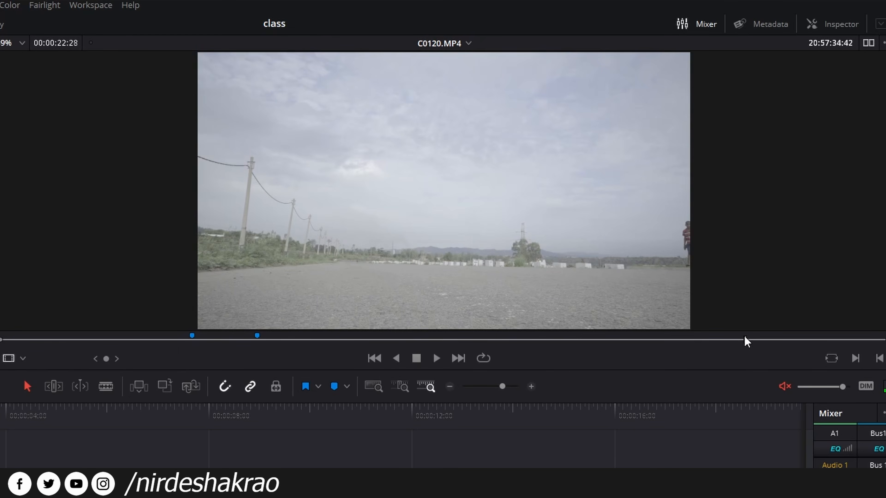
key(m)
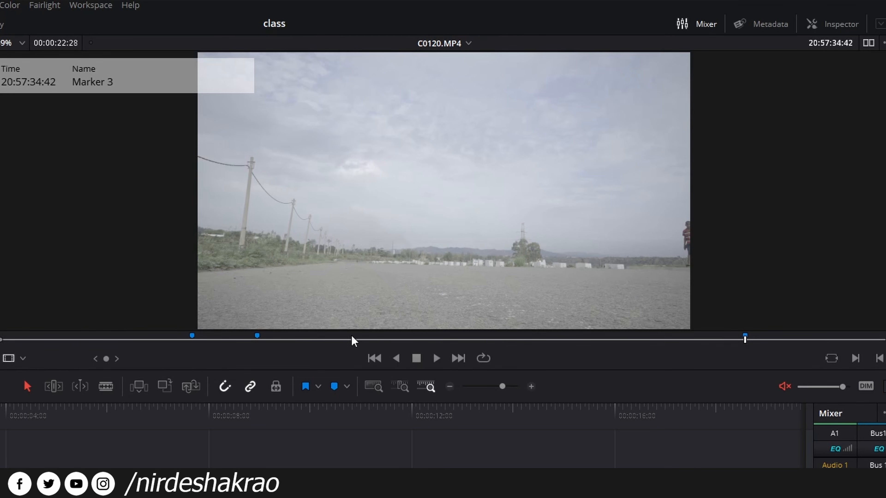
- Stretch the Begin marker into a range with a duration of 00:00:00:48
mouse_move(196, 337)
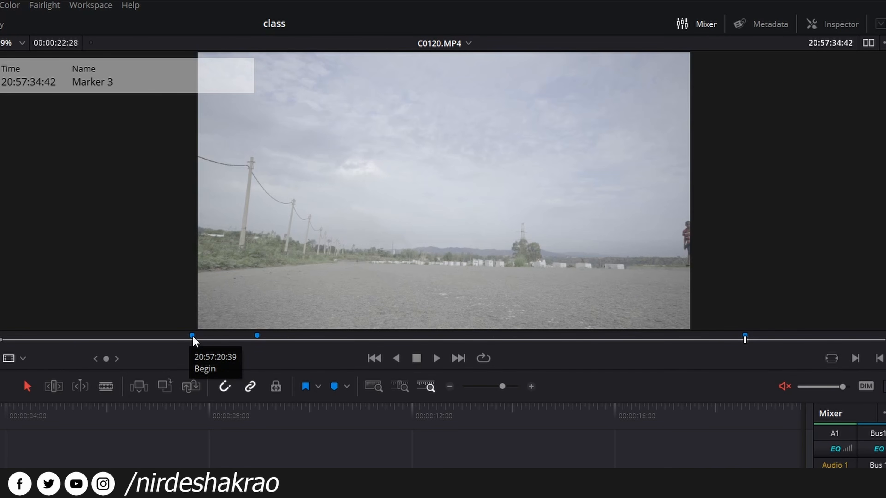
drag(192, 337, 201, 346)
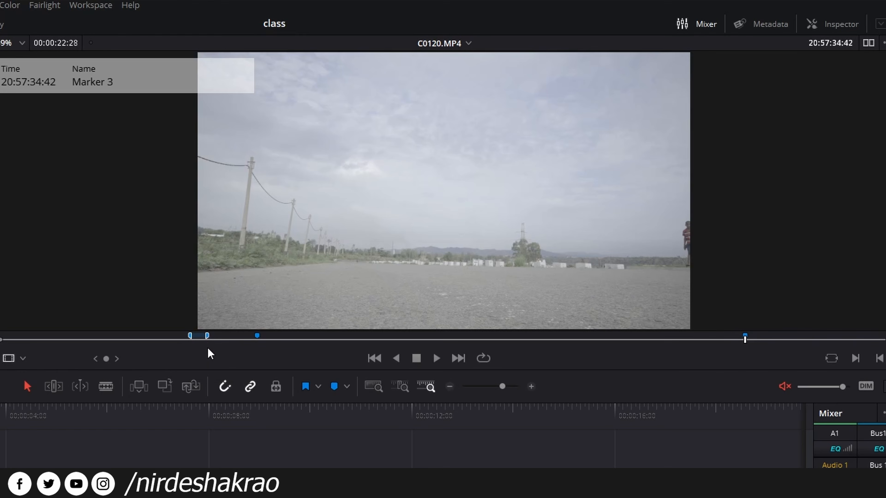
mouse_move(201, 335)
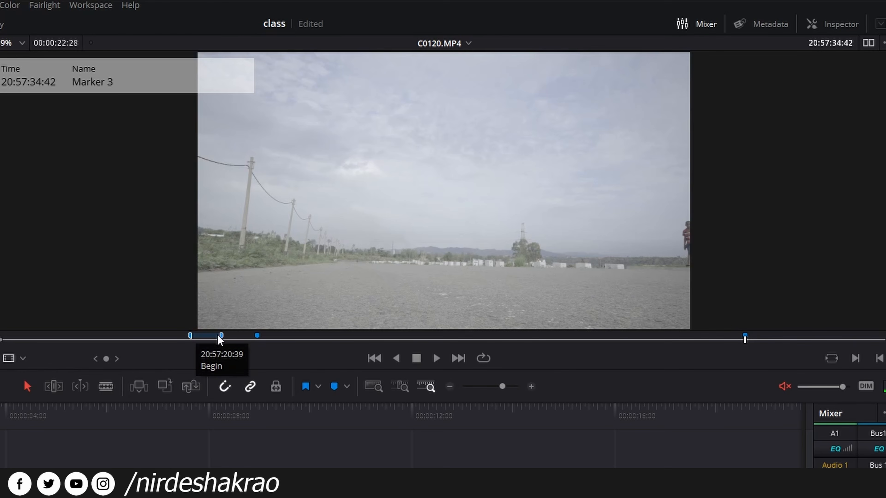
click(212, 338)
mouse_move(212, 339)
mouse_down()
mouse_move(197, 344)
mouse_move(224, 357)
mouse_move(230, 339)
mouse_up()
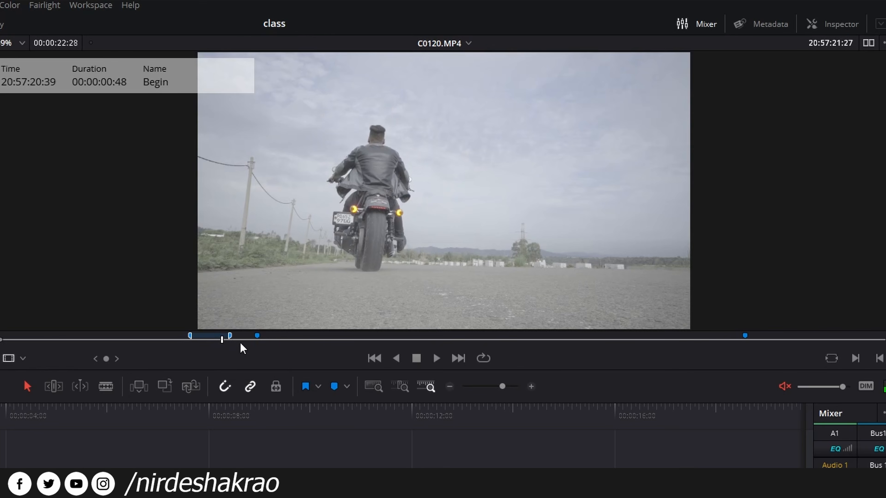
- Extend the second marker into a range ending at 20:57:23:12 and the third to a duration of 00:00:01:18
click(254, 338)
click(258, 337)
drag(257, 337, 289, 353)
click(745, 337)
mouse_move(745, 336)
mouse_down()
mouse_move(779, 353)
mouse_move(777, 337)
mouse_move(801, 336)
mouse_up()
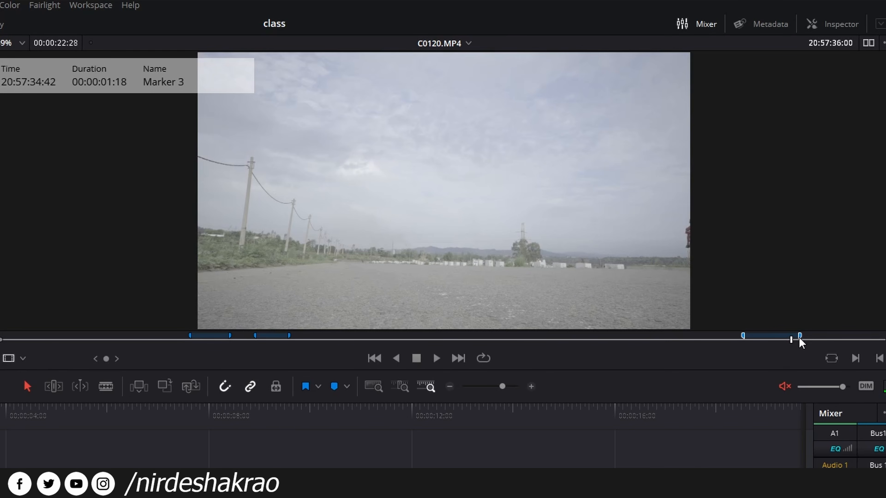
click(754, 343)
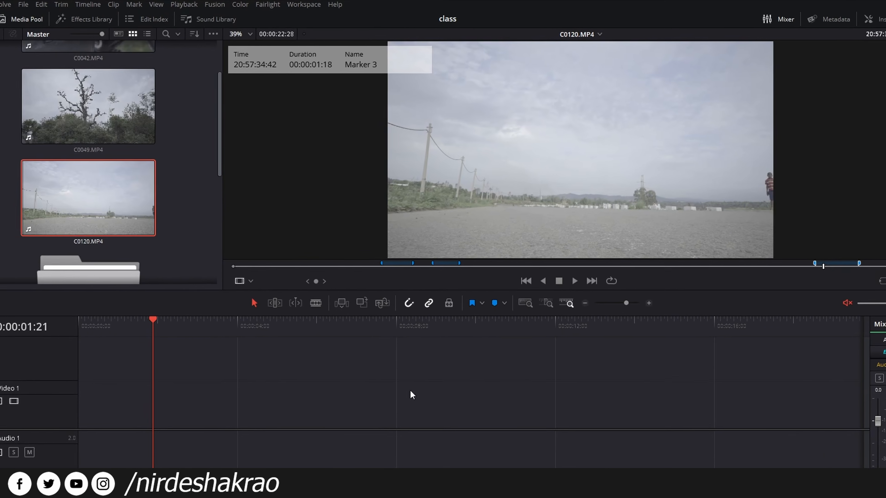
- Place the whole C0120.MP4 clip on Timeline 1 at 00:00:01:21 and inspect its marker ranges, ending with the playhead at 00:00:06:17
drag(116, 172, 389, 354)
scroll(389, 353, down, 3)
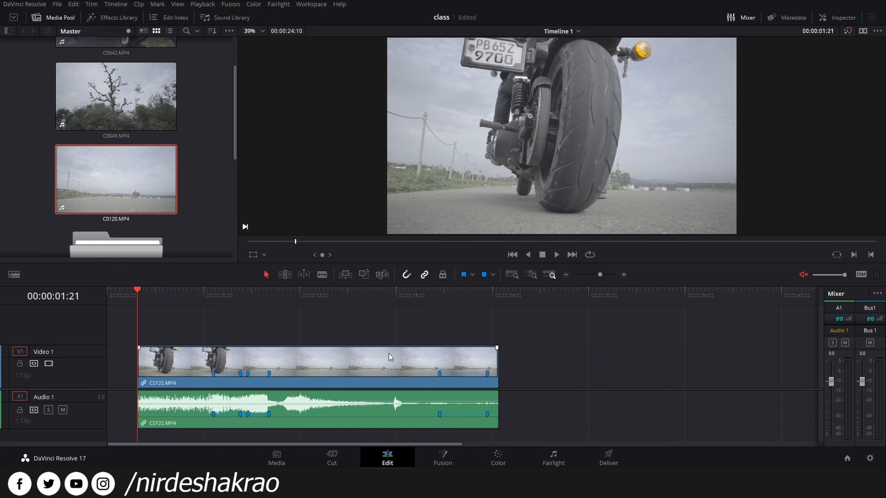
click(238, 365)
click(214, 376)
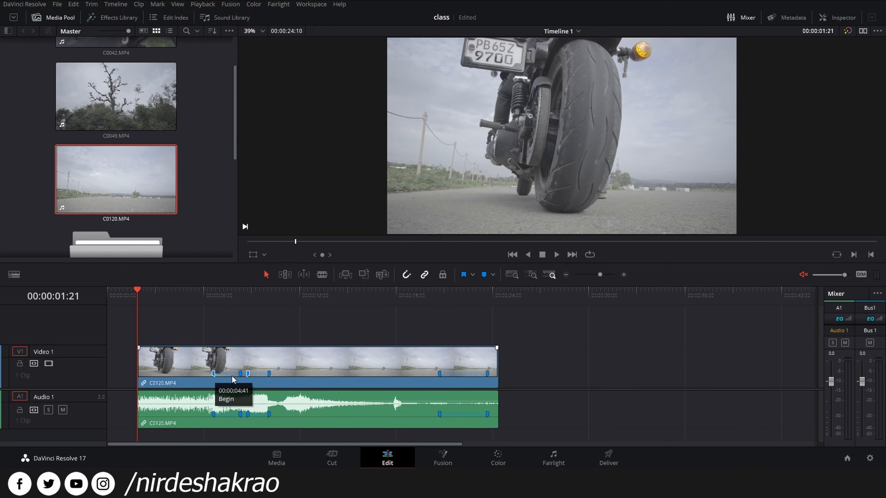
click(240, 374)
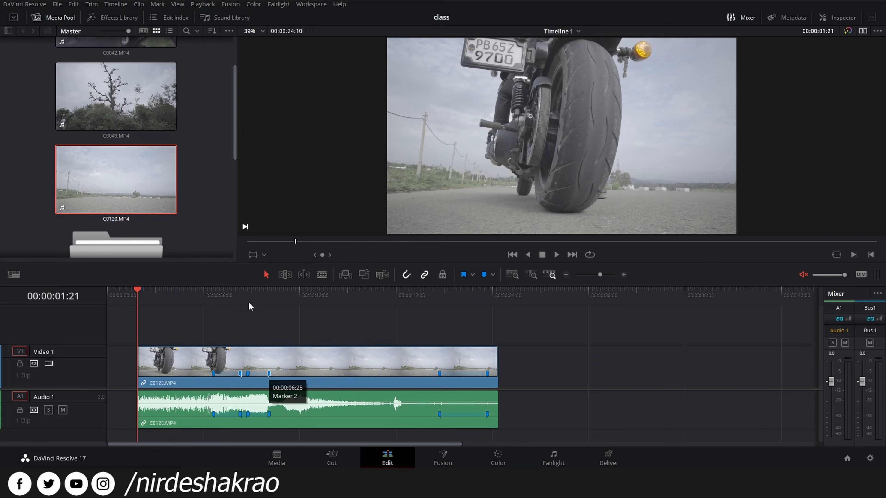
click(233, 299)
click(215, 301)
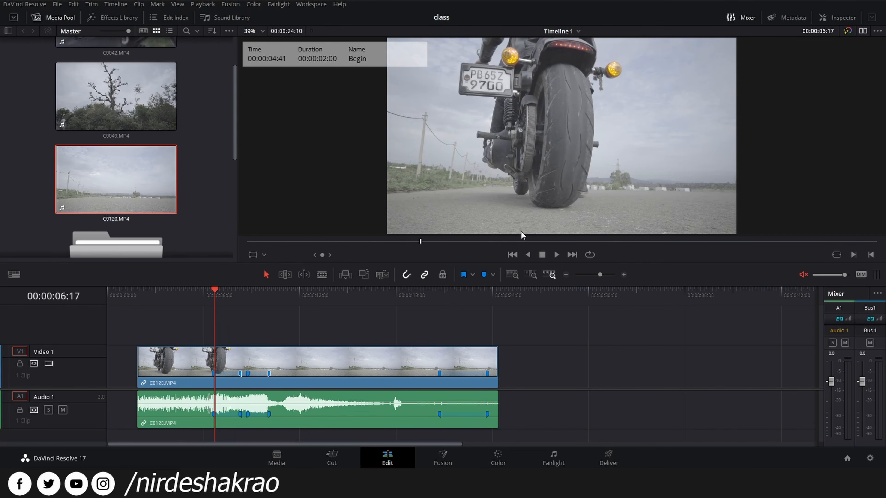
- Delete C0120.MP4 from Timeline 1
click(371, 364)
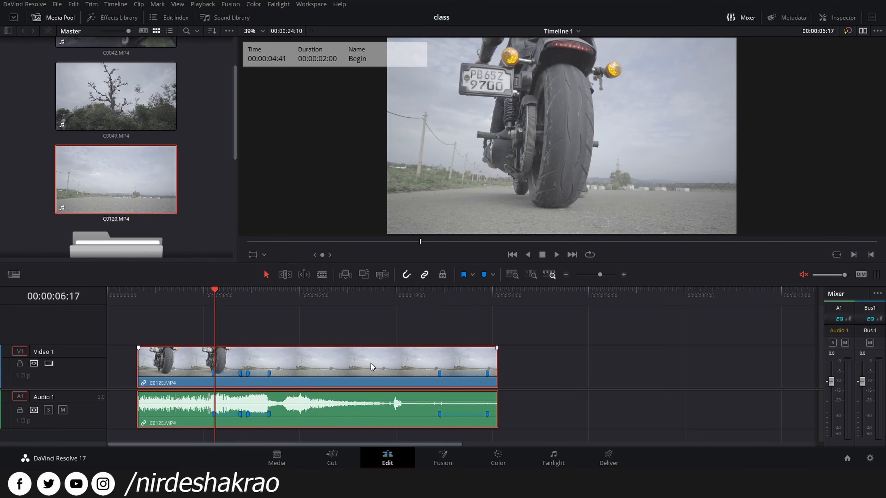
key(Delete)
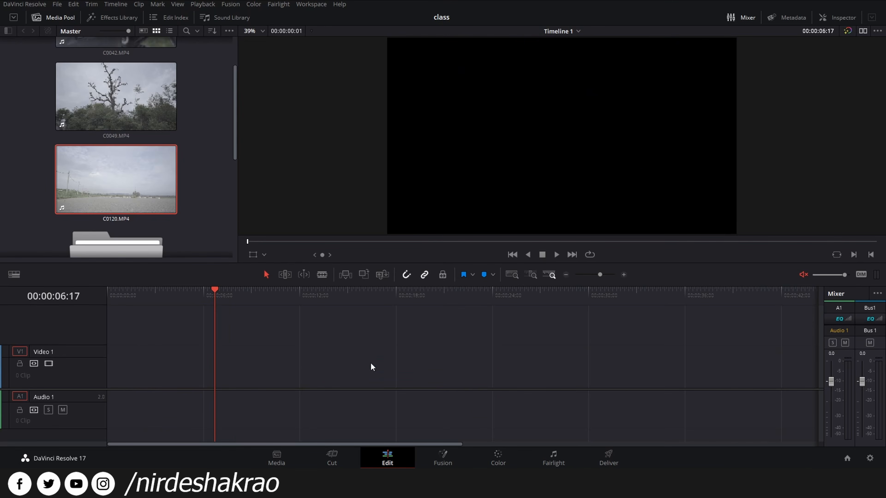
- Open the C0120.MP4 source clip and, with the Media Pool shown as a list, select its Begin marker range
double_click(113, 159)
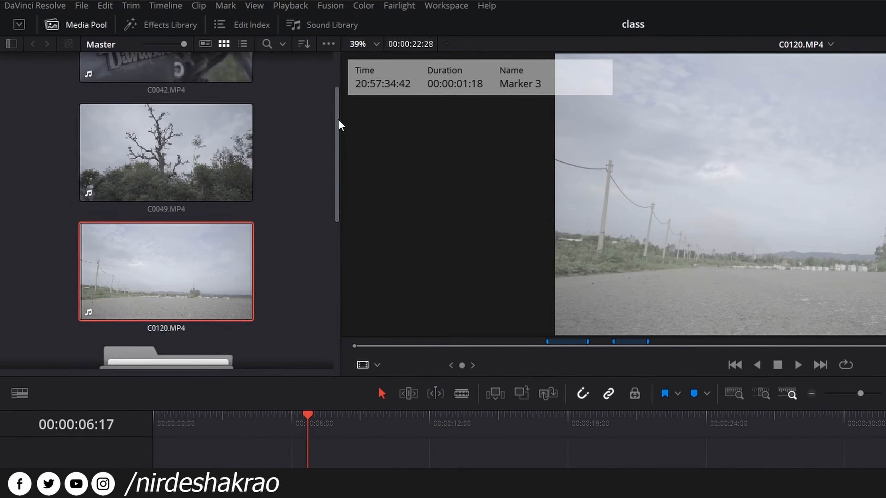
scroll(231, 54, up, 2)
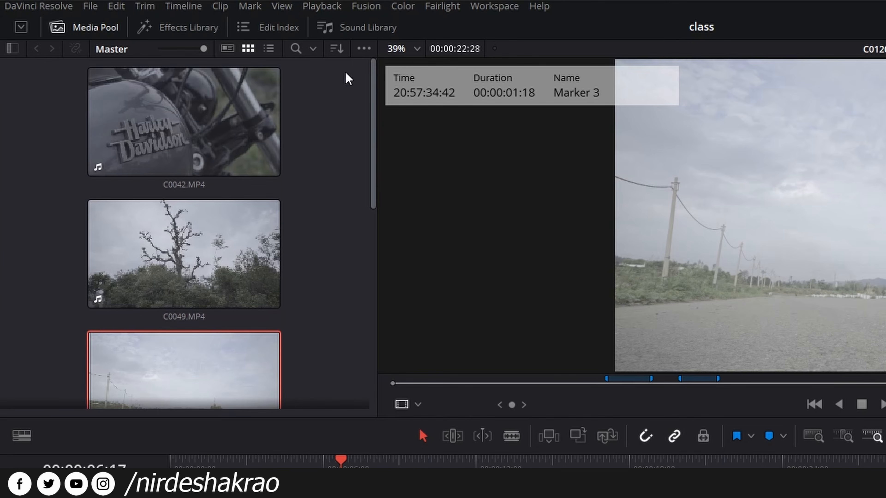
click(268, 48)
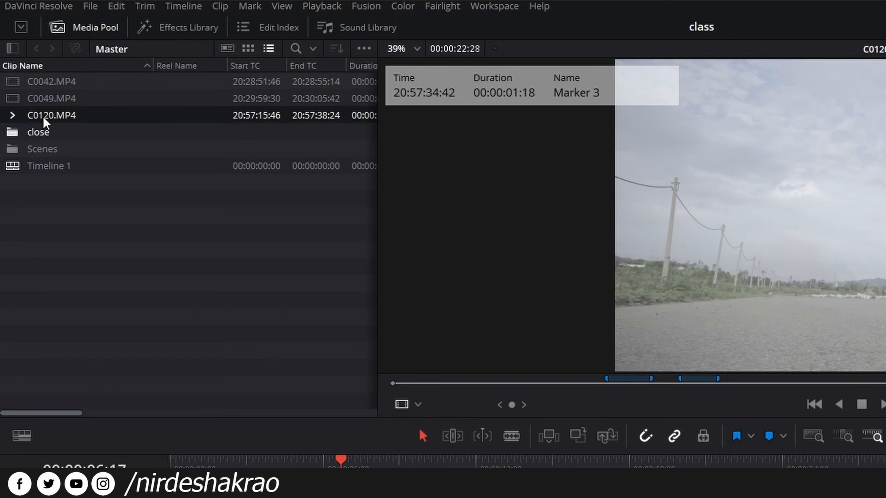
click(11, 114)
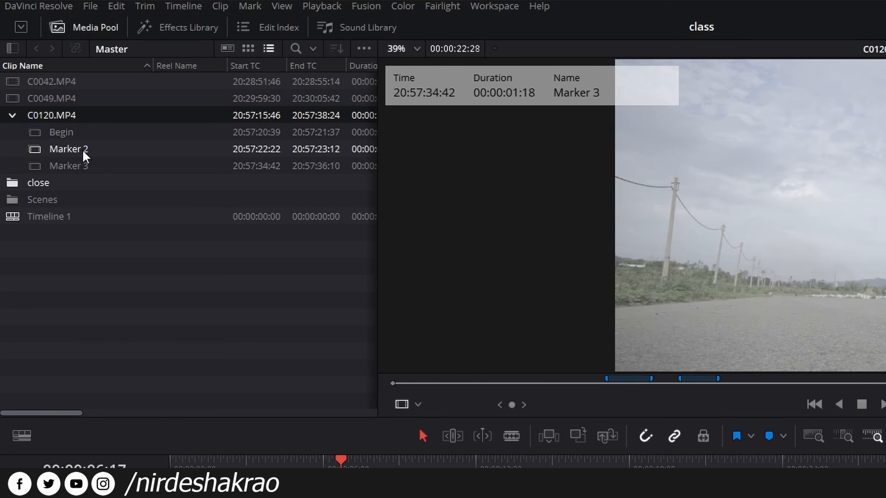
click(84, 134)
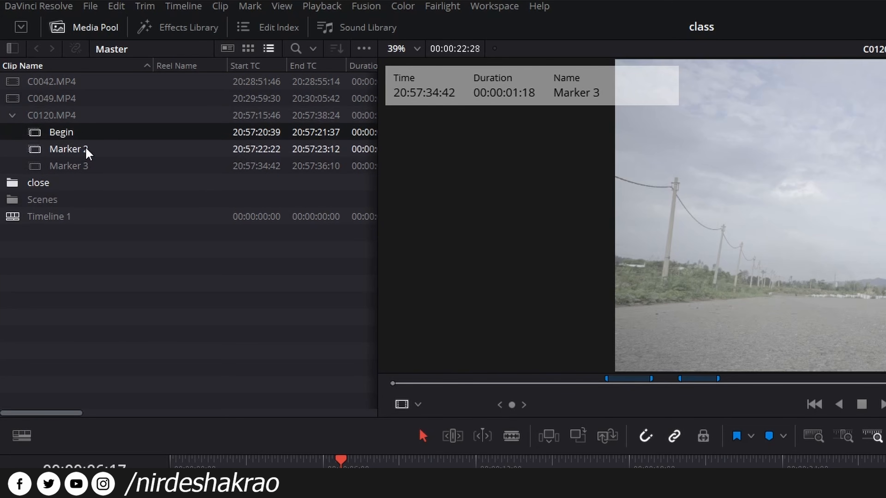
- Select the Begin, Marker 2 and Marker 3 ranges of C0120.MP4 together and place them as three consecutive clips on Timeline 1
click(86, 167)
click(88, 139)
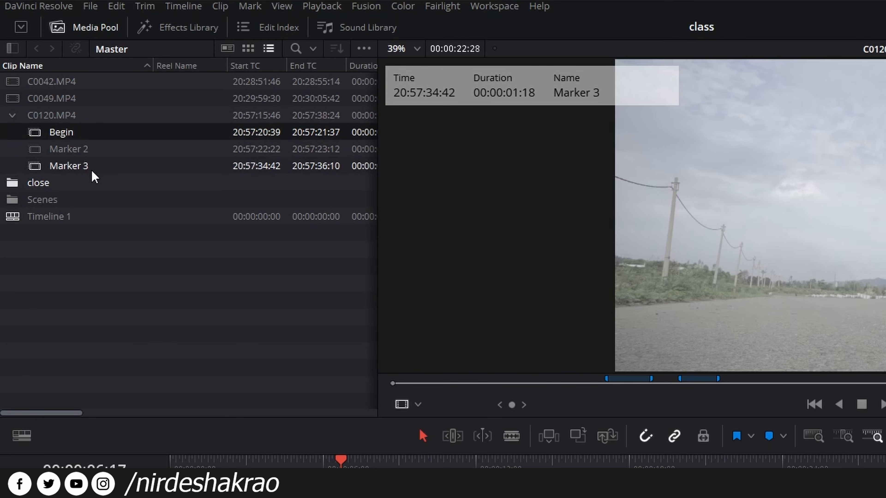
shift+click(92, 170)
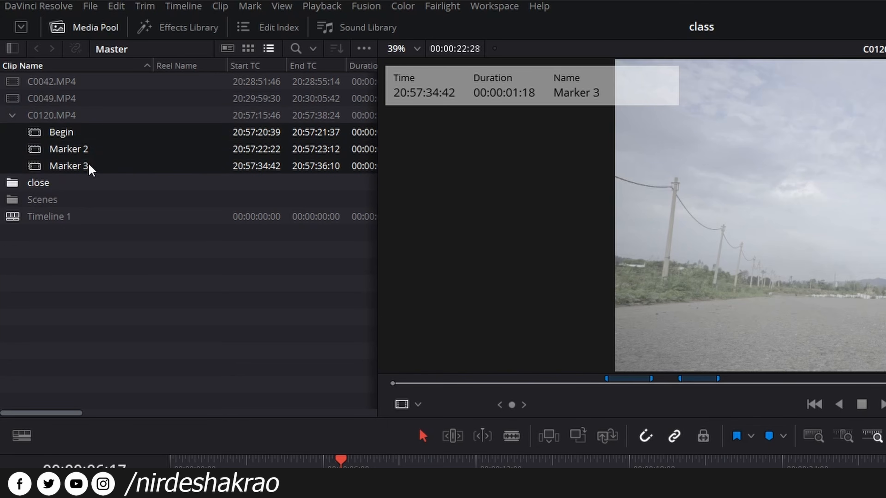
drag(88, 166, 454, 335)
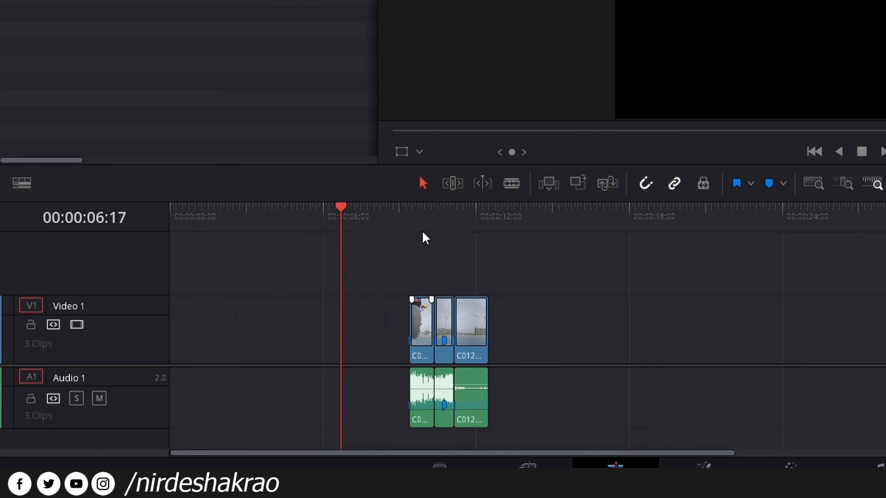
- Play back the three marker-range clips on Timeline 1, checking the cuts between them through to 00:00:12:06
key(Down)
key(space)
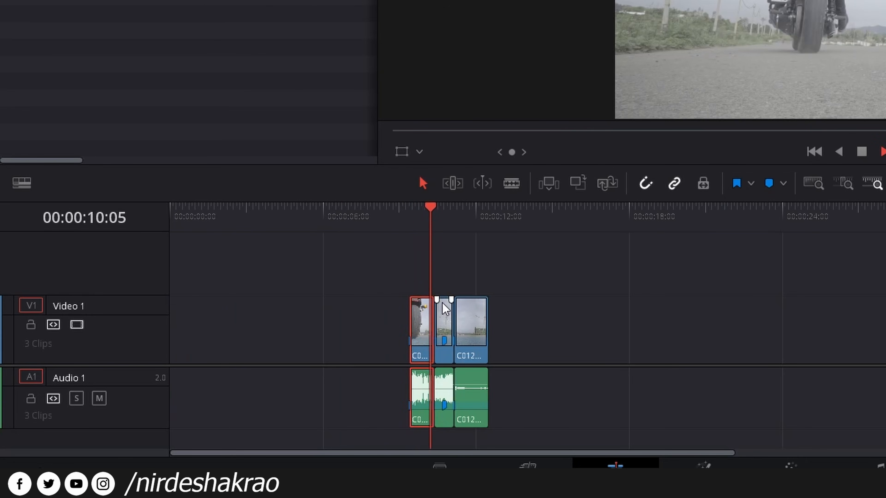
key(space)
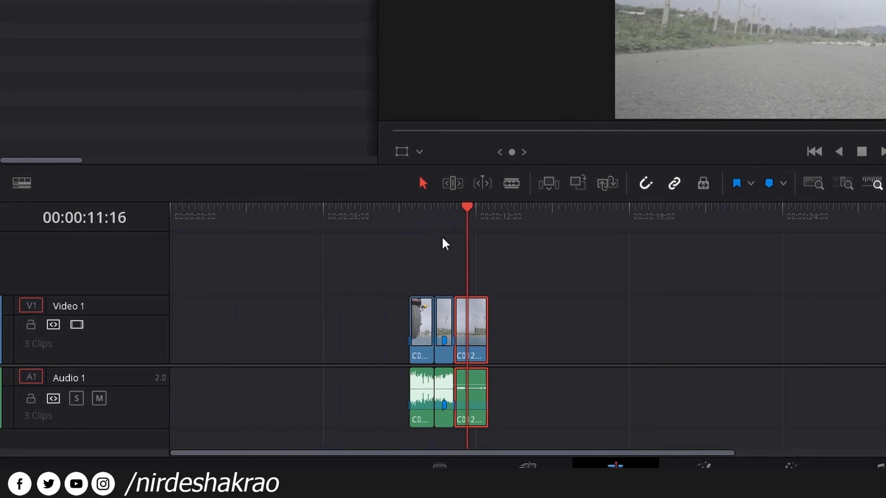
key(Up)
key(space)
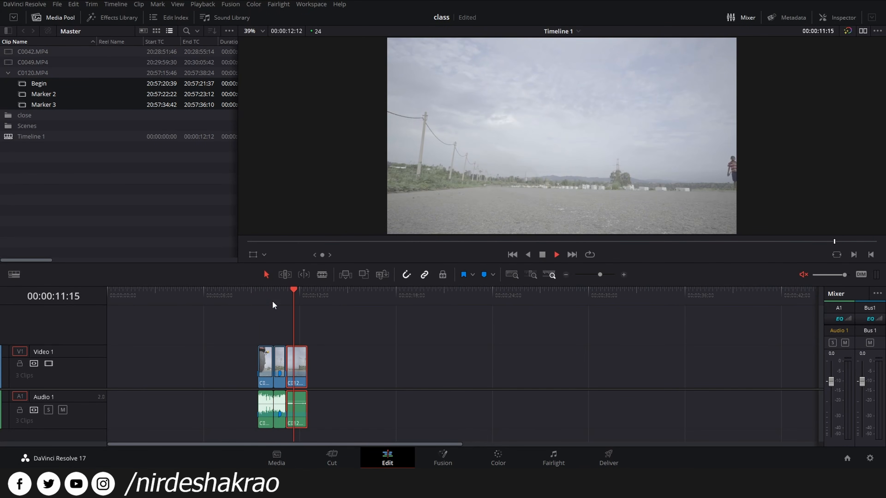
key(space)
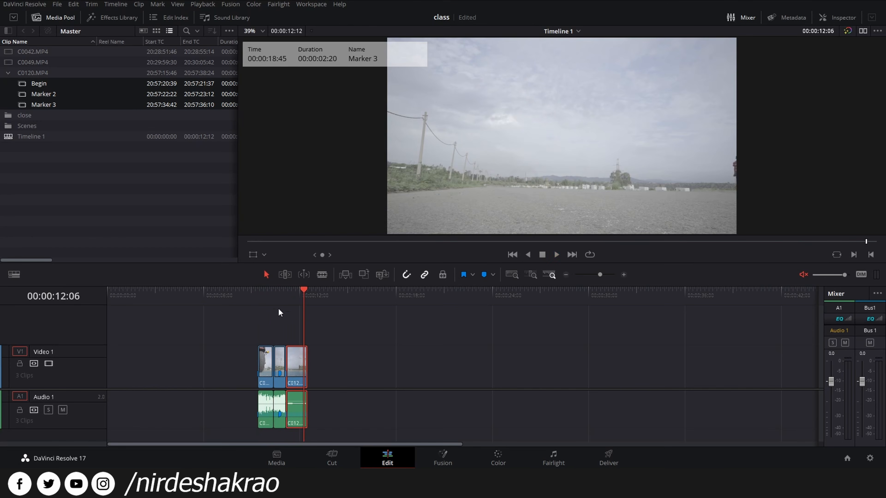
- Delete the empty gap before the three clips on Timeline 1 and return the playhead to 00:00:00:00
scroll(364, 343, down, 5)
scroll(362, 344, up, 1)
click(135, 370)
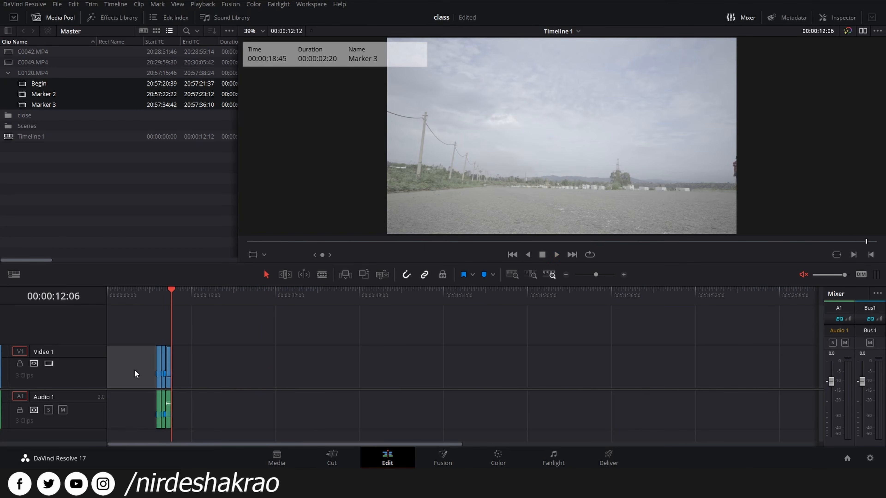
key(Delete)
scroll(134, 369, up, 4)
click(156, 300)
drag(157, 300, 103, 319)
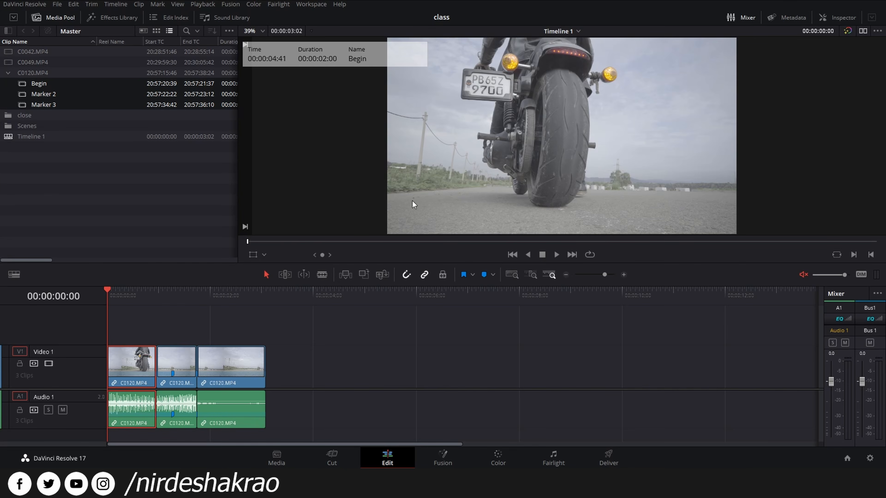
- Review the marker ranges listed under C0120.MP4 in the Media Pool against the clips on the timeline
click(8, 73)
click(8, 73)
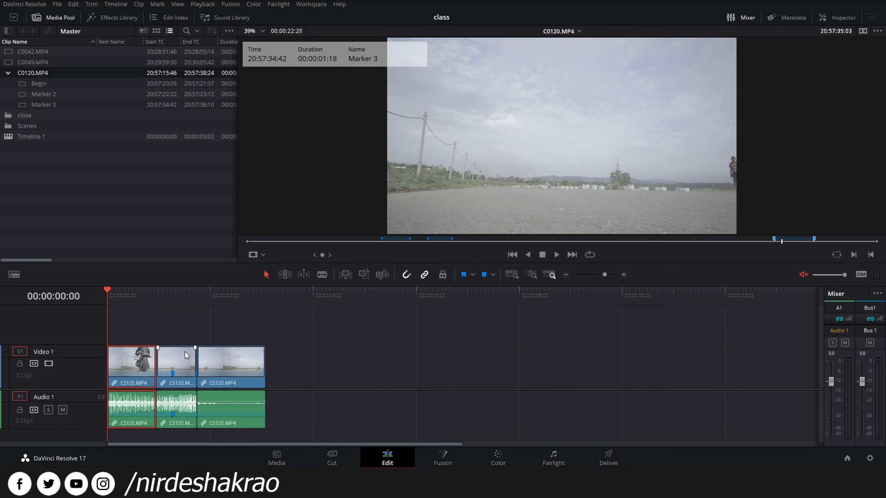
scroll(336, 360, down, 1)
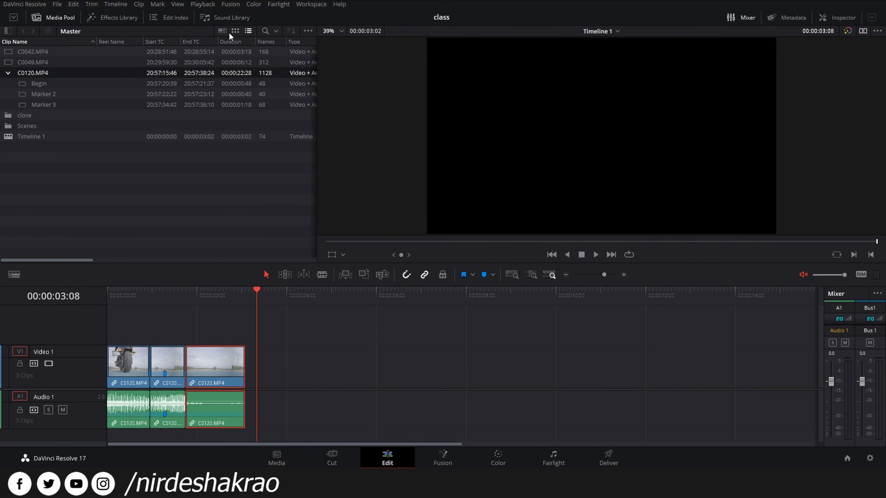
- Show the Media Pool as thumbnails and delete the three C0120.MP4 clips from Timeline 1
click(235, 31)
click(73, 412)
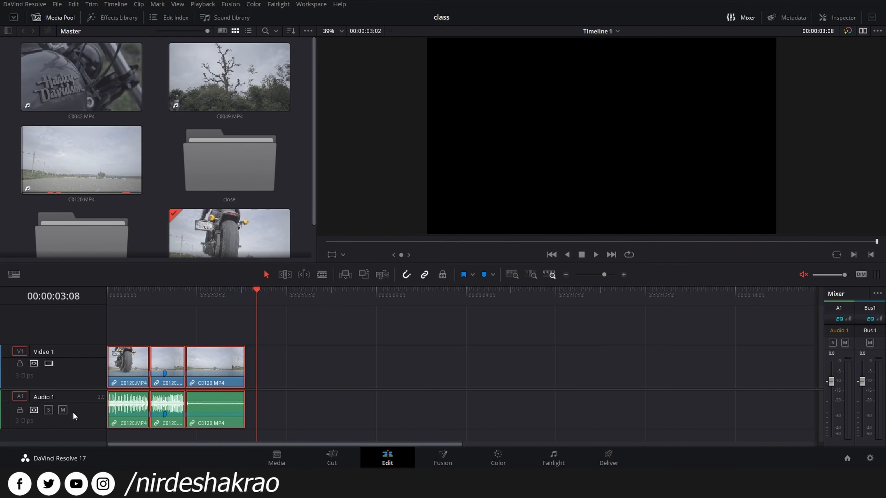
key(Delete)
- Place C0049.MP4 on Timeline 1 starting at about 00:00:04:00 and put the playhead at 00:00:06:17
drag(218, 83, 106, 399)
drag(229, 58, 183, 380)
click(230, 296)
scroll(229, 307, up, 1)
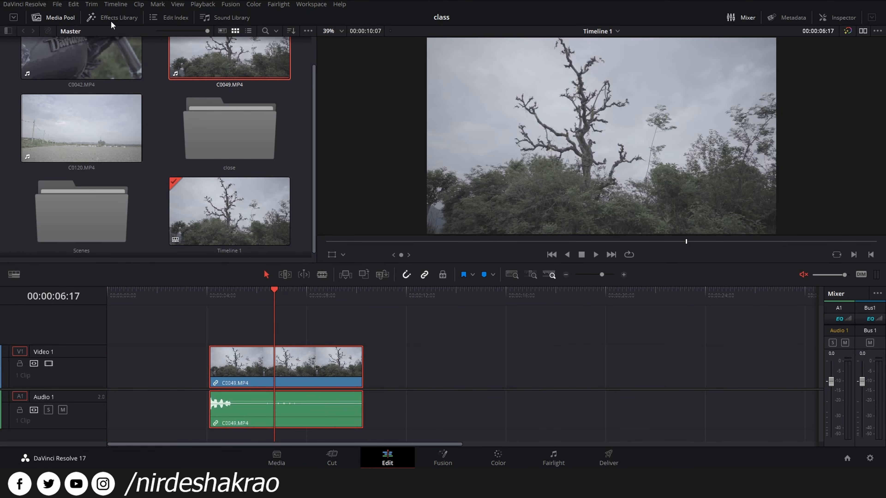
- Open the Effects Library, collapse the Open FX group and show the Titles category of the Toolbox
click(117, 18)
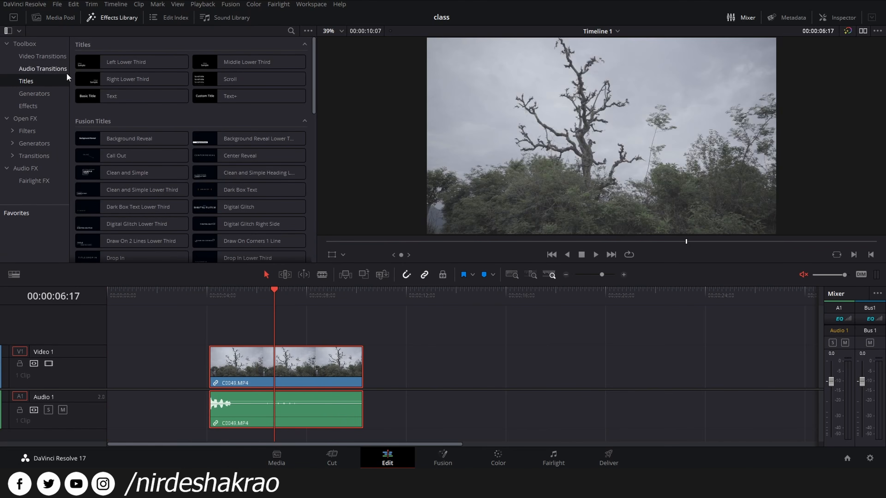
click(33, 57)
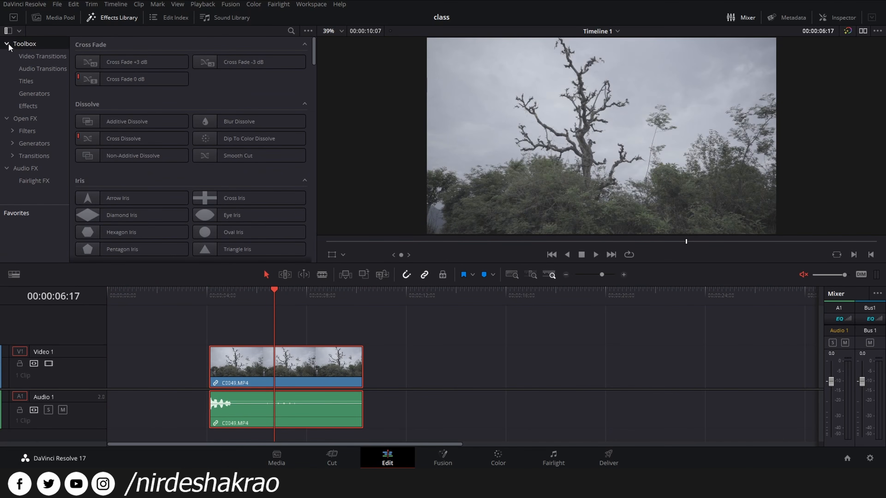
click(7, 44)
click(7, 56)
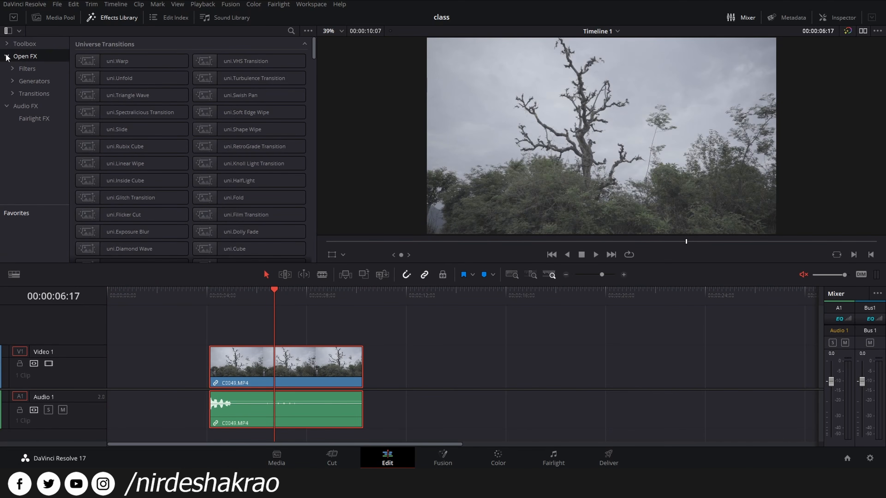
click(7, 57)
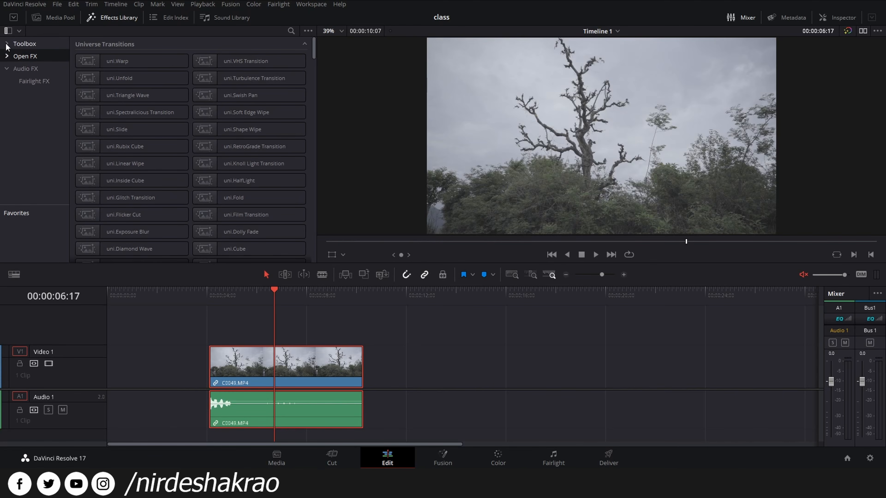
click(7, 44)
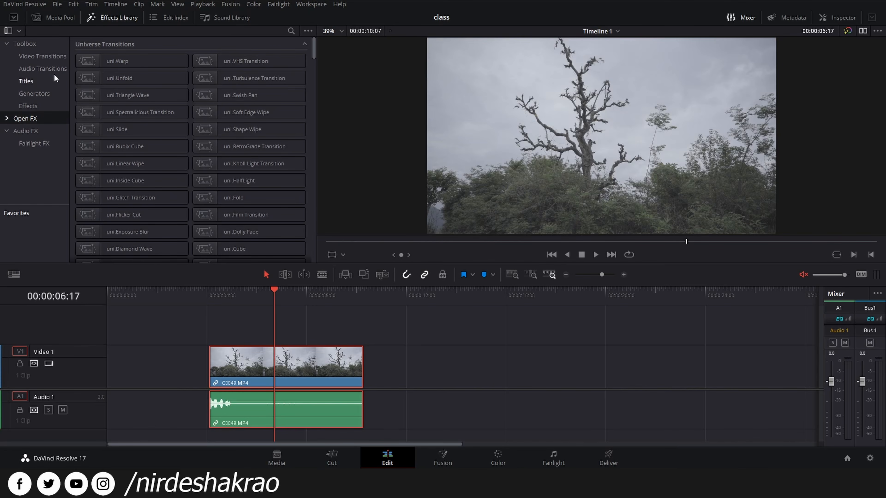
click(37, 81)
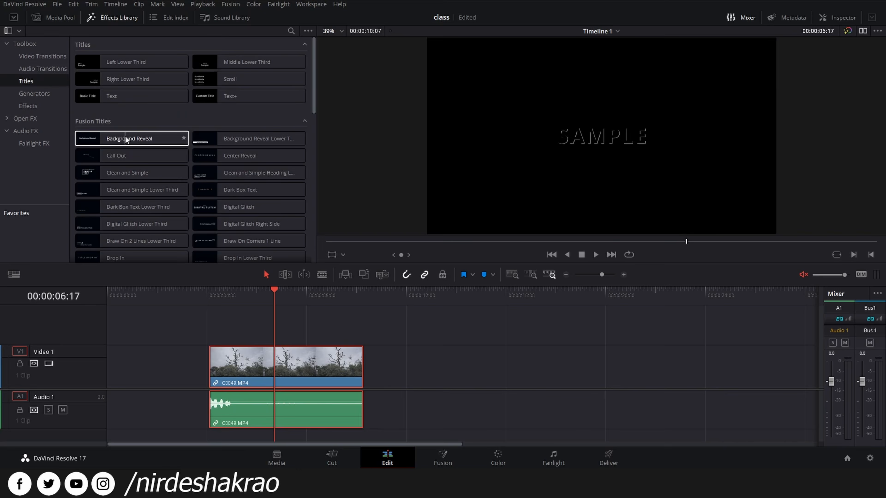
- Collapse the Fusion Titles group and add the basic Text title on Video 2 above C0049.MP4, ending with that clip
click(107, 149)
click(305, 120)
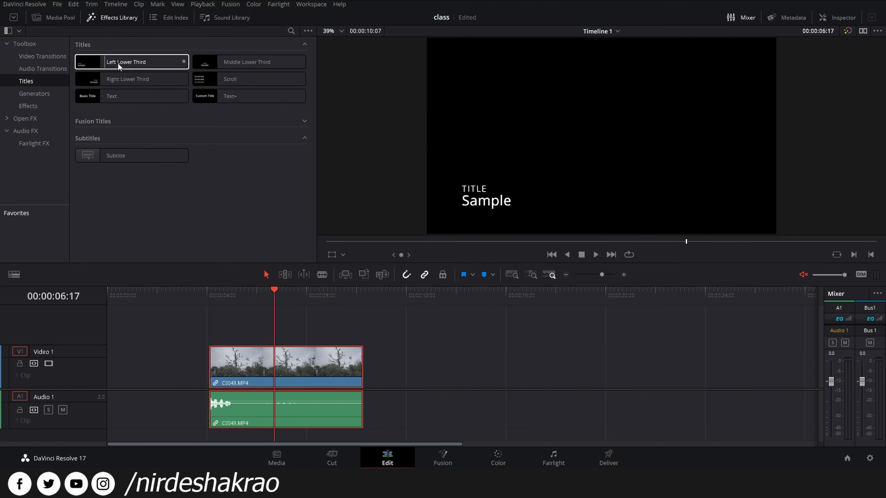
drag(91, 99, 240, 329)
click(307, 327)
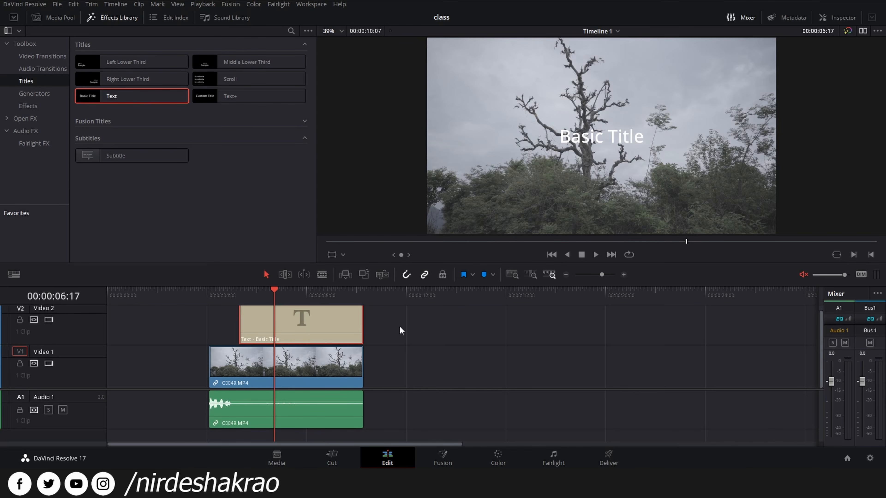
- Open the Text title's properties in the Inspector and replace its text with "MY TITLE"
click(314, 360)
click(282, 328)
click(834, 18)
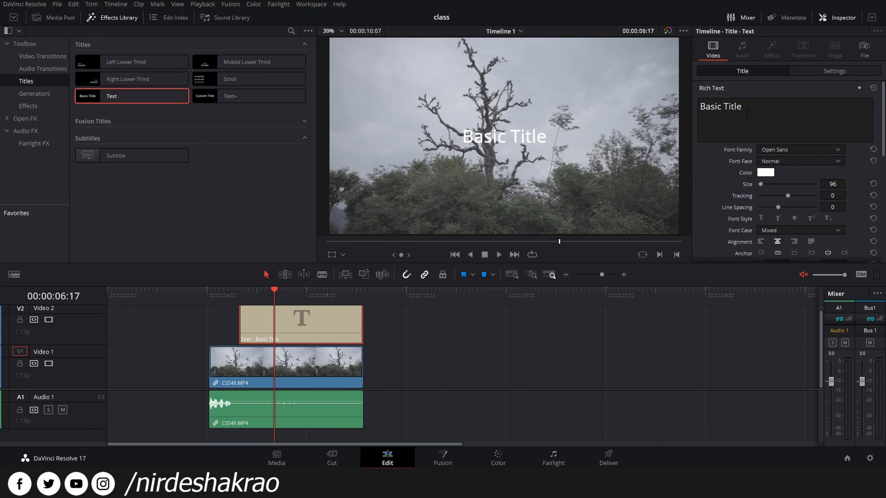
click(754, 107)
key(ctrl+a)
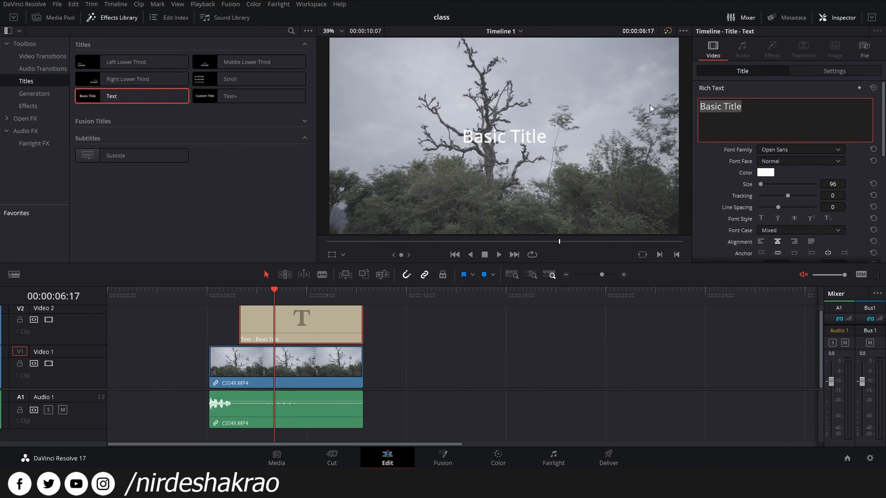
text(MY)
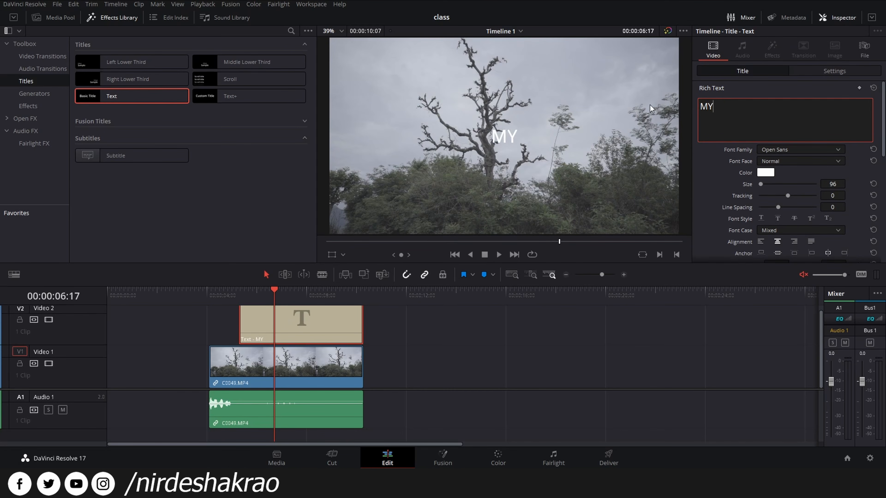
text( TITLE)
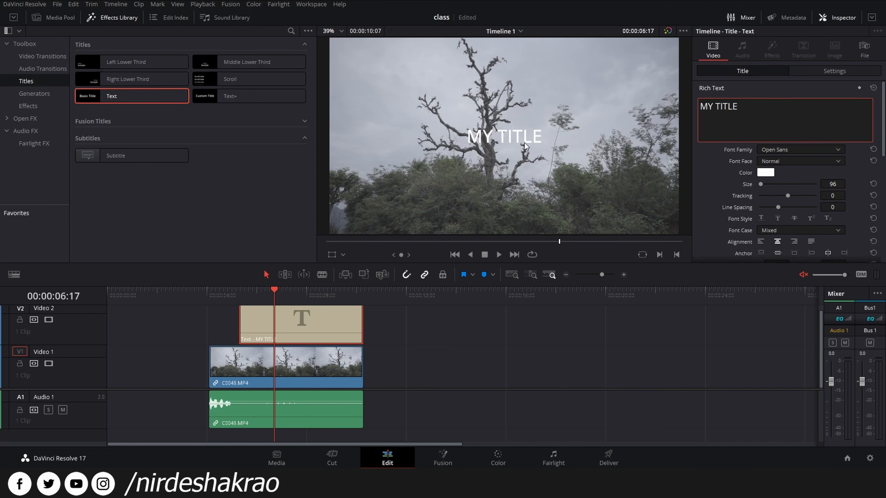
- Set the title's text color to black
click(766, 172)
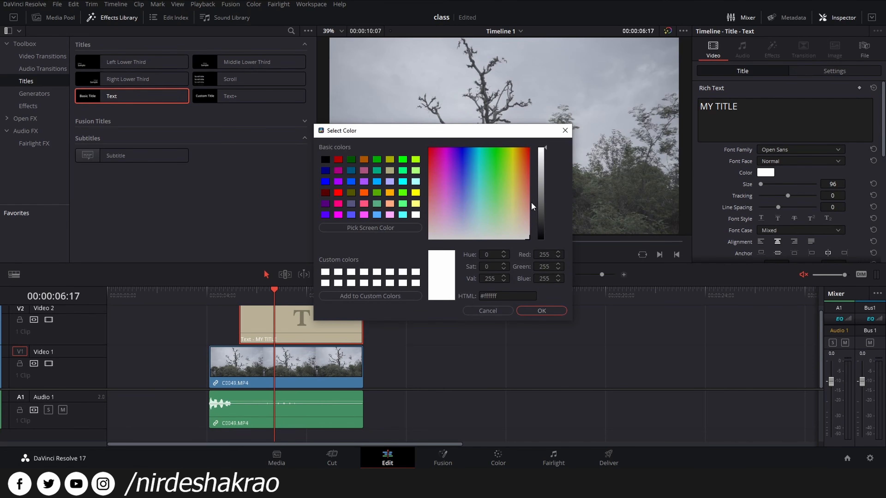
drag(541, 224, 541, 260)
click(538, 311)
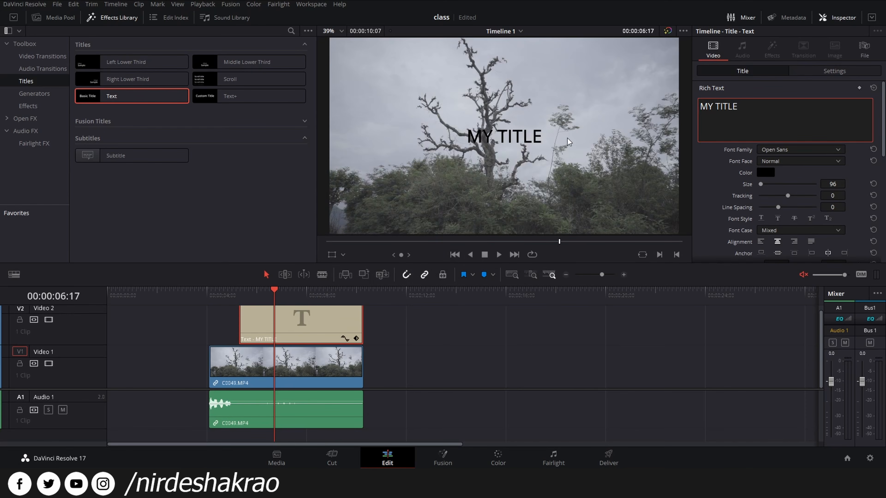
- Format the title with size 134, tracking 17, line spacing 428 and left alignment, saving the project along the way
mouse_move(761, 184)
mouse_down()
mouse_move(797, 201)
mouse_move(789, 208)
mouse_up()
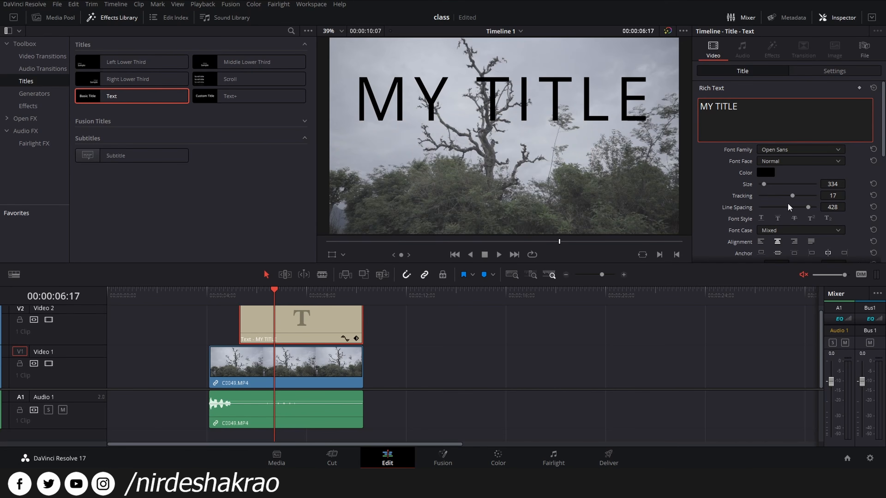
key(ctrl+s)
click(761, 241)
click(778, 242)
click(794, 243)
drag(762, 186, 761, 183)
- Add a second line reading "is amazing" to the title text
click(761, 112)
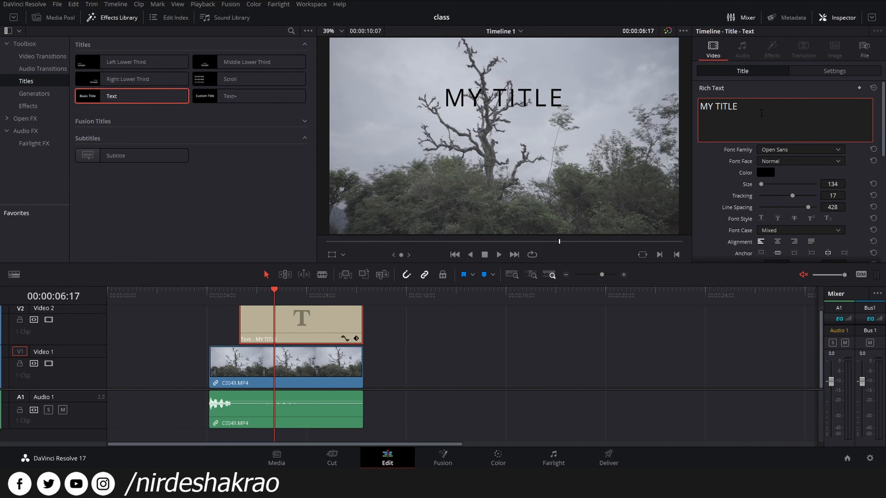
key(Return)
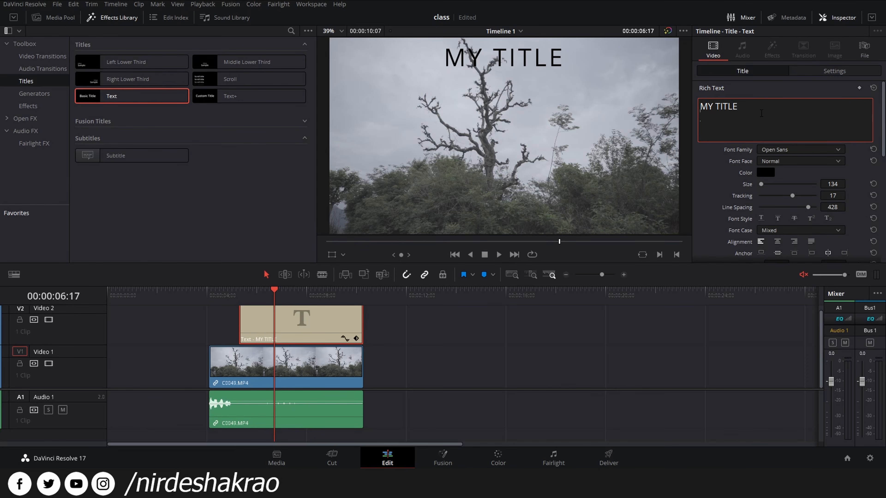
text(is a)
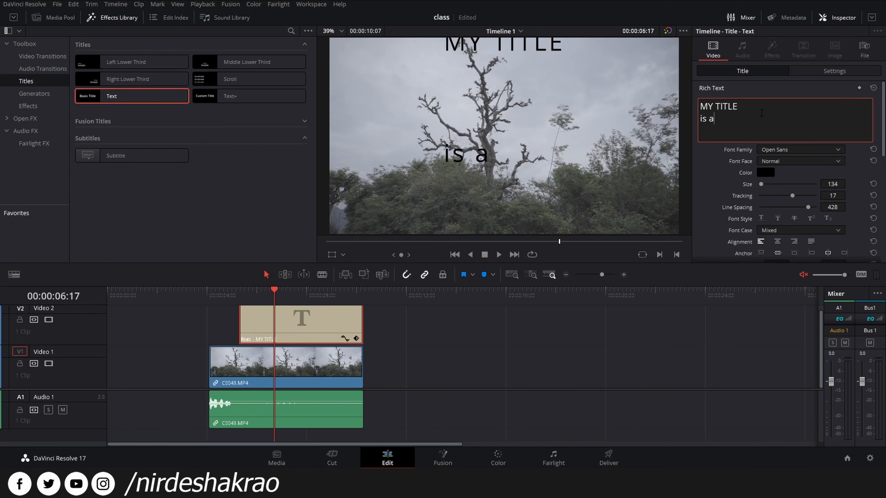
text(mazing)
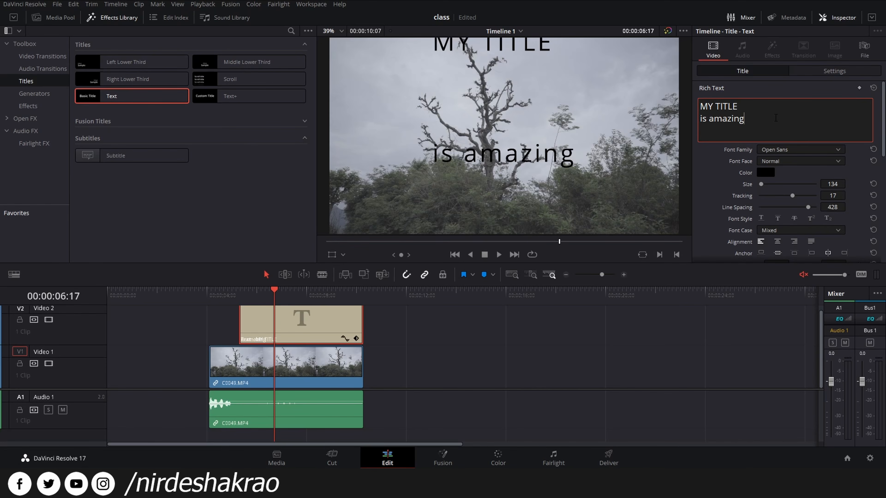
- Set the two-line title's line spacing to -46 and size to 167, try center alignment, and finish with right alignment
drag(808, 207, 775, 208)
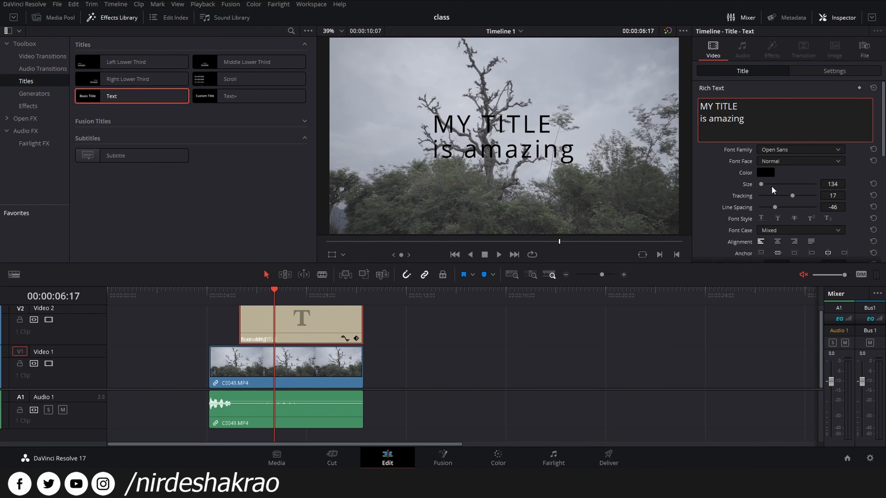
click(778, 242)
mouse_move(762, 184)
mouse_down()
mouse_move(772, 184)
mouse_move(761, 185)
mouse_up()
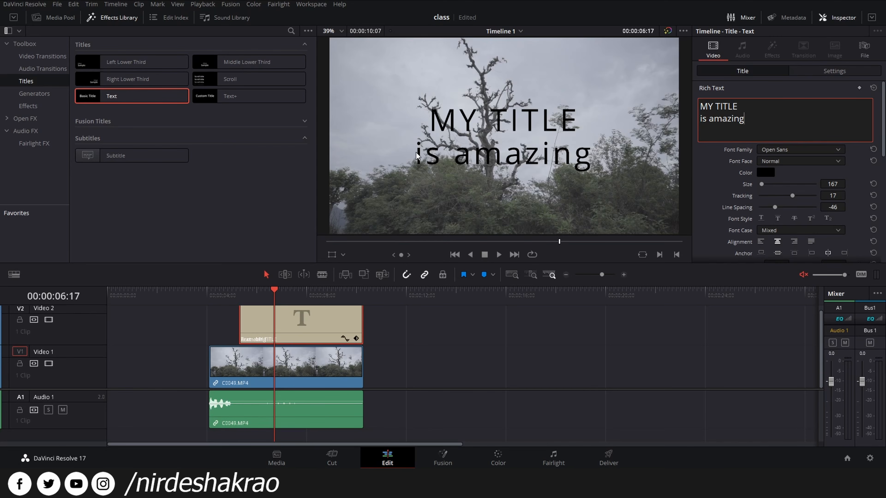
click(794, 241)
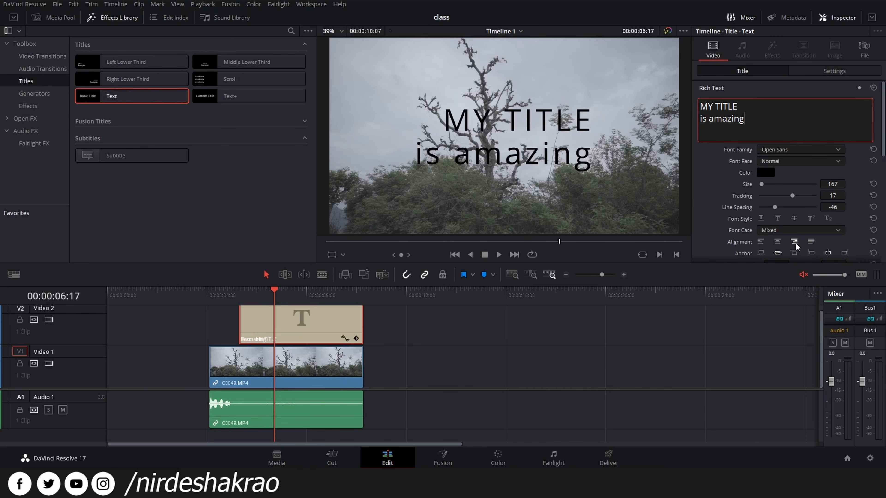
- Left-align the title text and trim both ends of the title clip inward, starting it at about 00:00:05:23
click(760, 241)
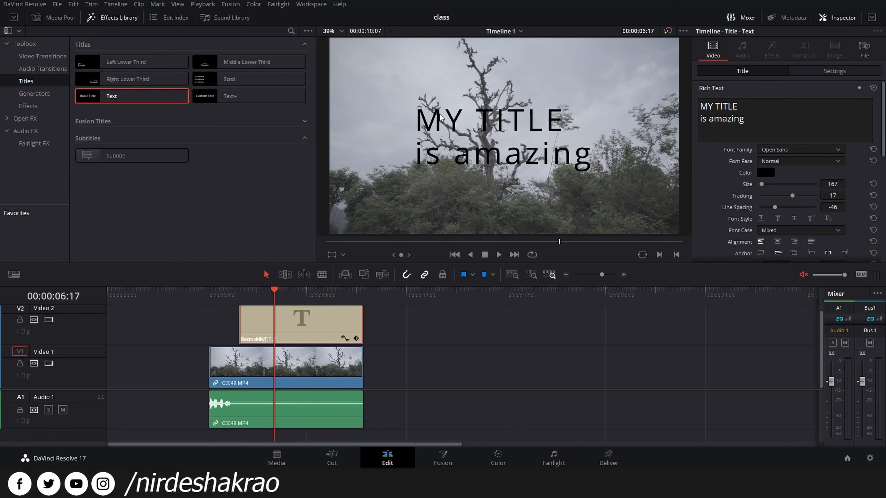
scroll(403, 349, up, 1)
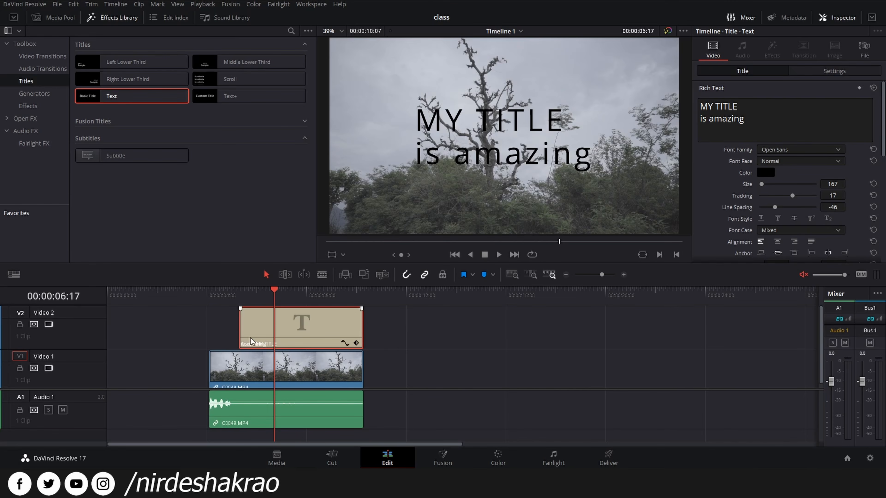
scroll(240, 316, up, 3)
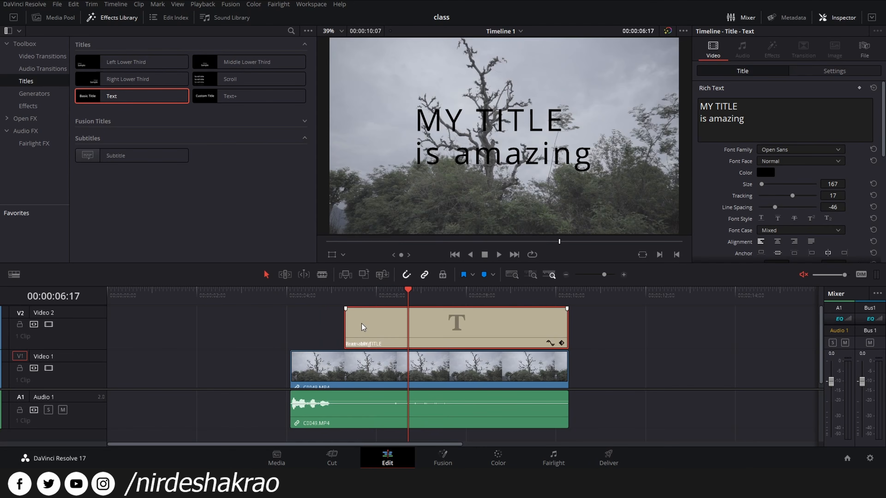
scroll(362, 326, up, 2)
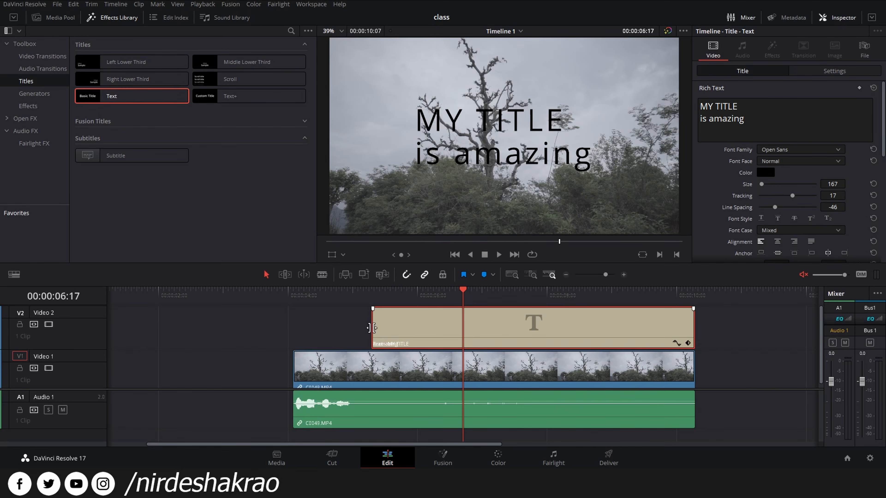
drag(377, 326, 420, 341)
drag(692, 328, 634, 330)
- Try to extend both the start and the end of the C0049 clip on Video 1
mouse_move(288, 370)
mouse_down()
mouse_move(378, 370)
mouse_move(271, 371)
mouse_up()
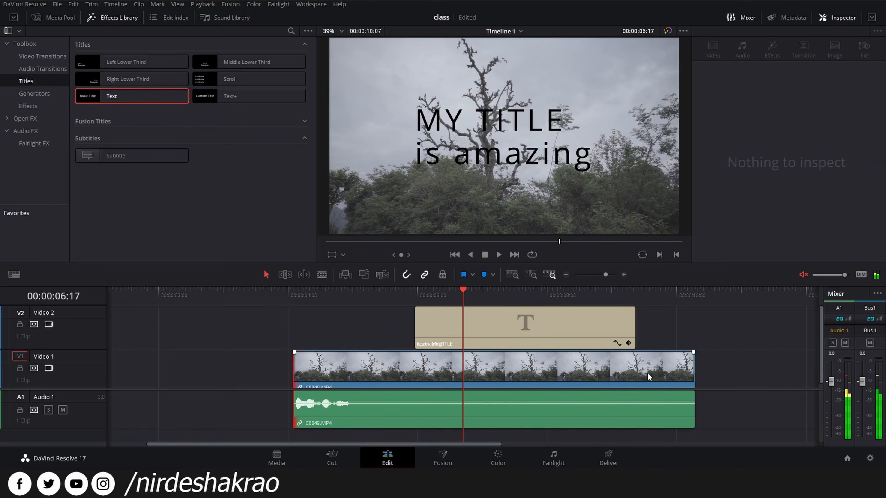
drag(693, 369, 712, 380)
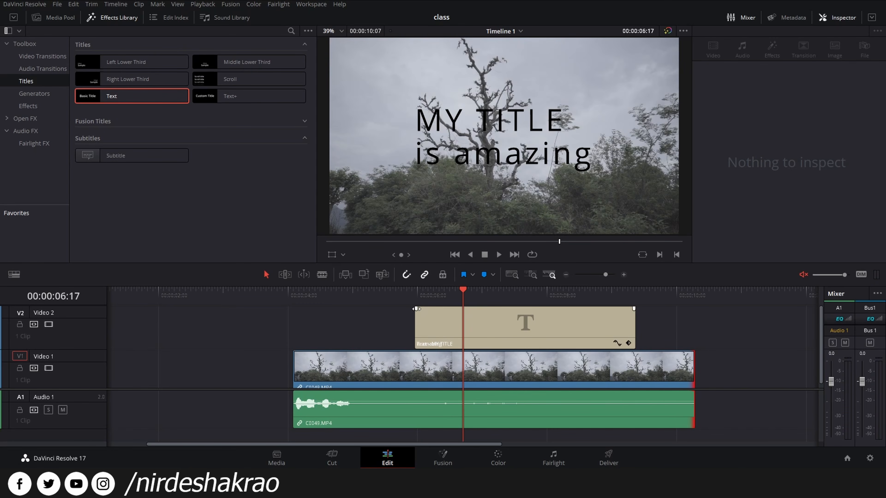
- Add a fade-in to the title clip that ends at 00:00:06:17 and preview it
drag(417, 309, 462, 311)
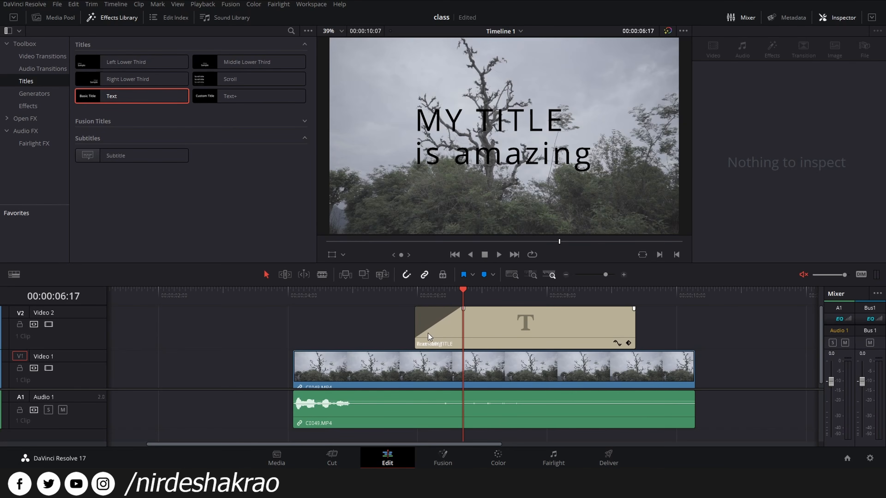
click(410, 296)
click(430, 329)
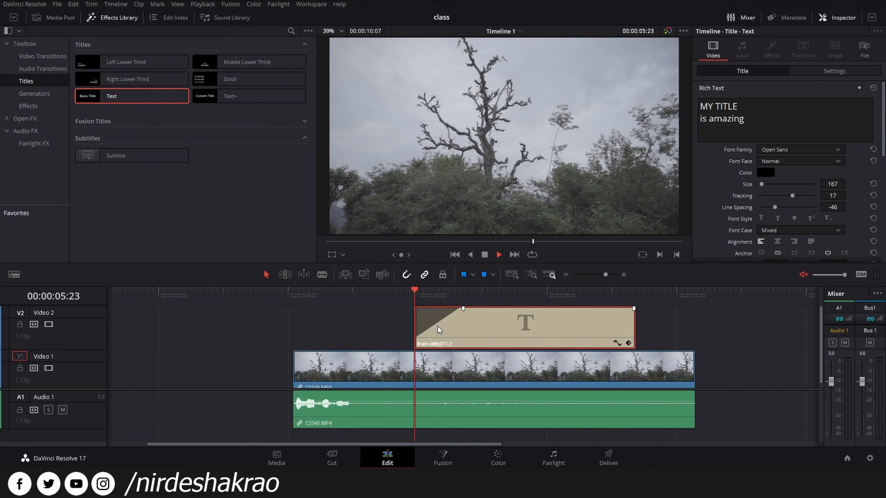
key(space)
drag(464, 293, 453, 308)
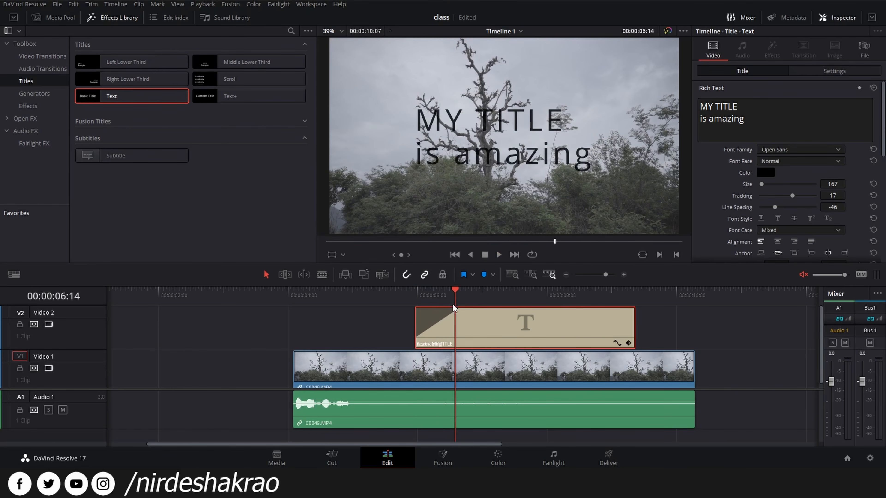
- Add a fade-in of about 2 seconds to the C0049 clip, preview it, and reposition the title clip earlier on Video 2
drag(519, 325, 547, 325)
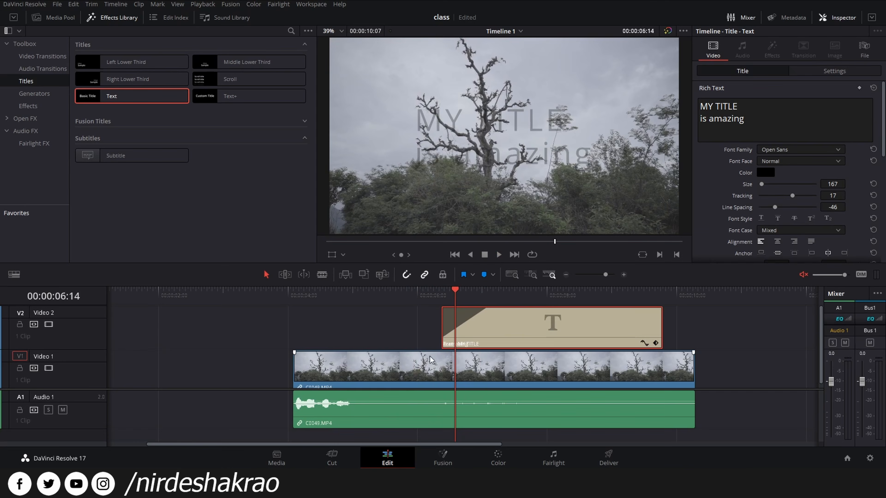
drag(295, 352, 422, 354)
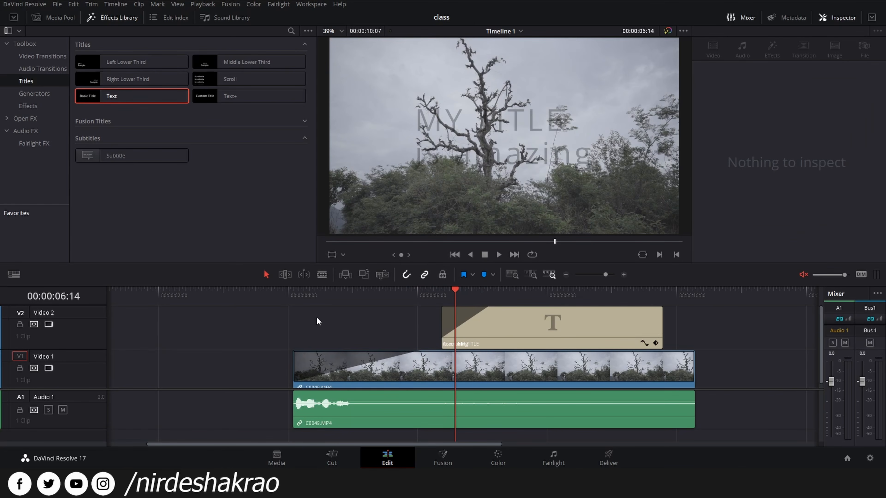
drag(293, 296, 285, 314)
key(space)
drag(567, 333, 503, 335)
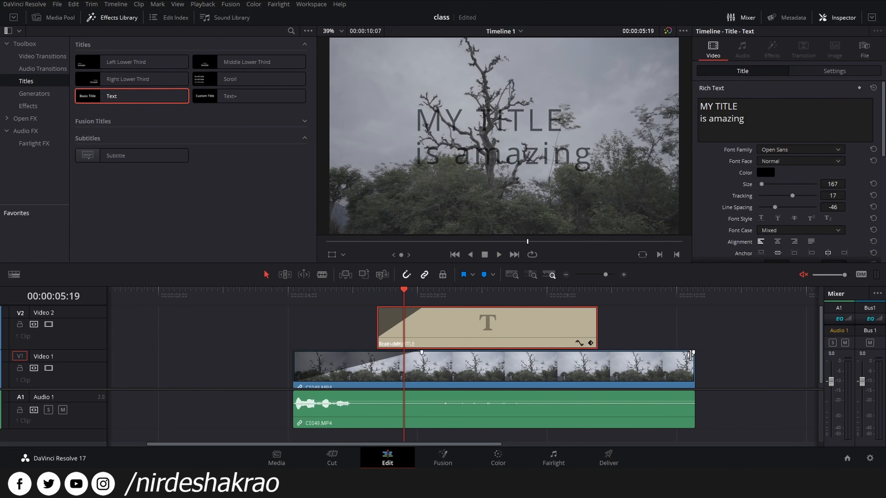
- Add fade-outs to the ends of the C0049 clip and the title clip, and play them back
drag(693, 352, 611, 352)
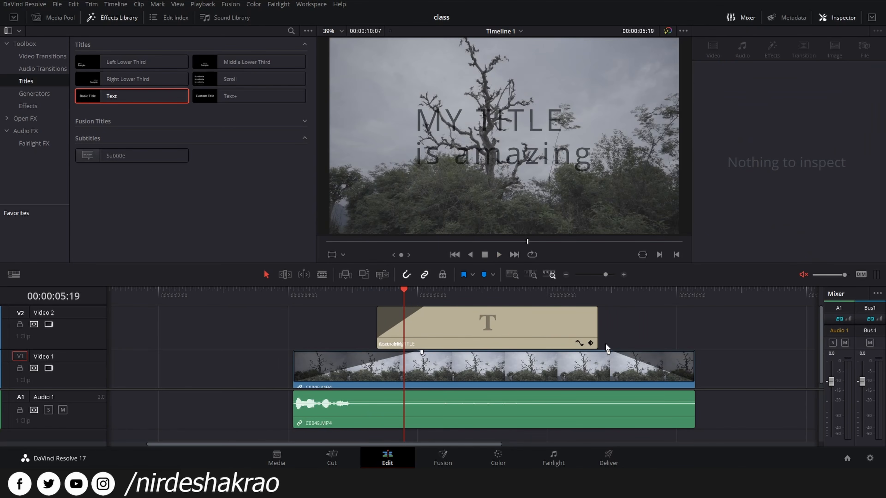
drag(595, 308, 541, 308)
click(558, 337)
key(space)
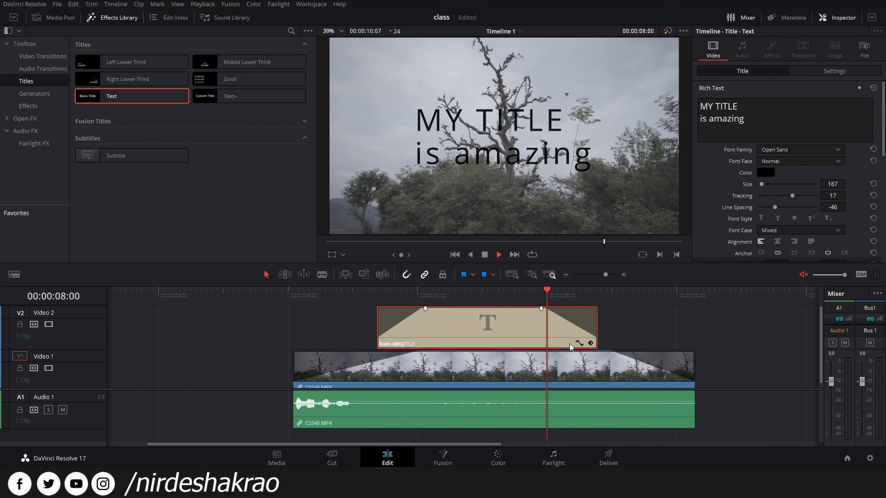
click(654, 397)
key(space)
- Lengthen the C0049 clip's fade-out on Video 1 and preview the faded ending
click(609, 350)
drag(692, 352, 590, 354)
click(587, 299)
key(space)
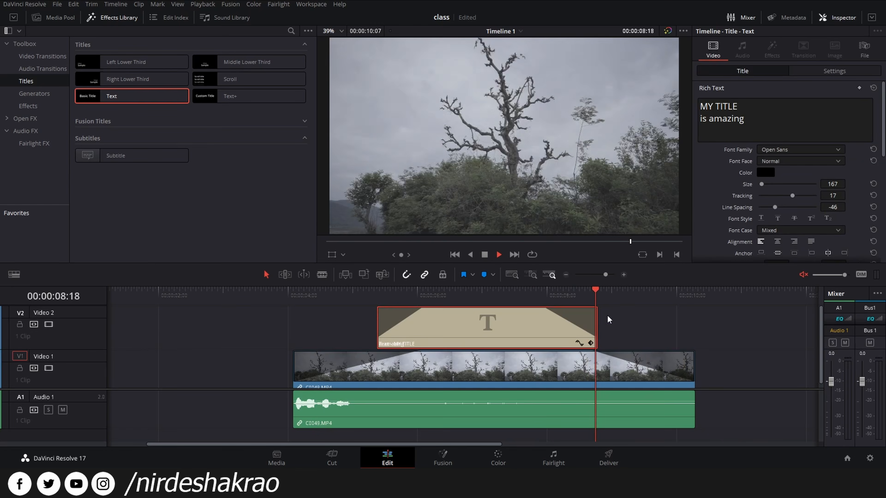
drag(511, 300, 442, 300)
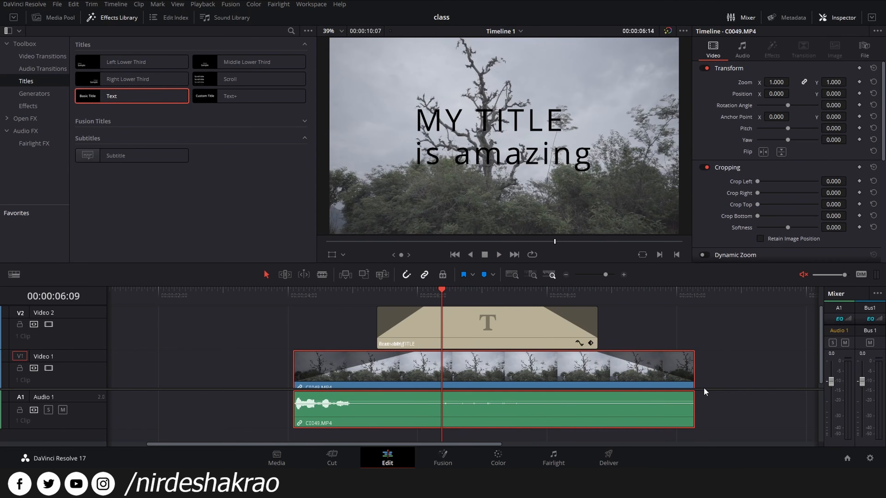
- Move the title clip on Video 2 to before the start of the C0049 clip
click(689, 367)
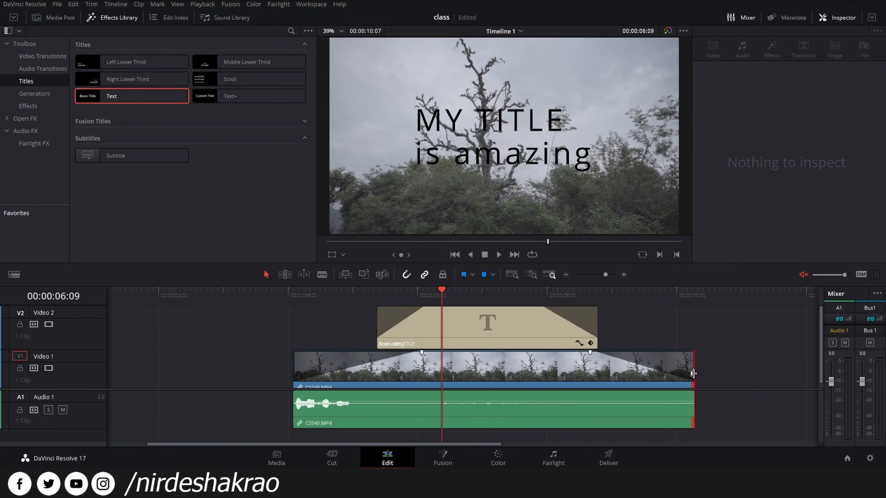
mouse_move(693, 374)
mouse_down()
mouse_move(569, 377)
mouse_move(695, 366)
mouse_move(577, 368)
mouse_move(694, 366)
mouse_up()
click(429, 332)
drag(458, 330, 136, 330)
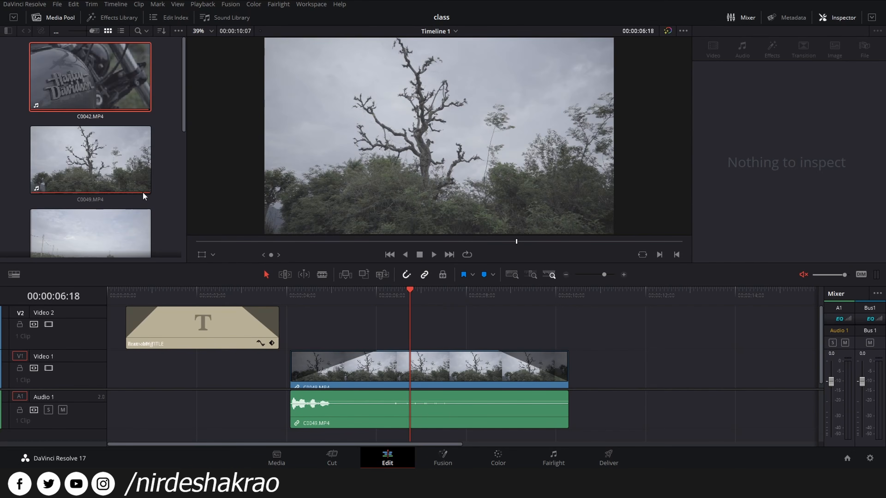
- Place C0042.MP4 after the C0049 clip with a gap between them, save, and unlink the new clip's video and audio
drag(87, 77, 607, 363)
click(667, 419)
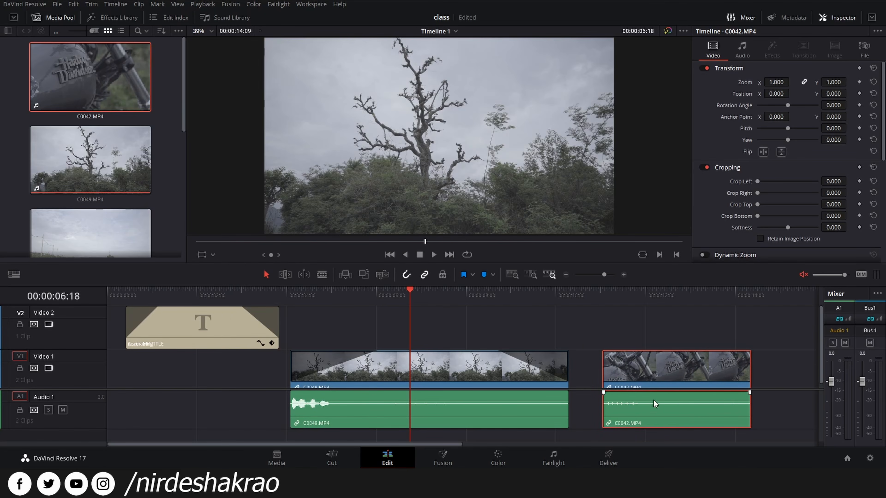
key(ctrl+s)
right_click(681, 407)
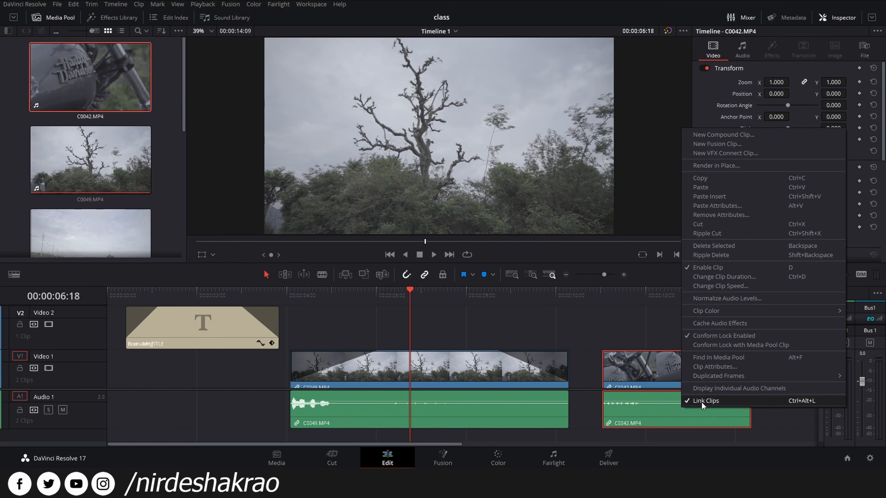
click(723, 404)
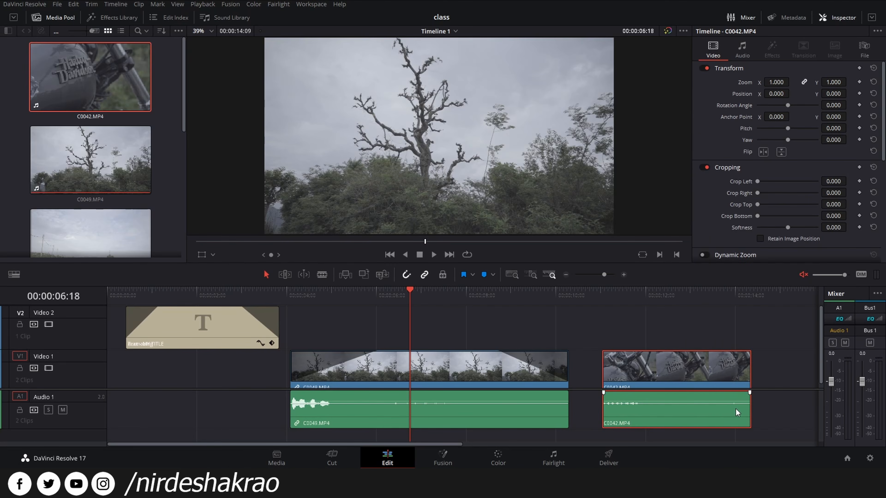
- Try ripple-deleting the unlinked C0042 audio twice, undoing the deletion each time
click(721, 393)
key(ctrl+s)
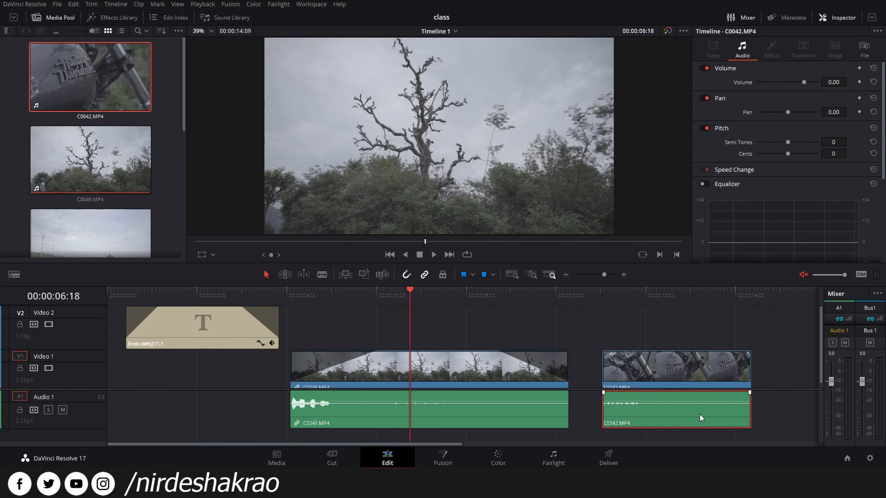
key(Delete)
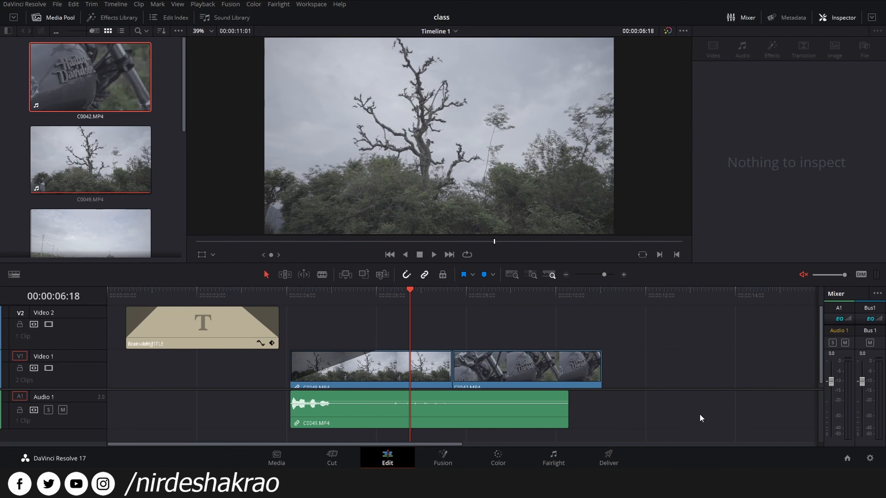
key(ctrl+z)
click(650, 405)
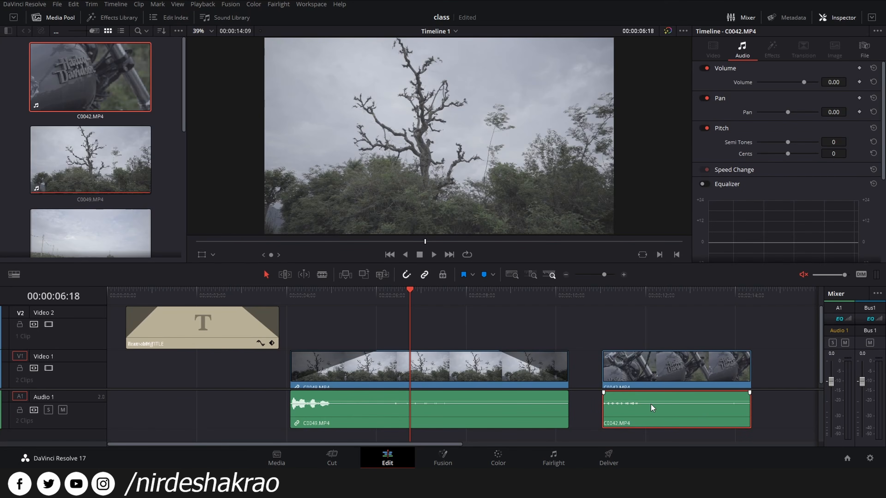
key(Delete)
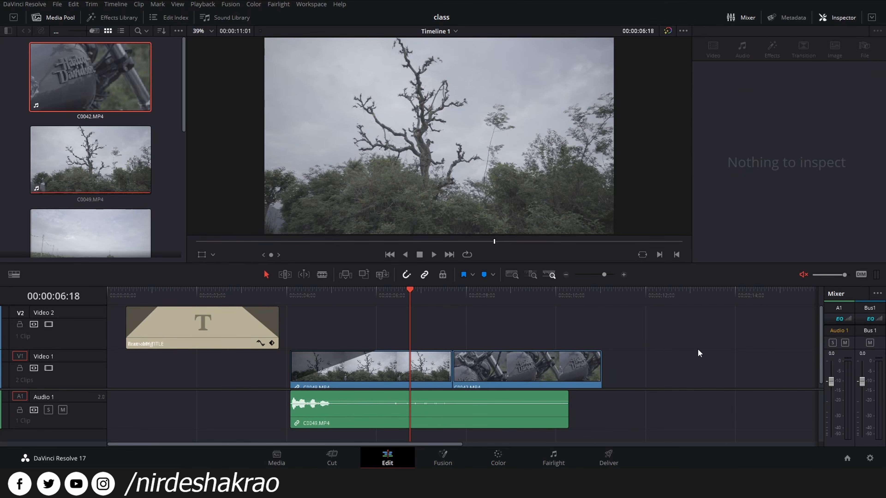
key(ctrl+z)
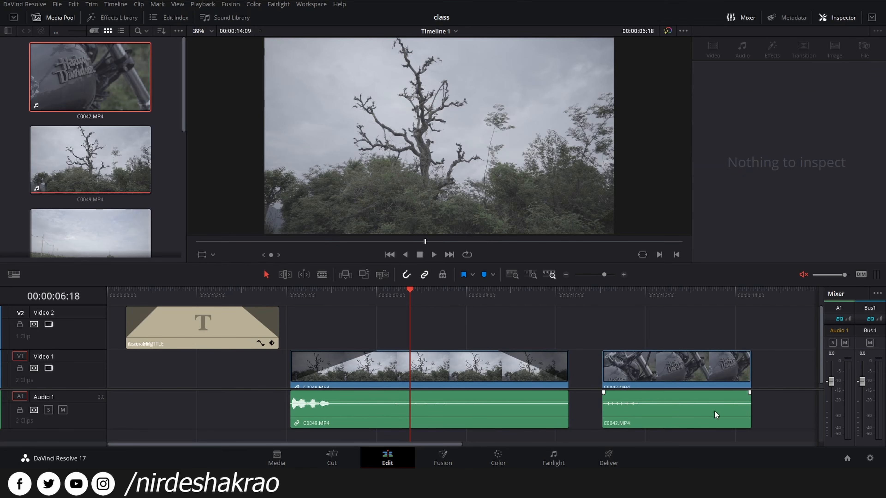
- Delete the unlinked C0042 audio while leaving its video in place, and delete the remaining C0042 video clip
click(709, 398)
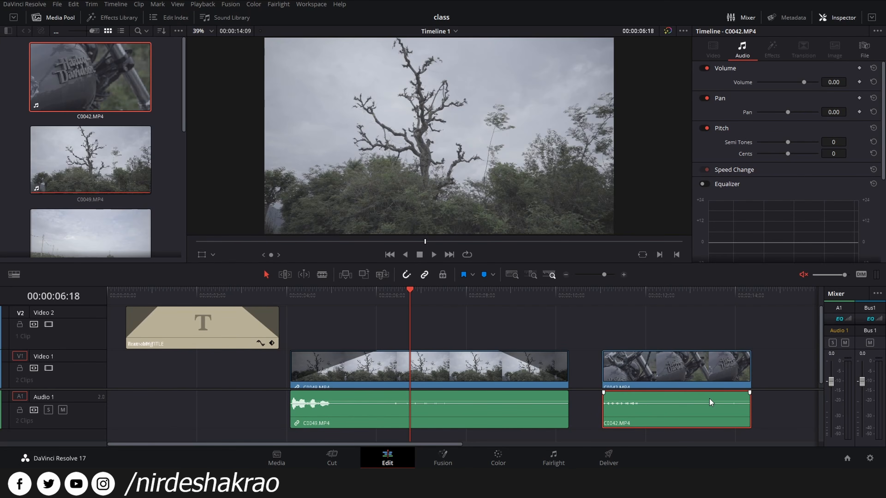
key(Delete)
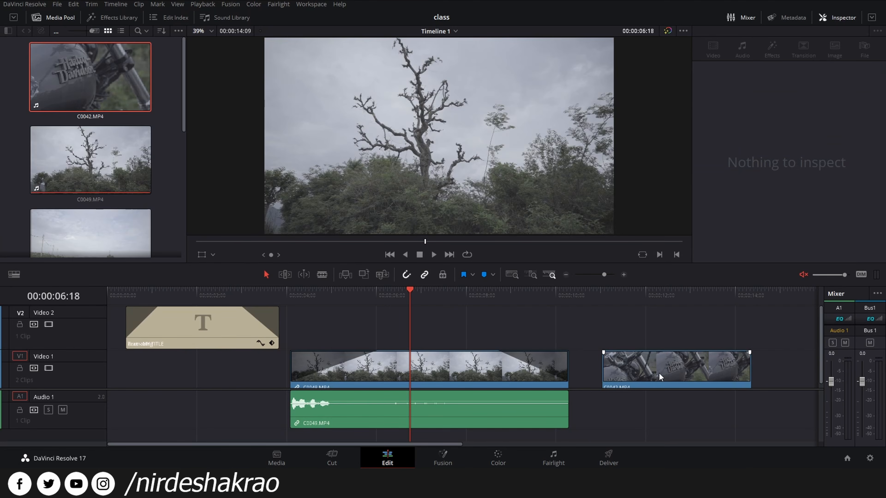
drag(525, 298, 470, 304)
click(539, 312)
click(654, 364)
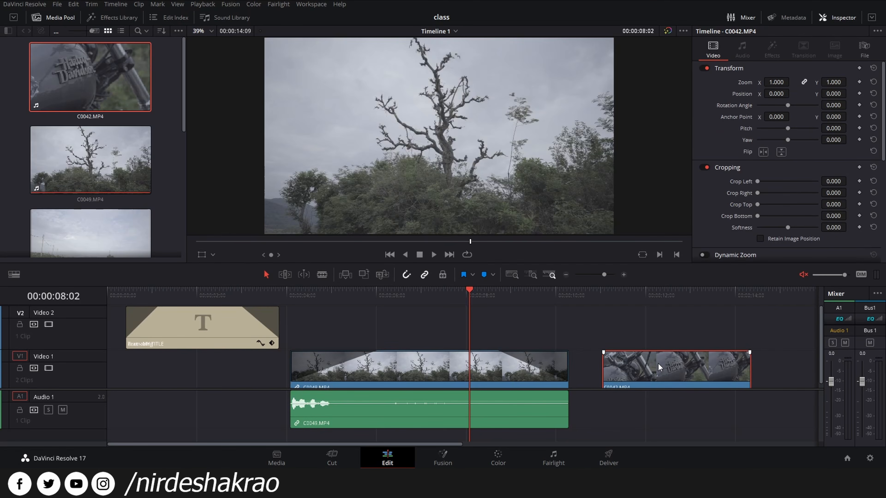
click(651, 293)
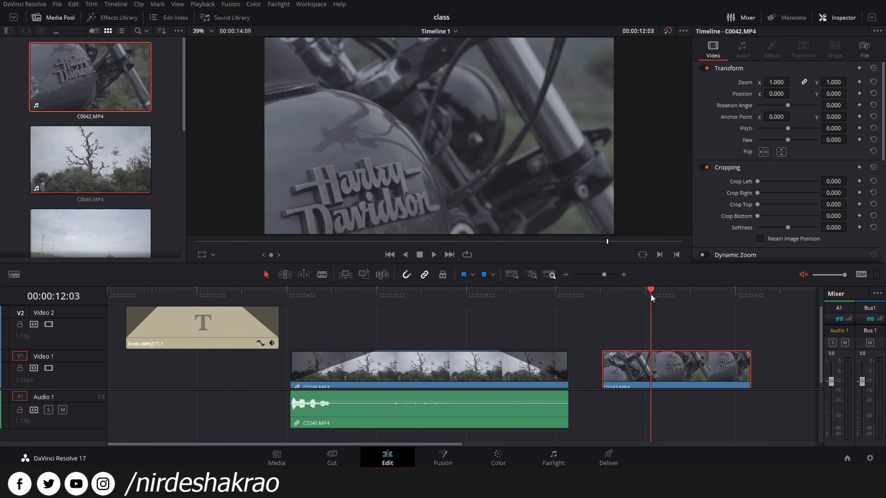
key(Delete)
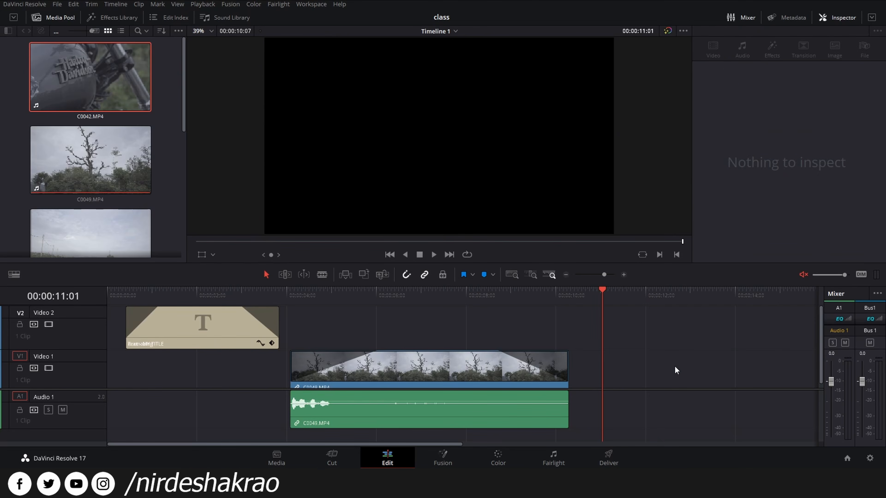
- Add C0042.MP4 with its linked audio after the C0049 clip and delete both parts together
drag(68, 90, 673, 408)
click(673, 408)
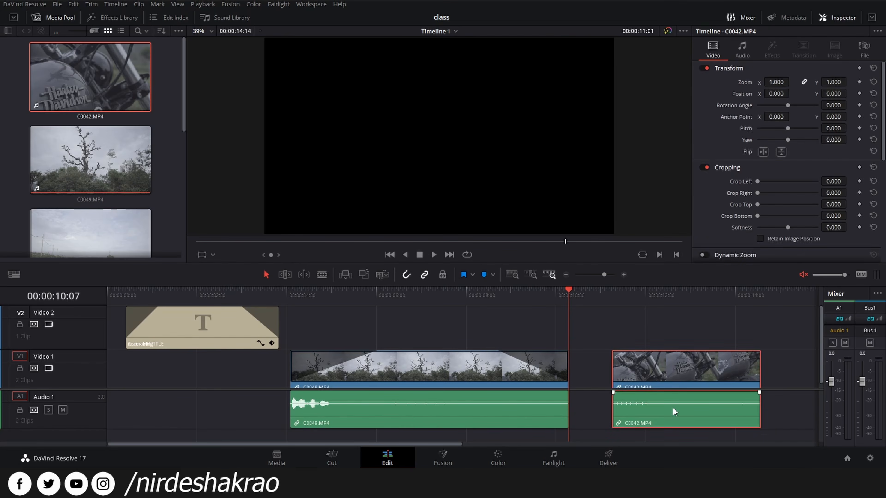
key(Delete)
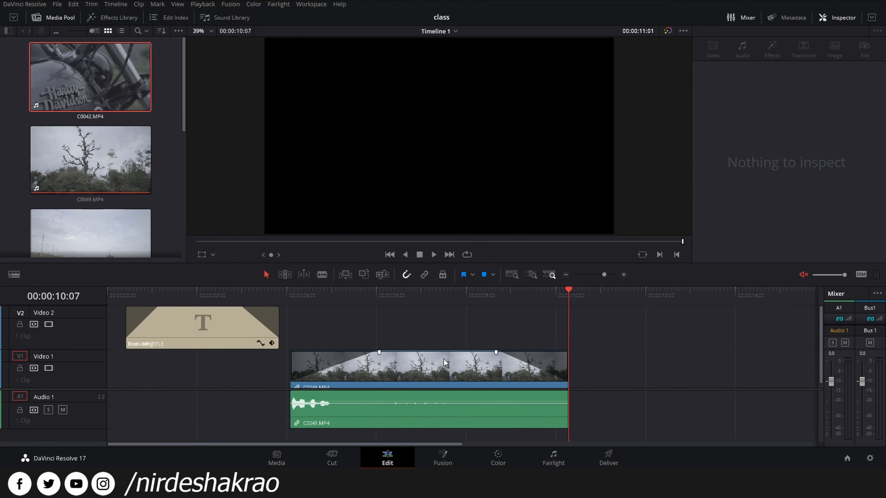
- Place C0042.MP4 on the timeline again after the C0049 clip and select its audio and video parts separately
drag(90, 77, 606, 380)
click(652, 416)
click(651, 368)
click(659, 408)
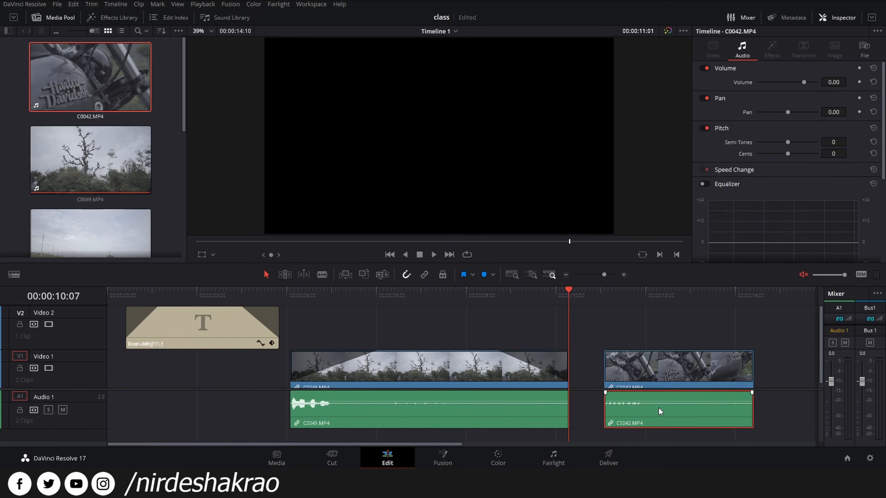
click(712, 373)
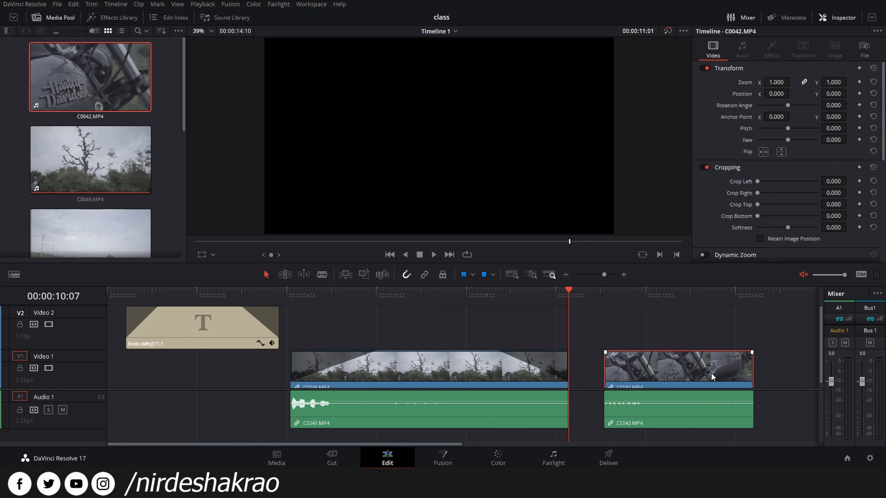
- Try moving the C0042 video and audio parts separately along the timeline, undoing the offset moves
drag(664, 367, 719, 367)
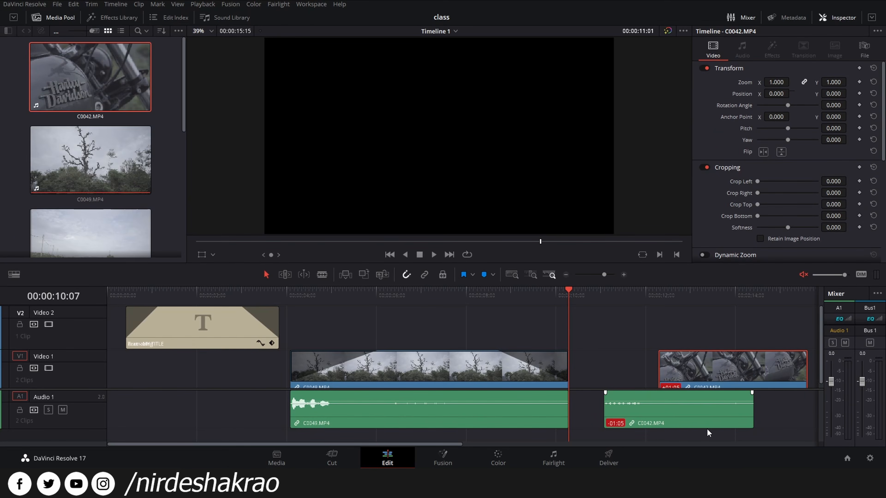
click(686, 385)
drag(697, 382, 734, 382)
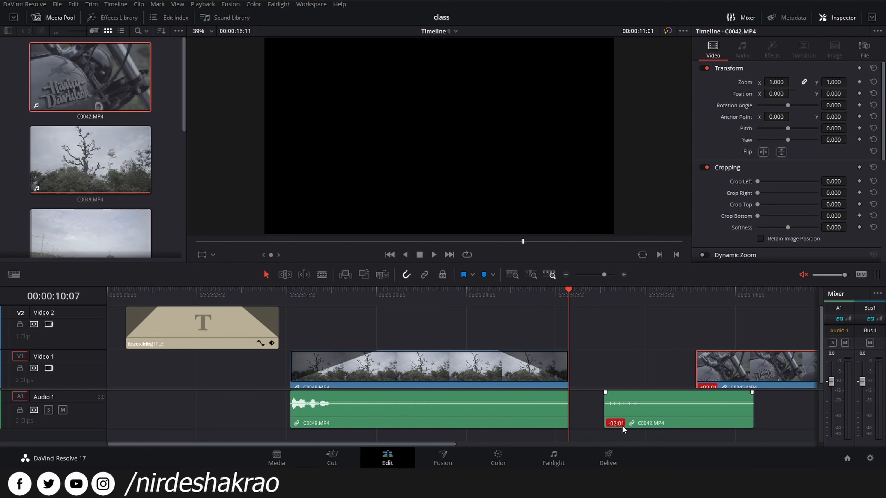
drag(734, 375, 663, 398)
key(ctrl+z)
key(ctrl+z)
key(ctrl+z)
key(ctrl+z)
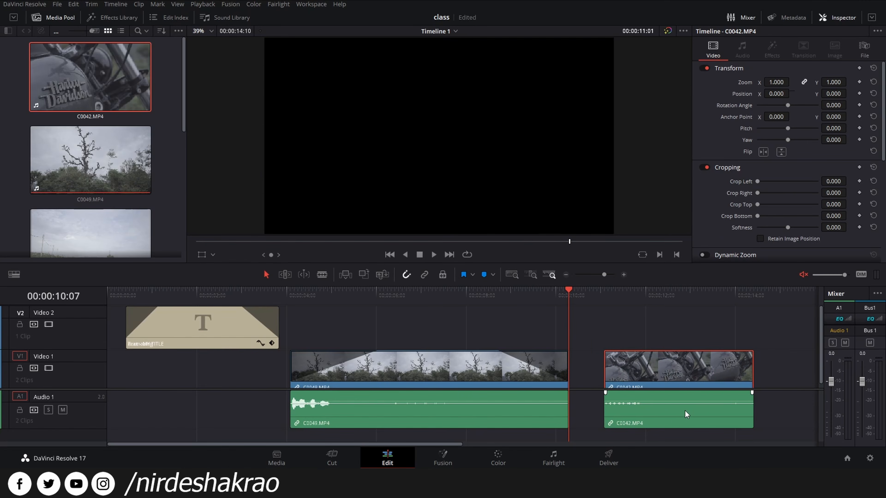
- Delete the C0042 audio and video from the timeline and turn linked selection back on
click(686, 411)
key(Delete)
key(ctrl+z)
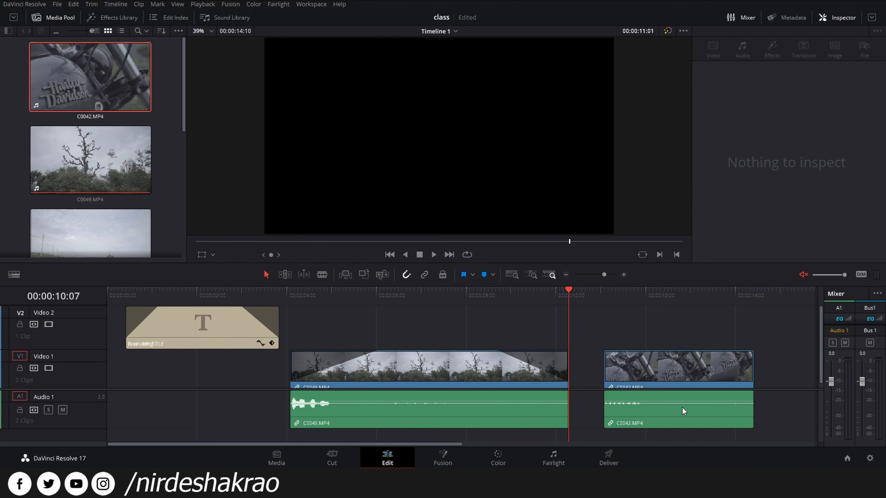
click(631, 424)
key(Delete)
click(426, 277)
click(426, 276)
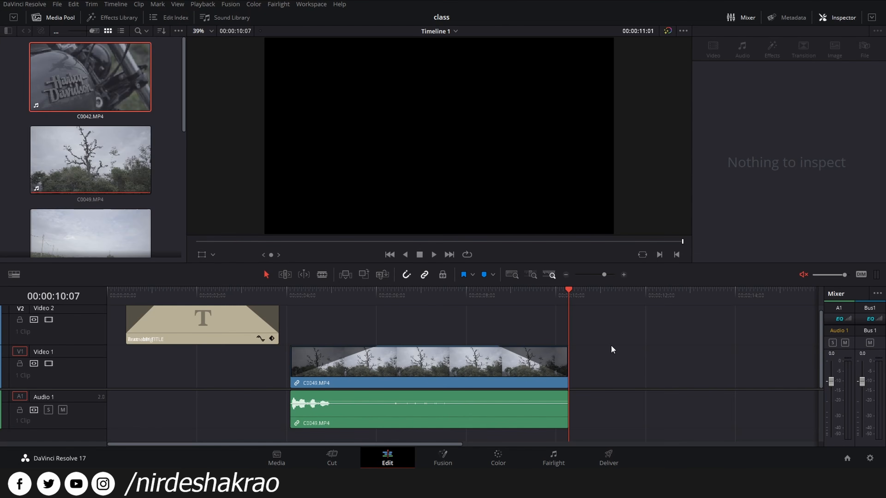
- Place C0042.MP4 after the C0049 clip, unlink its audio from the video, and try moving the audio separately
drag(140, 101, 686, 391)
click(685, 391)
right_click(680, 405)
click(703, 396)
click(778, 427)
click(734, 420)
mouse_move(699, 420)
mouse_down()
mouse_move(736, 424)
mouse_move(701, 426)
mouse_up()
- Undo the recent edits back to the point where only the C0042 video, without audio, is on the timeline
key(ctrl+z)
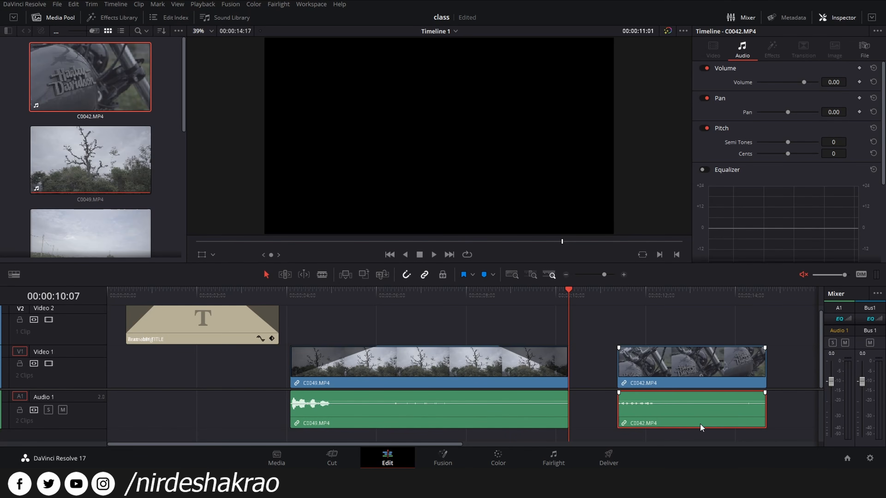
key(ctrl+z)
key(ctrl+z)
key(ctrl+z)
key(ctrl+z)
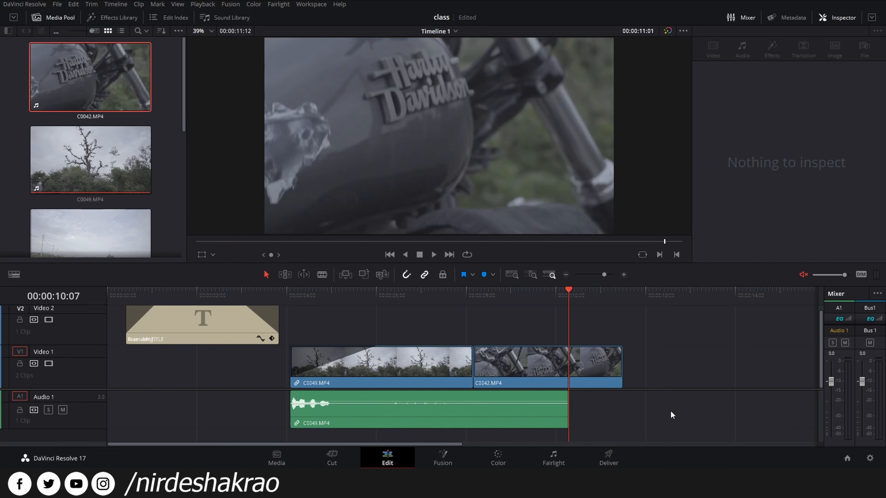
key(ctrl+z)
key(ctrl+z)
- Move the C0042 video to the Video 2 track above the C0049 clip and place the playhead at 00:00:07:01
drag(646, 379, 396, 344)
click(416, 292)
drag(415, 294, 423, 294)
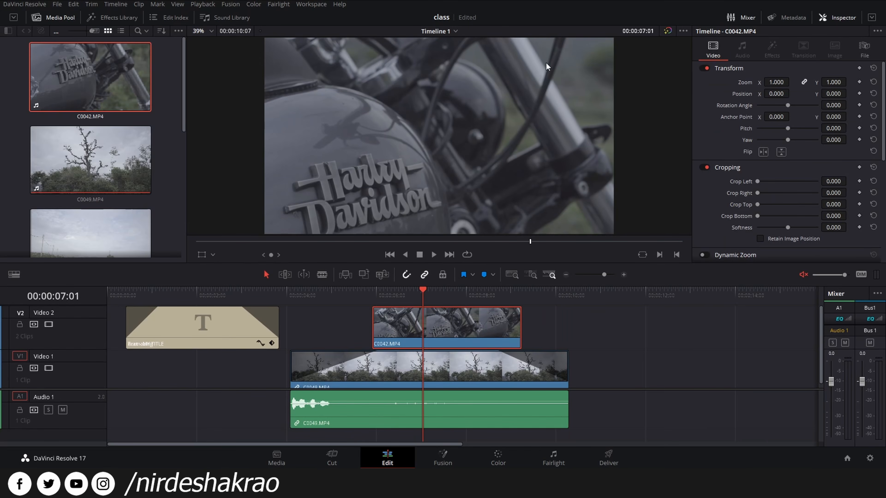
- Try scaling the C0042 overlay to a zoom of 0.400, and undo the scaling
drag(775, 82, 775, 82)
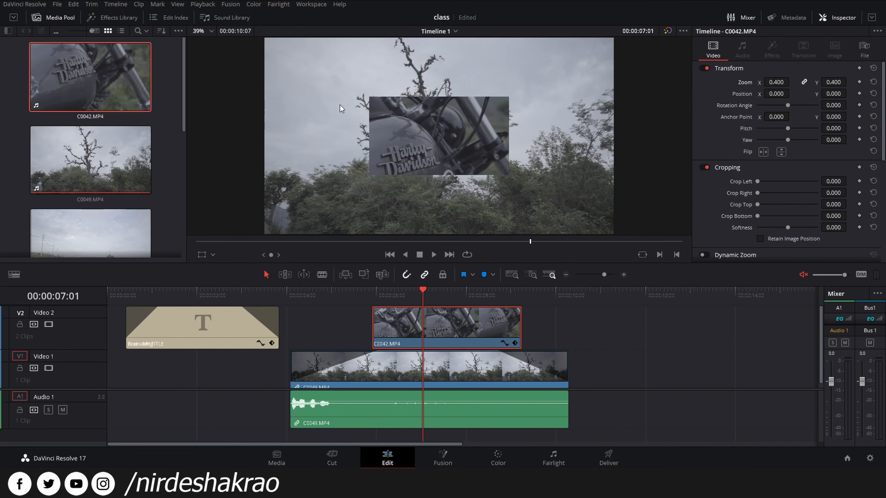
key(ctrl+z)
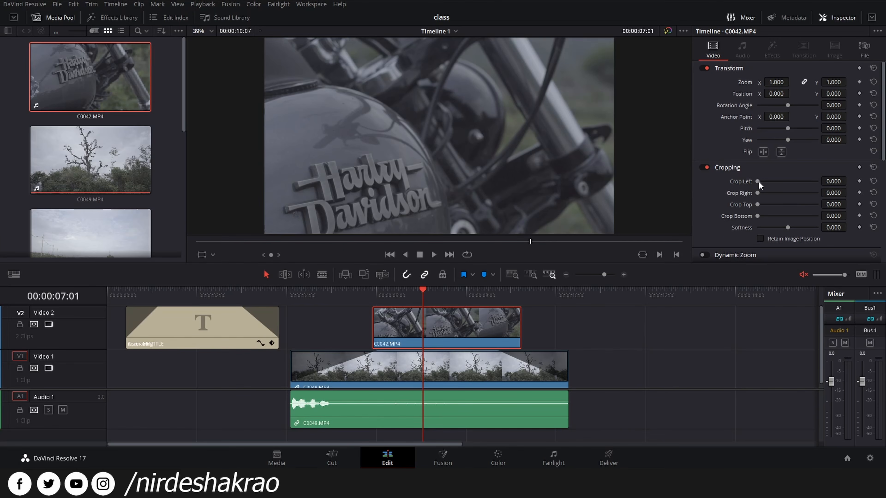
click(836, 18)
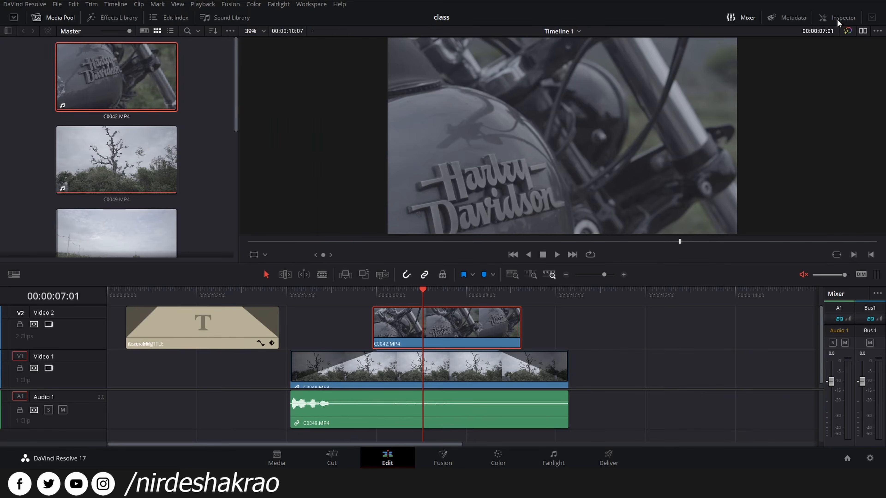
click(837, 18)
- Crop the C0042 overlay to left 87.900, right 894.000 and top 585.300, with zoom 0.950 and position X 303, Y 233
drag(757, 182, 787, 220)
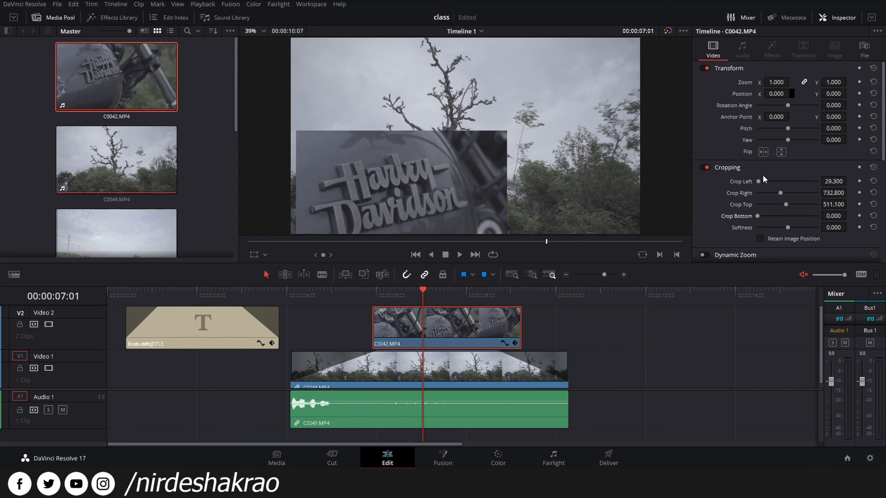
drag(776, 82, 801, 93)
drag(849, 93, 883, 93)
drag(776, 93, 786, 137)
drag(758, 182, 791, 210)
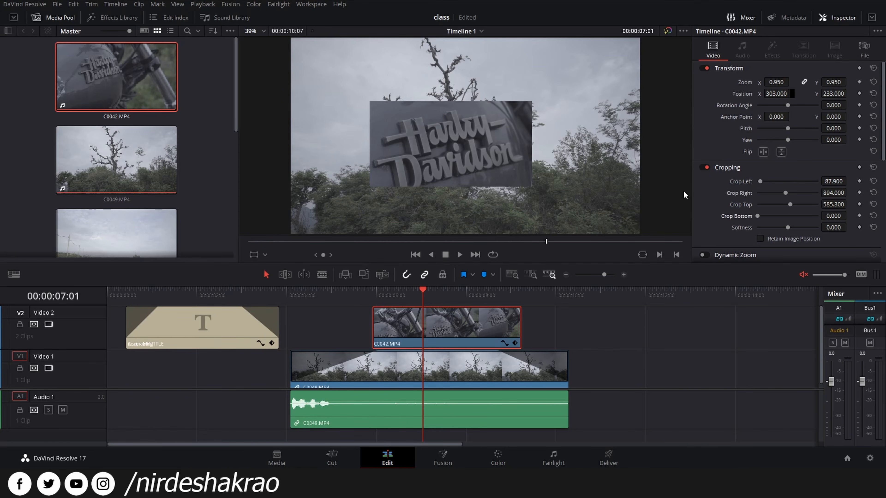
key(ctrl+s)
- Try crop softness values of 45.040, -66.410 and 77.100 on the C0042 overlay, resetting softness to 0 after each
drag(788, 228, 802, 240)
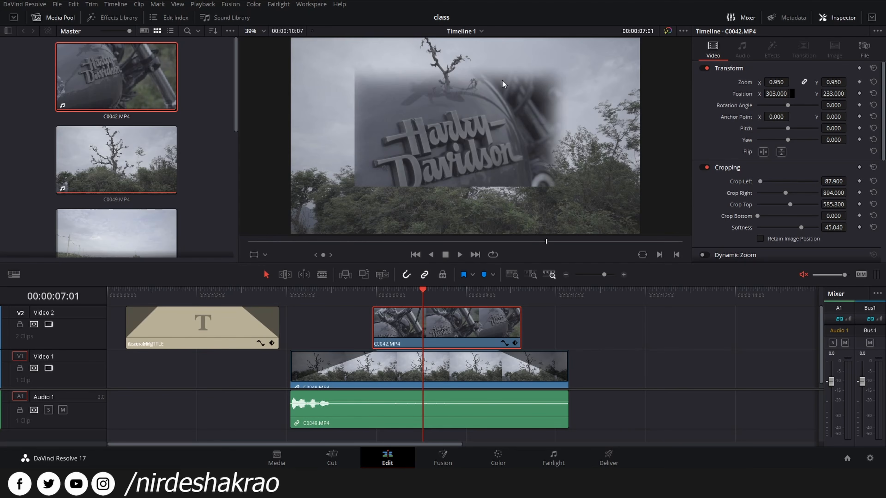
key(ctrl+equal)
key(ctrl+minus)
key(ctrl+minus)
double_click(837, 228)
text(0)
key(Return)
drag(788, 228, 767, 236)
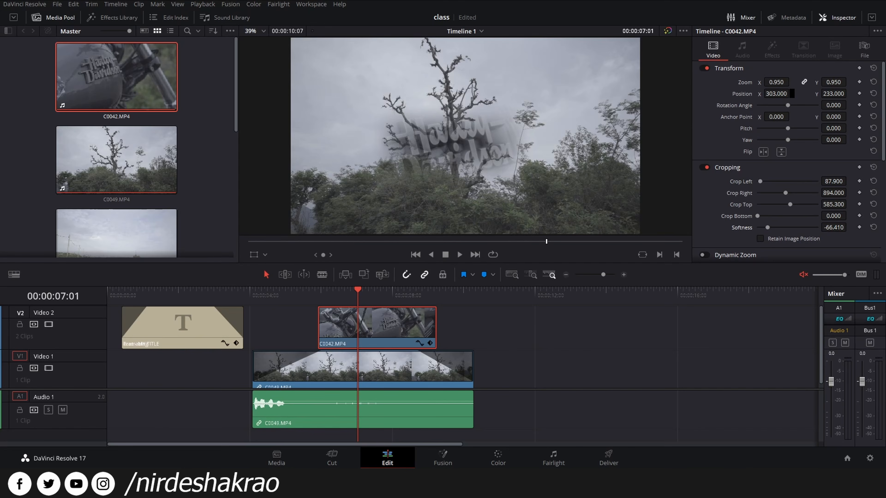
click(874, 227)
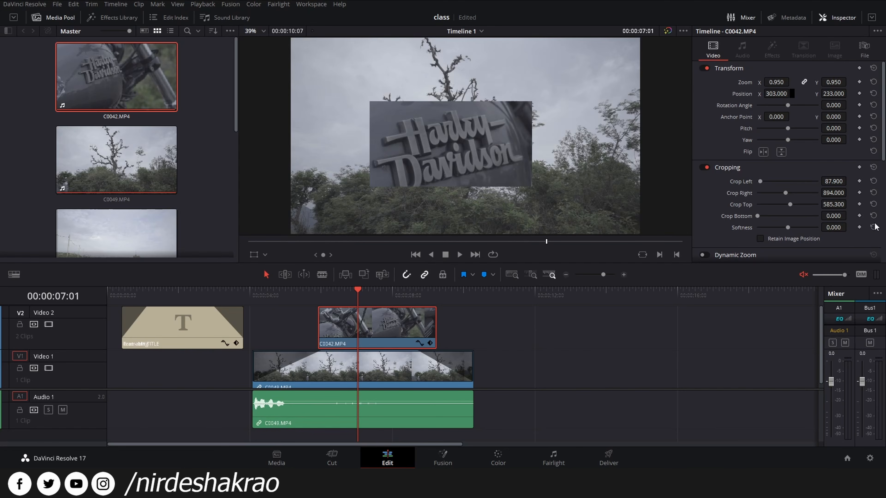
key(ctrl+s)
drag(788, 227, 811, 234)
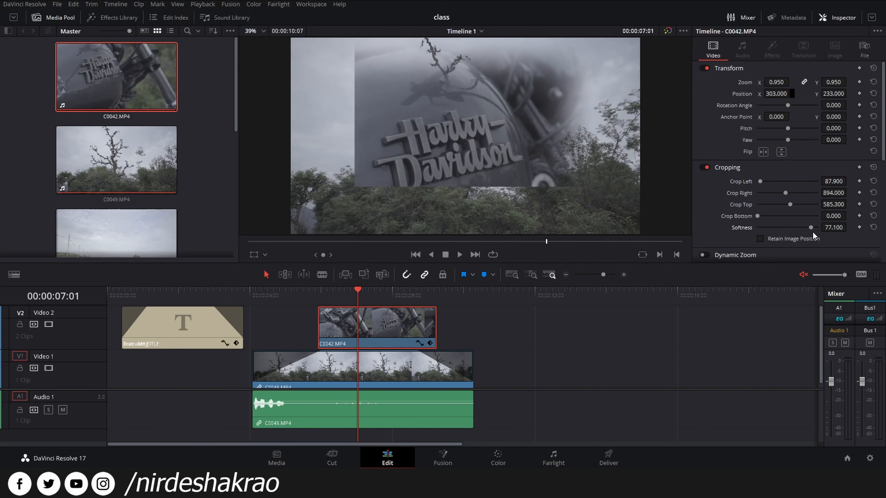
click(874, 228)
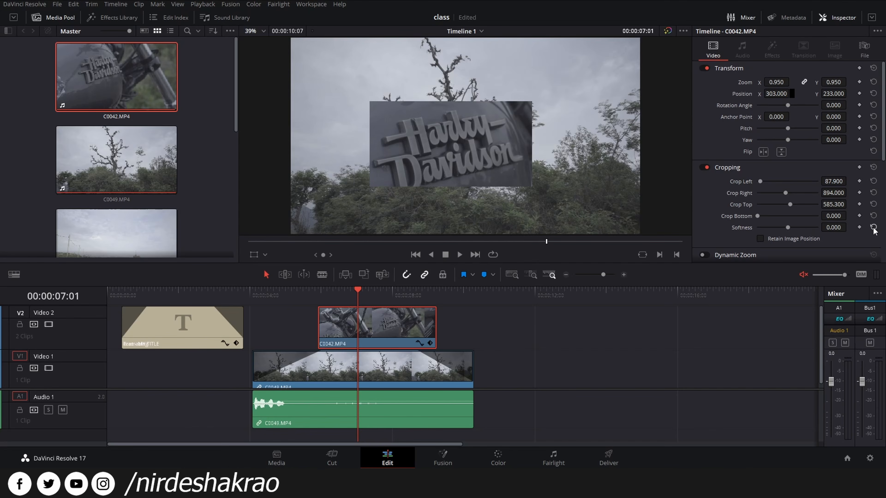
- Combine the C0042 overlay and the C0049 clip with its audio into a compound clip named Compound Clip 1
mouse_move(361, 292)
mouse_down()
mouse_move(388, 293)
mouse_move(354, 293)
mouse_move(376, 293)
mouse_move(360, 293)
mouse_move(367, 295)
mouse_up()
click(372, 368)
click(375, 326)
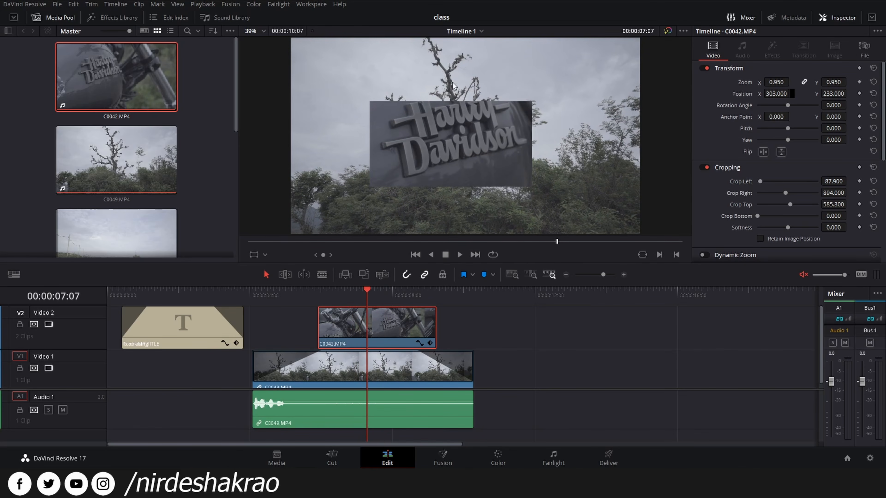
drag(550, 330, 387, 374)
right_click(387, 374)
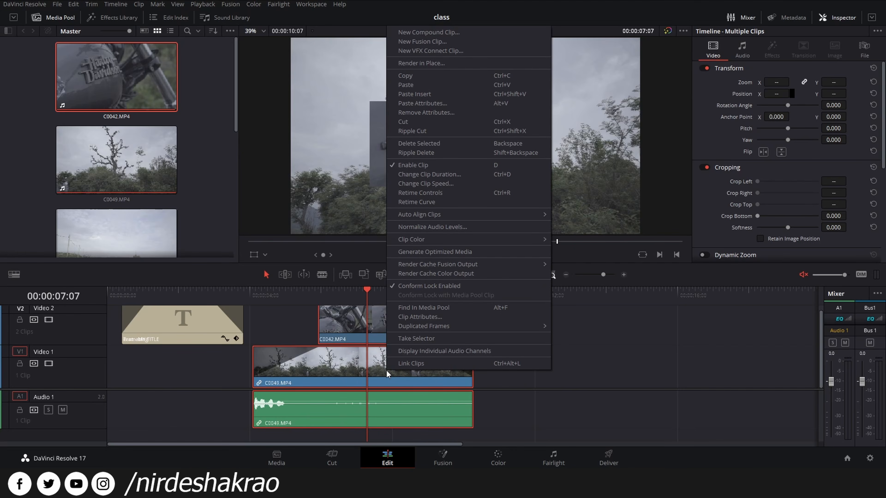
click(464, 32)
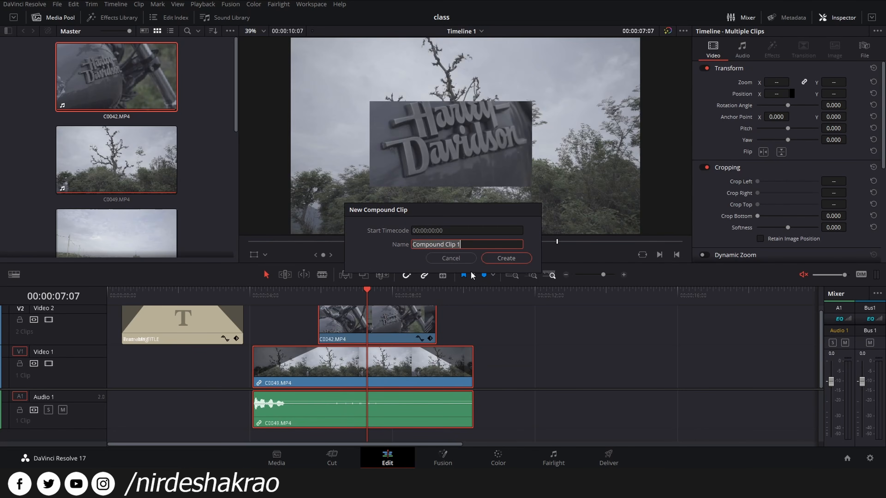
click(506, 258)
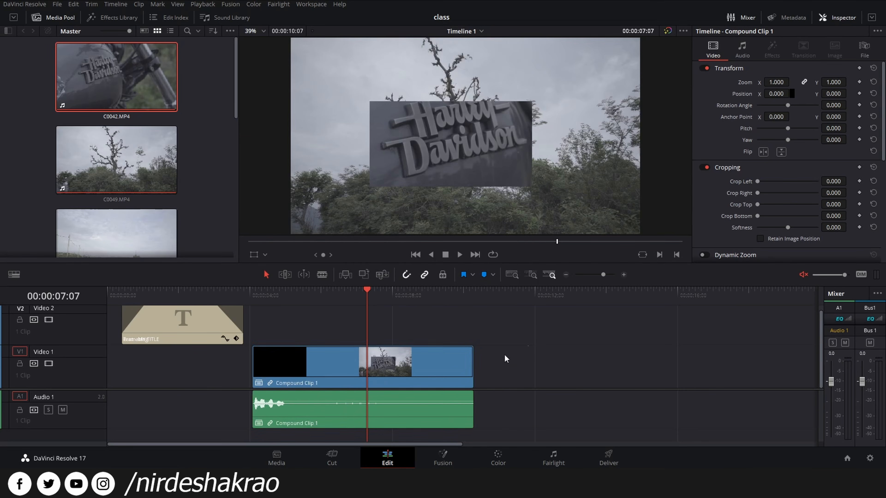
- Move Compound Clip 1 further right along the timeline, away from the title, and scrub through it to preview
drag(395, 371, 581, 369)
drag(491, 296, 573, 328)
key(space)
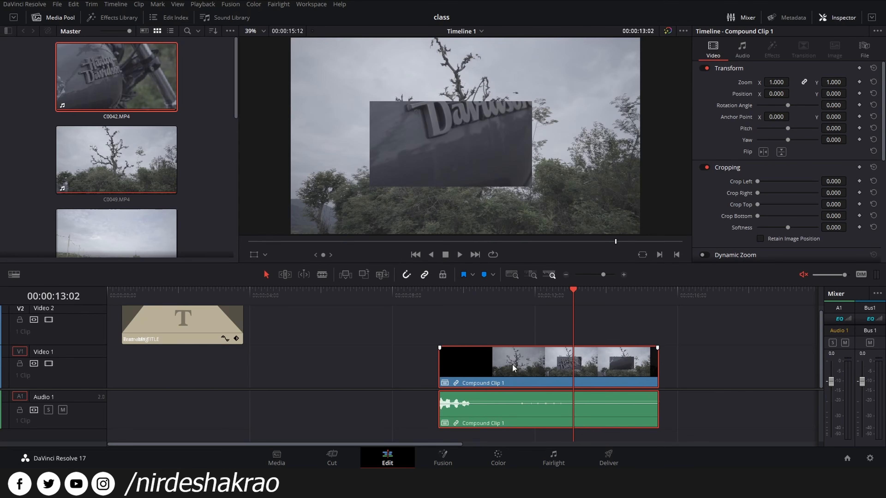
drag(518, 288, 544, 304)
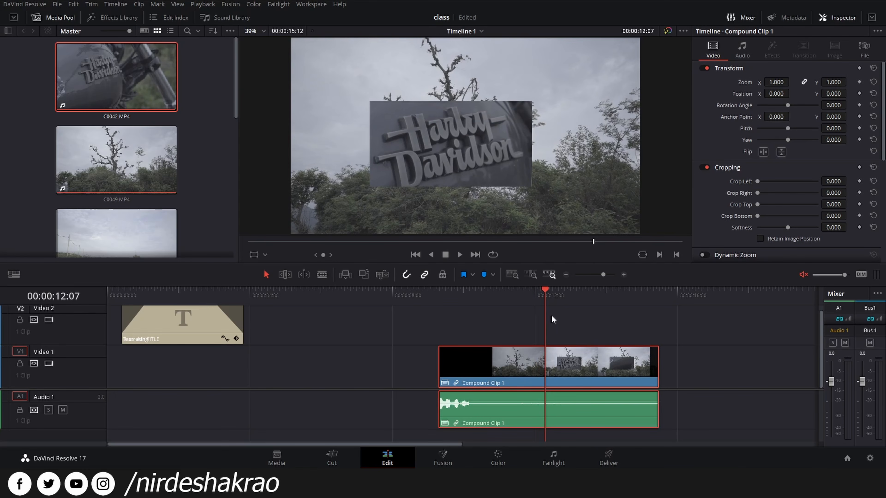
- Find Compound Clip 1 on the Media page and open it in its own timeline
click(281, 459)
click(830, 286)
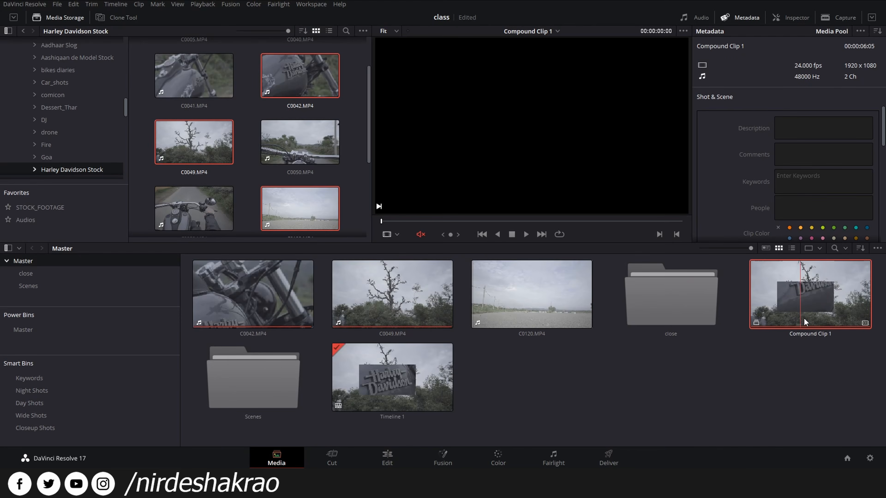
right_click(808, 282)
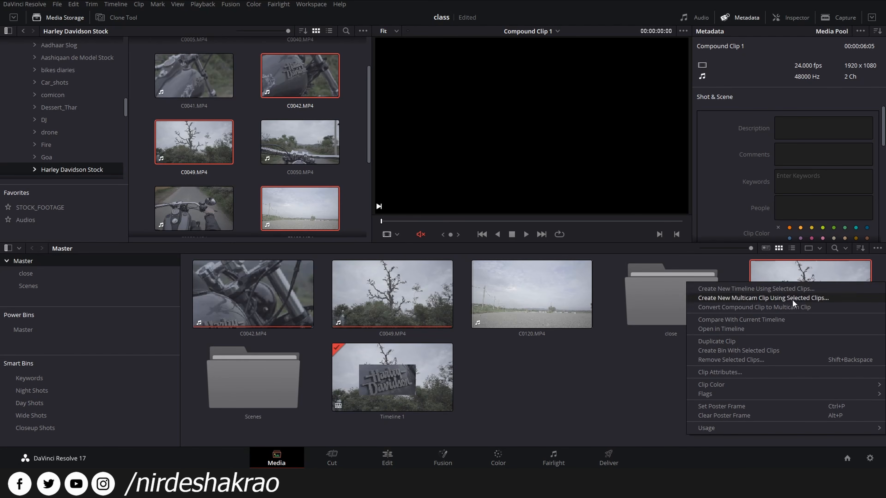
click(760, 328)
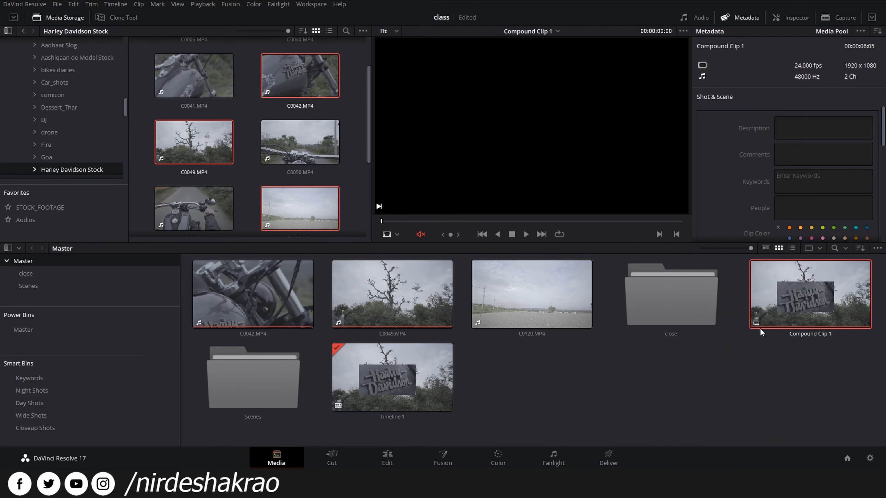
- Shift the C0042 overlay slightly earlier on Video 2 inside the compound clip and save the project
click(248, 362)
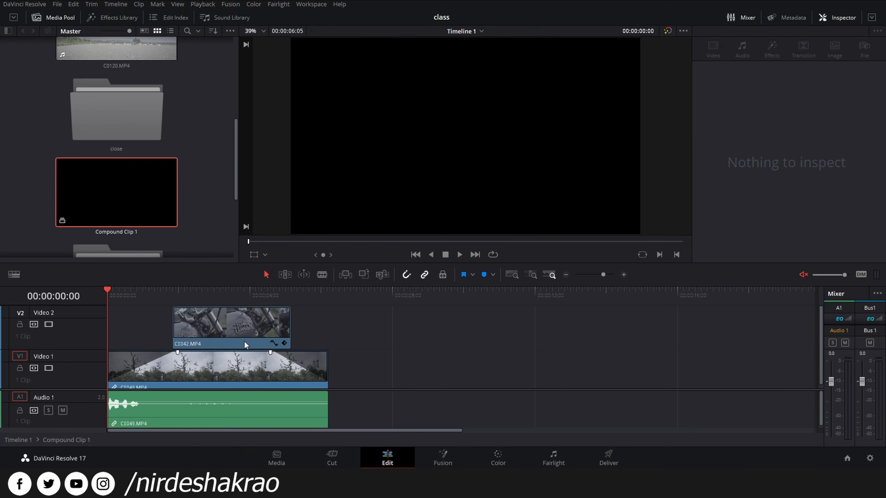
click(219, 292)
click(221, 323)
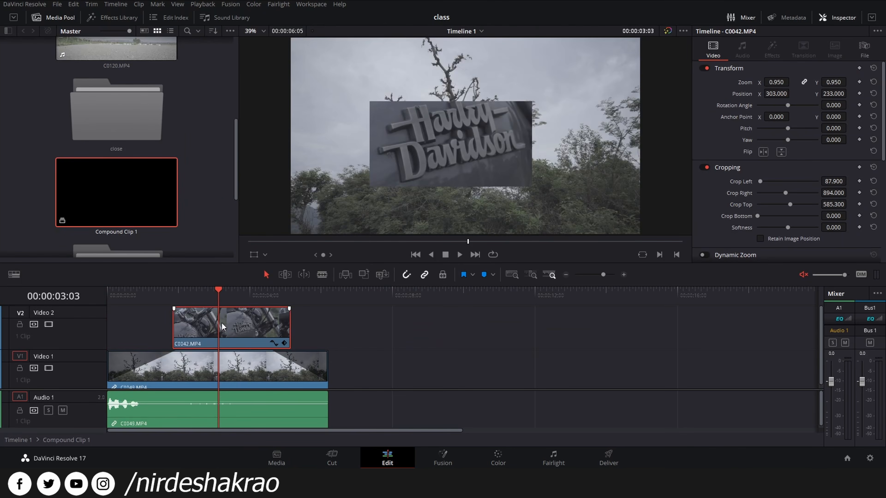
mouse_move(245, 328)
mouse_down()
mouse_move(227, 332)
mouse_move(247, 335)
mouse_move(235, 334)
mouse_up()
key(ctrl+s)
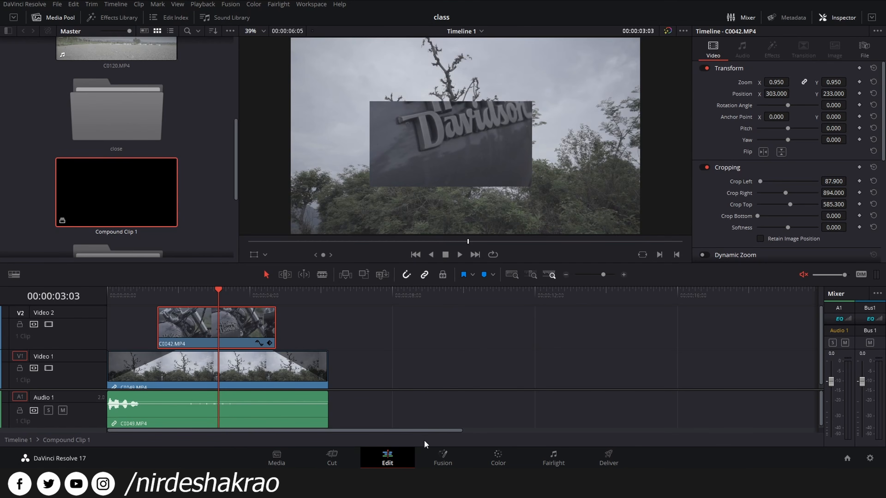
- Reopen Timeline 1 from the Media page and scrub over the compound clip to check its edited content
click(277, 458)
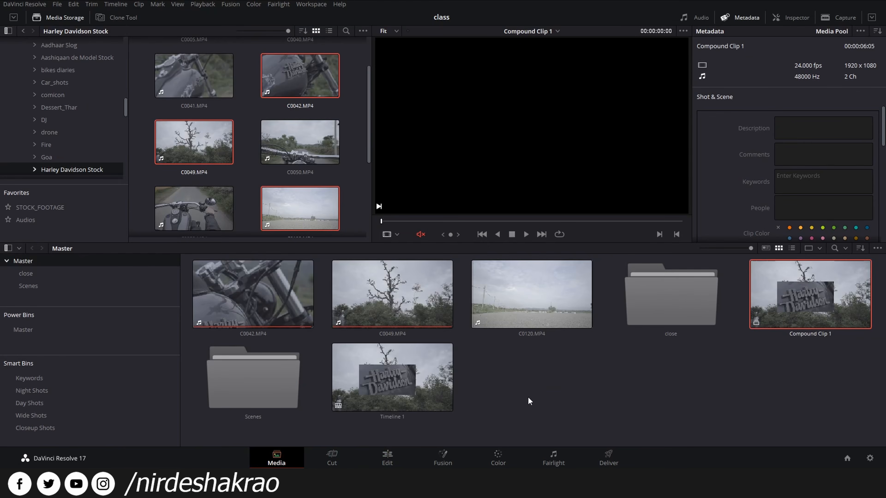
double_click(416, 380)
click(577, 379)
drag(475, 299, 541, 290)
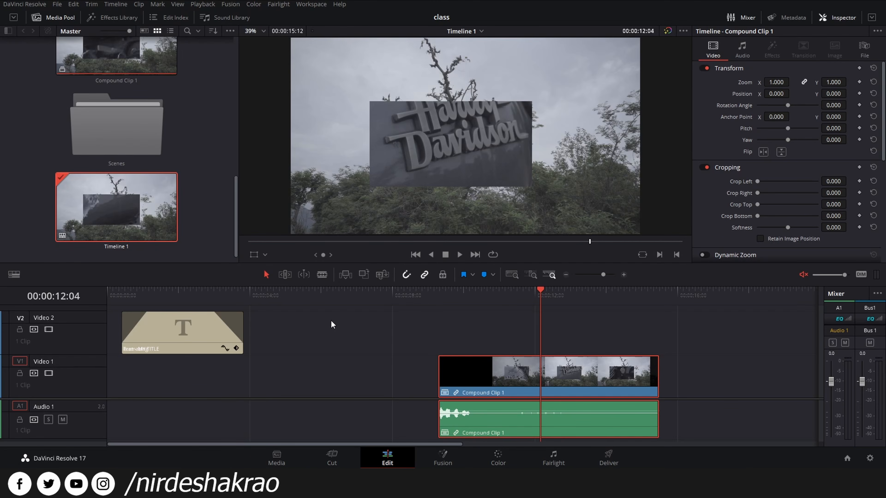
- Turn off page navigation to hide the page bar, and turn it back on
scroll(387, 327, down, 1)
scroll(390, 332, down, 1)
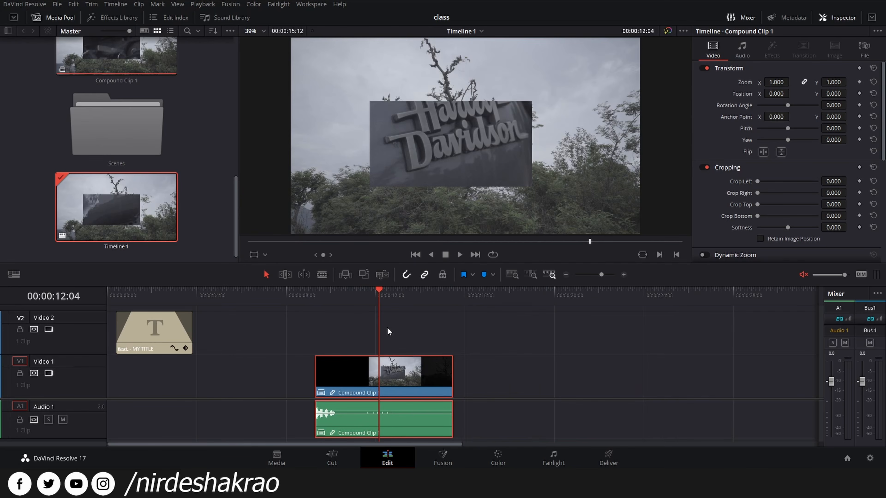
scroll(503, 334, up, 1)
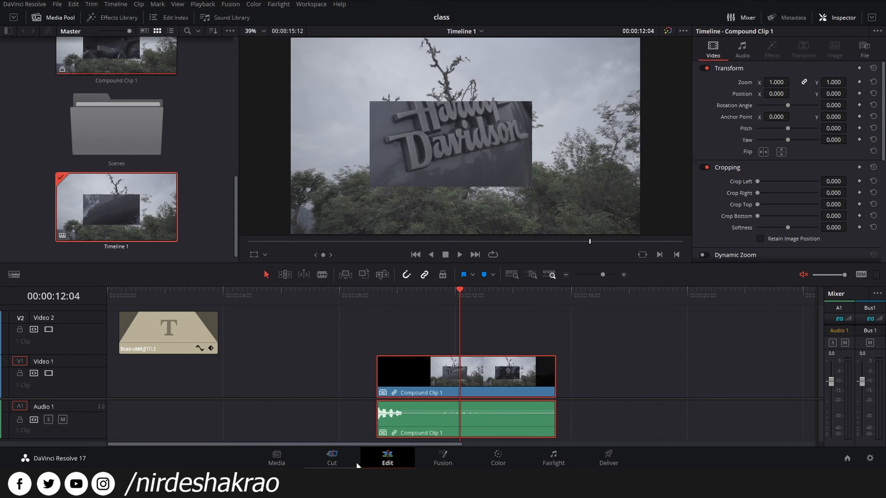
click(310, 4)
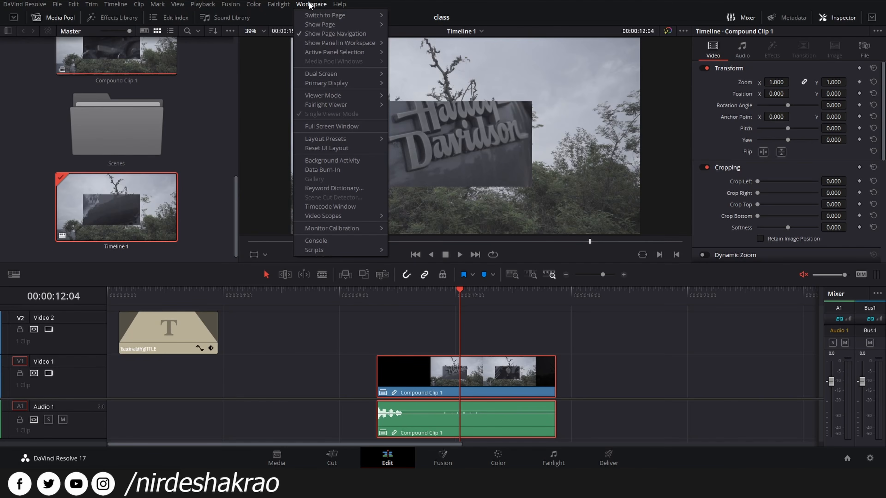
click(334, 35)
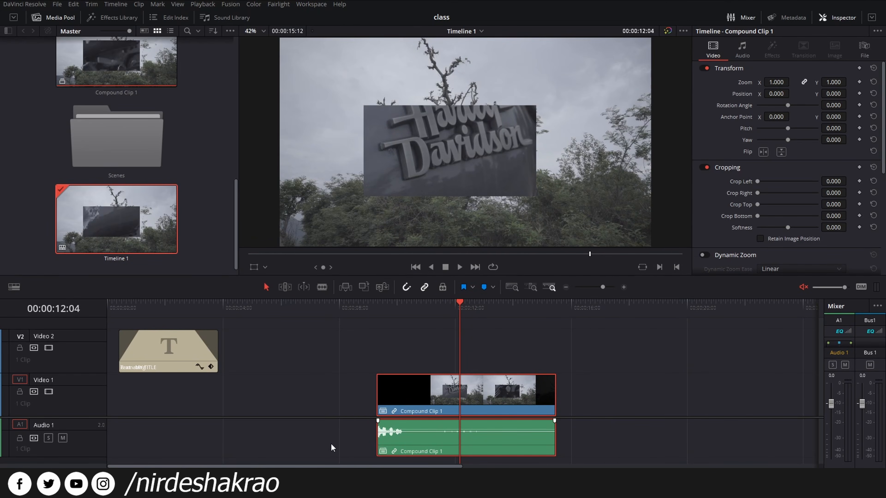
click(309, 4)
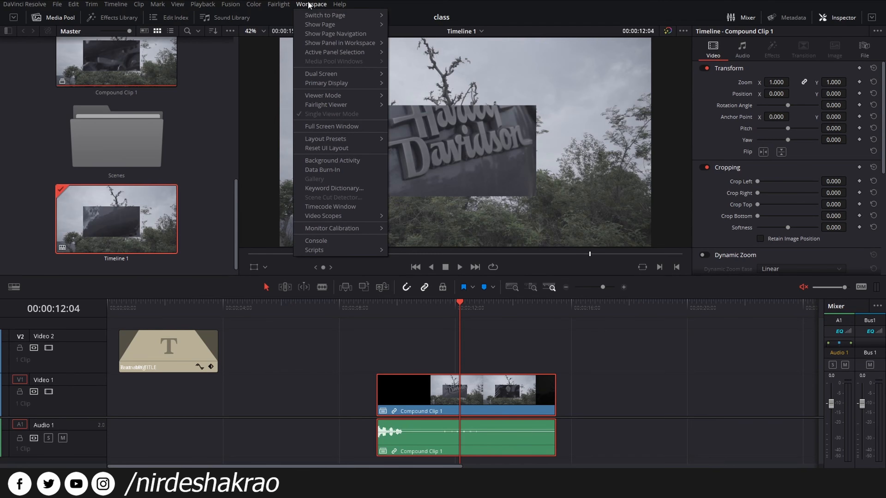
click(334, 33)
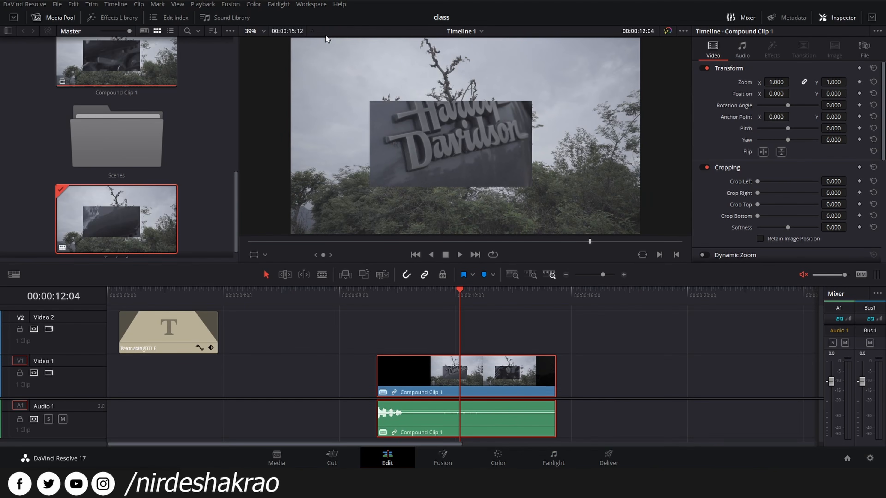
- Hide the Deliver, Fairlight, Fusion and Cut pages from the page navigation bar
click(310, 5)
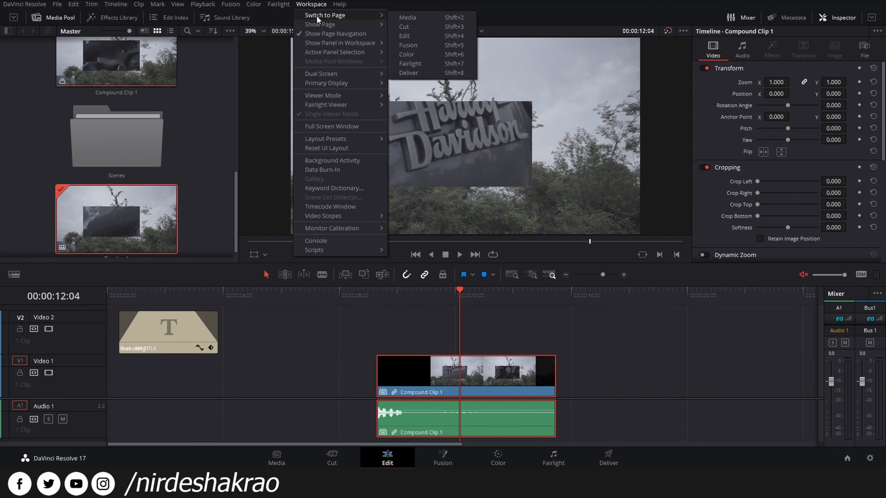
mouse_move(320, 25)
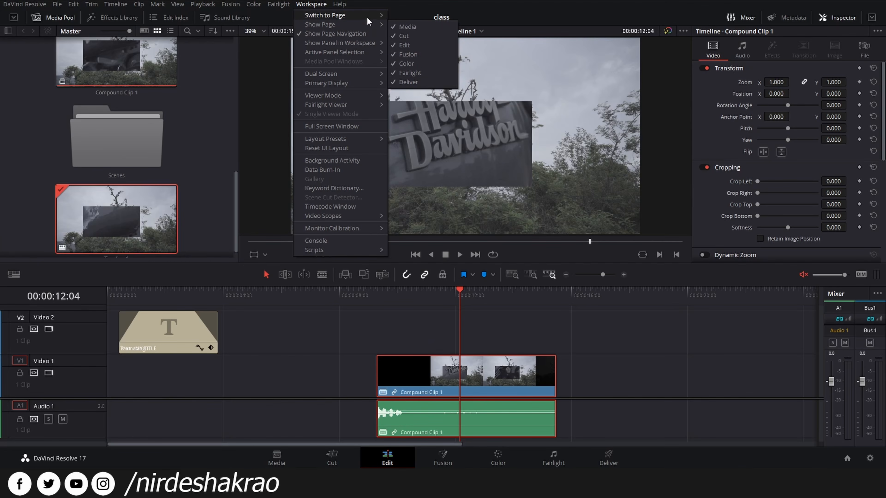
click(422, 83)
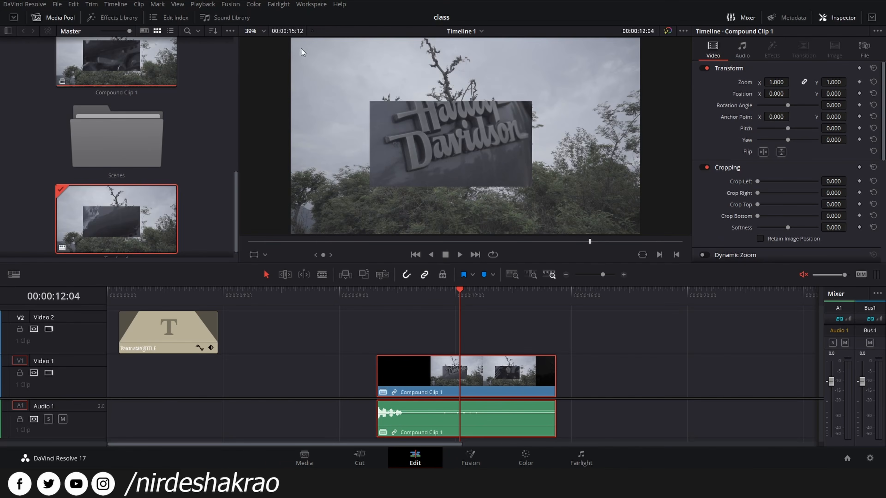
click(311, 4)
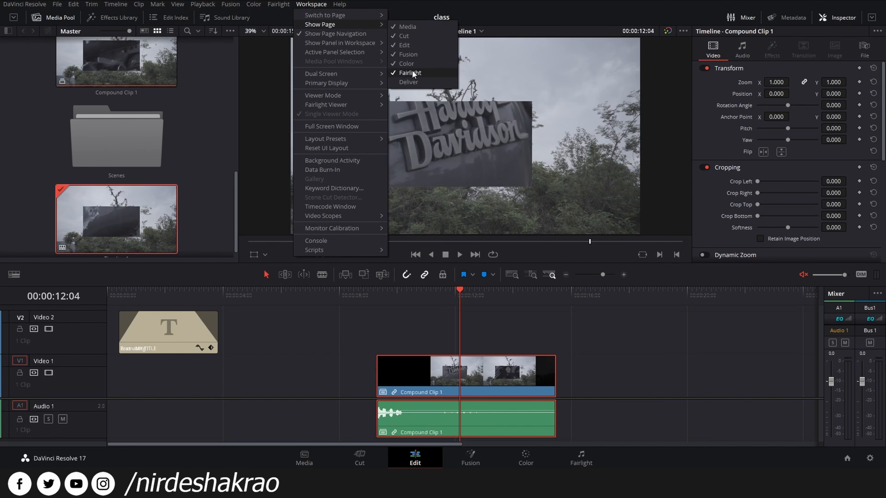
click(414, 74)
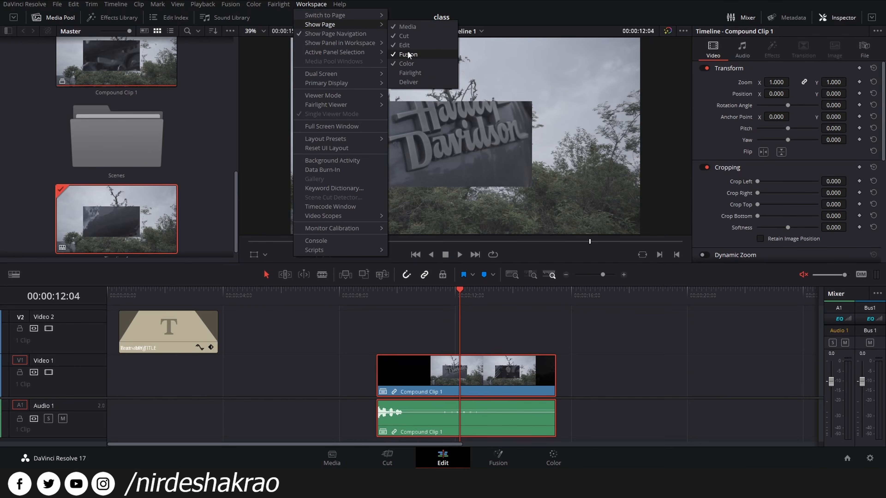
click(408, 55)
click(312, 4)
mouse_move(356, 28)
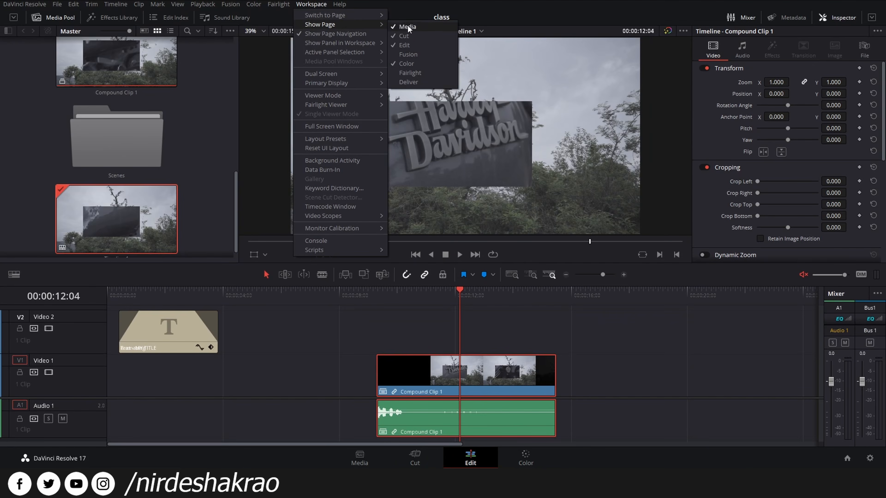
click(405, 36)
- Hide the shortened page navigation bar and show it again
click(311, 4)
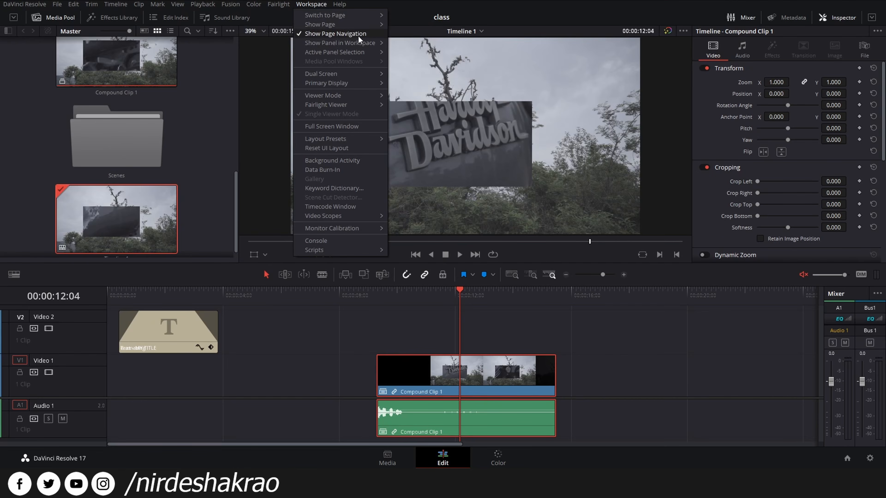
click(395, 3)
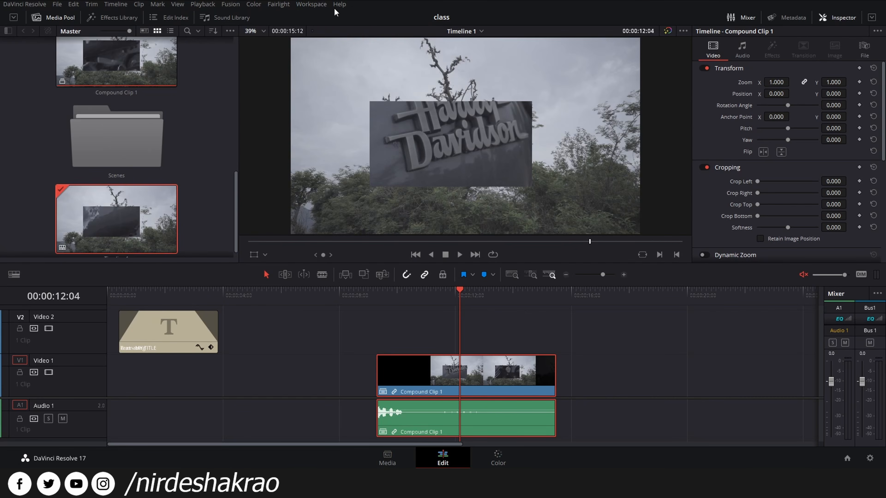
click(312, 4)
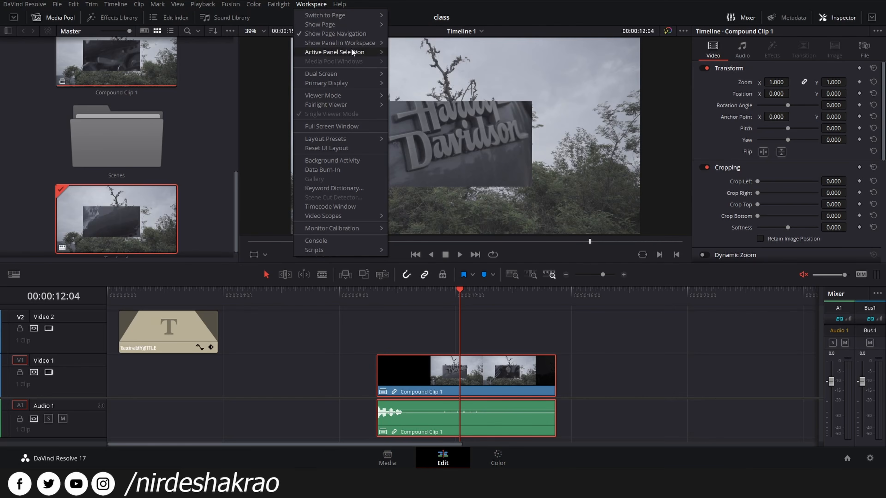
click(334, 33)
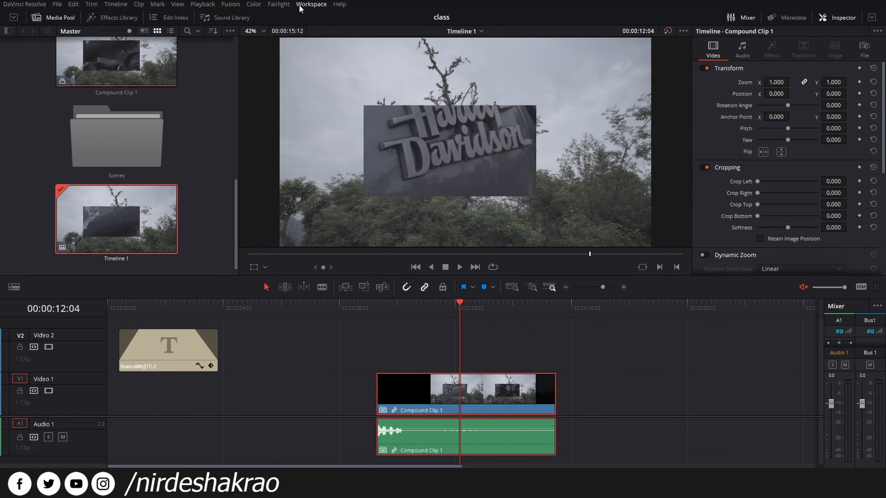
click(312, 4)
click(334, 34)
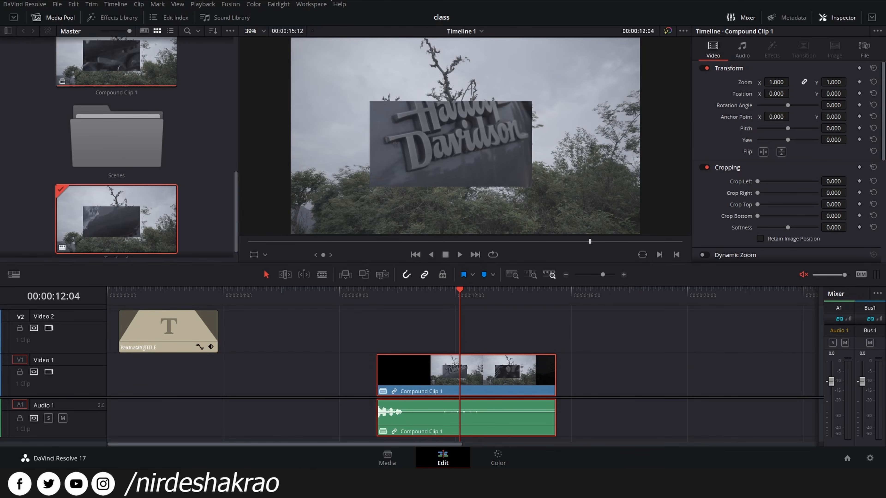
- Restore the Cut, Fusion, Fairlight and Deliver pages in the page navigation bar
click(311, 4)
mouse_move(317, 25)
click(423, 38)
click(311, 4)
mouse_move(324, 24)
click(409, 54)
click(311, 4)
click(414, 74)
click(311, 3)
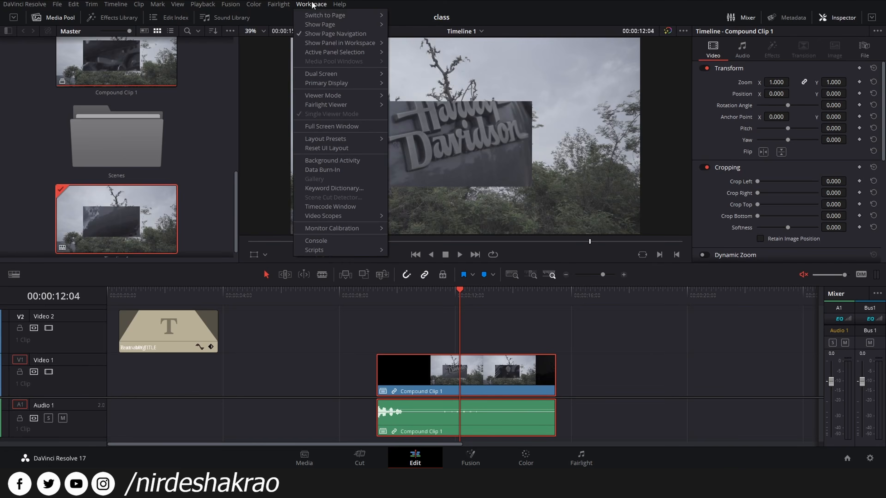
click(409, 81)
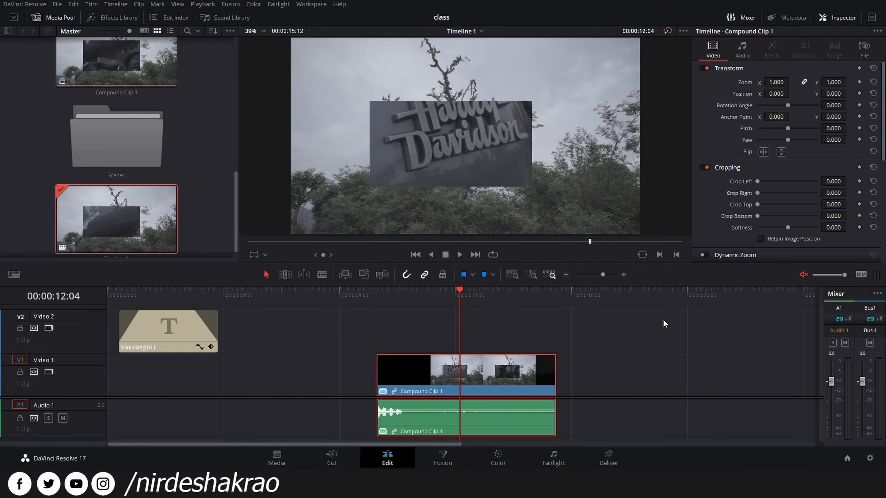
- Hide the Media Pool and Inspector, and enlarge the viewer slightly by shrinking the timeline area
click(59, 18)
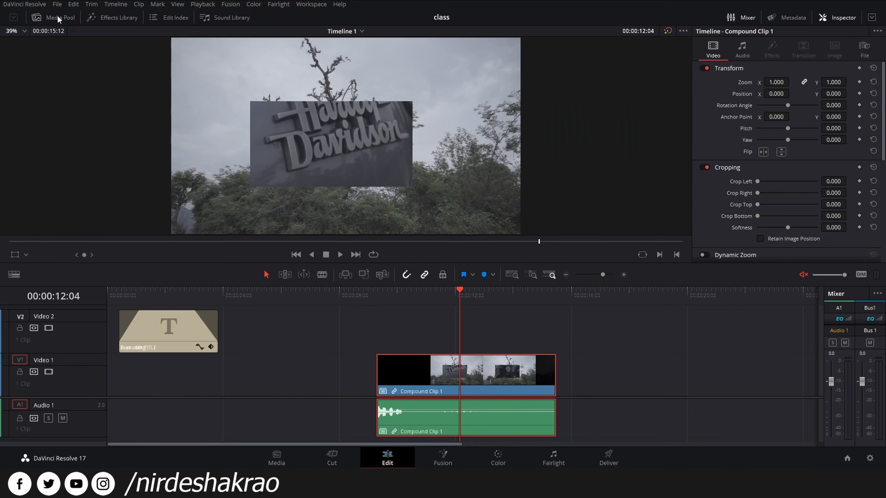
click(835, 19)
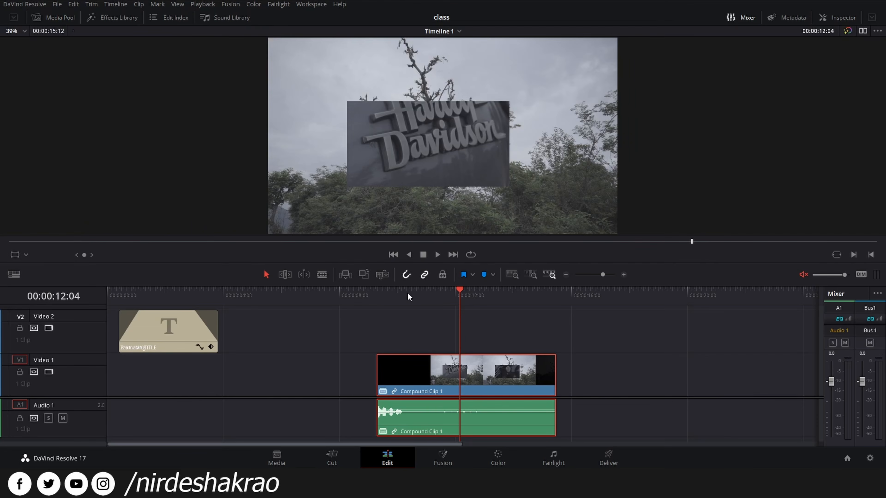
drag(408, 286, 409, 298)
- Preview the current frame full screen, return to the Edit page and zoom out the timeline
key(ctrl+f)
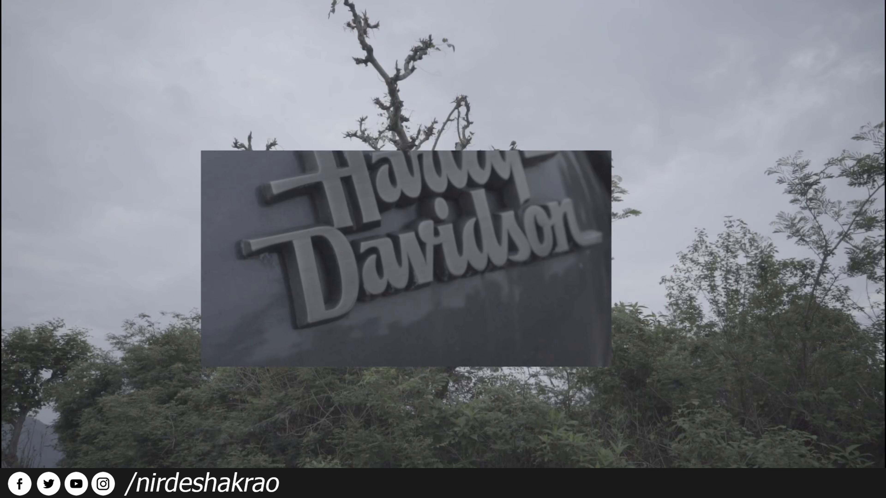
key(ctrl+f)
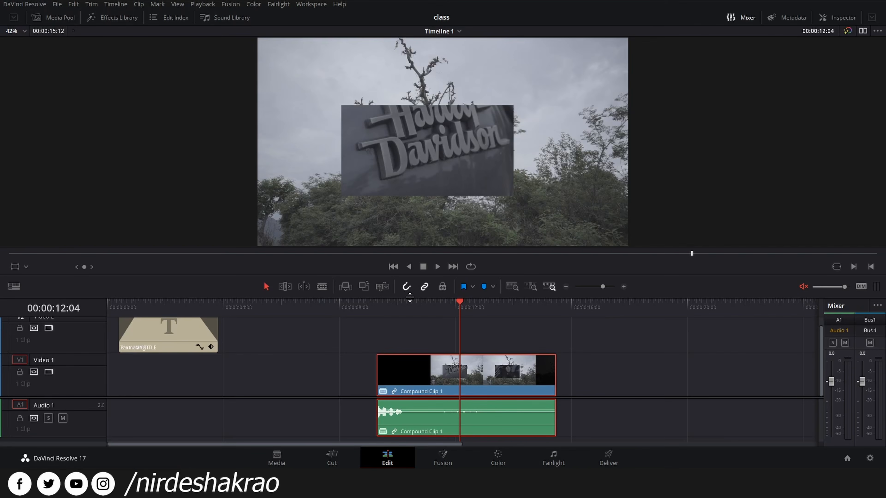
scroll(435, 388, down, 2)
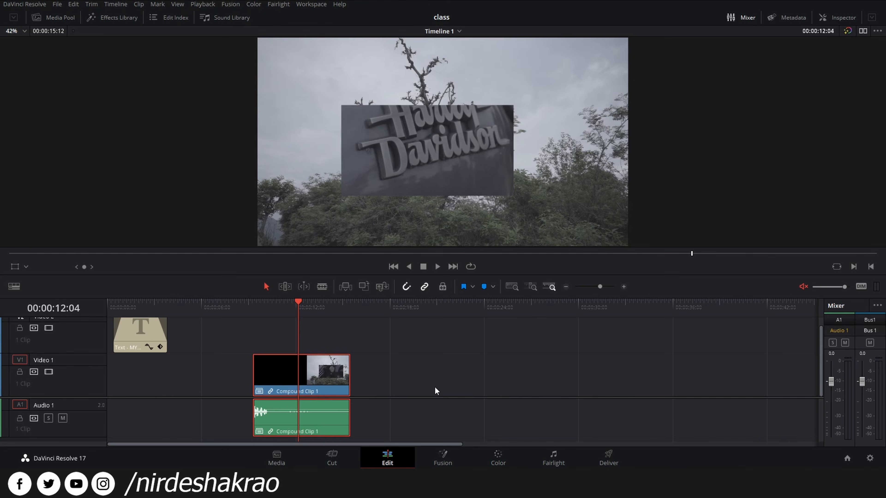